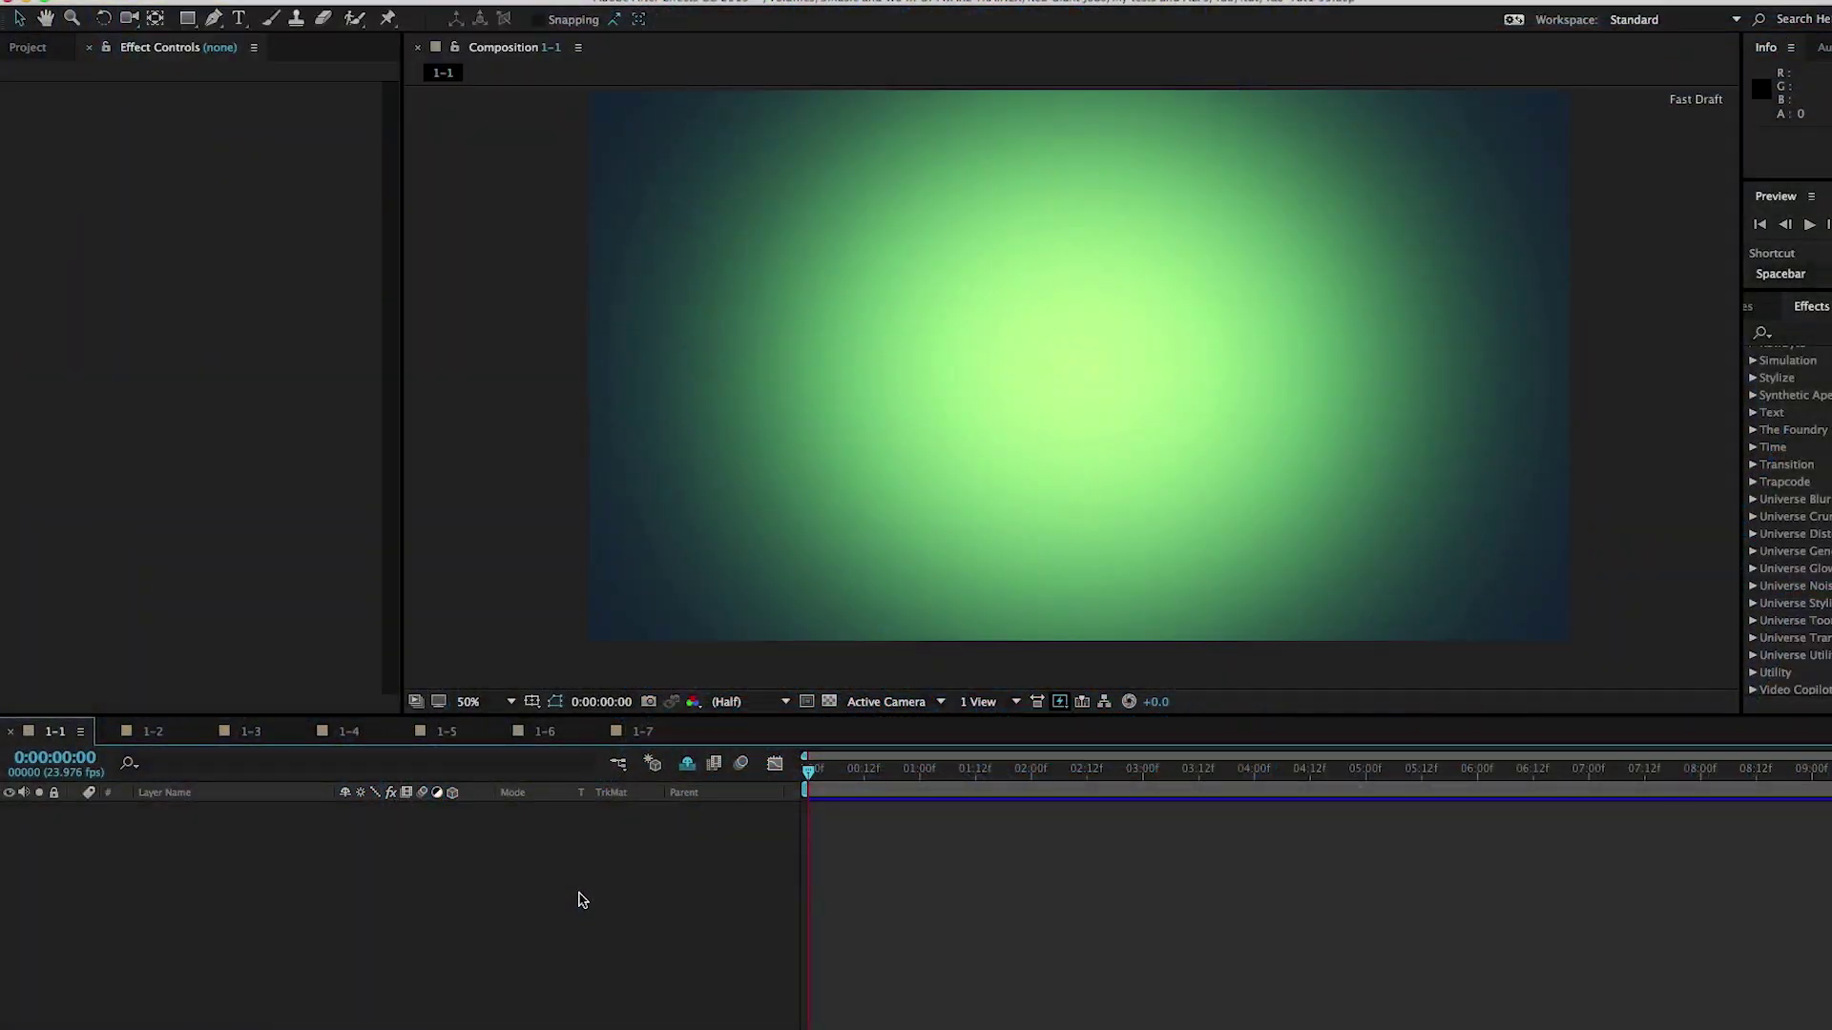
Create a new solid layer named 'tao'.
right_click(578, 895)
mouse_move(713, 872)
left_click(914, 907)
type("tao")
key("Return")
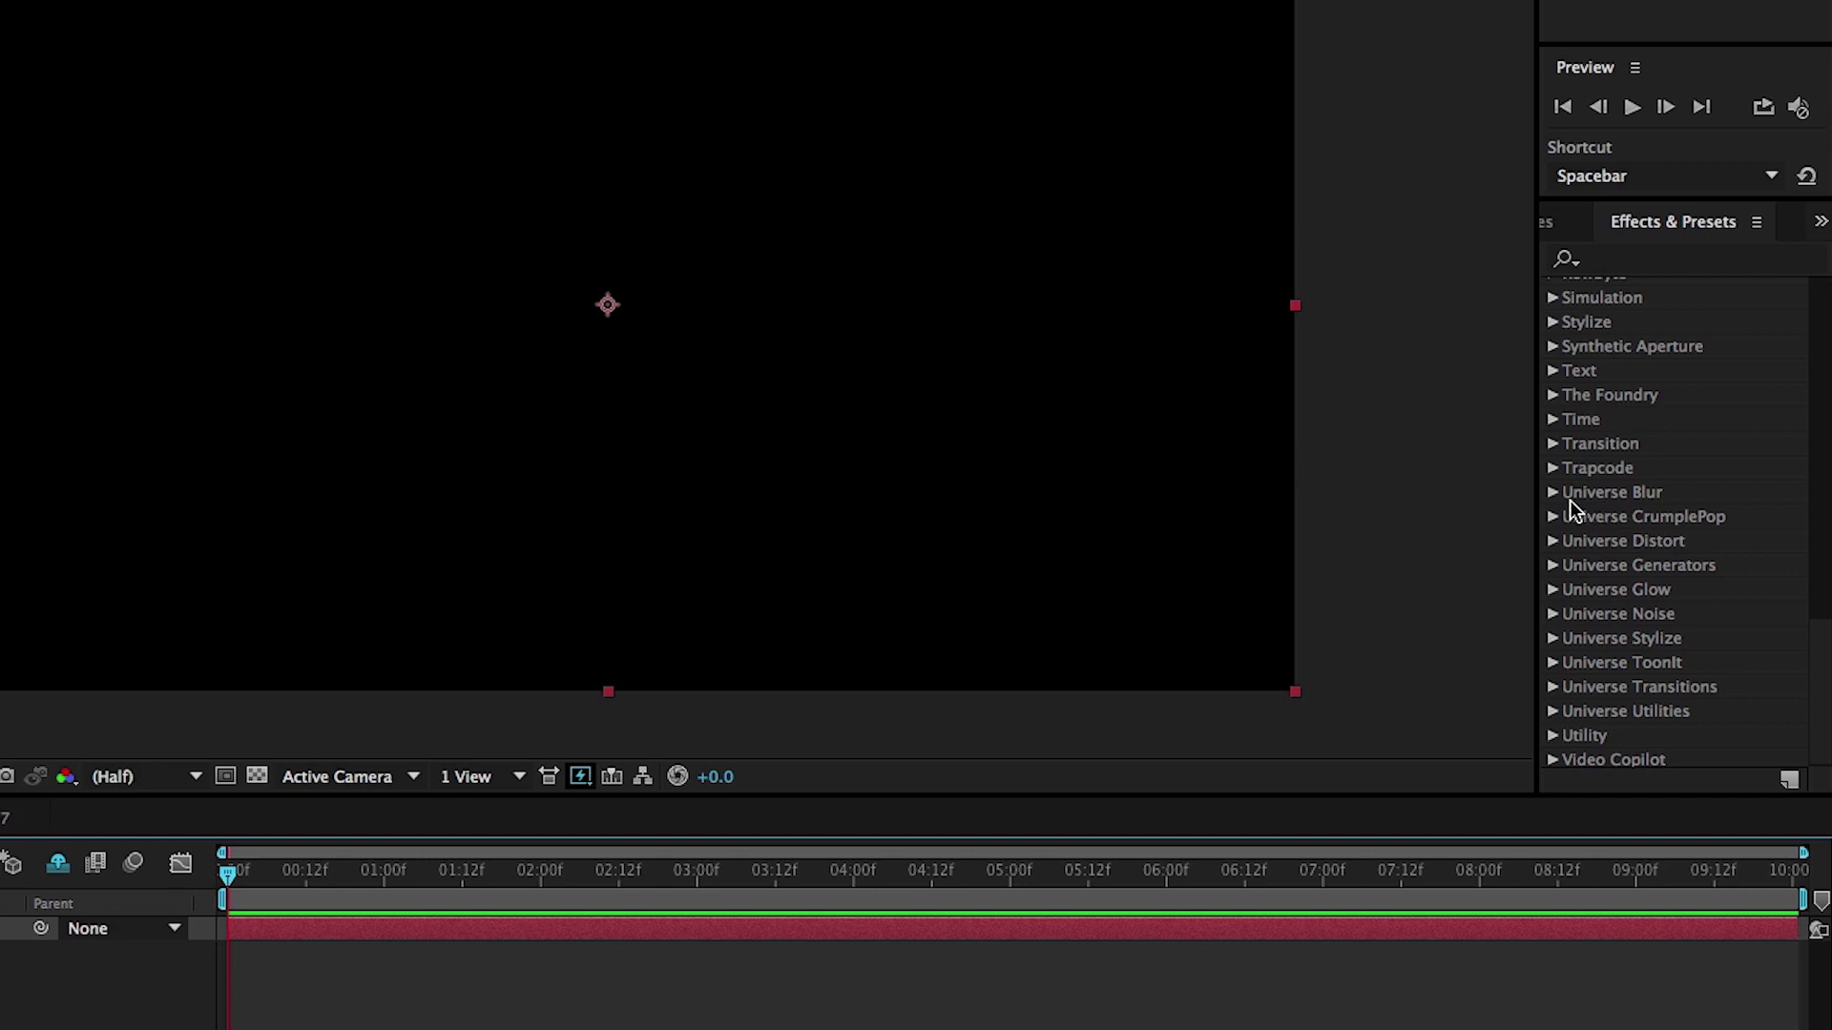
Apply Trapcode Tao to the tao solid, then undo the last value change.
left_click(1553, 466)
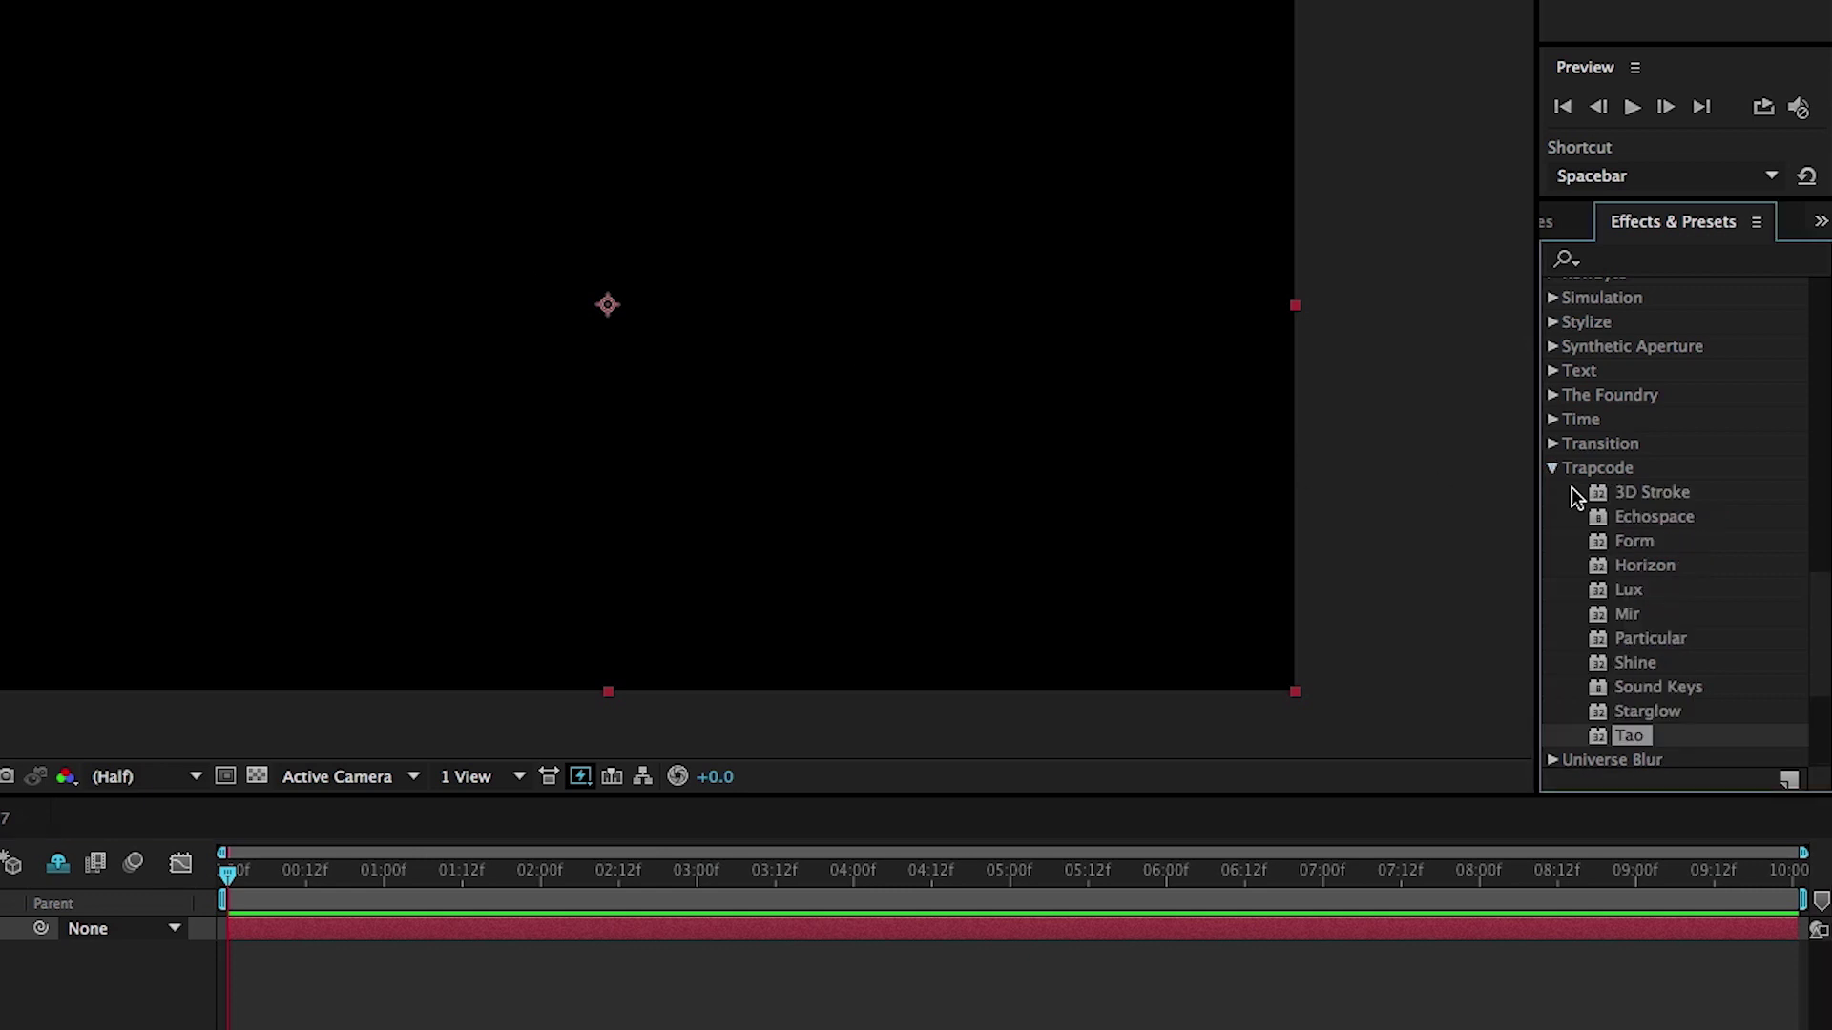
scroll(1647, 576, "down", 3)
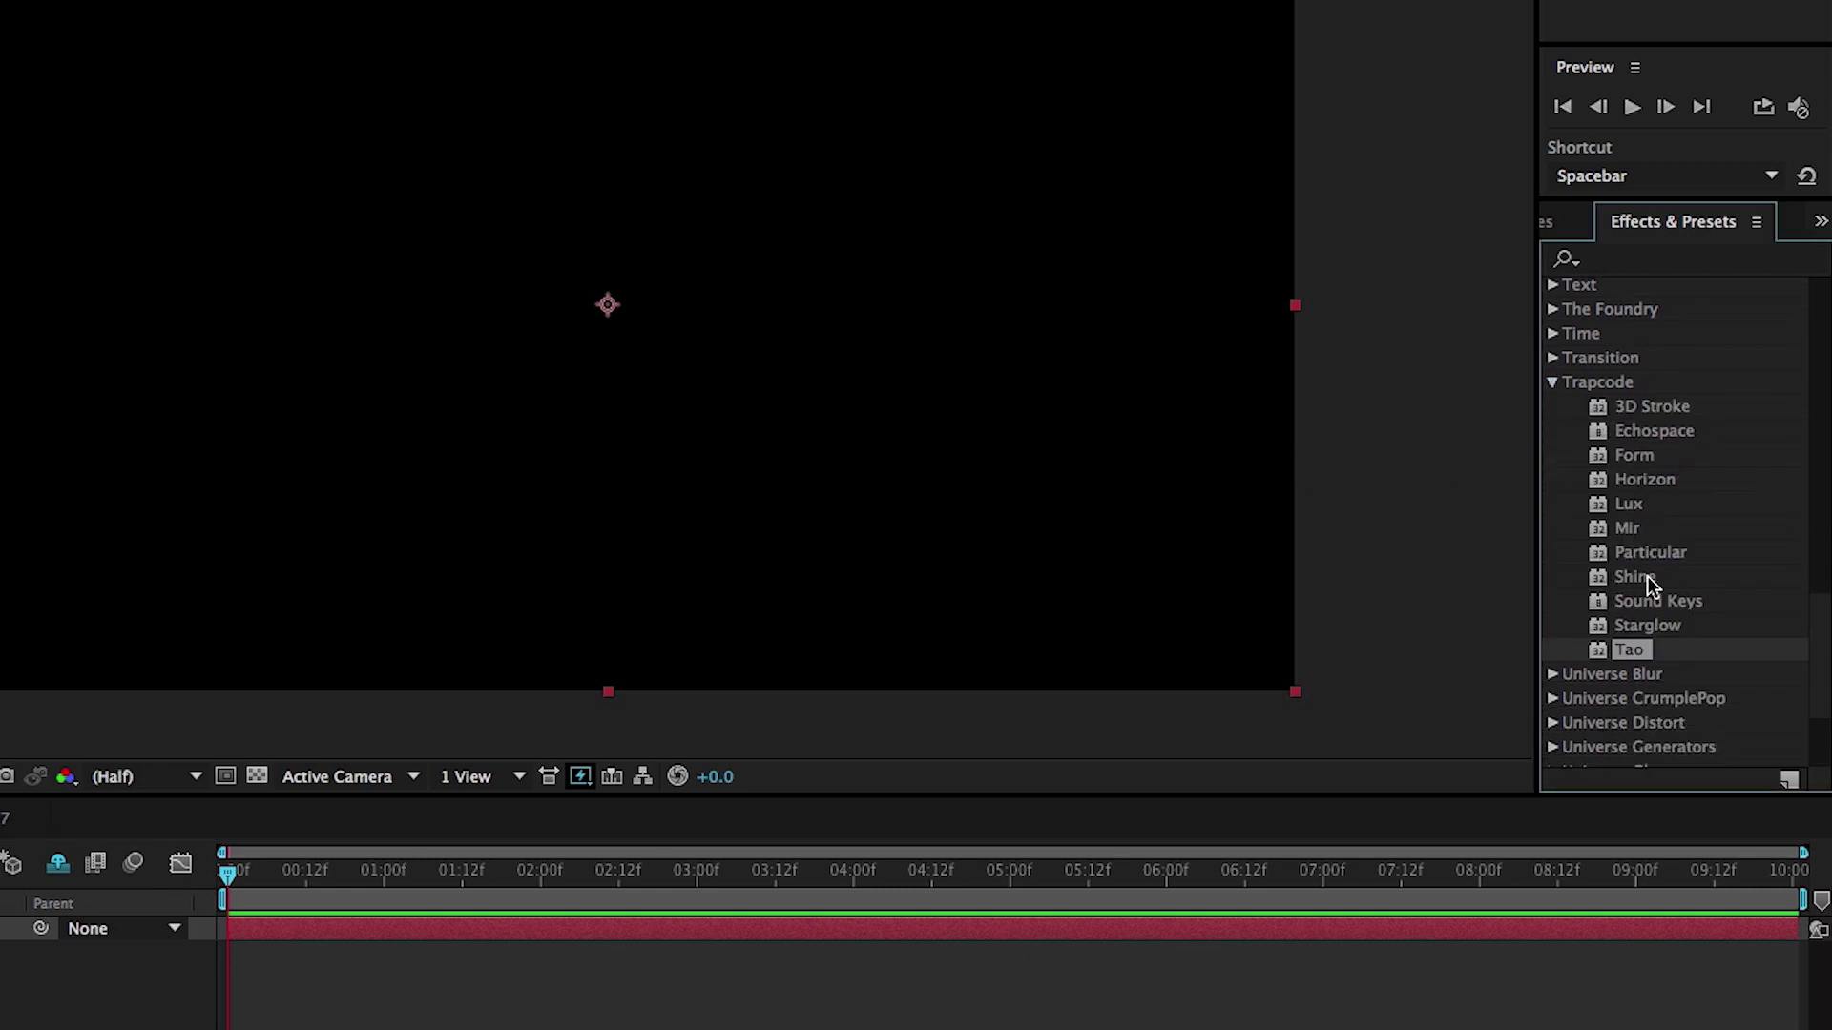
double_click(1635, 651)
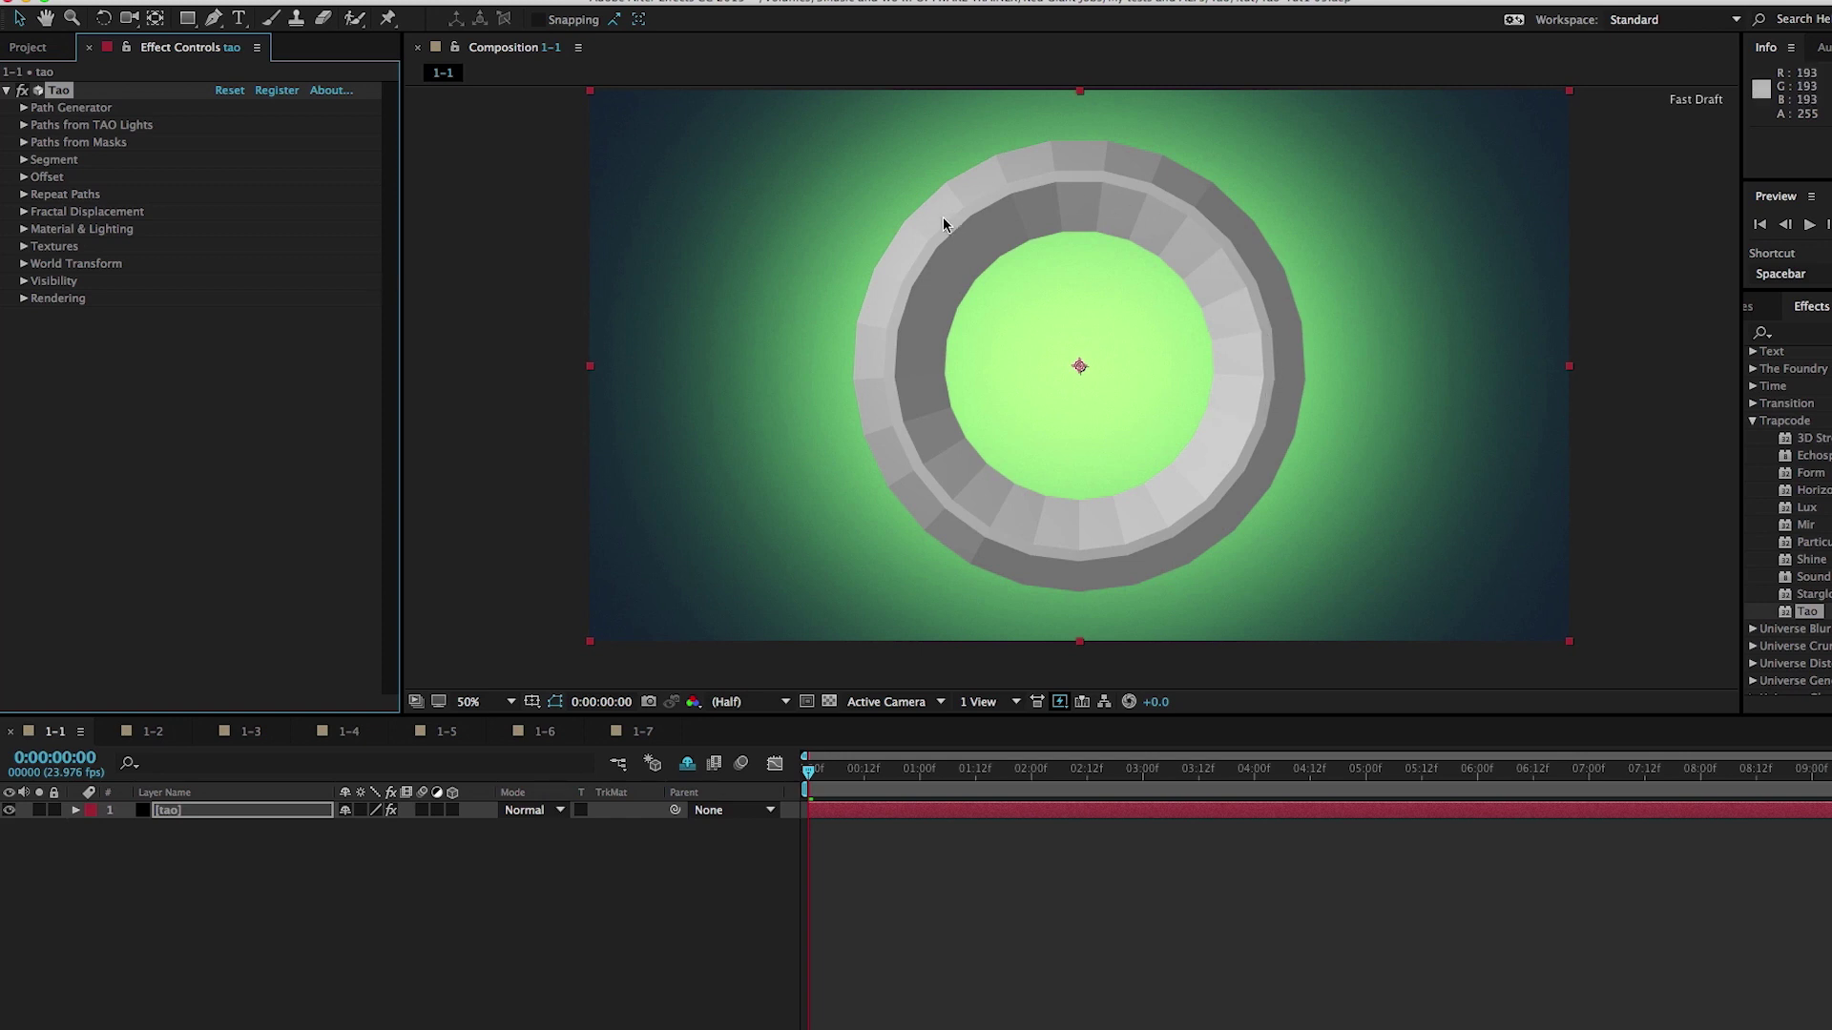
left_click(946, 449)
key("ctrl+z")
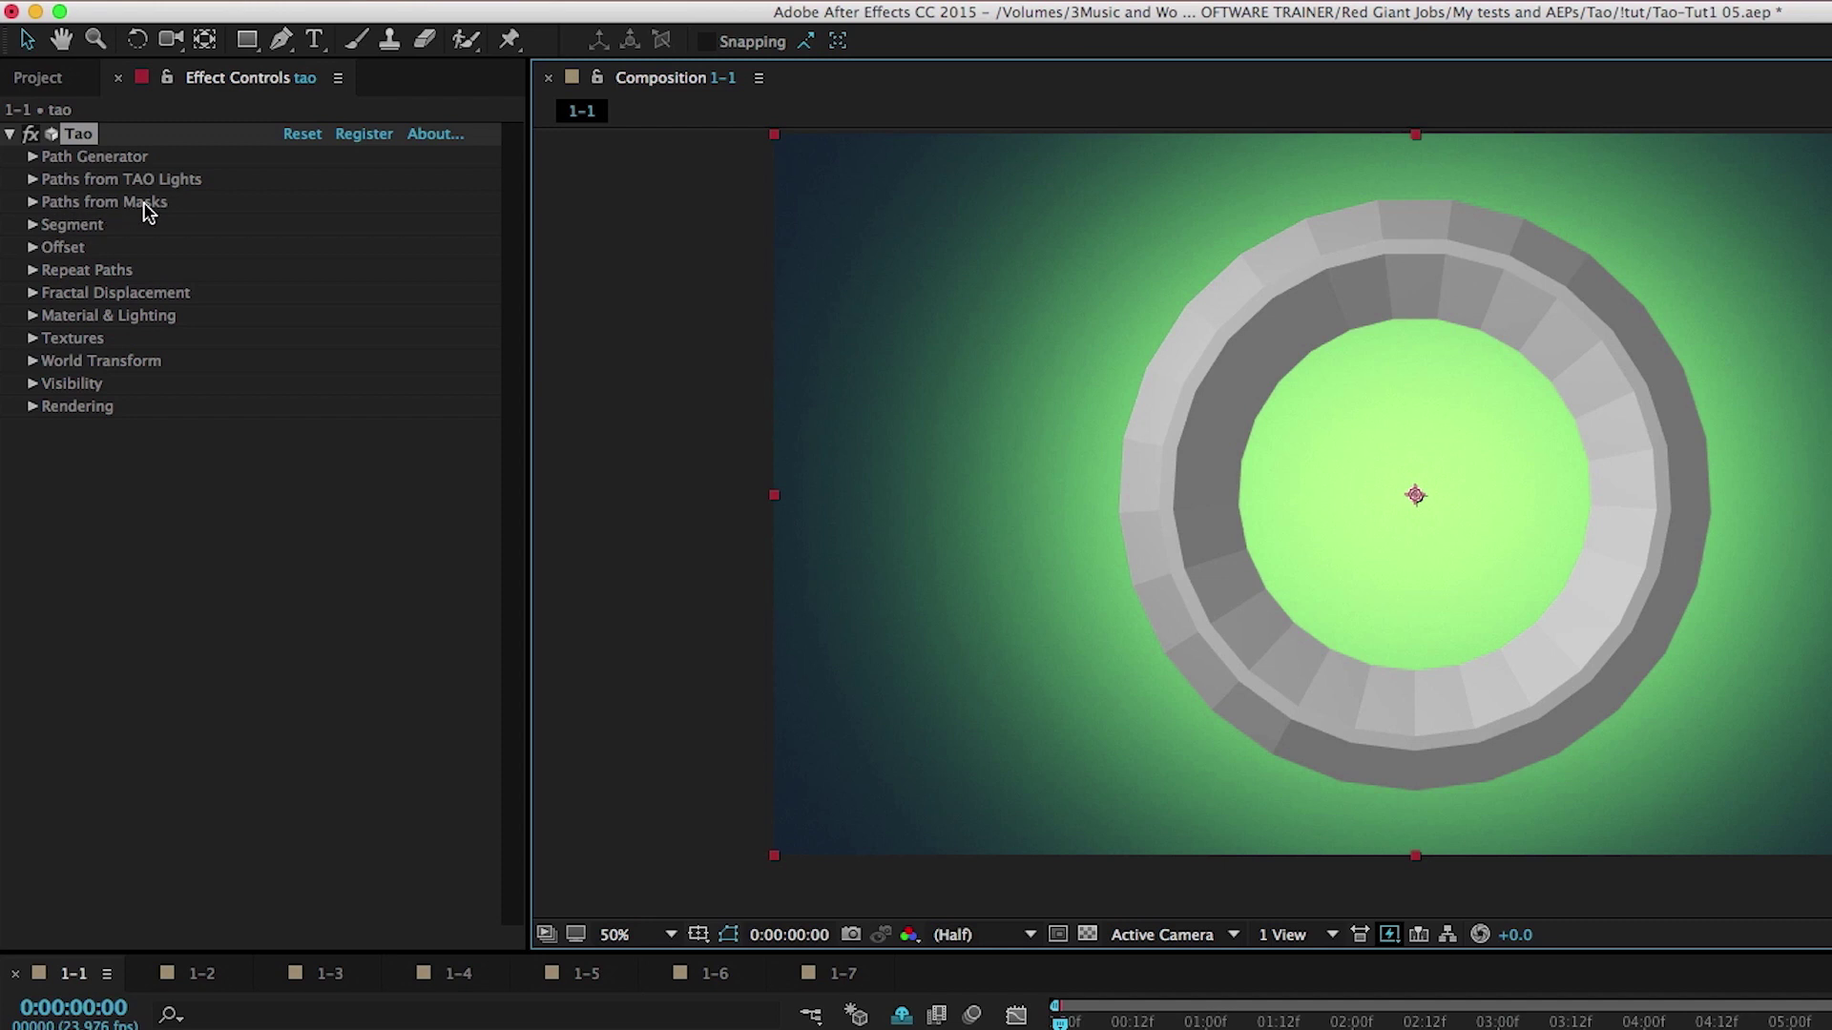
Keep the Circle path shape, scrub Size to 79, nudge Rotate Y, and enable Taper Size.
left_click(33, 157)
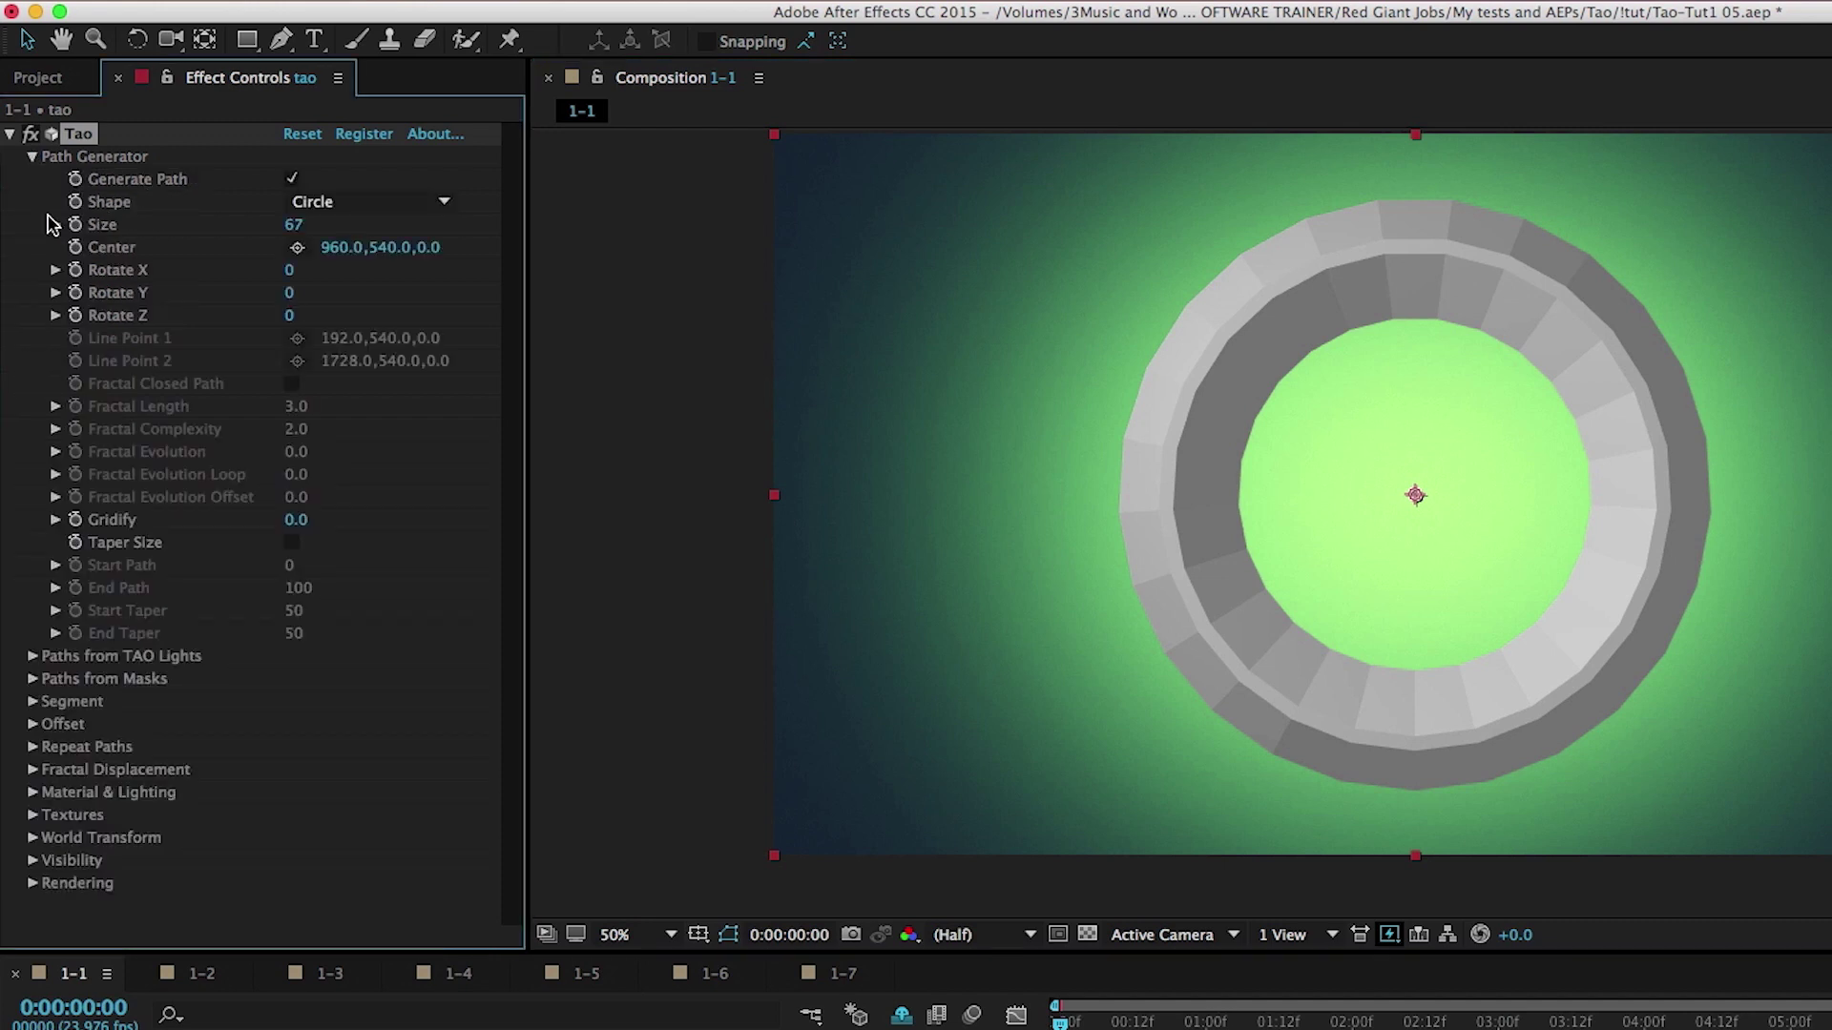
left_click(300, 203)
left_click(299, 203)
left_click(400, 202)
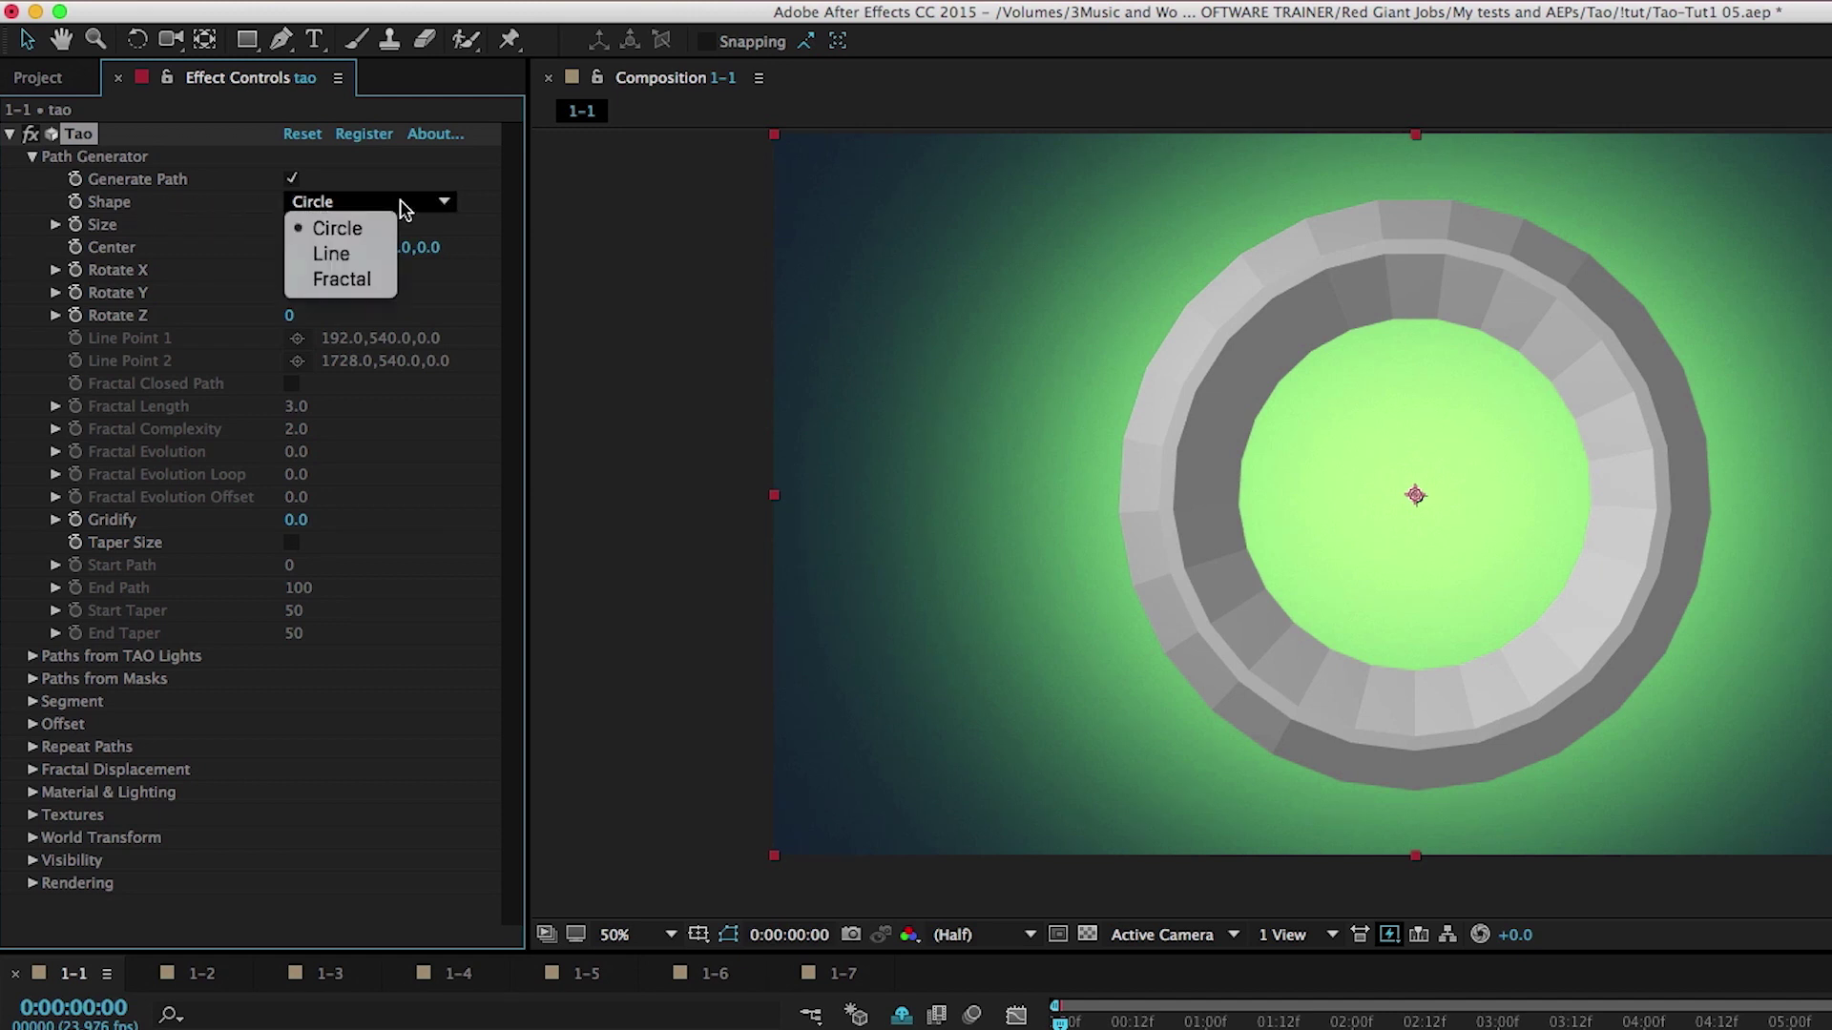
left_click(402, 202)
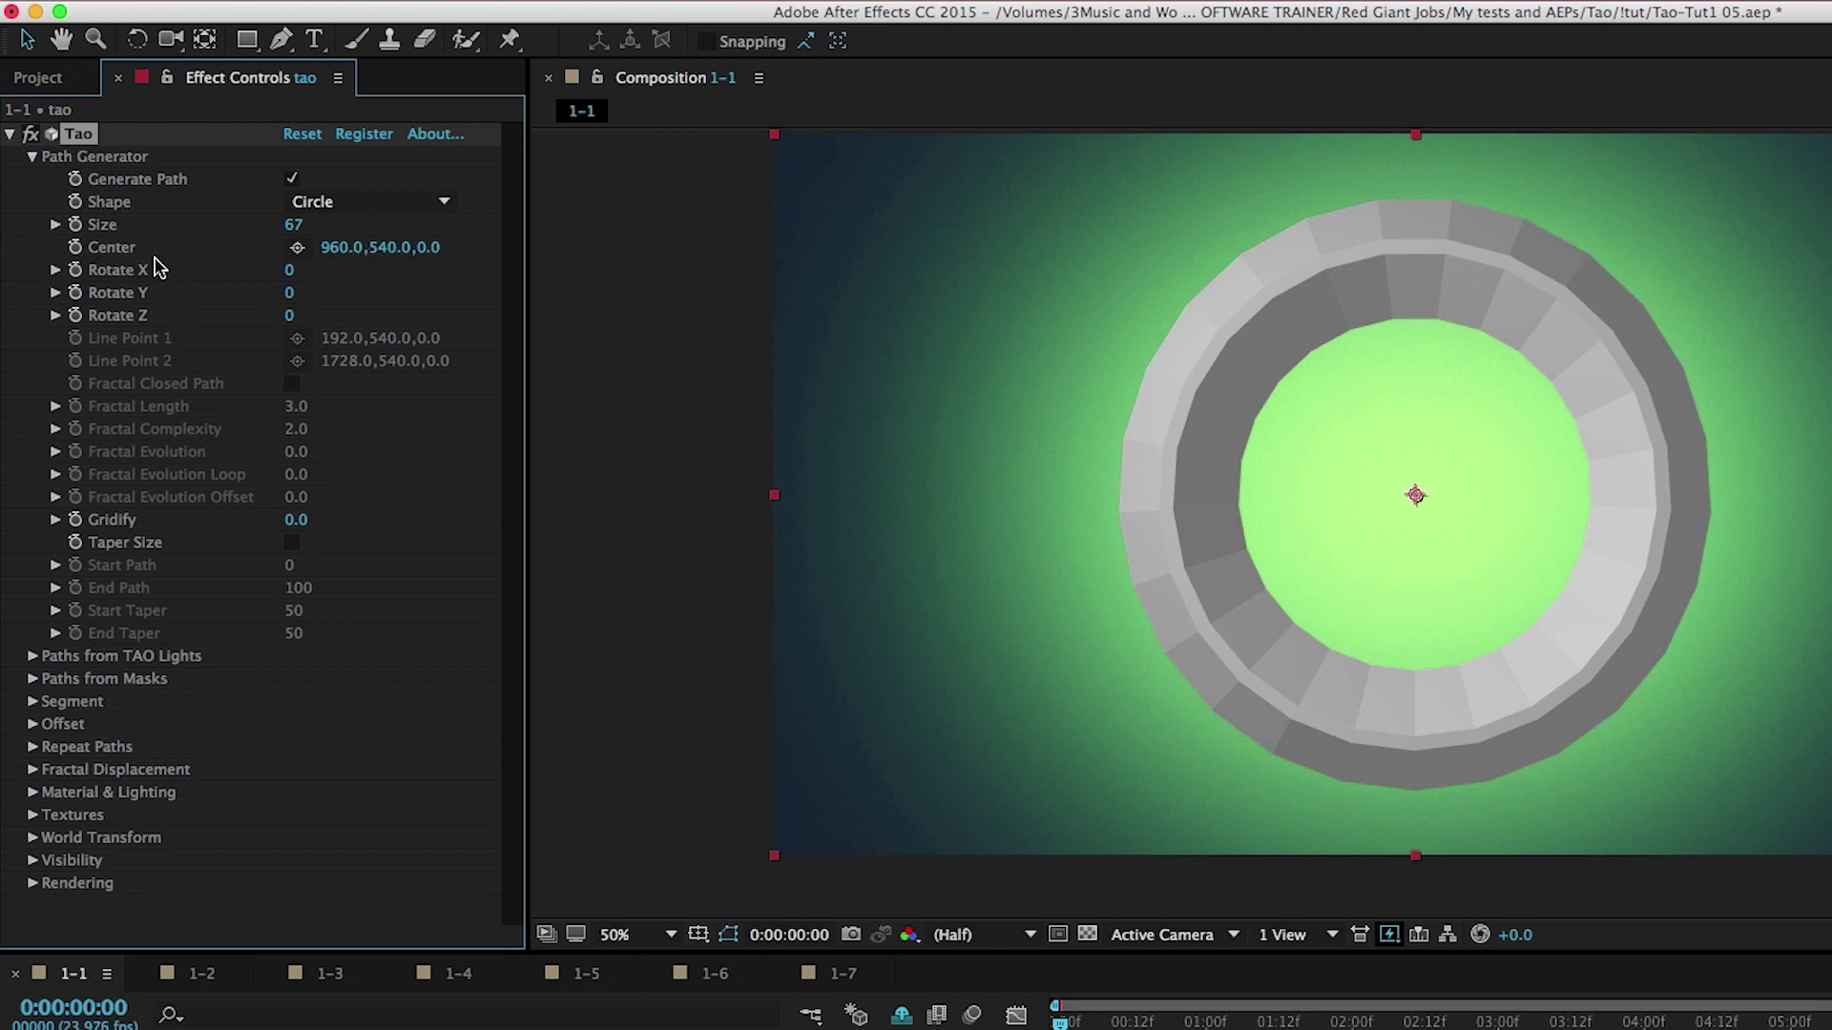
left_click_drag(291, 226, 345, 287)
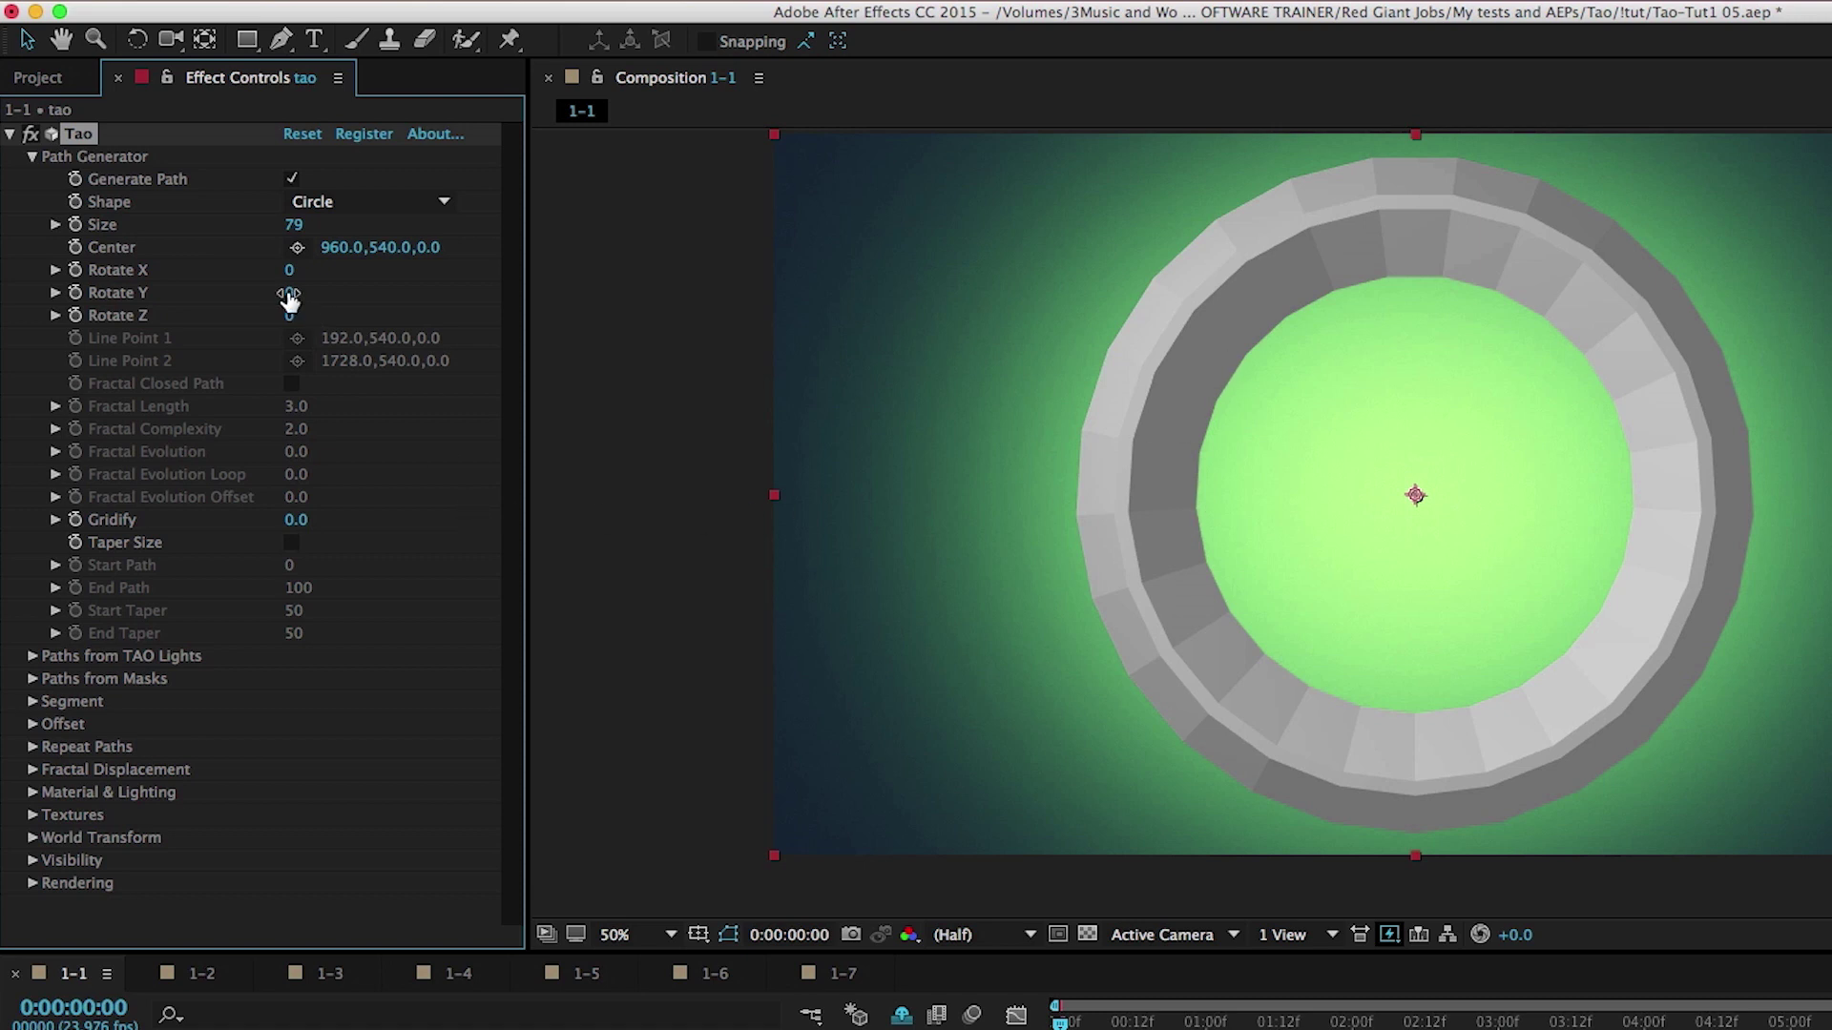
mouse_move(290, 293)
left_mouse_down()
mouse_move(332, 293)
mouse_move(229, 299)
mouse_move(289, 298)
left_mouse_up()
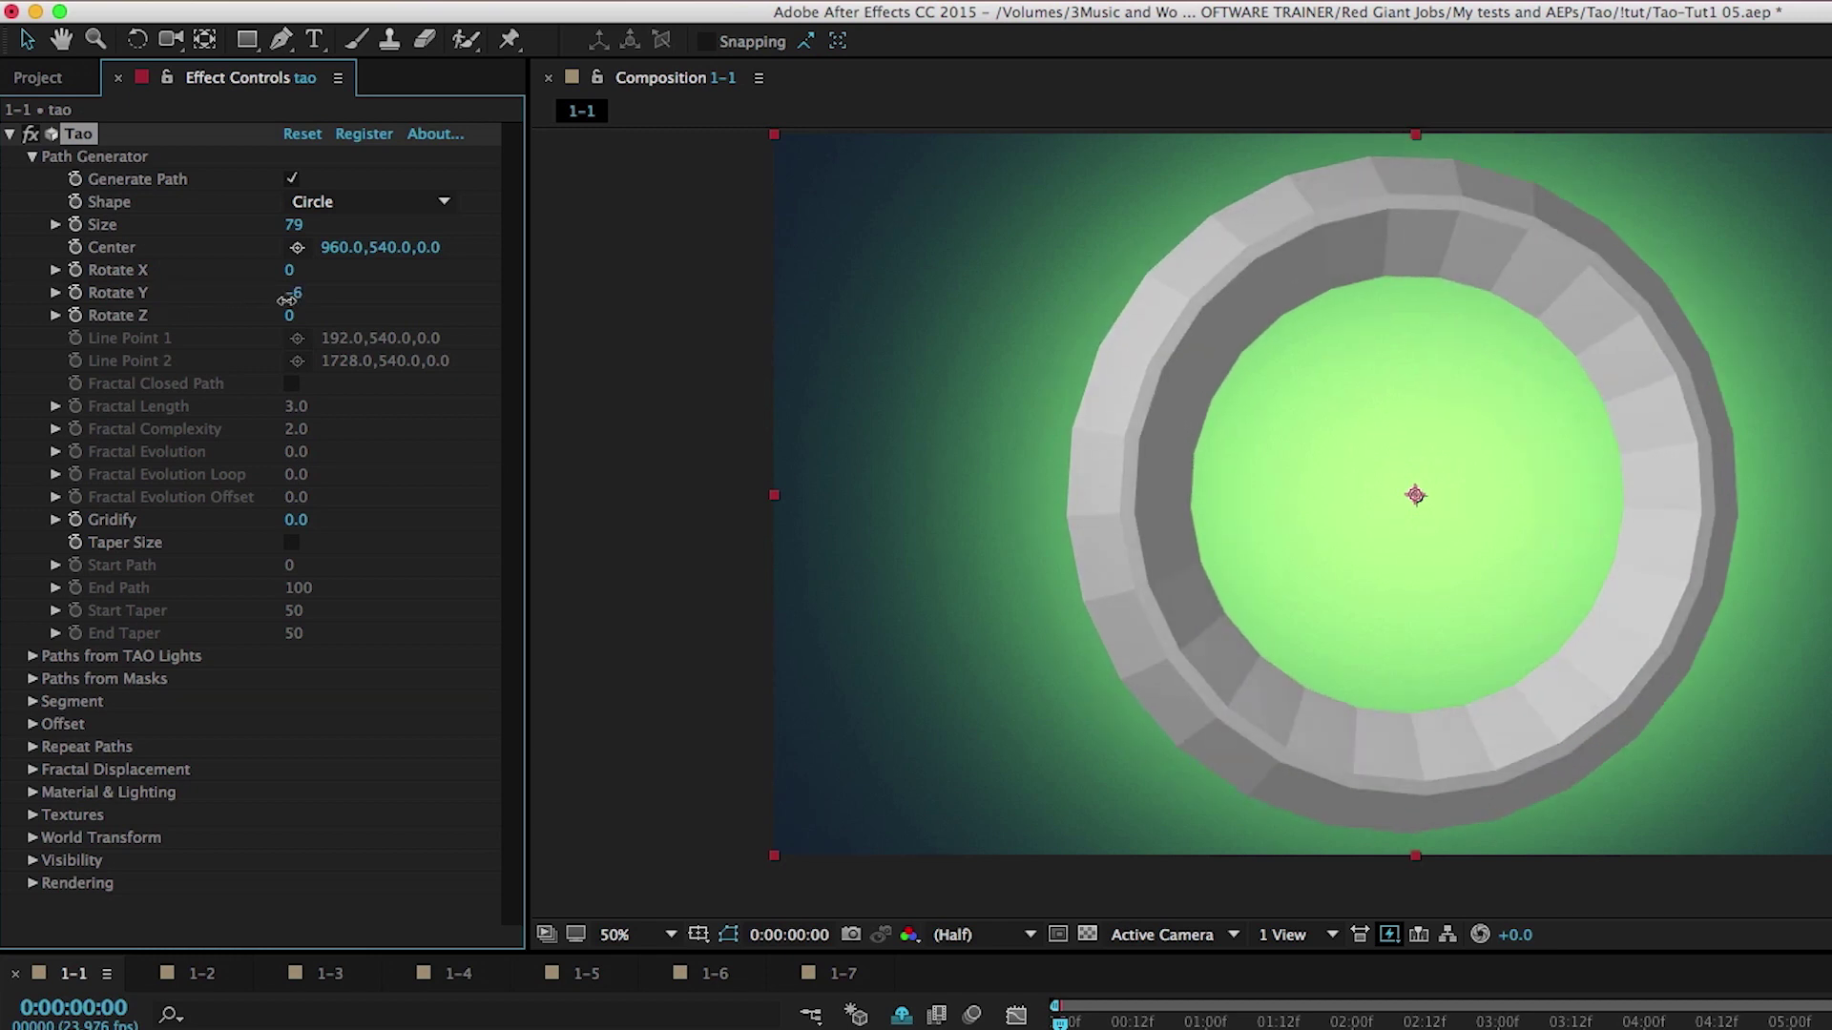
left_click(291, 543)
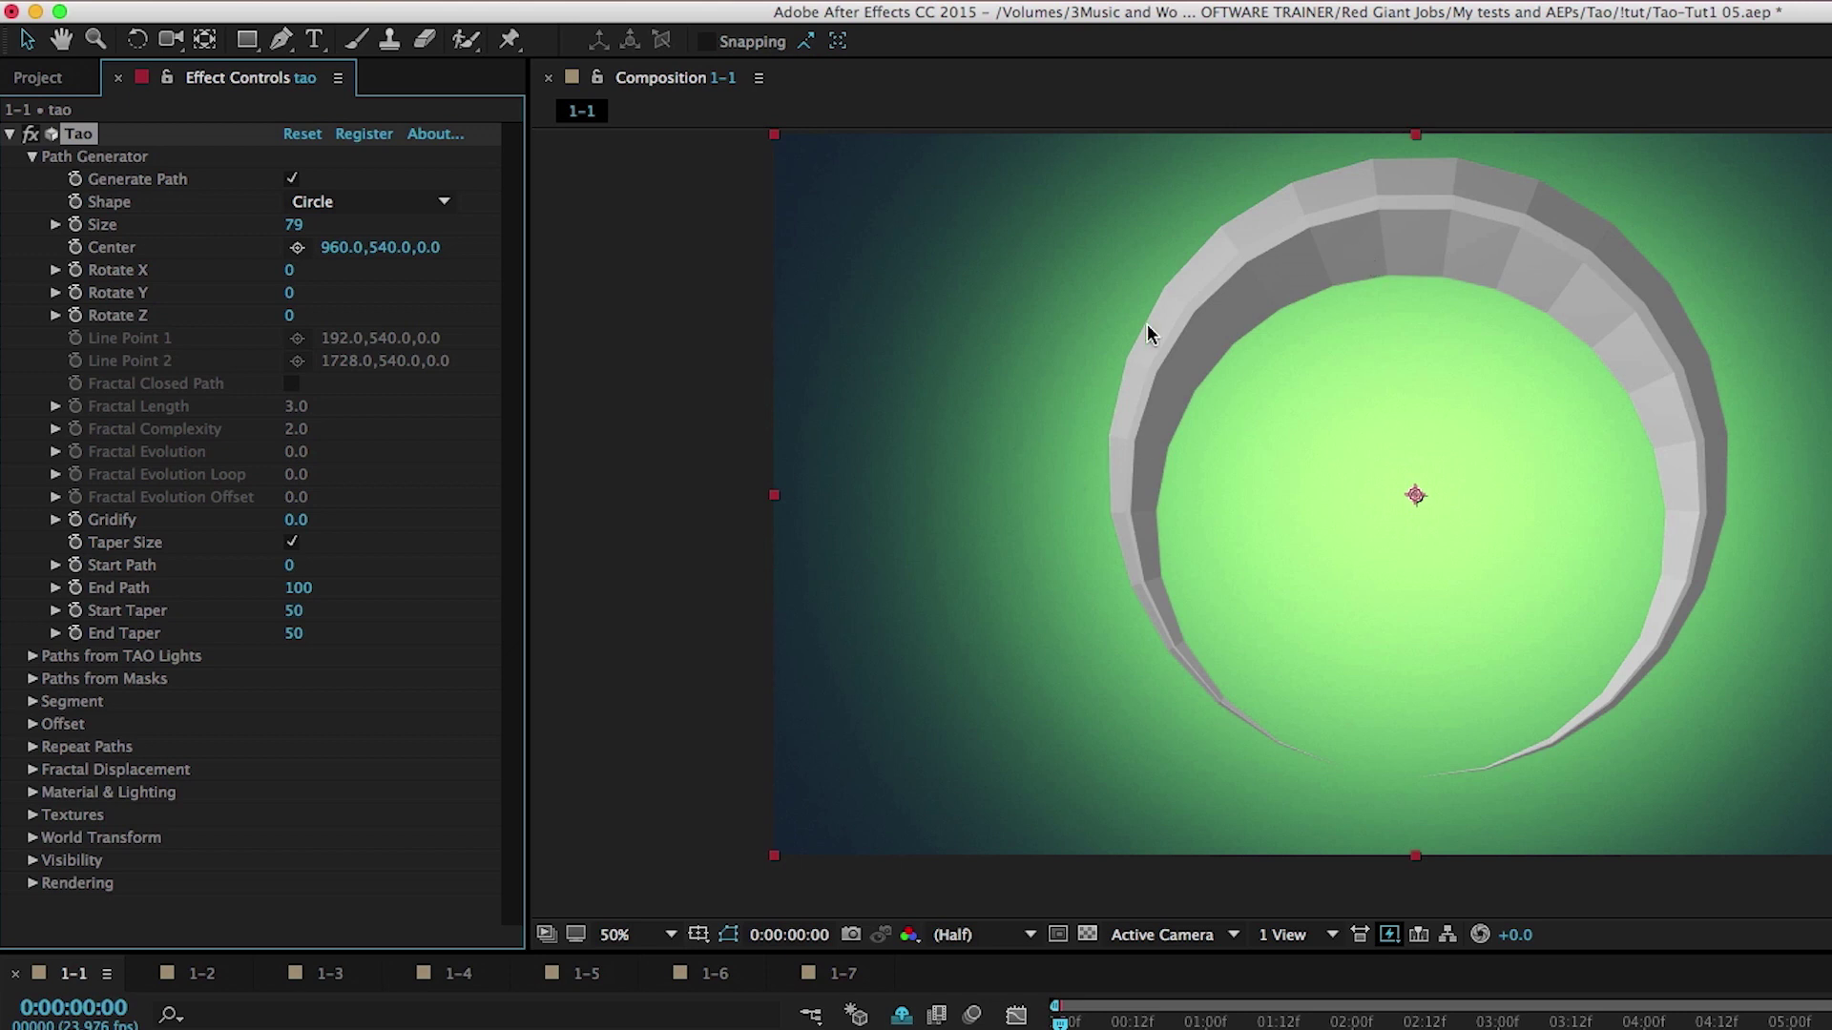
left_click(32, 158)
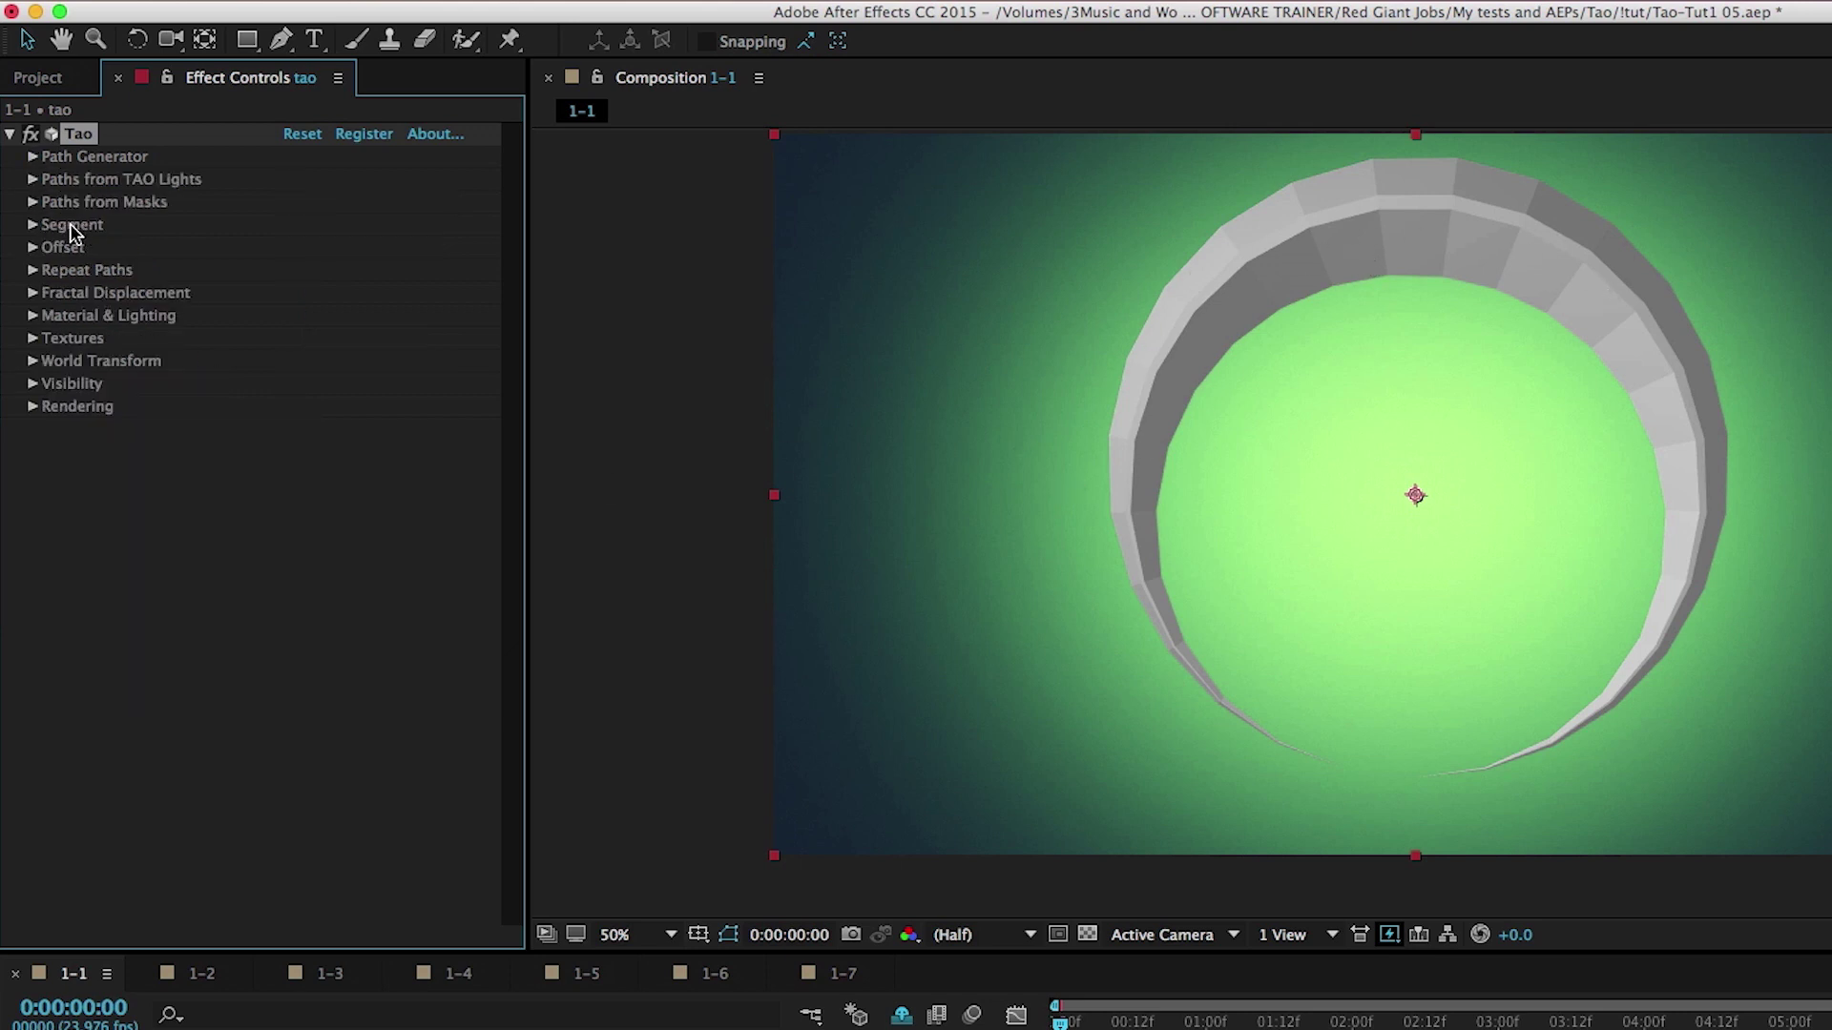
Enter 6 as the Tao Segments count in the Segment group.
left_click(33, 225)
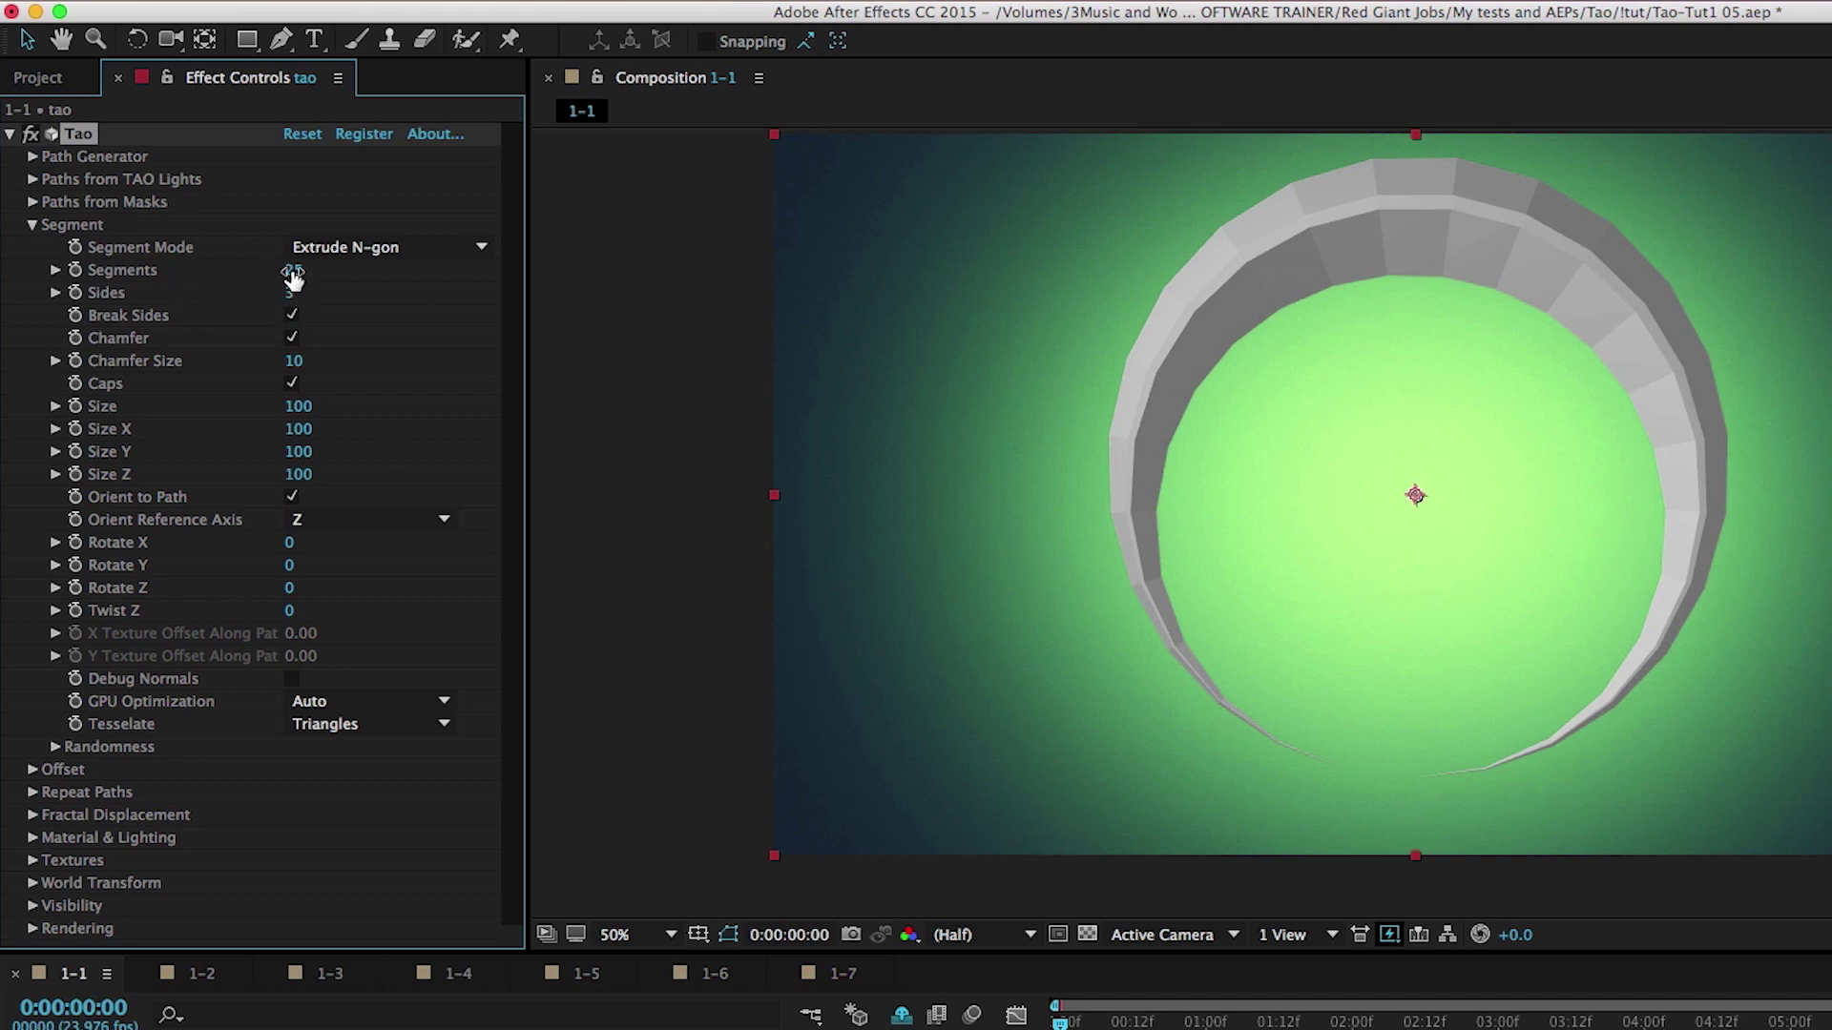
left_click_drag(289, 271, 707, 317)
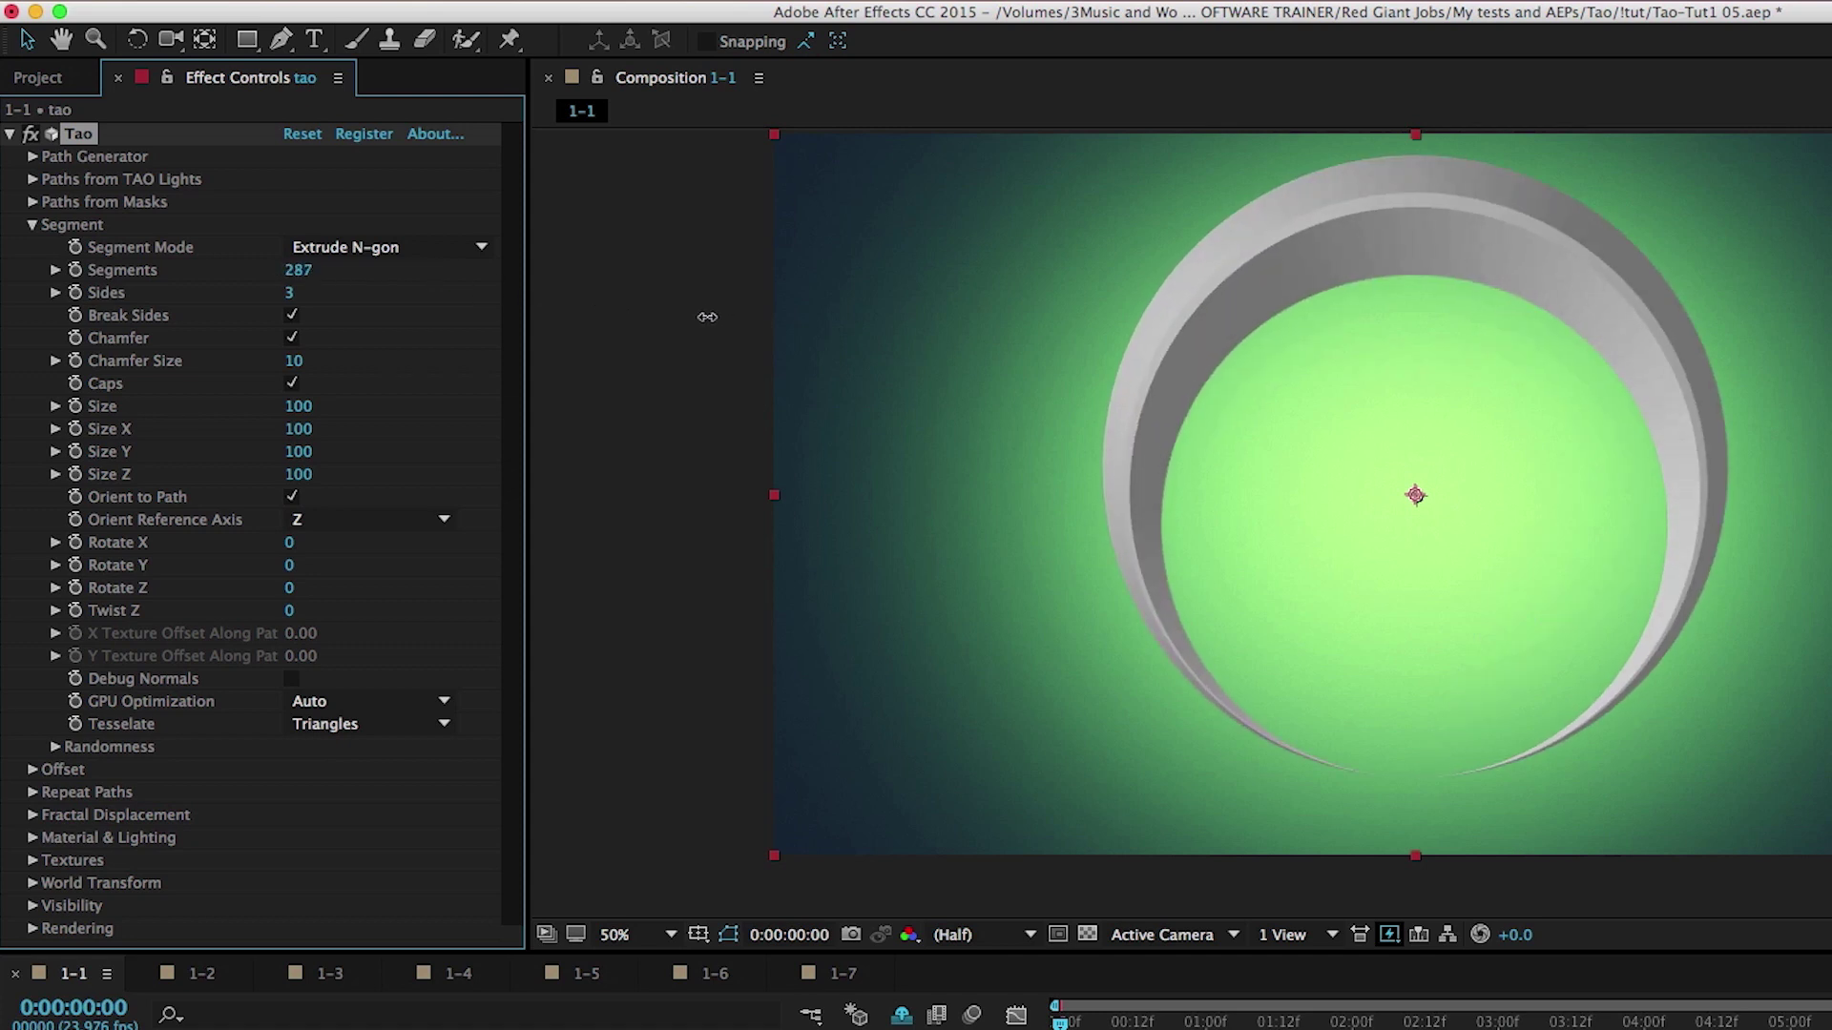
left_click(298, 270)
type("6")
key("Return")
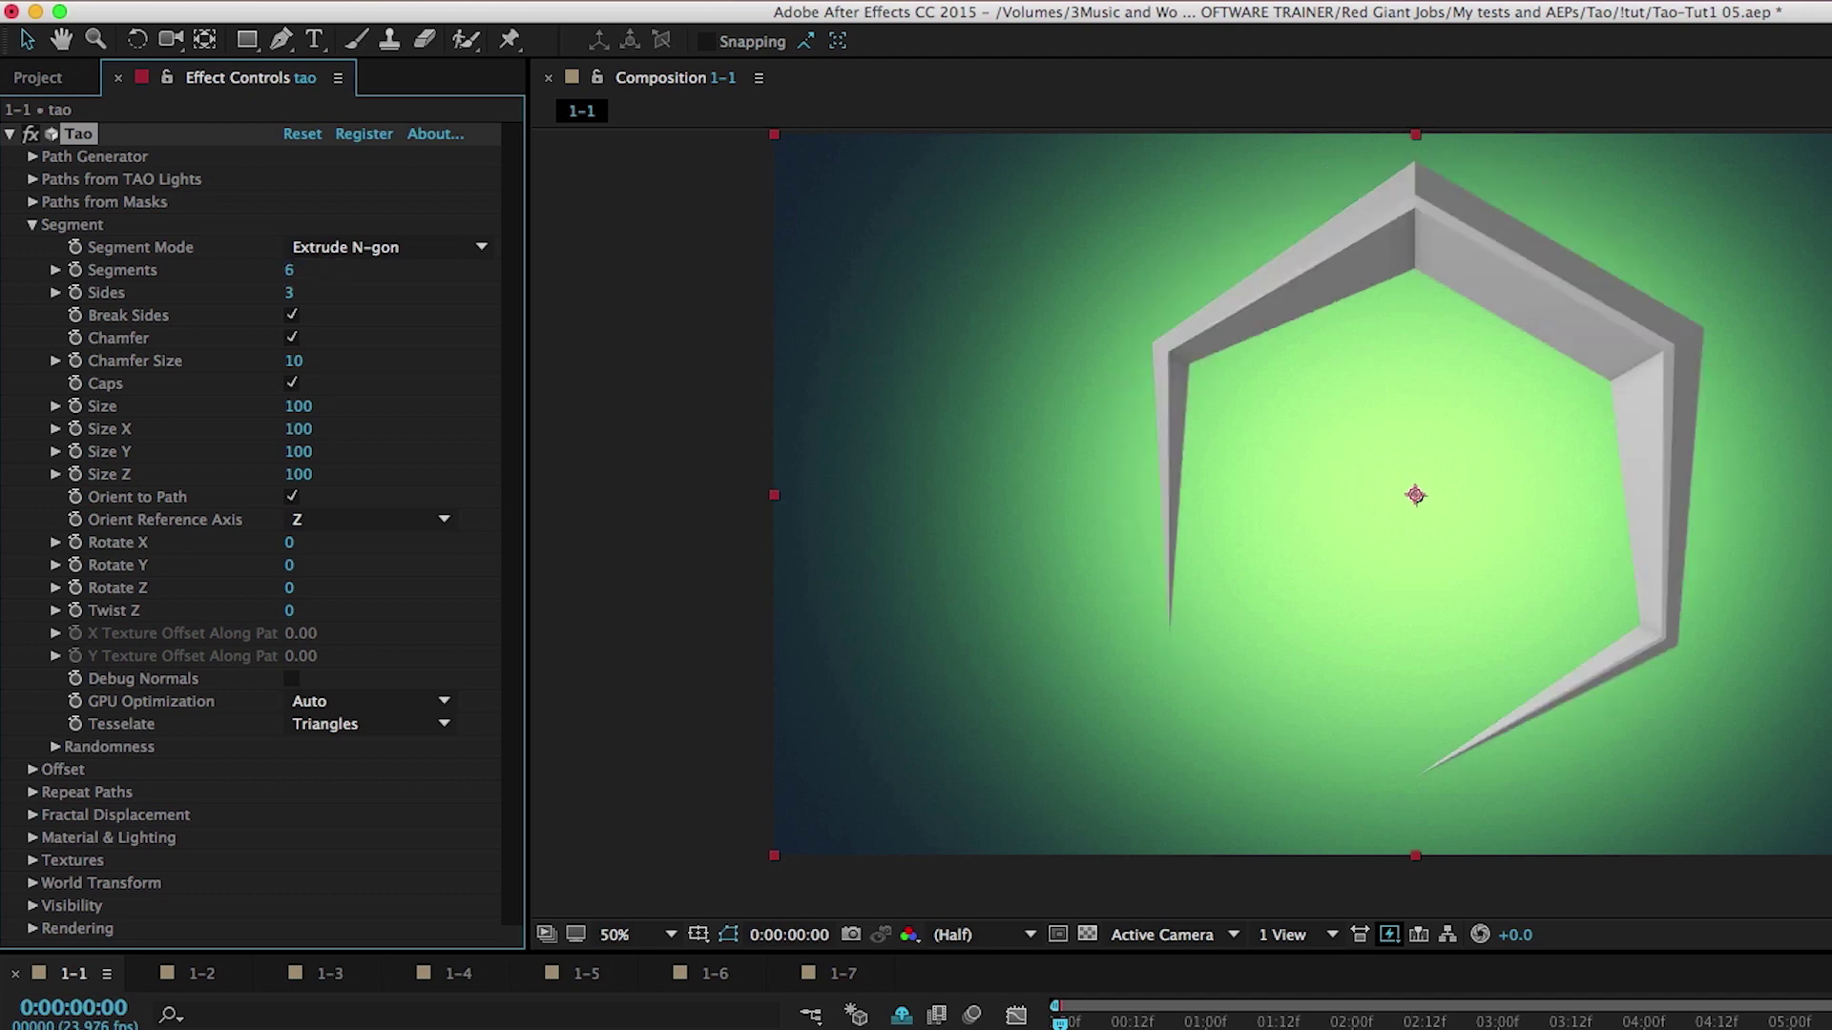
Switch Segment Mode to Repeat N-gon and raise Segments to 45.
left_click(376, 248)
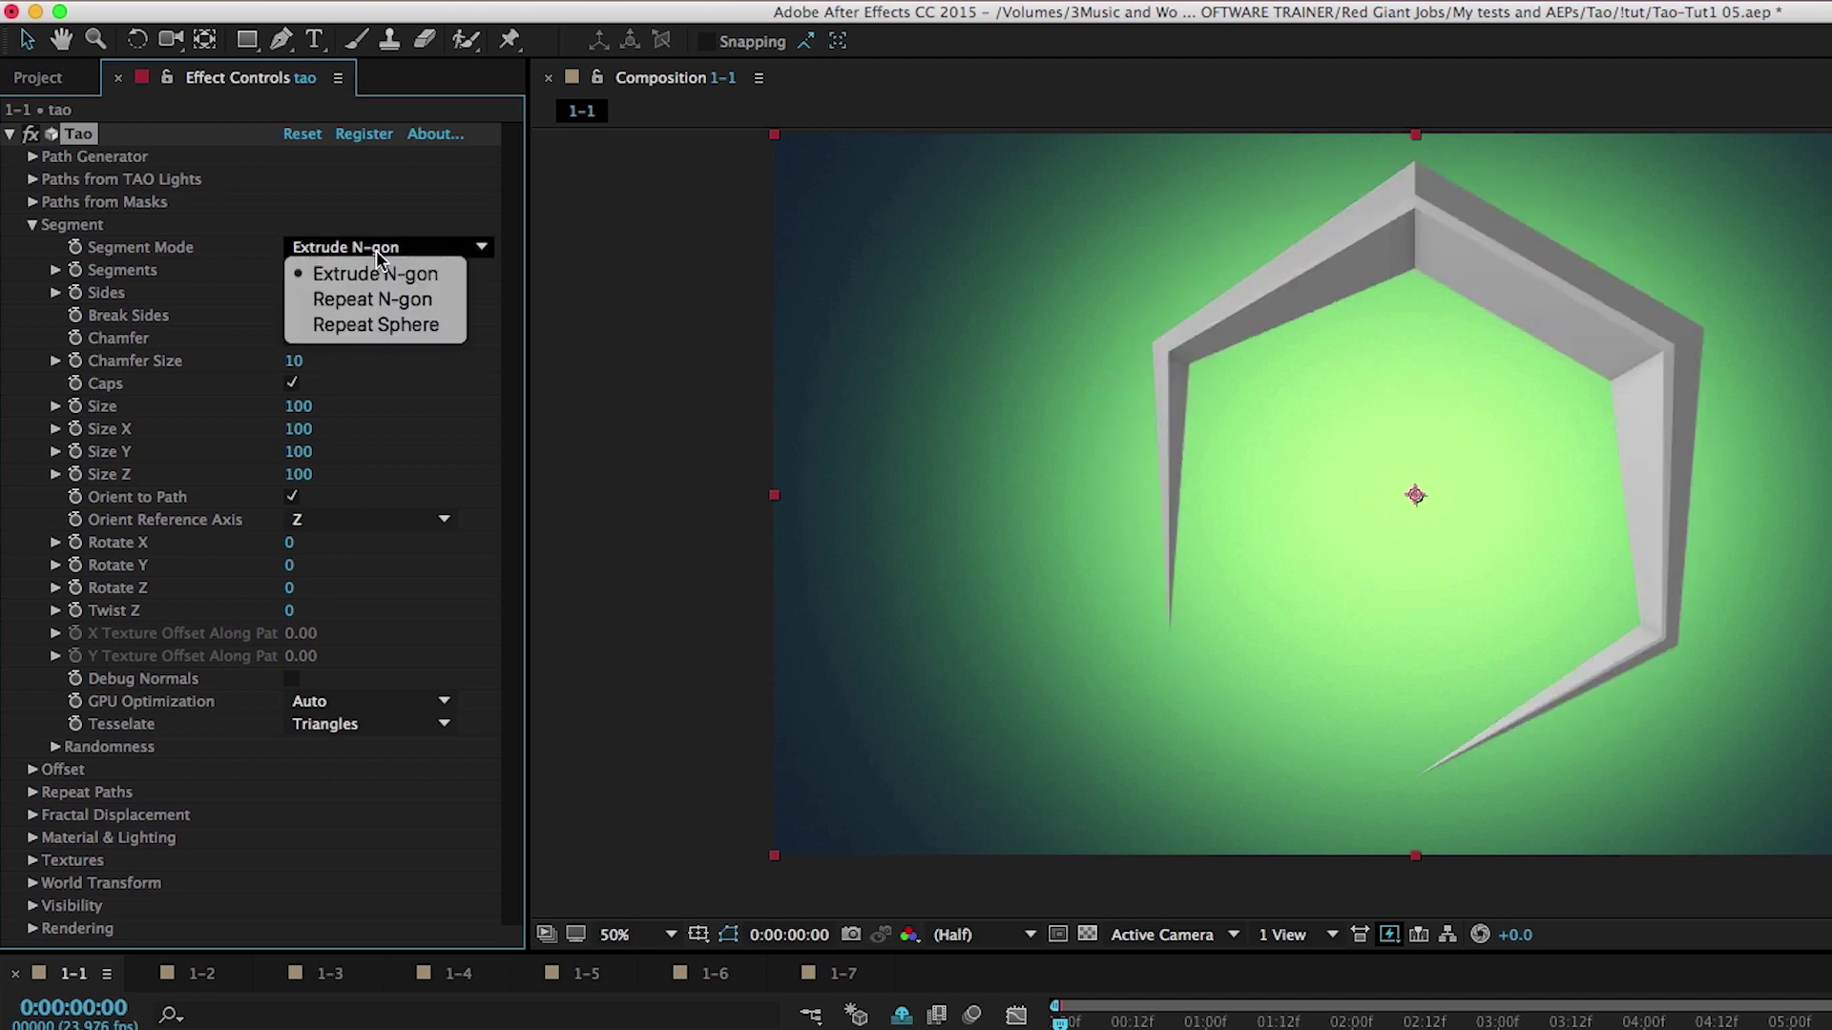
left_click(420, 297)
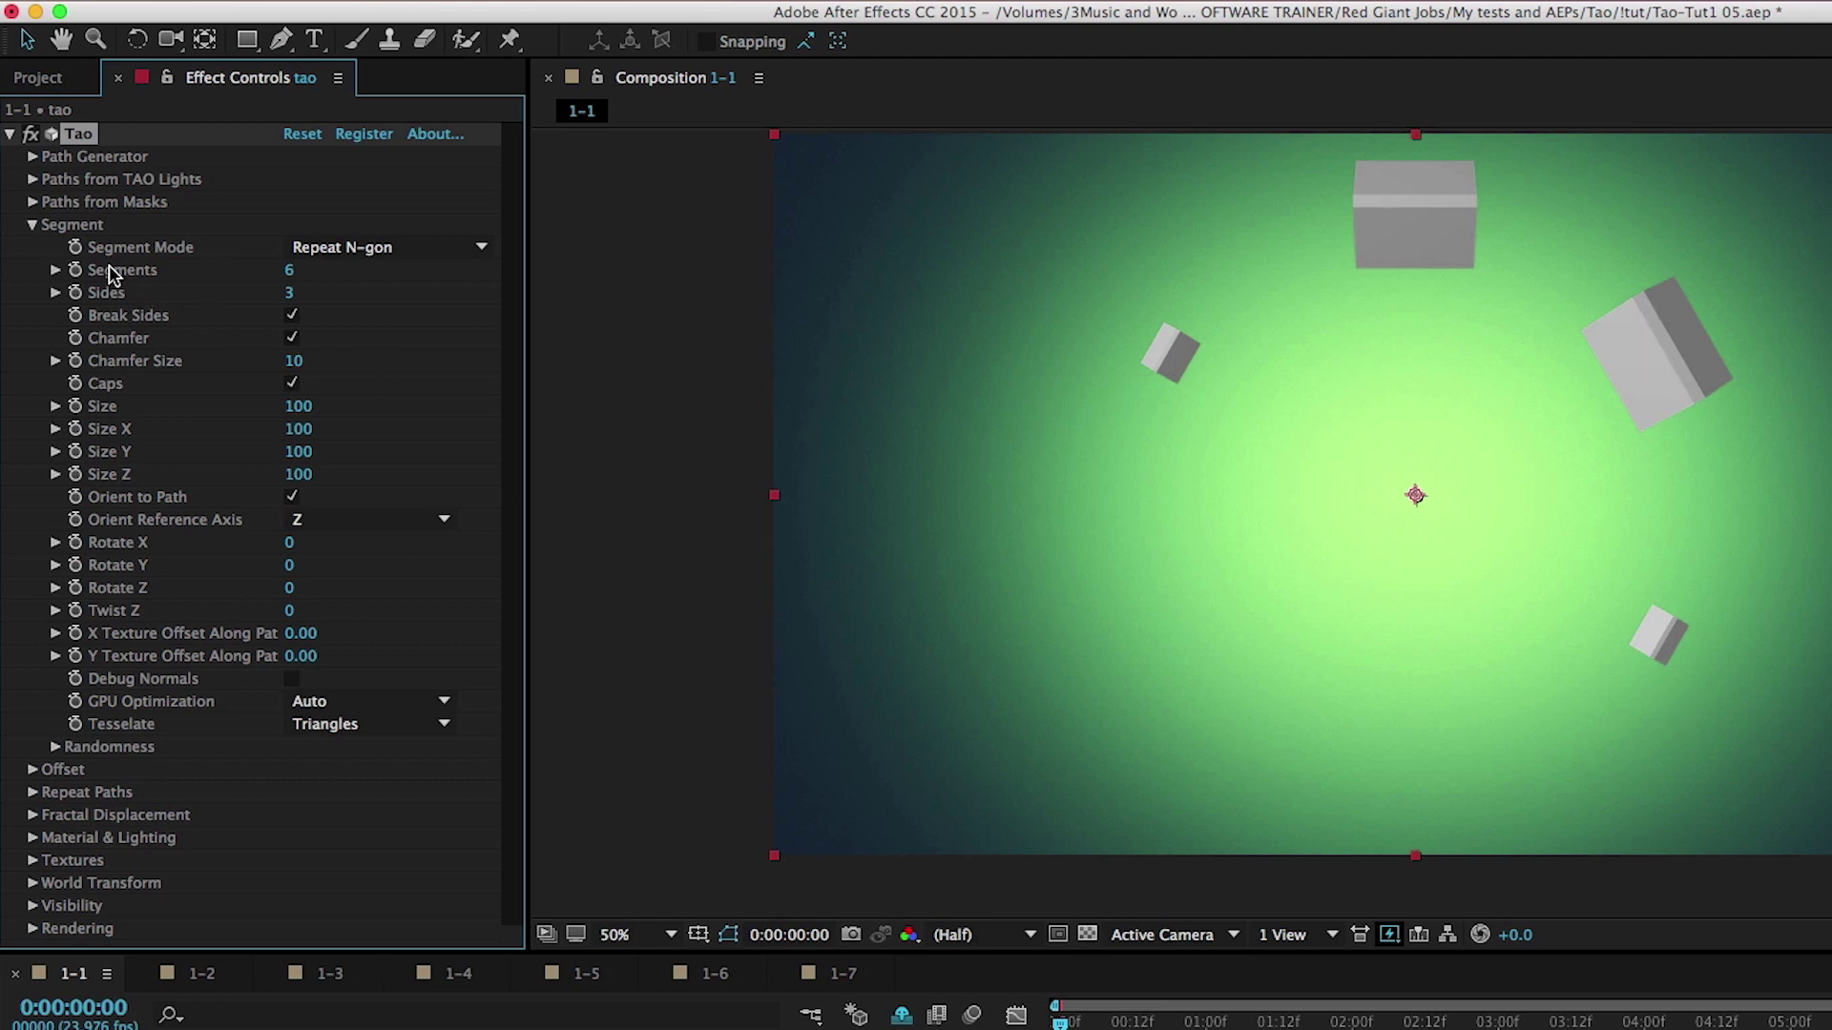
left_click(325, 251)
left_click(197, 279)
left_click_drag(289, 277, 333, 269)
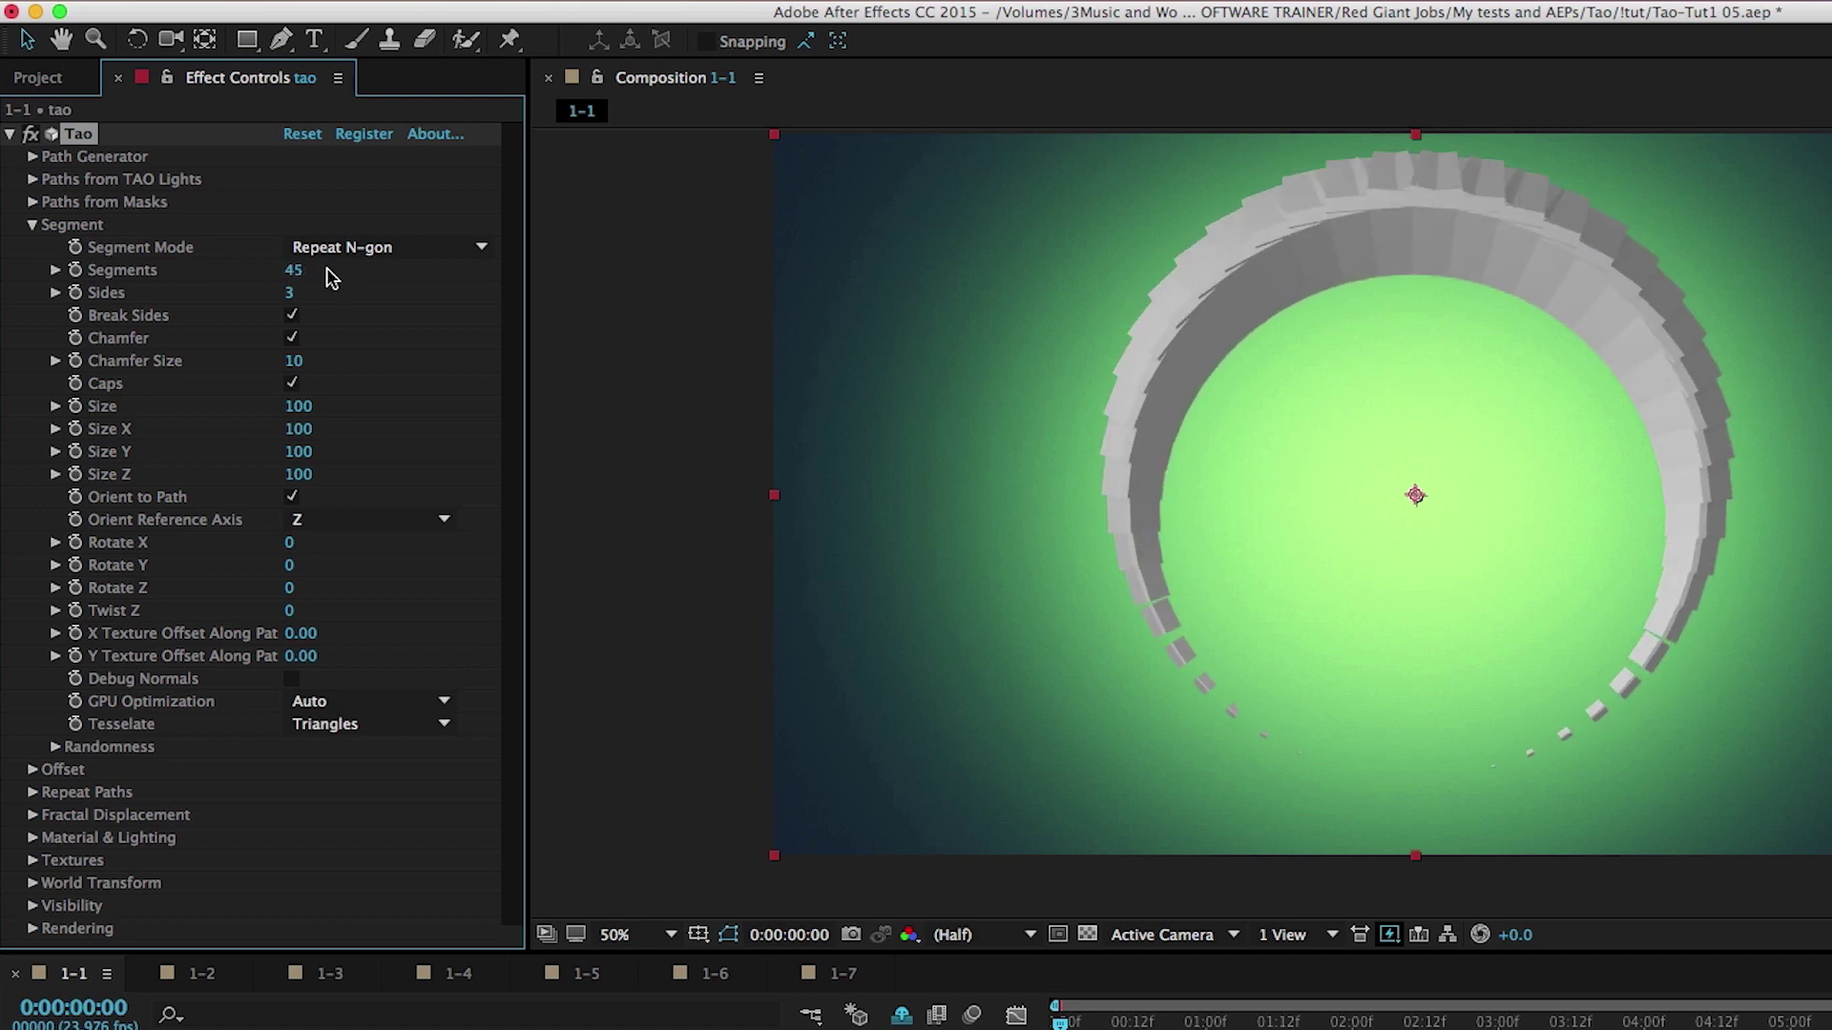
Compare against Extrude N-gon, then choose Repeat Sphere with 15 sides.
left_click(344, 250)
left_click(353, 271)
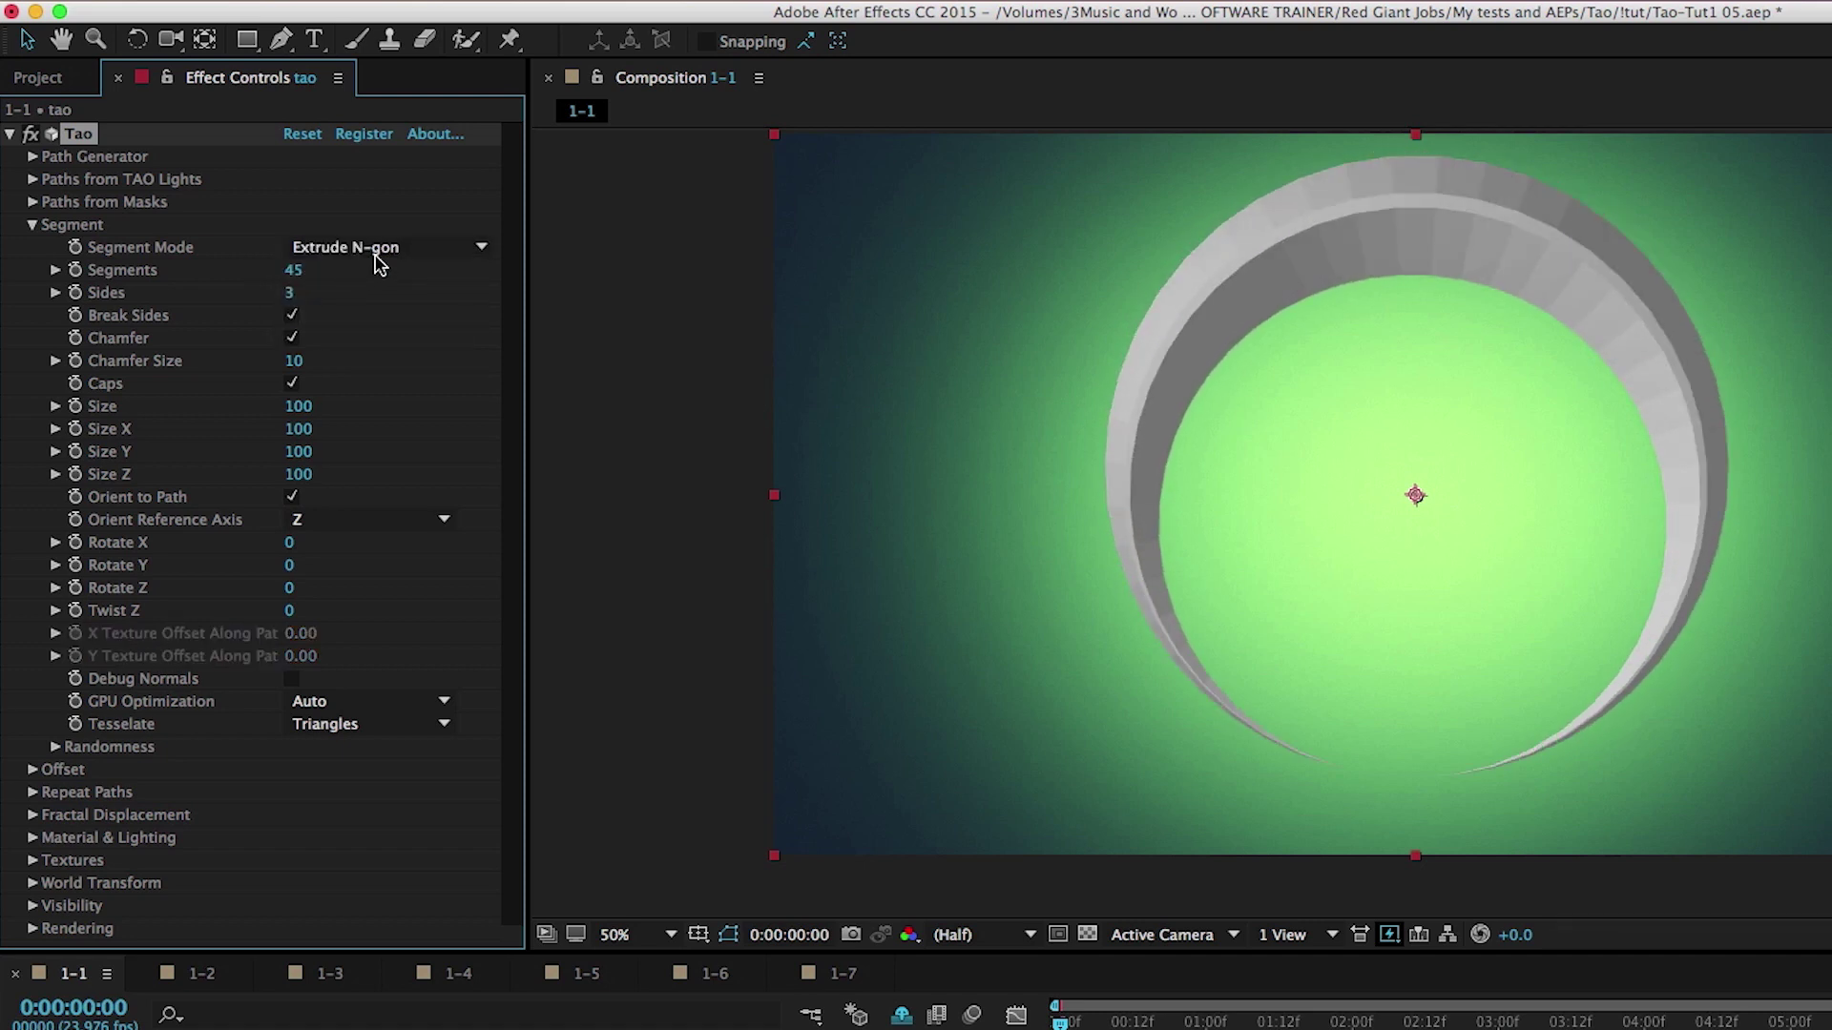
left_click(376, 254)
left_click(376, 287)
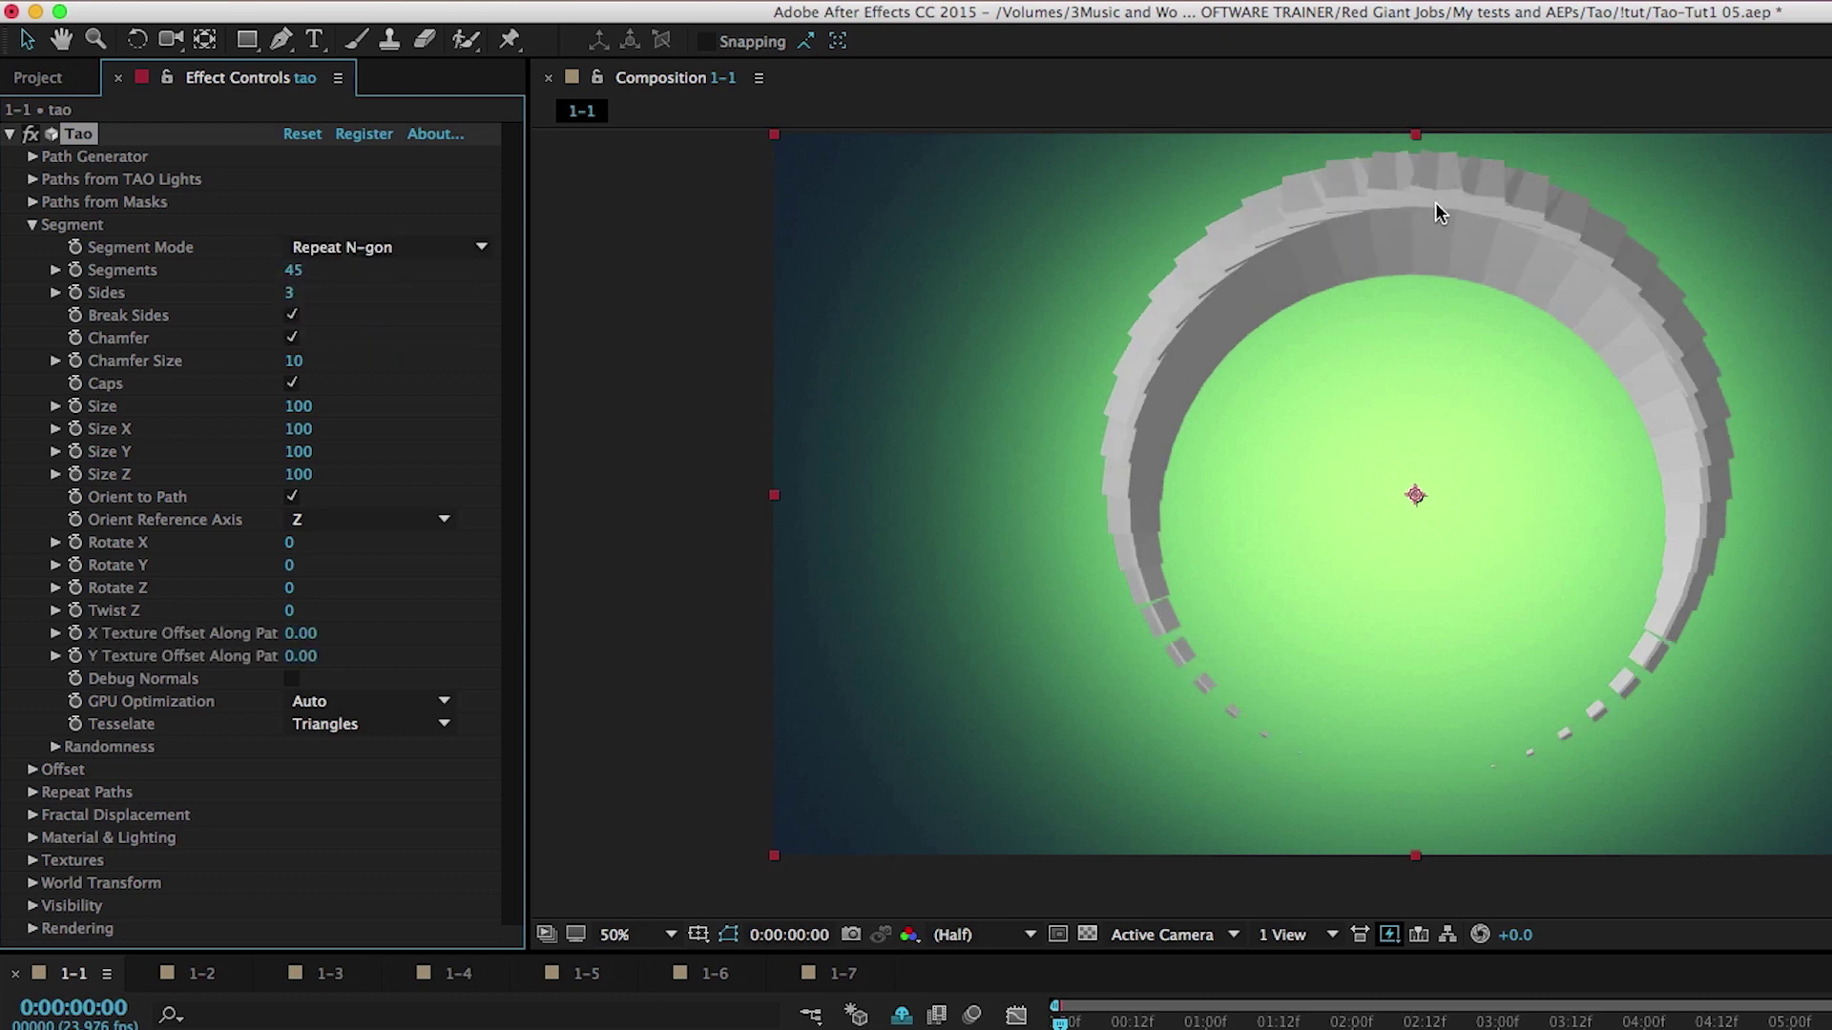
left_click(482, 246)
left_click(444, 325)
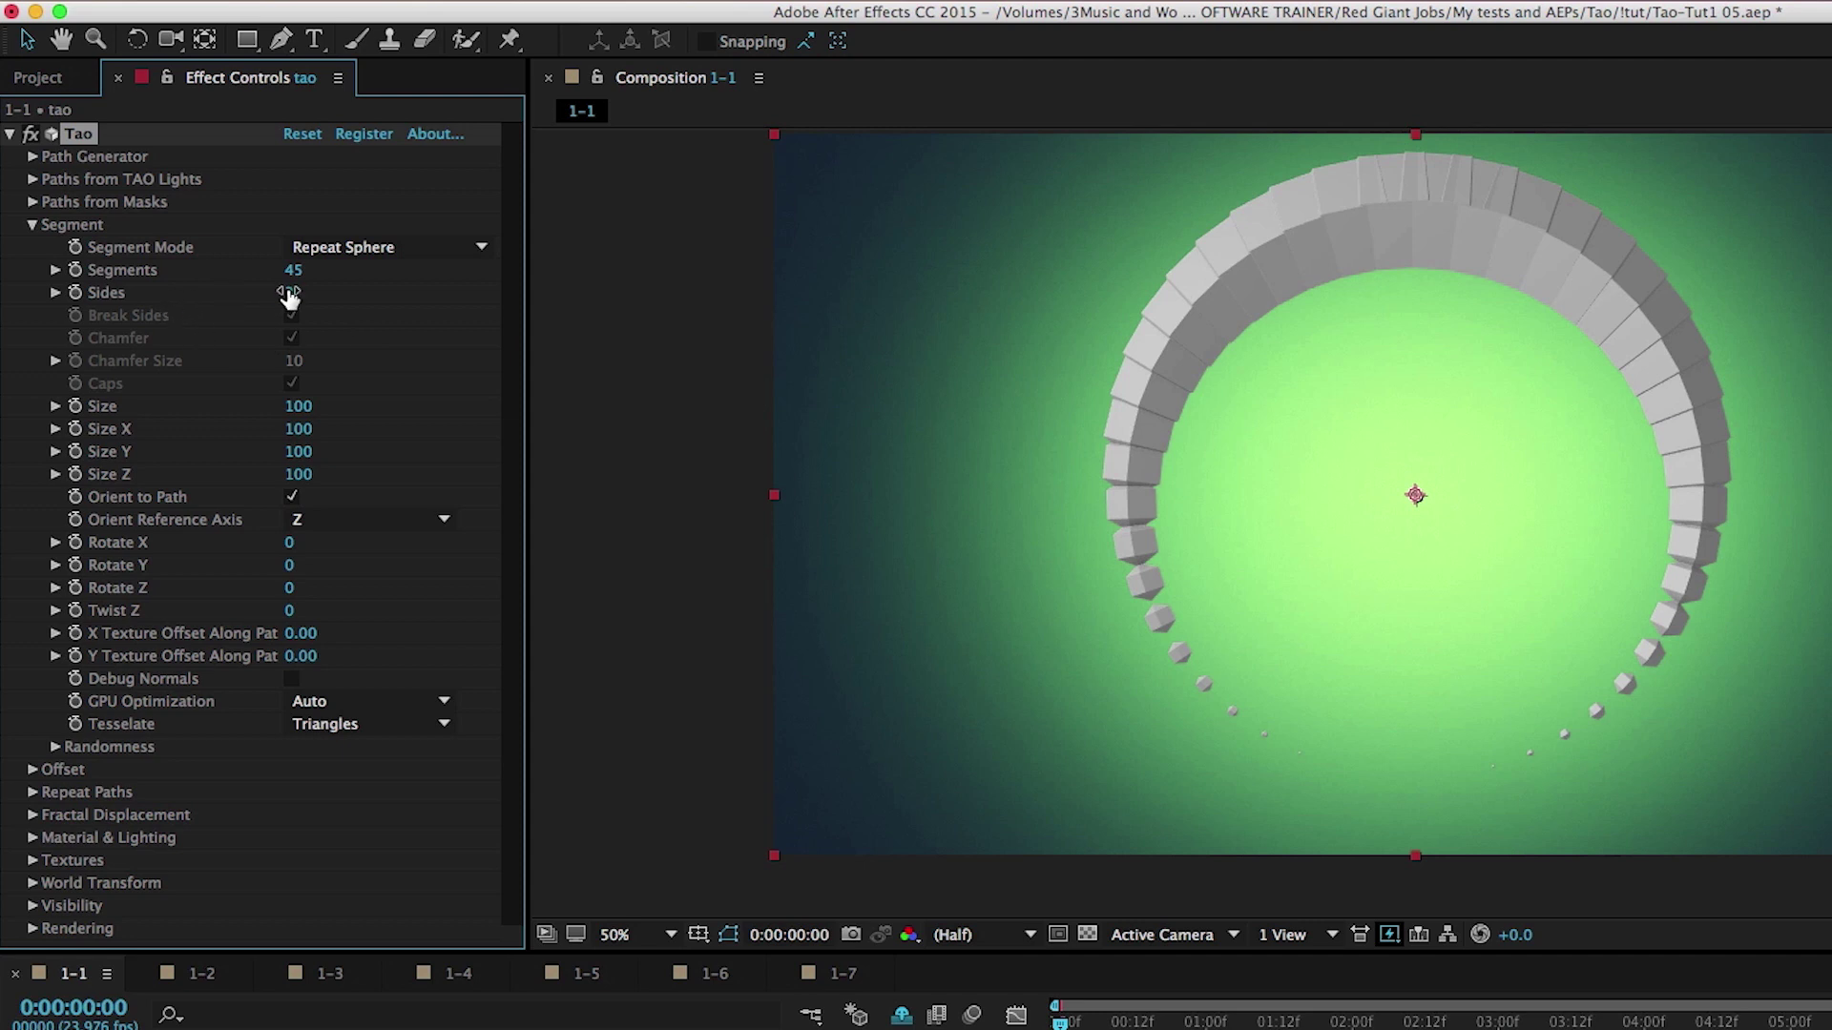
mouse_move(296, 291)
left_mouse_down()
mouse_move(615, 298)
mouse_move(432, 310)
mouse_move(496, 309)
mouse_move(477, 313)
left_mouse_up()
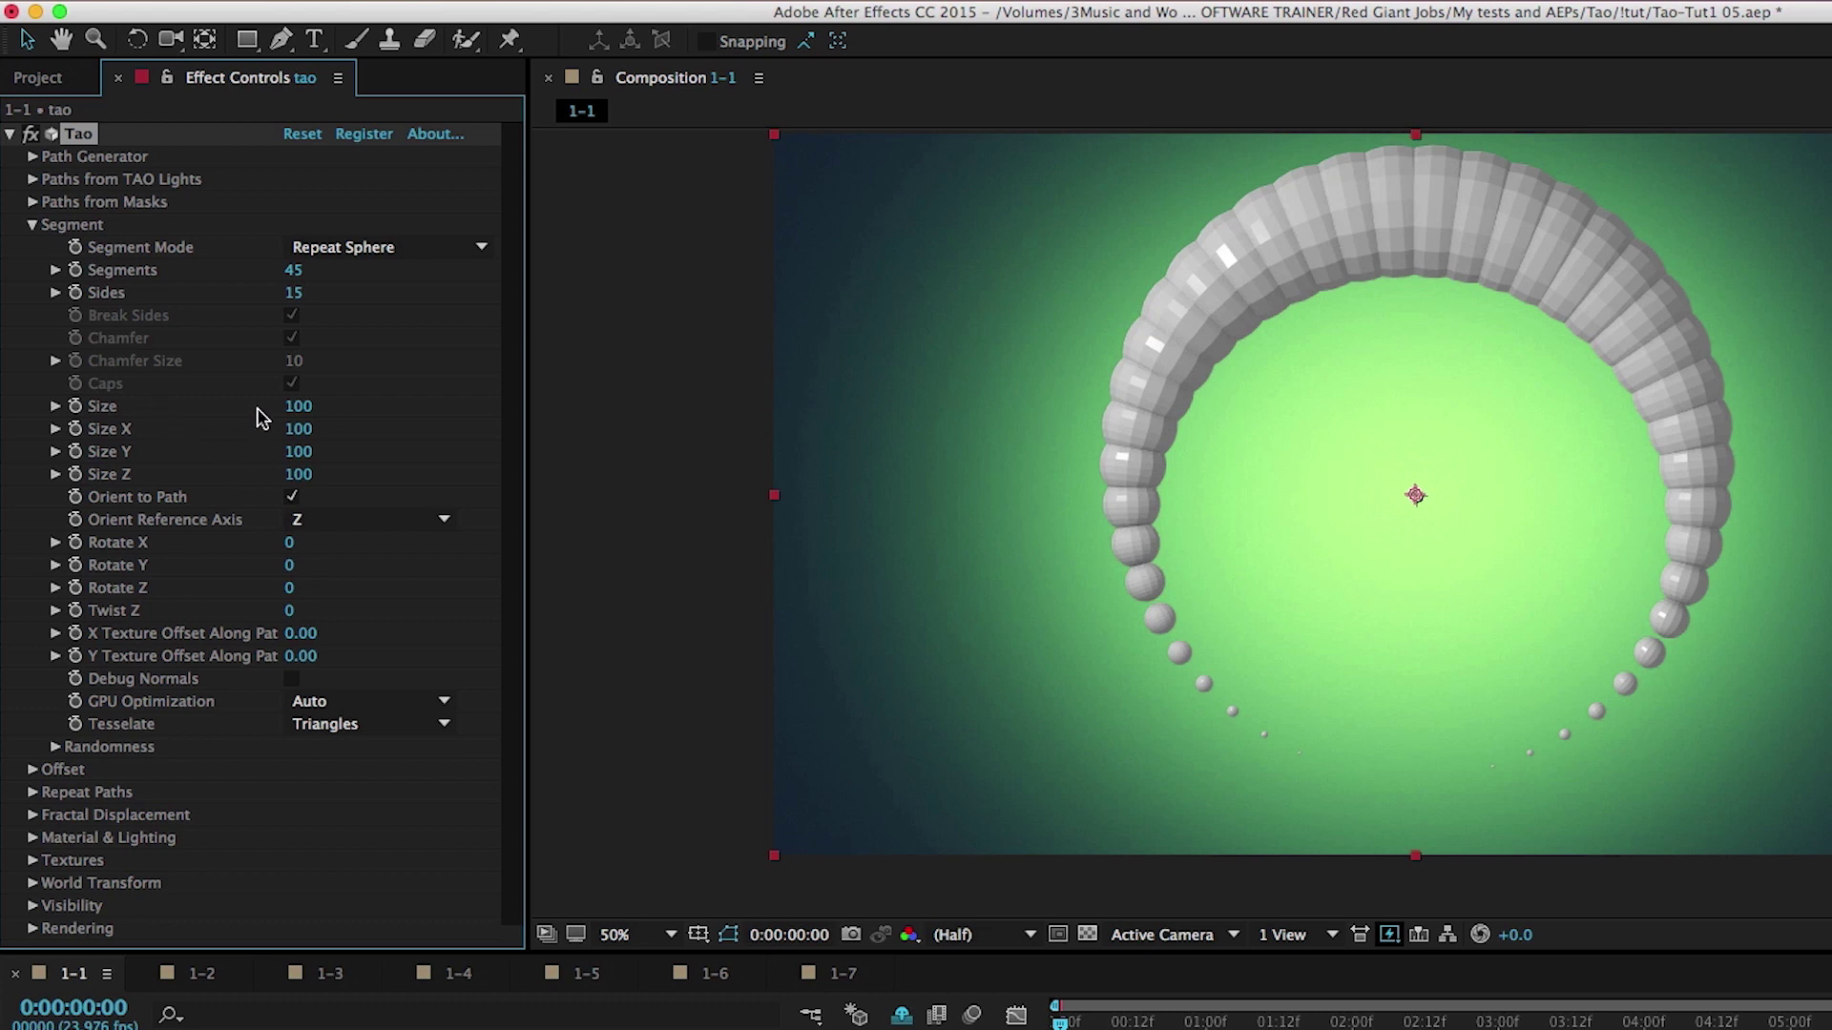
Enlarge the segments, flatten them along X, and tilt them with Rotate X to 49.
left_click(32, 156)
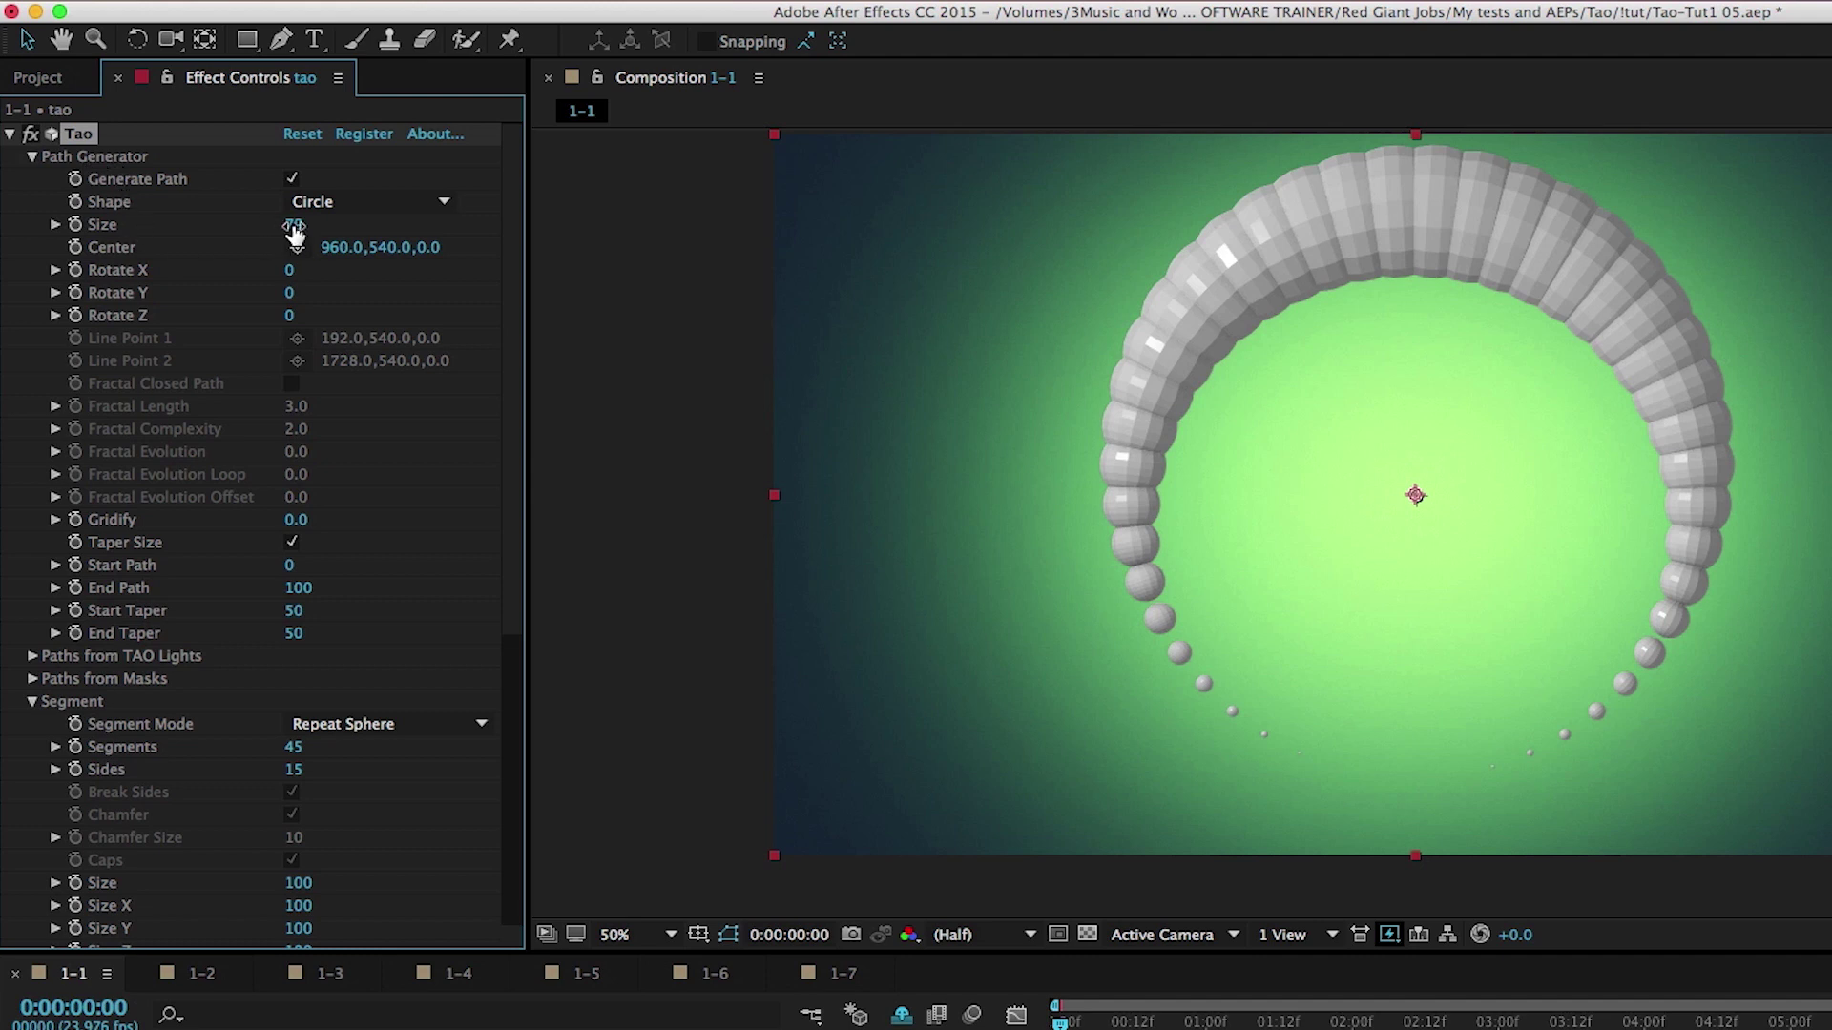
left_click(33, 157)
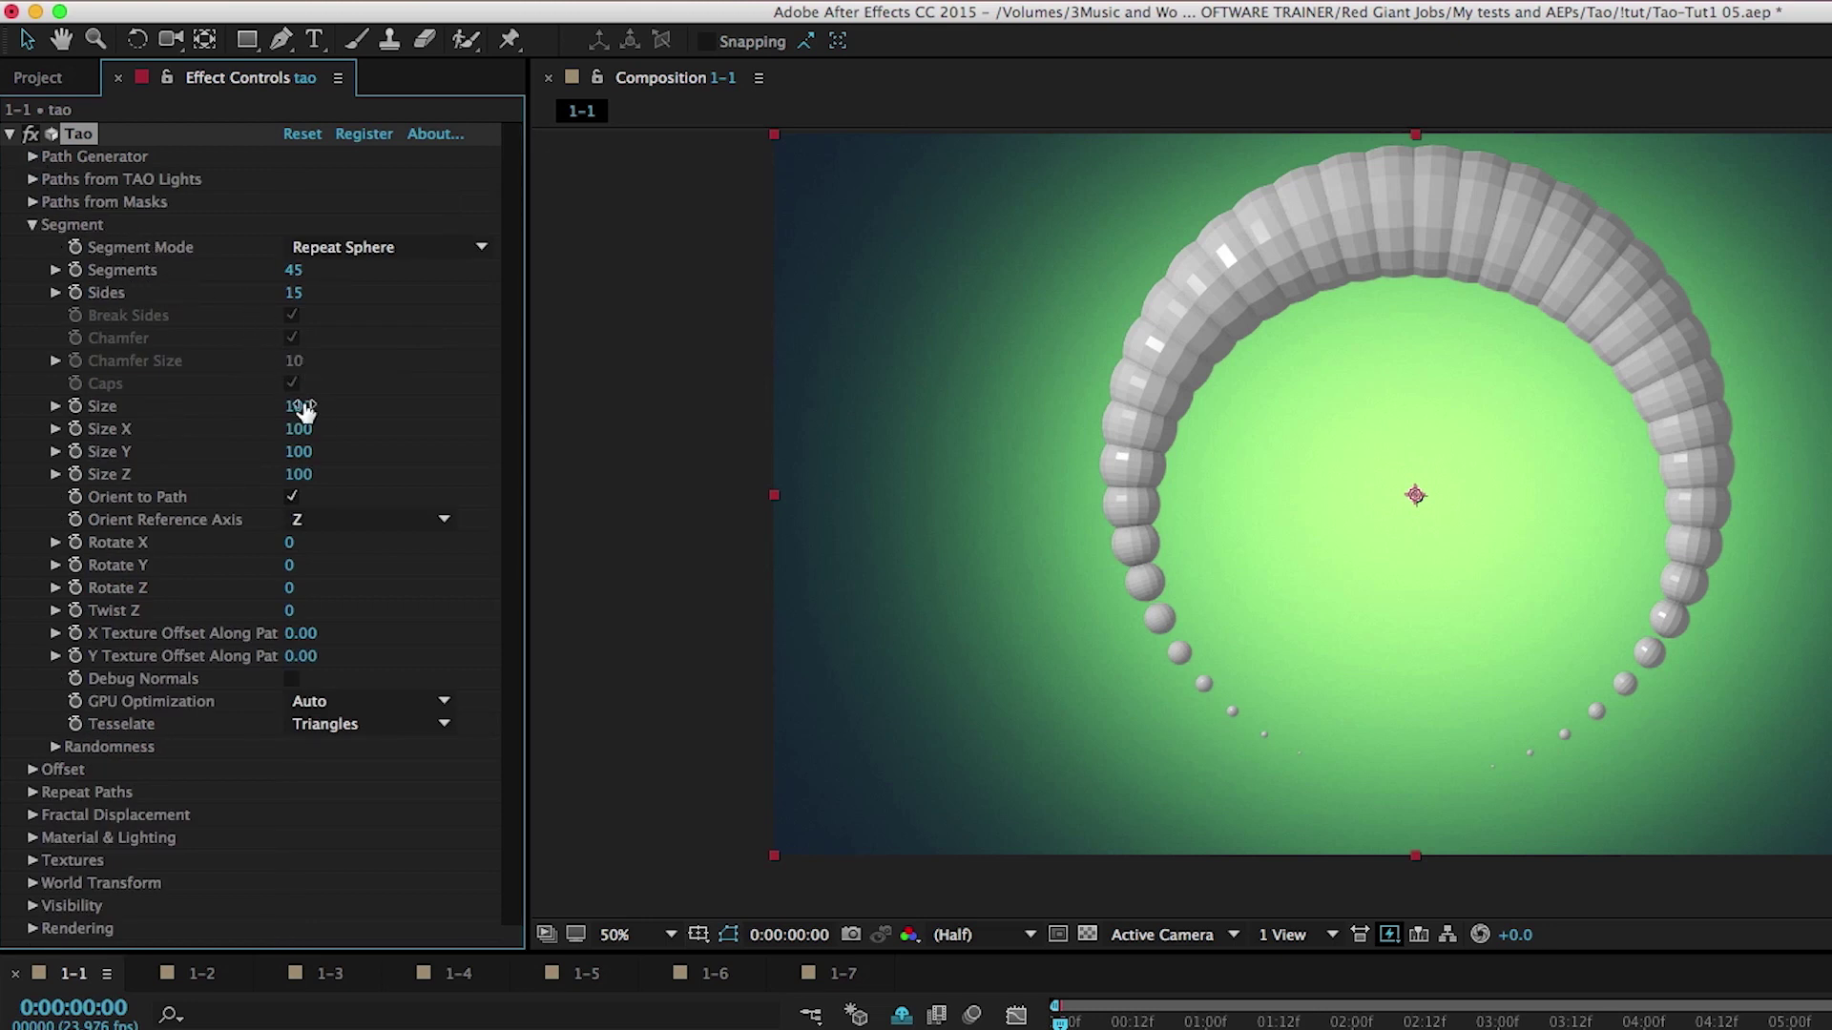
left_click_drag(299, 405, 353, 422)
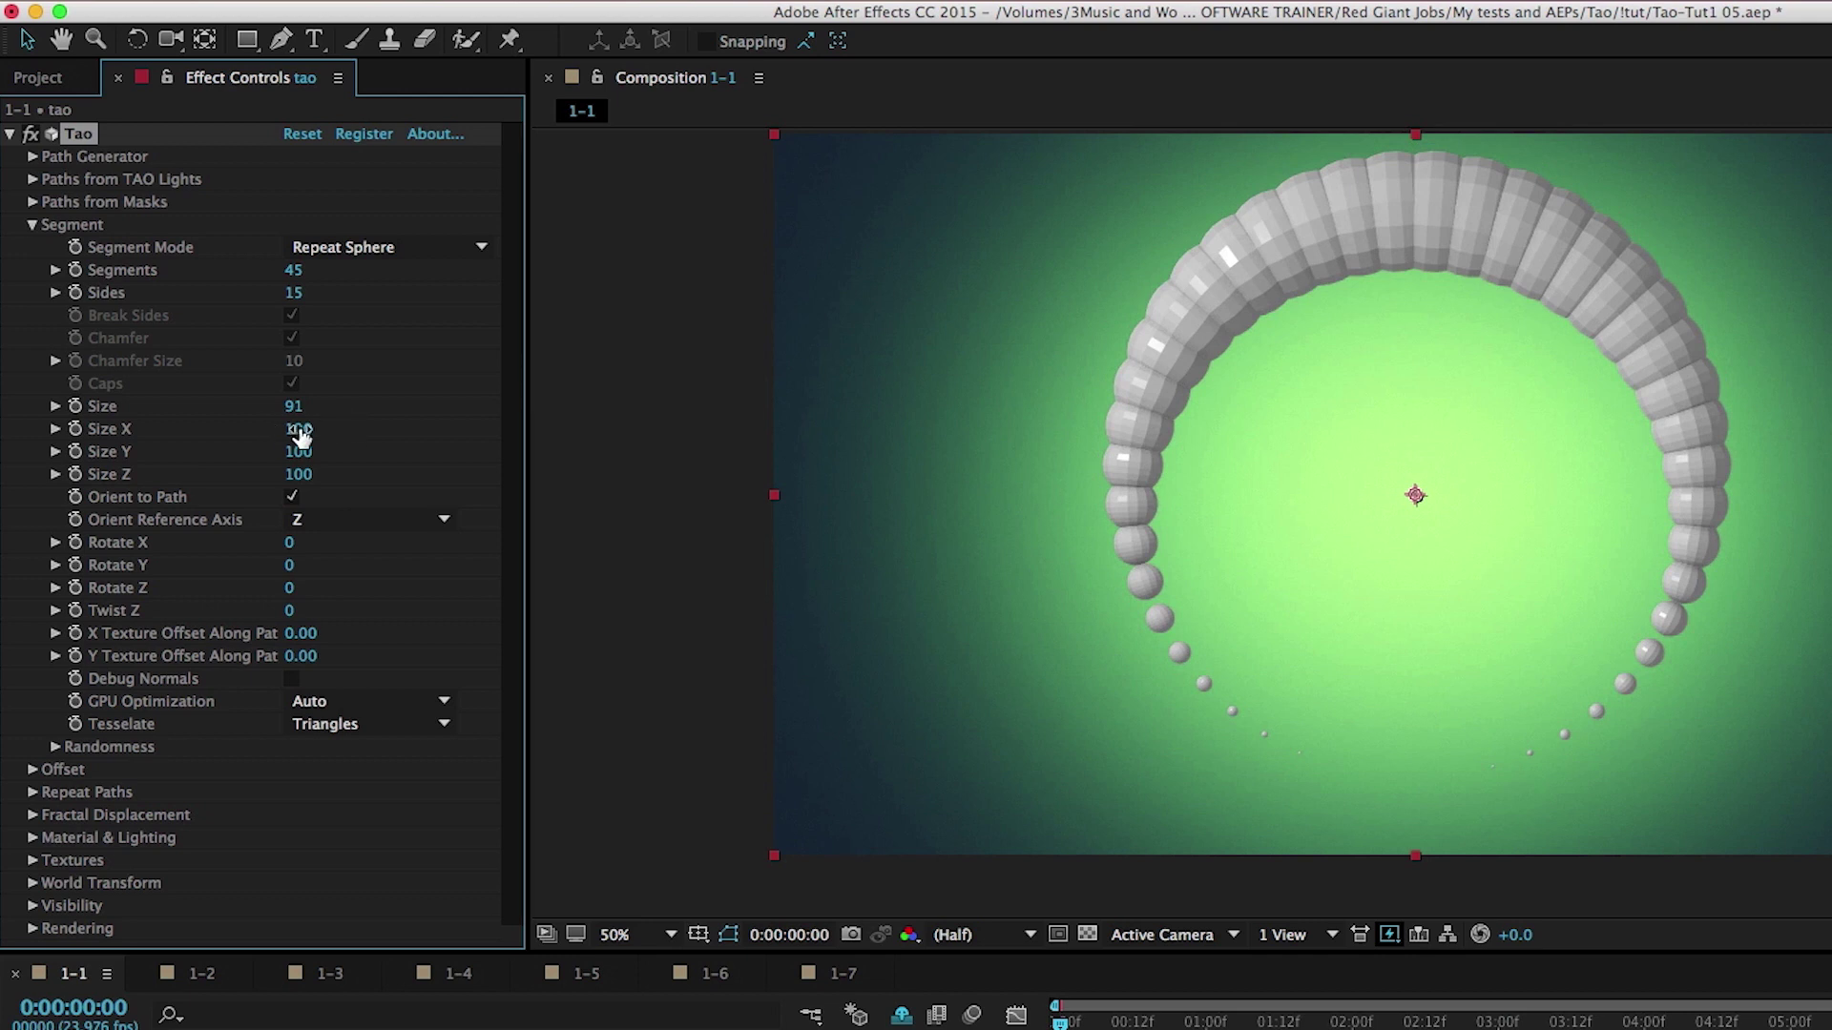
left_click_drag(291, 429, 219, 431)
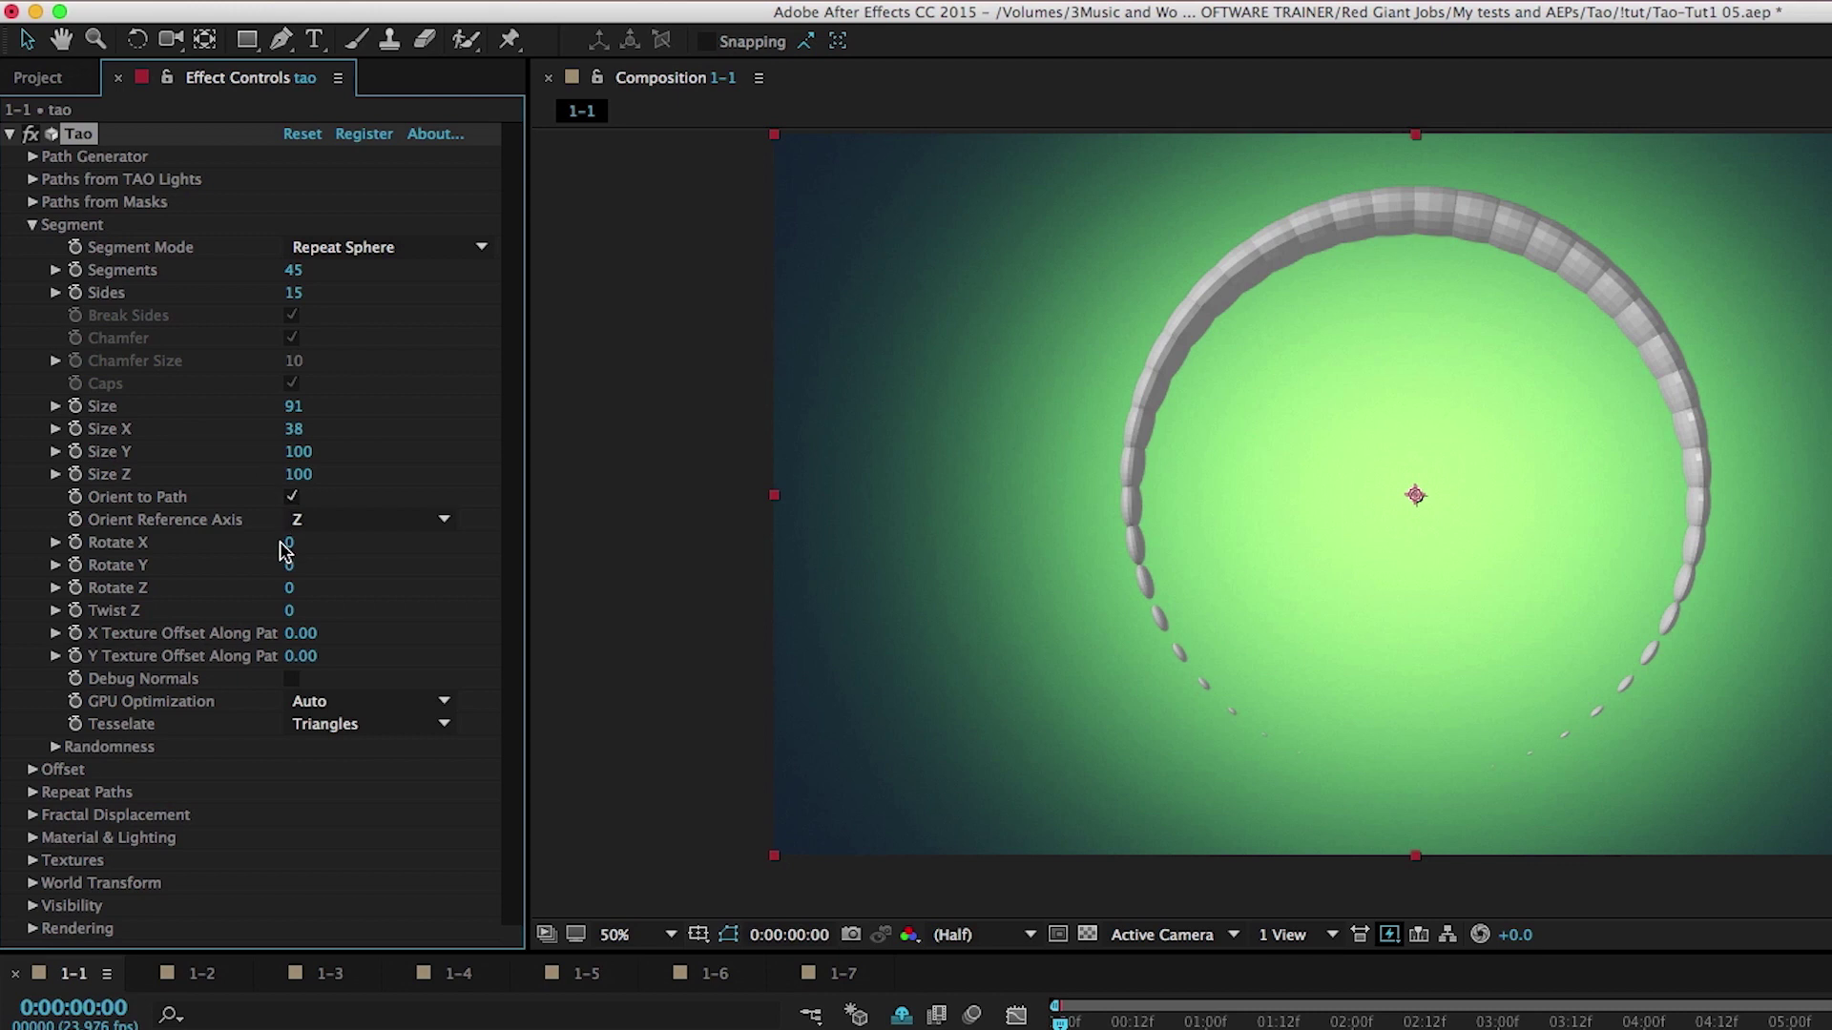
left_click_drag(357, 540, 348, 550)
Compare Extrude N-gon with Repeat N-gon, leaving Segment Mode on Repeat N-gon.
left_click(435, 248)
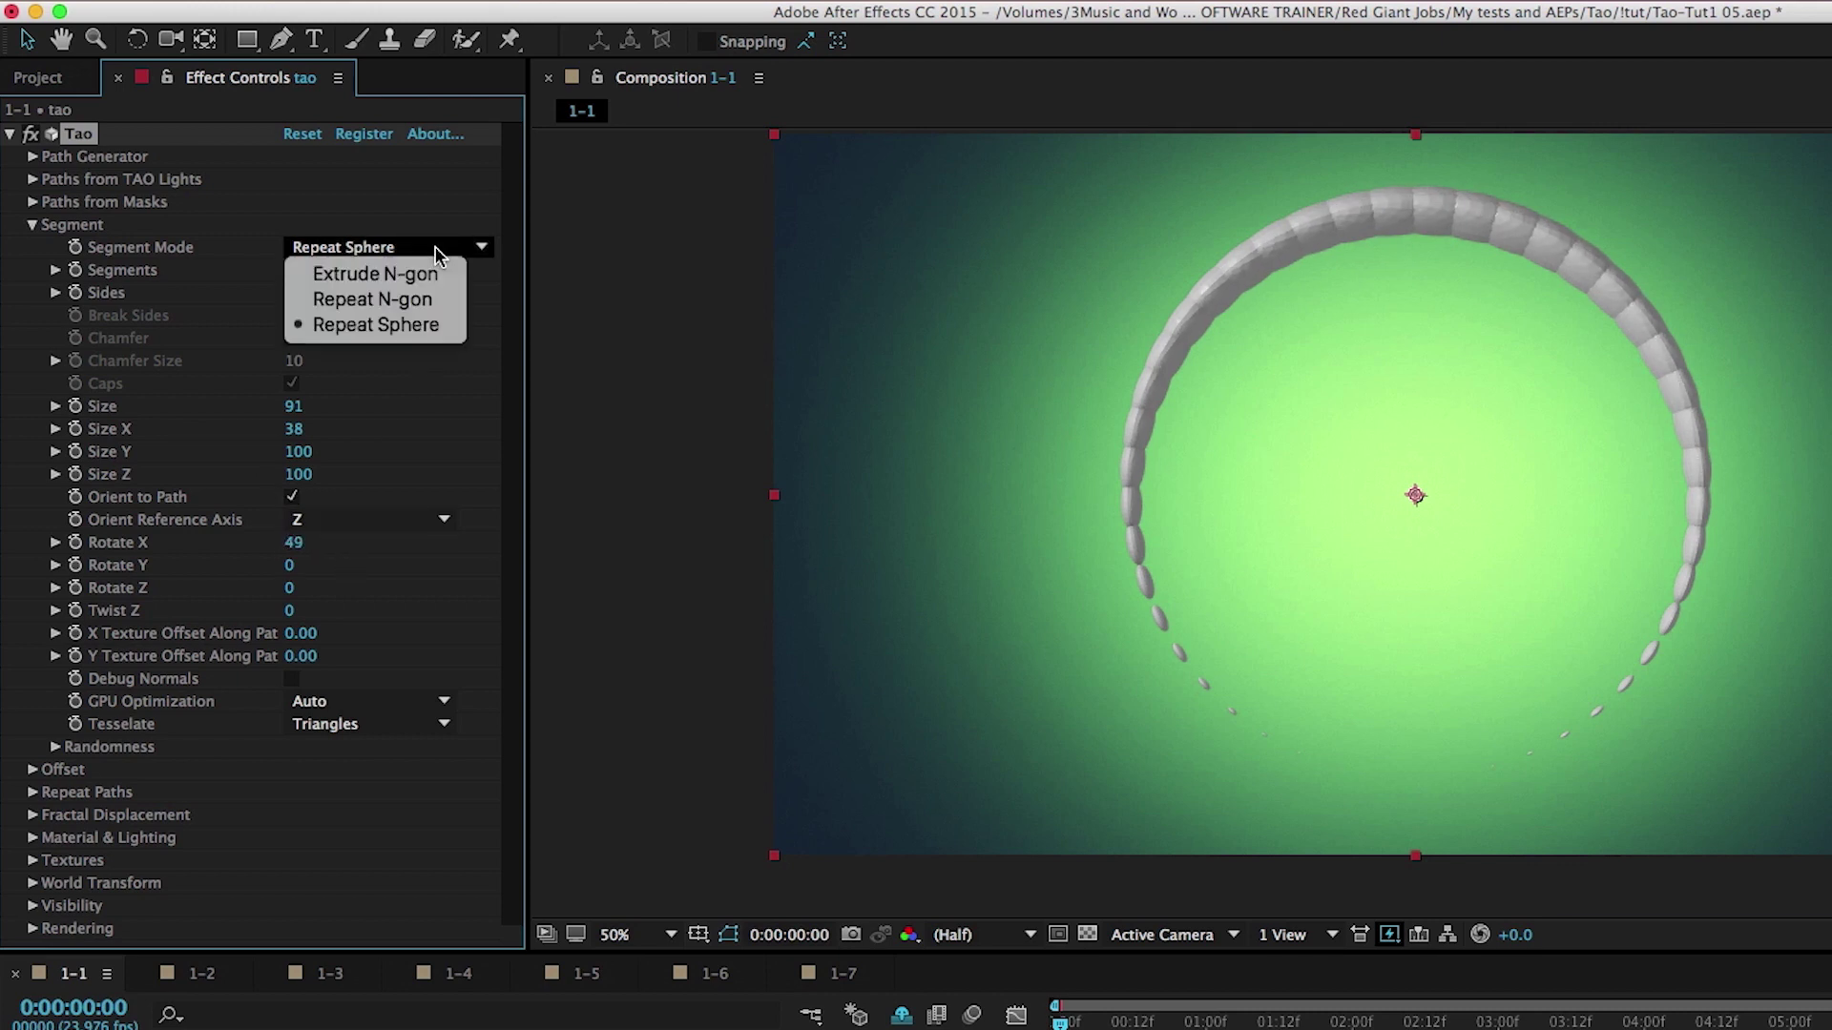
left_click(429, 294)
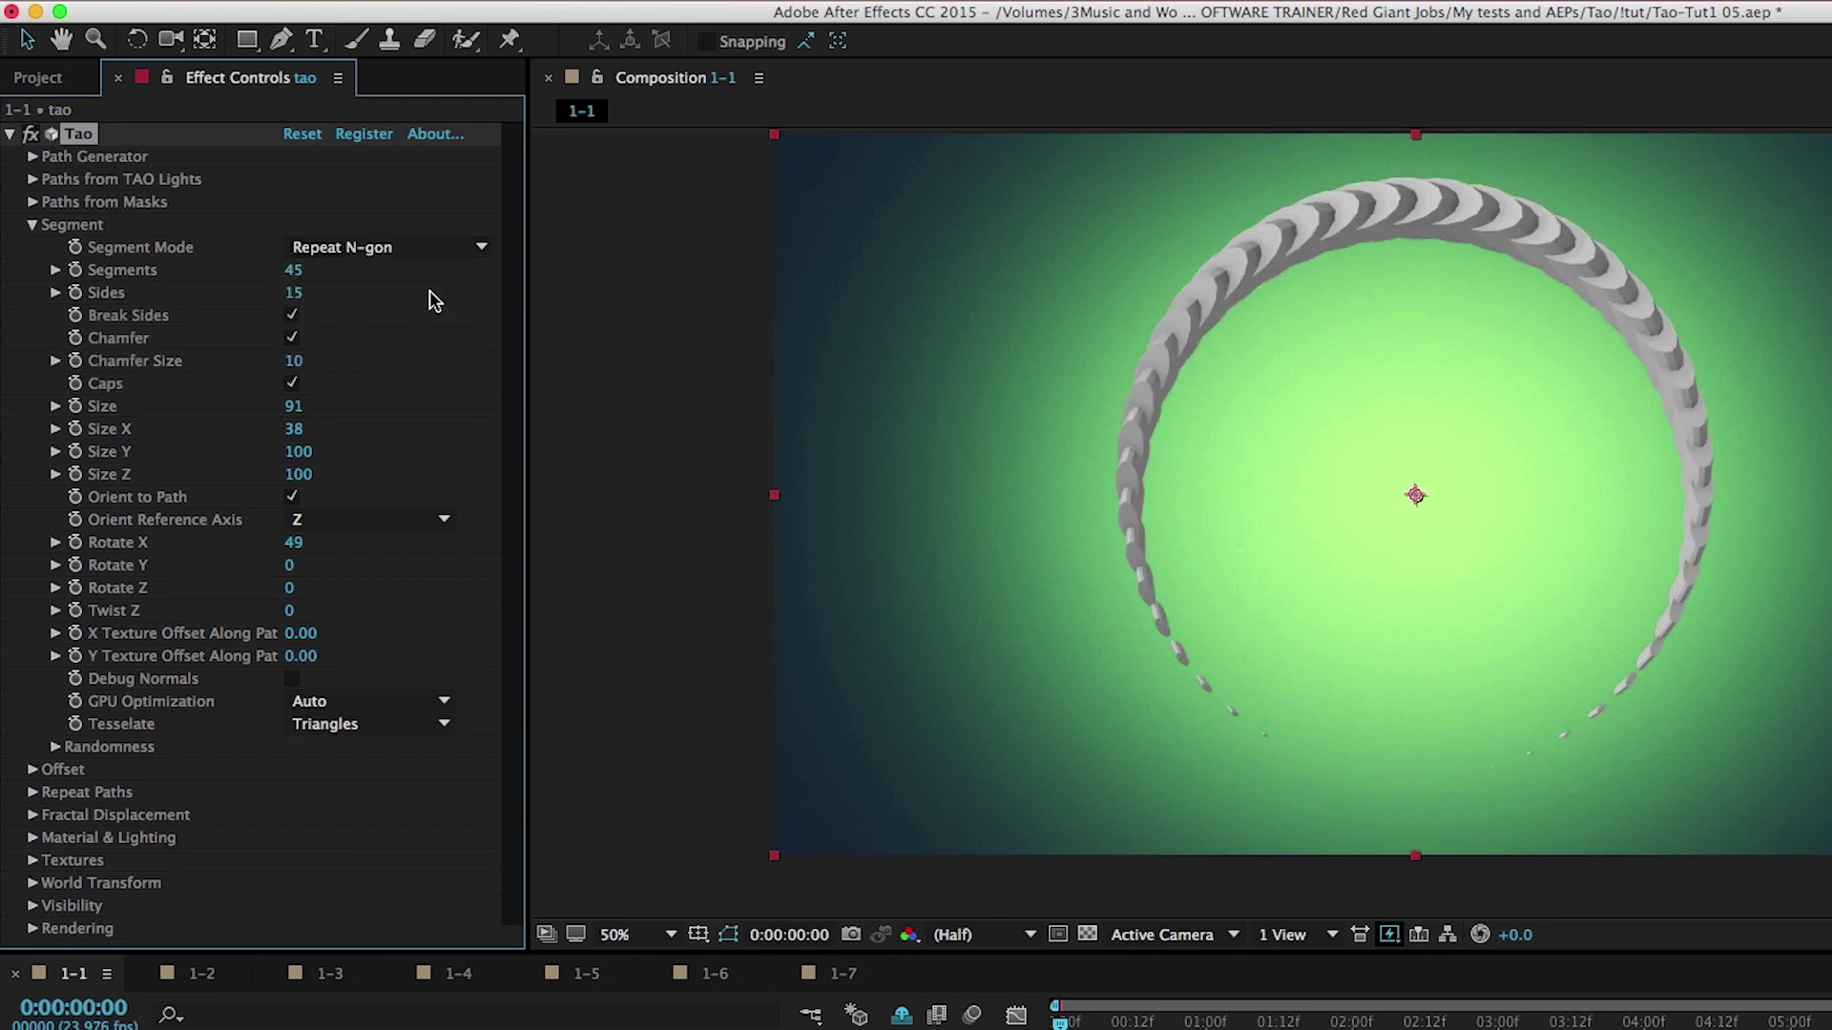
left_click(416, 254)
left_click(408, 272)
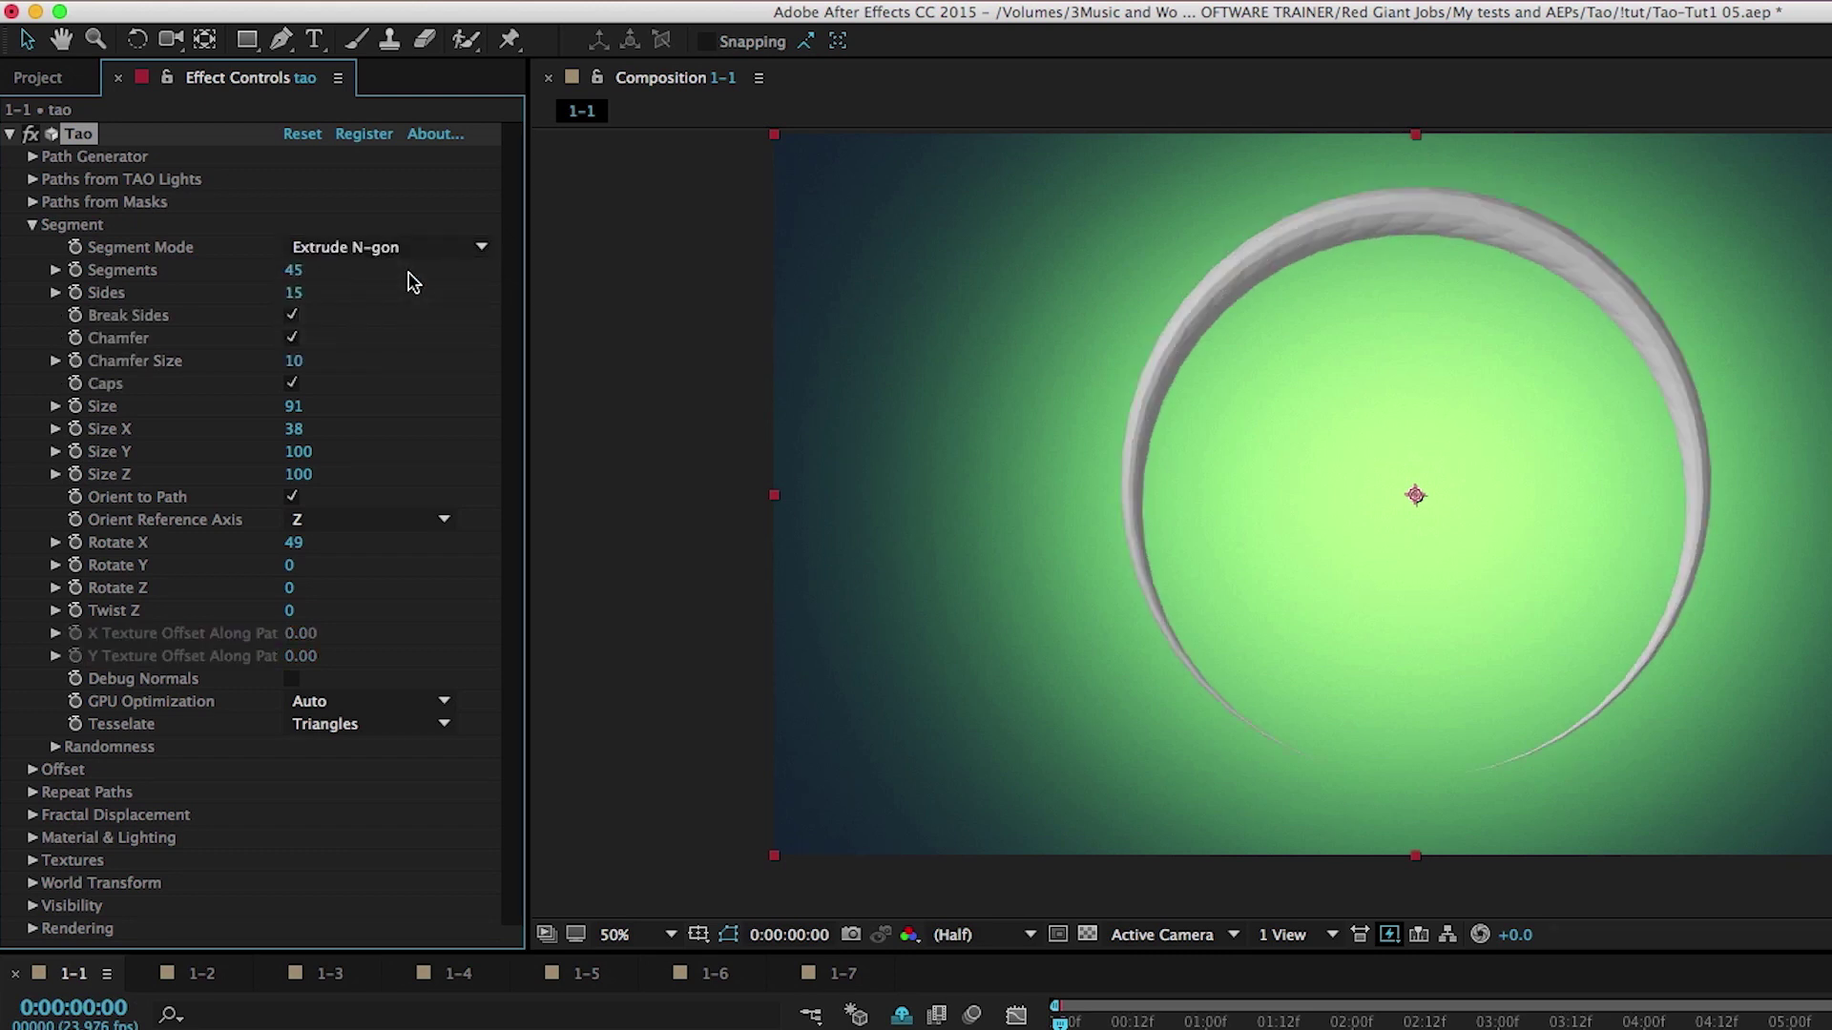
left_click(410, 250)
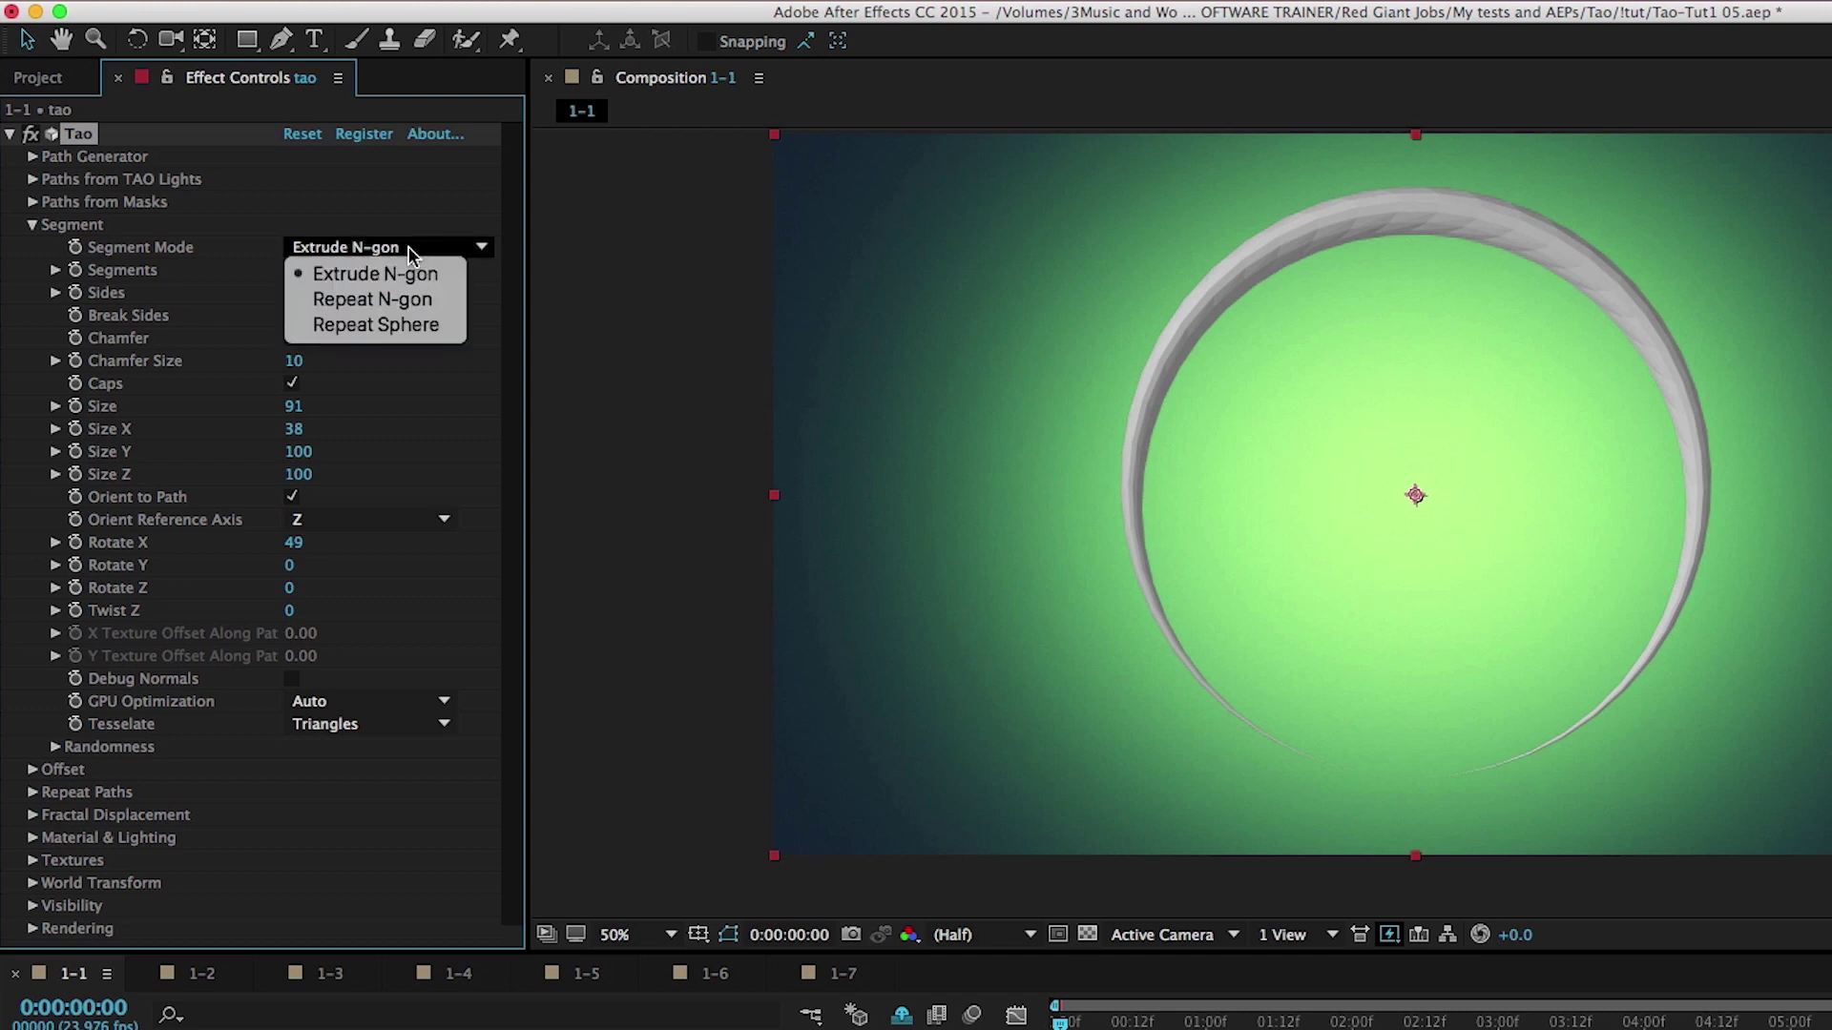
left_click(420, 296)
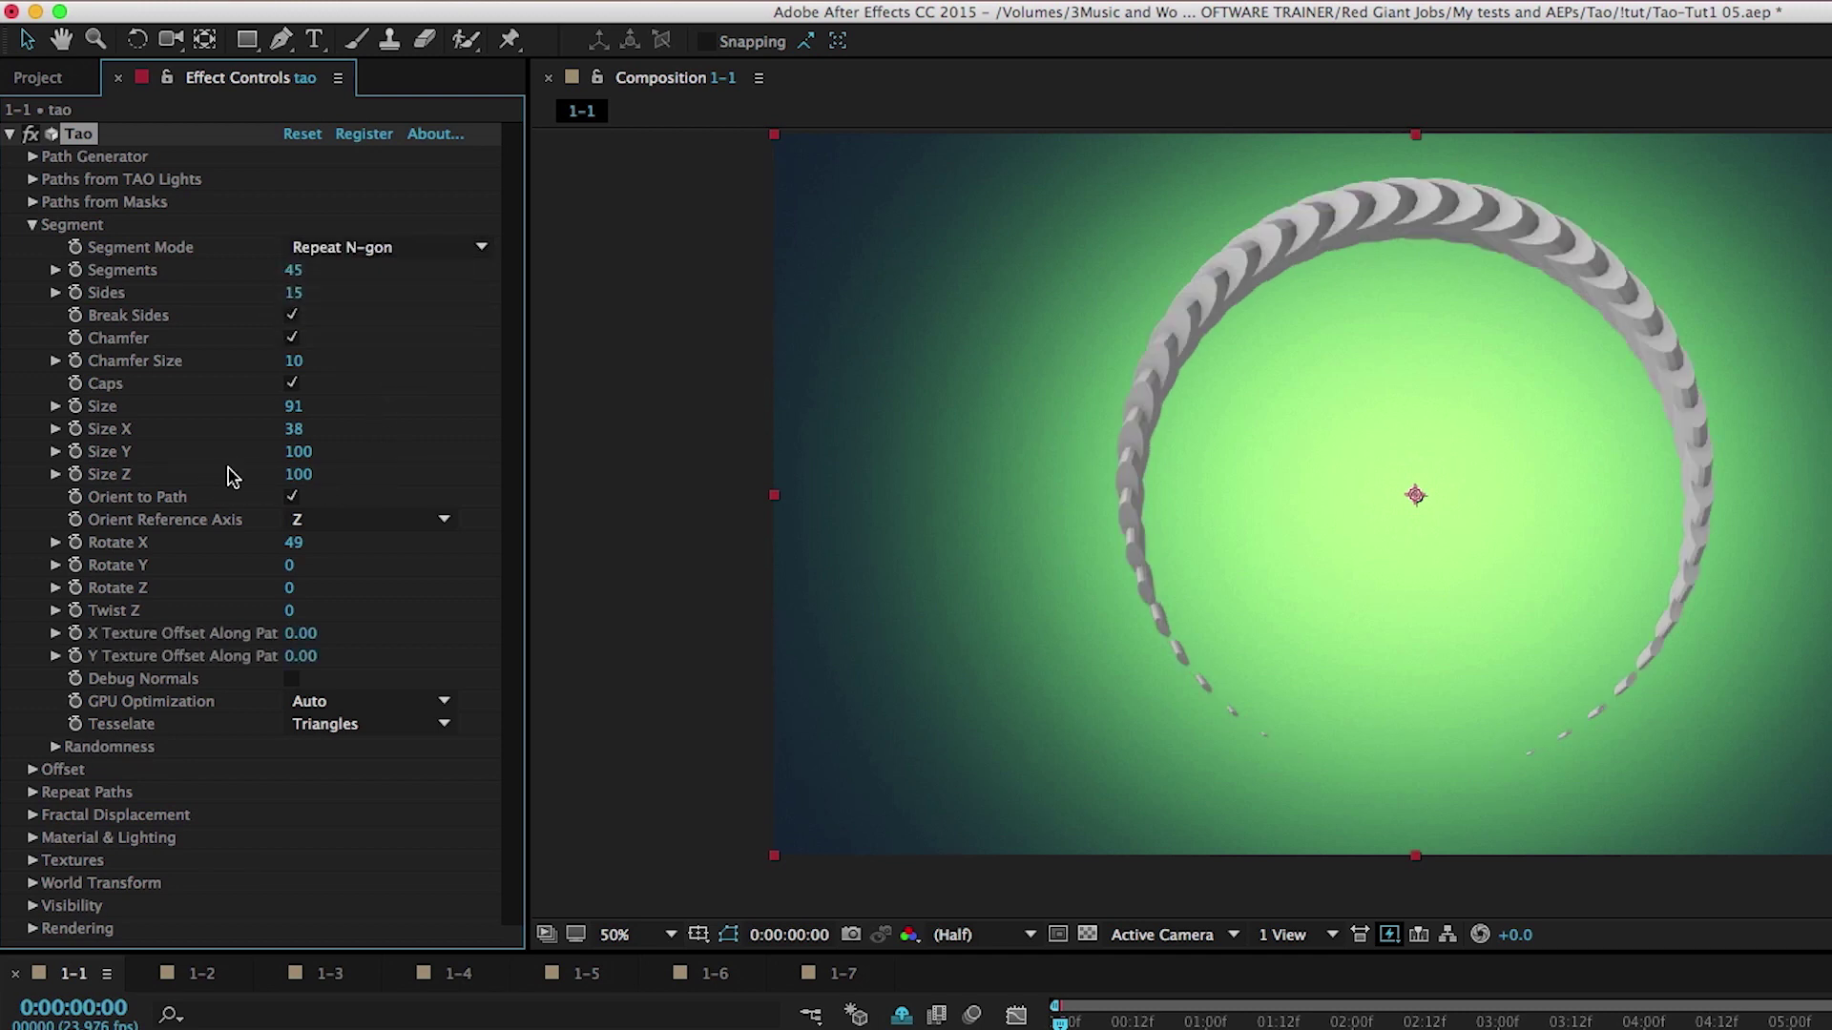
Scrub the Segment Size Z up to 18597 so the blocks become long rods.
left_click_drag(302, 474, 1830, 439)
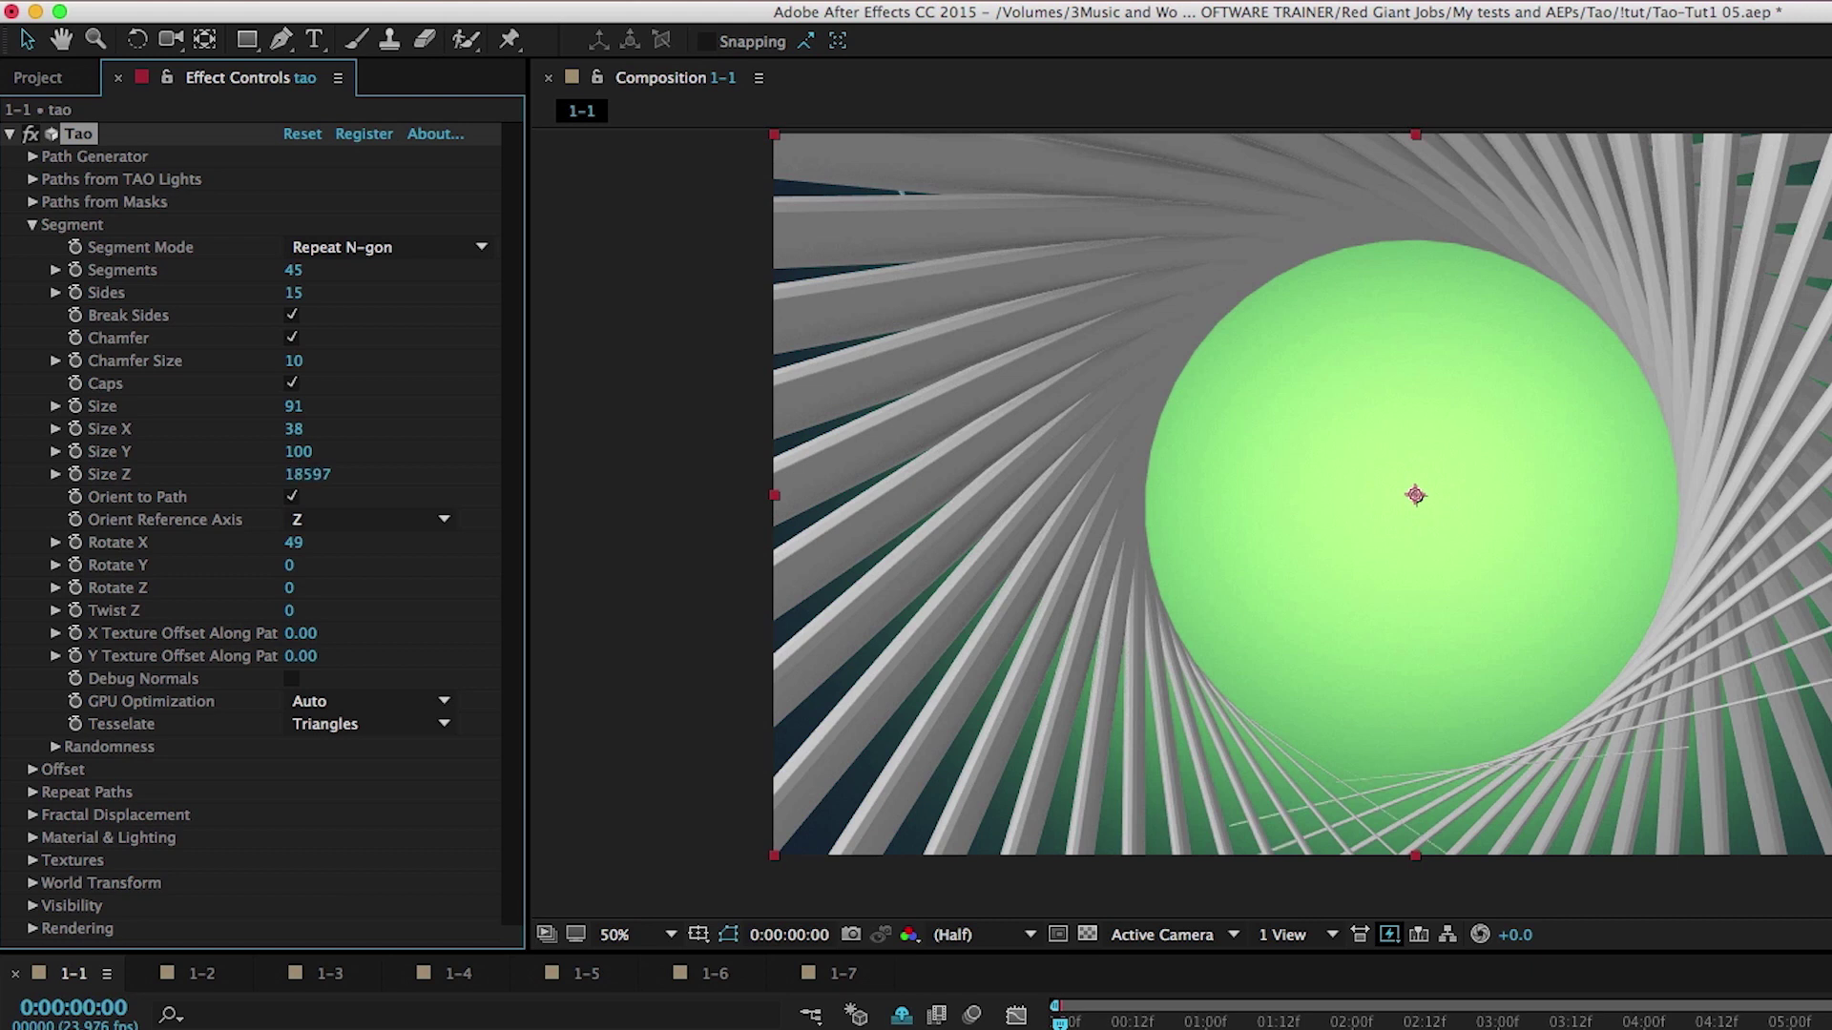
left_click(477, 1014)
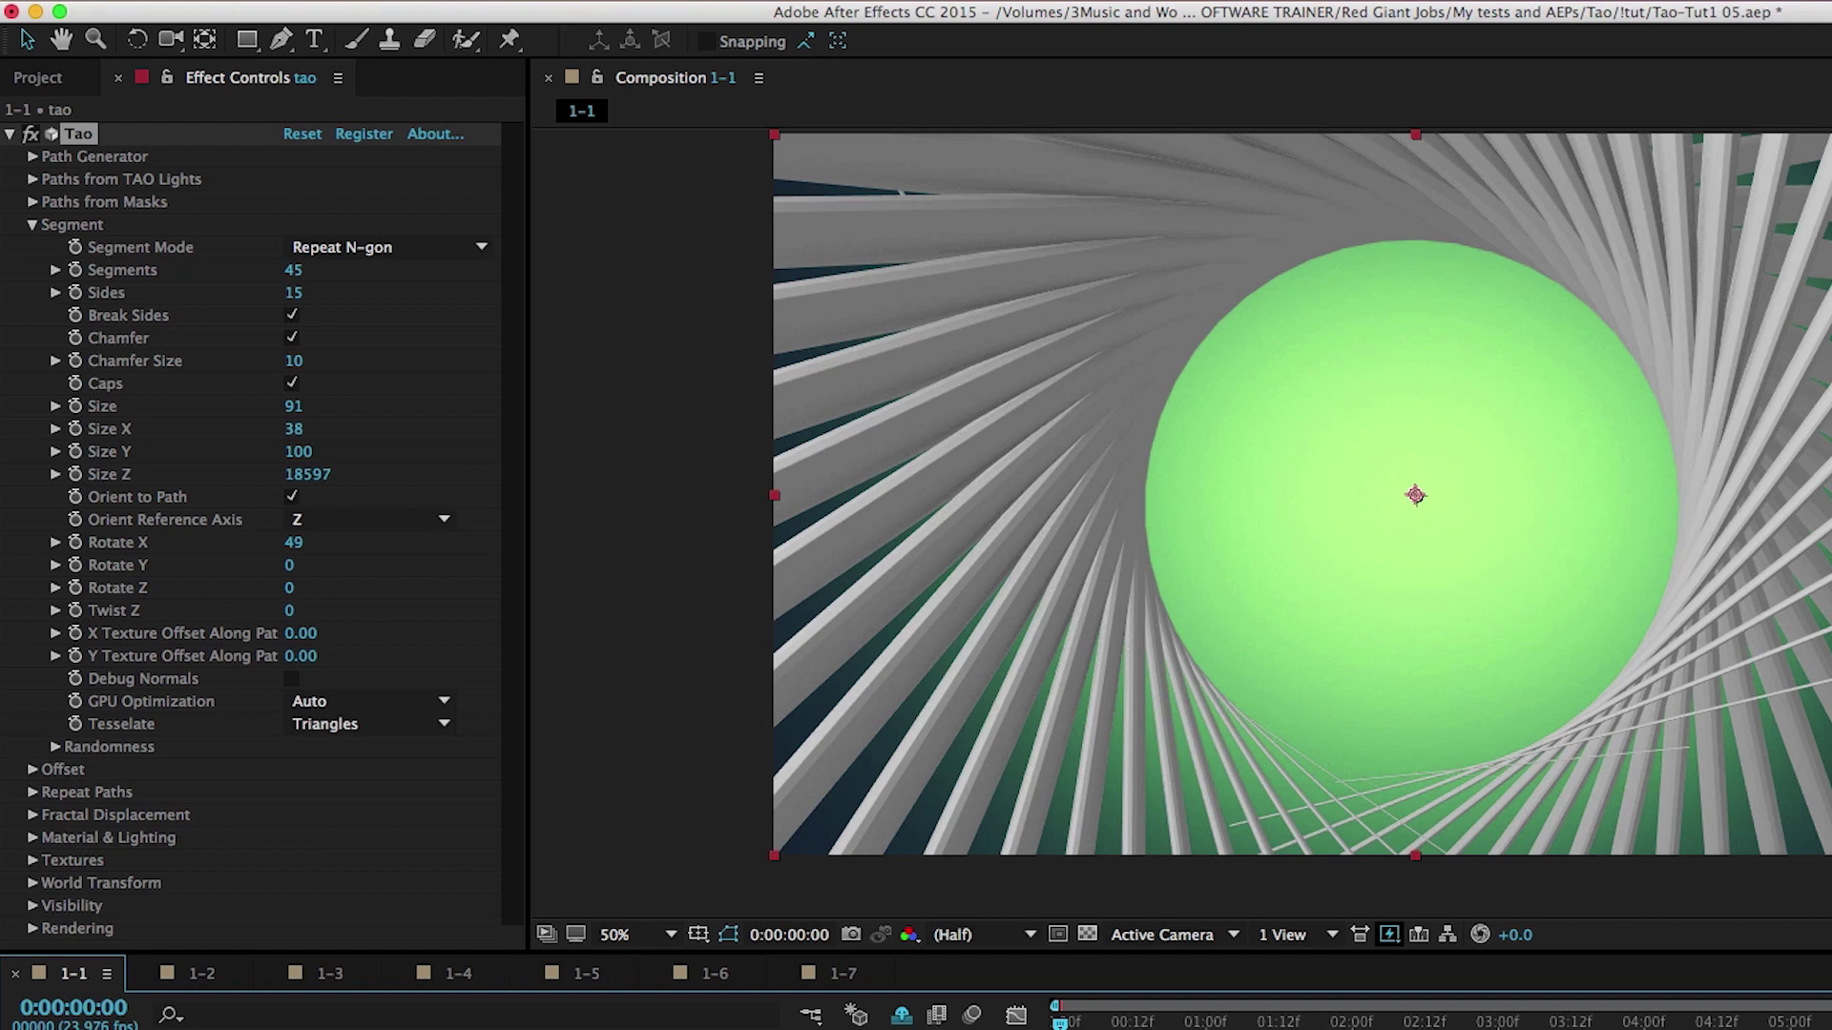
Add a green point light and move it lower and to the left.
key("super+alt+shift+l")
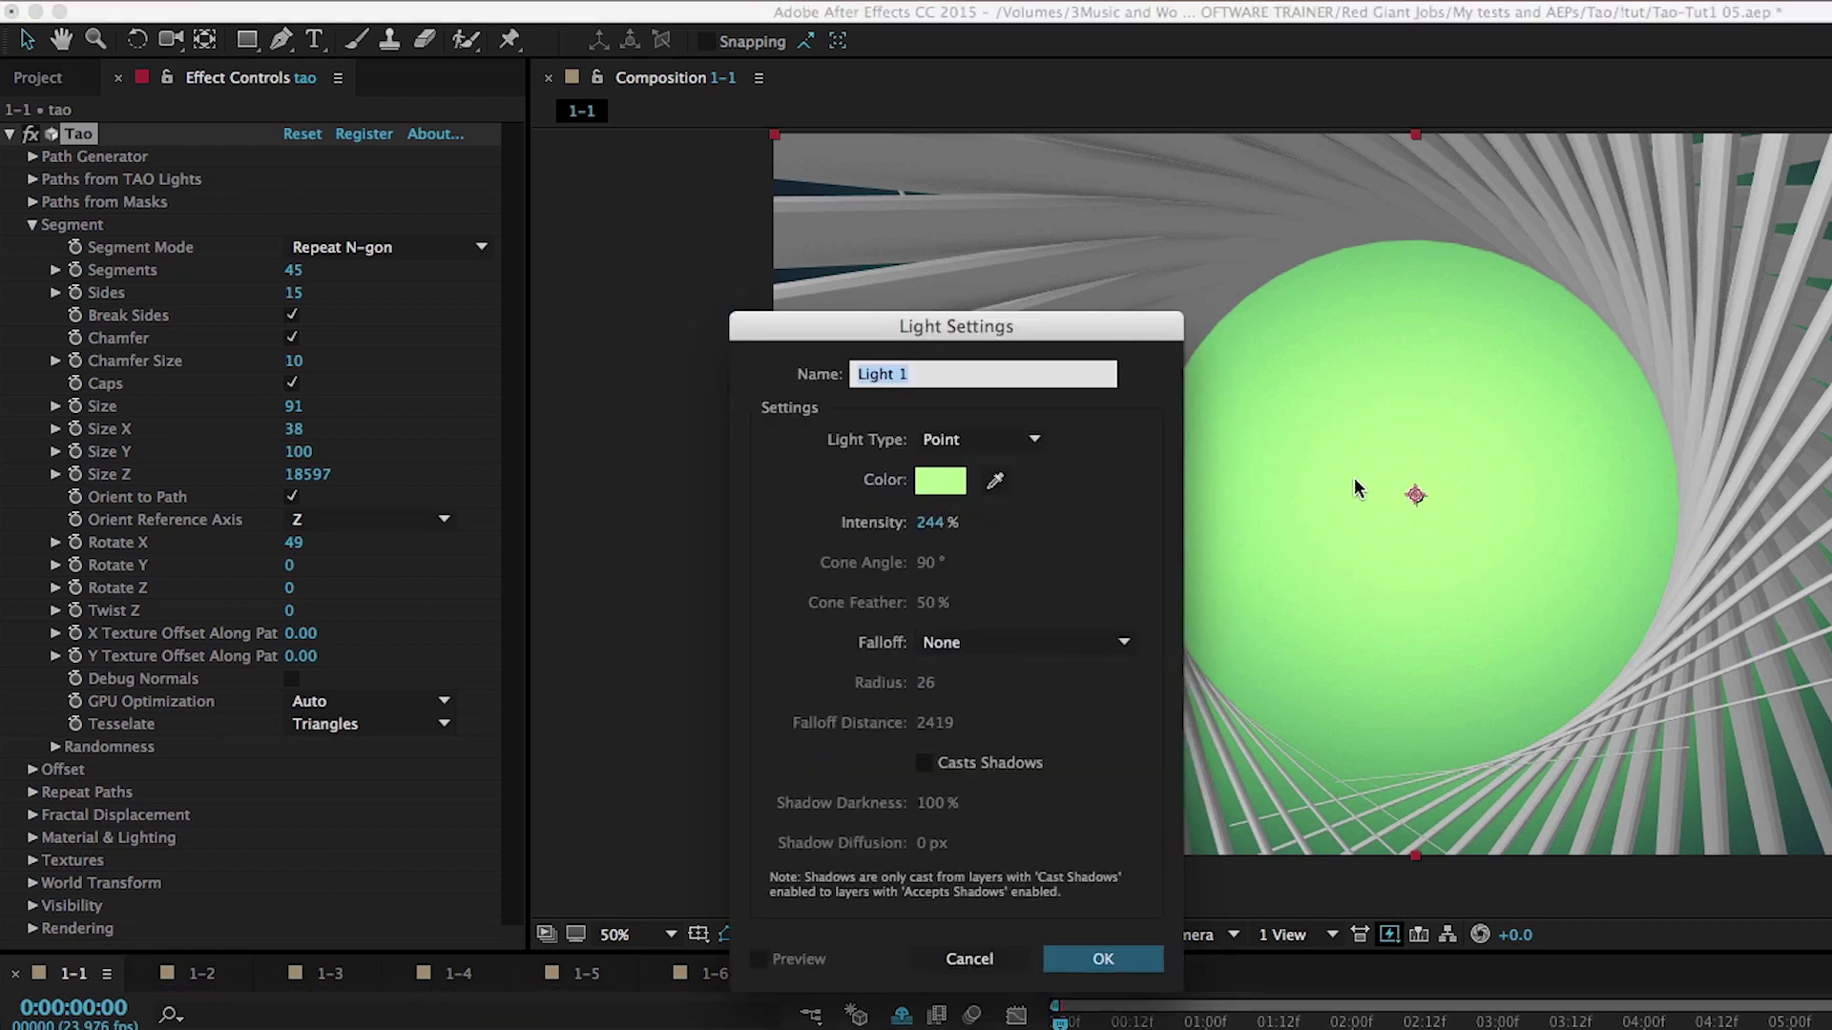
left_click(1099, 961)
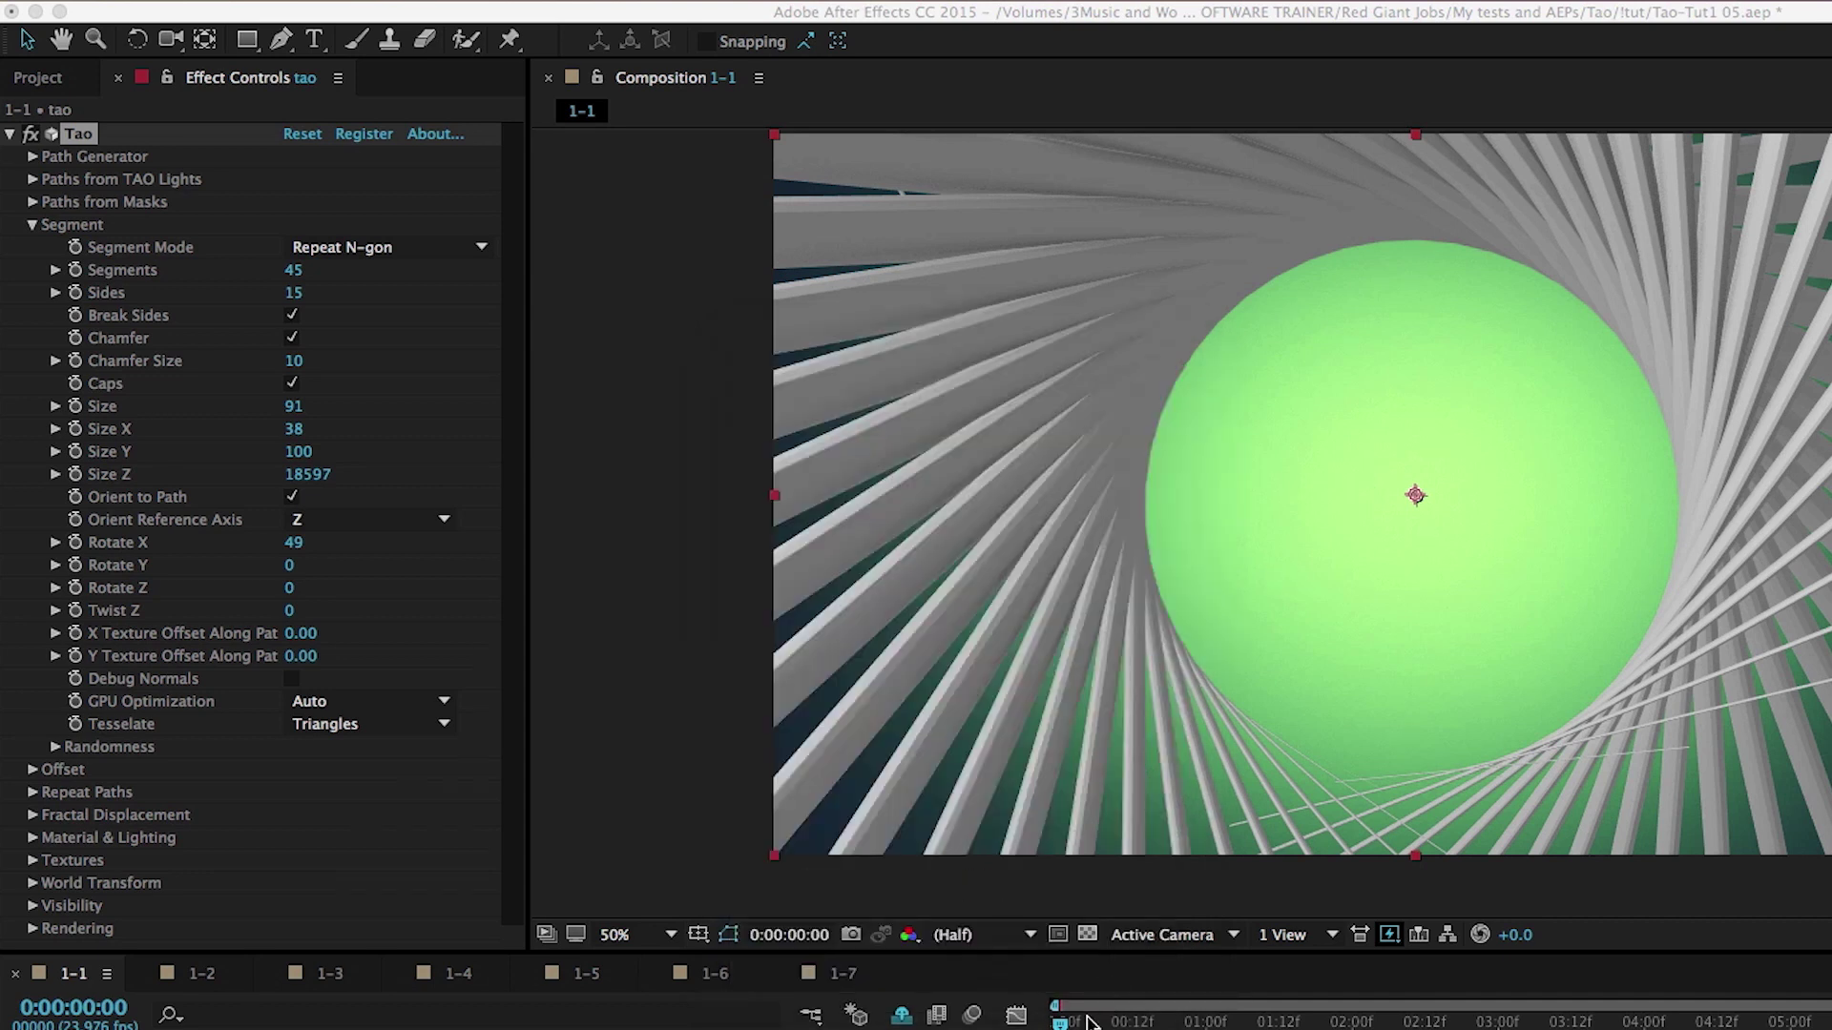
left_click_drag(1503, 388, 1474, 542)
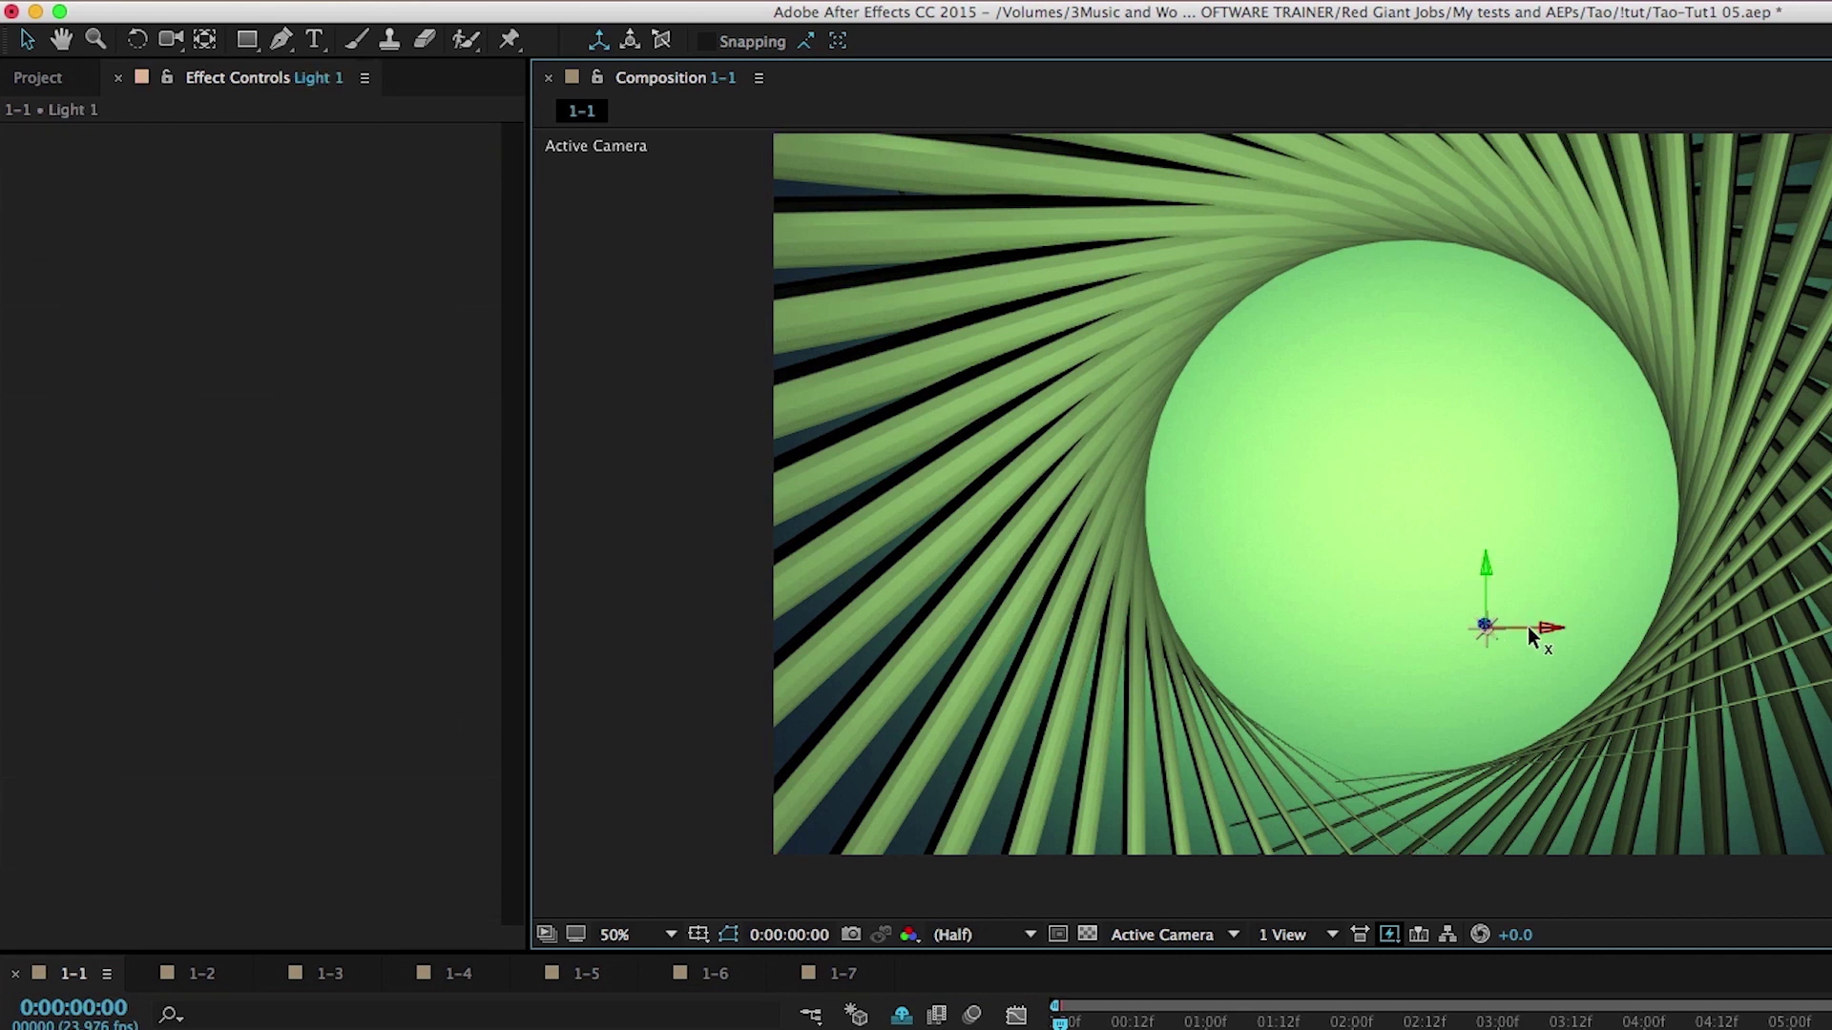
mouse_move(1527, 627)
left_mouse_down()
mouse_move(1187, 637)
mouse_move(935, 603)
mouse_move(1681, 673)
mouse_move(1812, 649)
mouse_move(1154, 611)
mouse_move(1428, 599)
left_mouse_up()
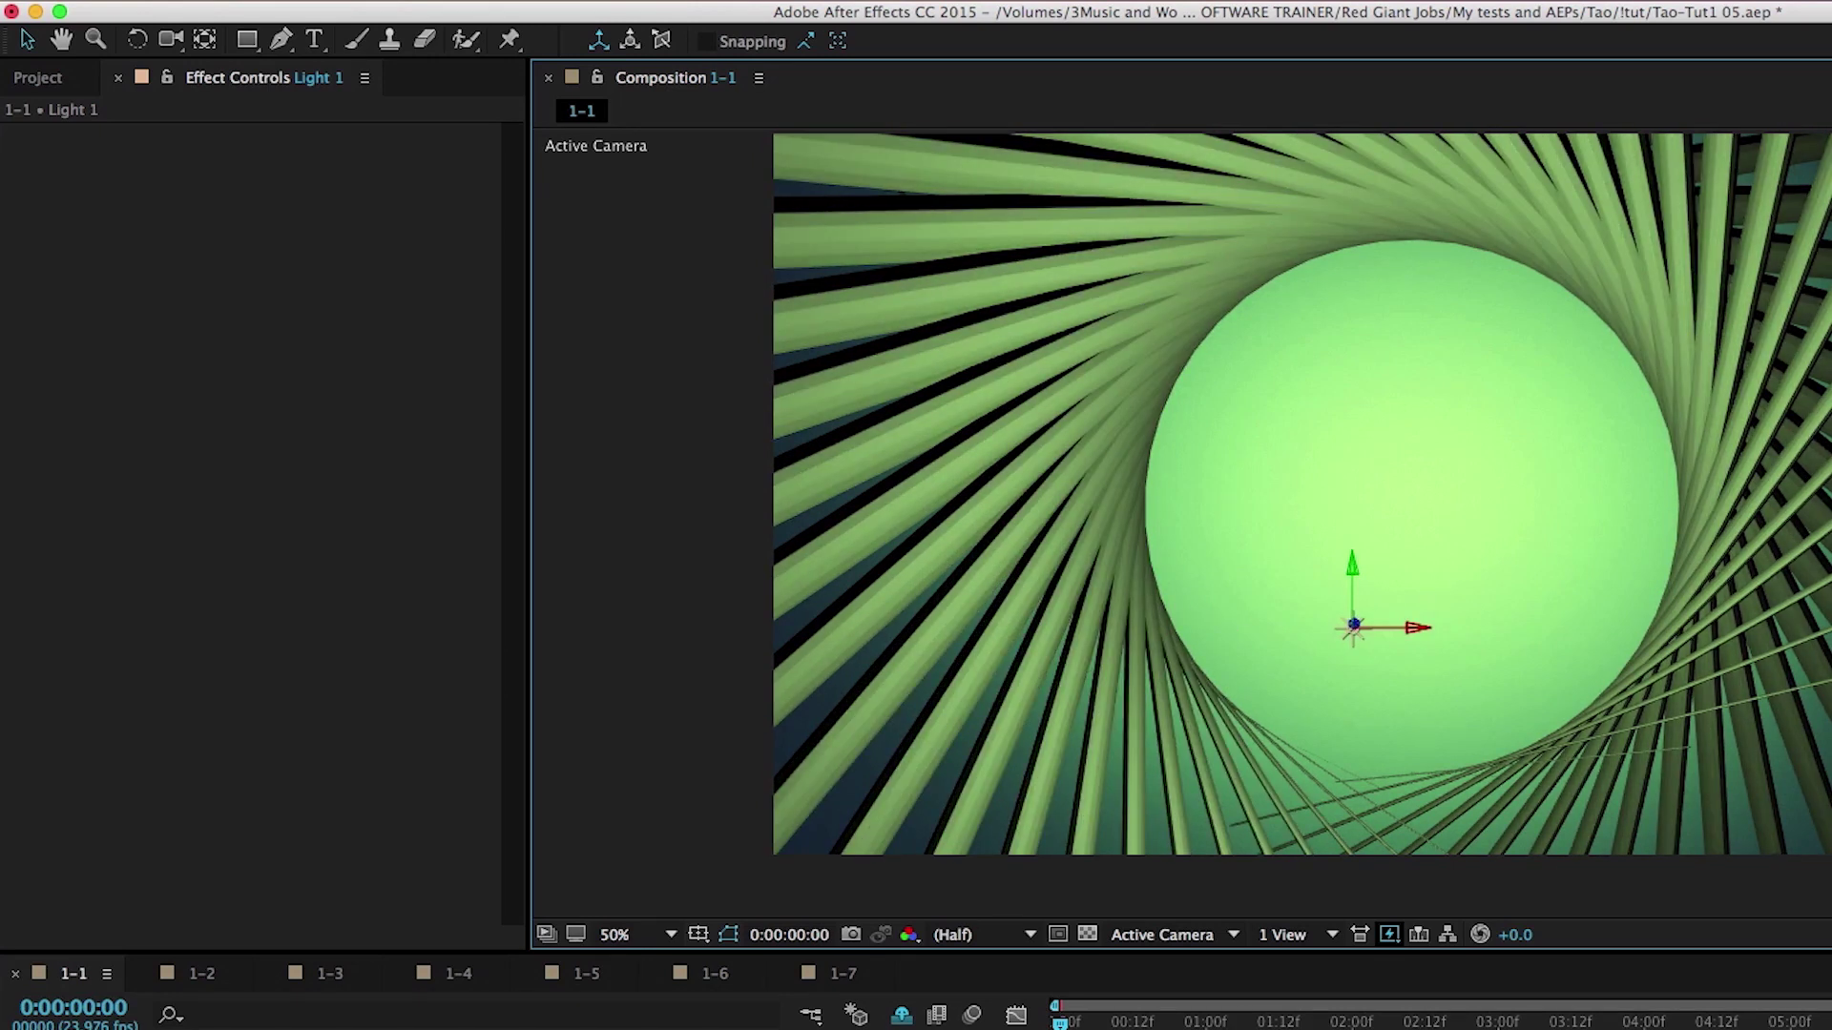
Add a camera, orbit and dolly it toward the sphere, then undo back to the plain ring.
key("ctrl+alt+shift+c")
key("Return")
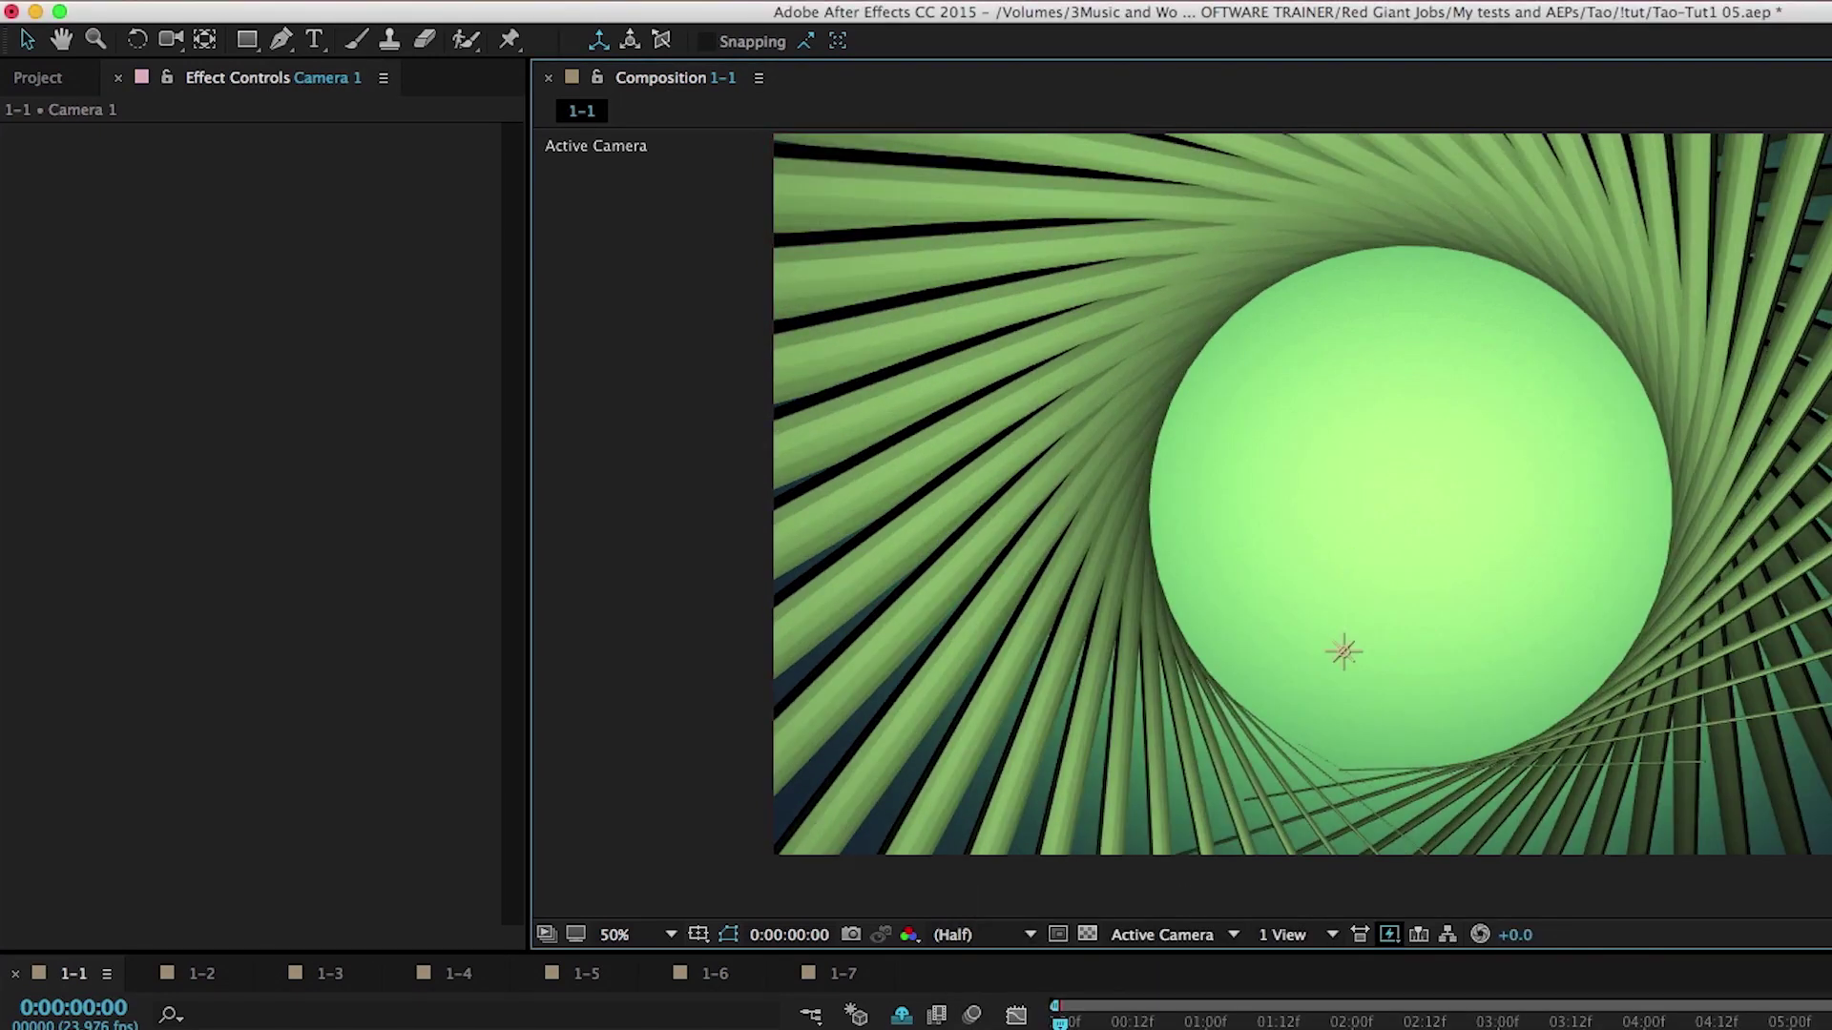
key("c")
left_click_drag(1145, 629, 1031, 633)
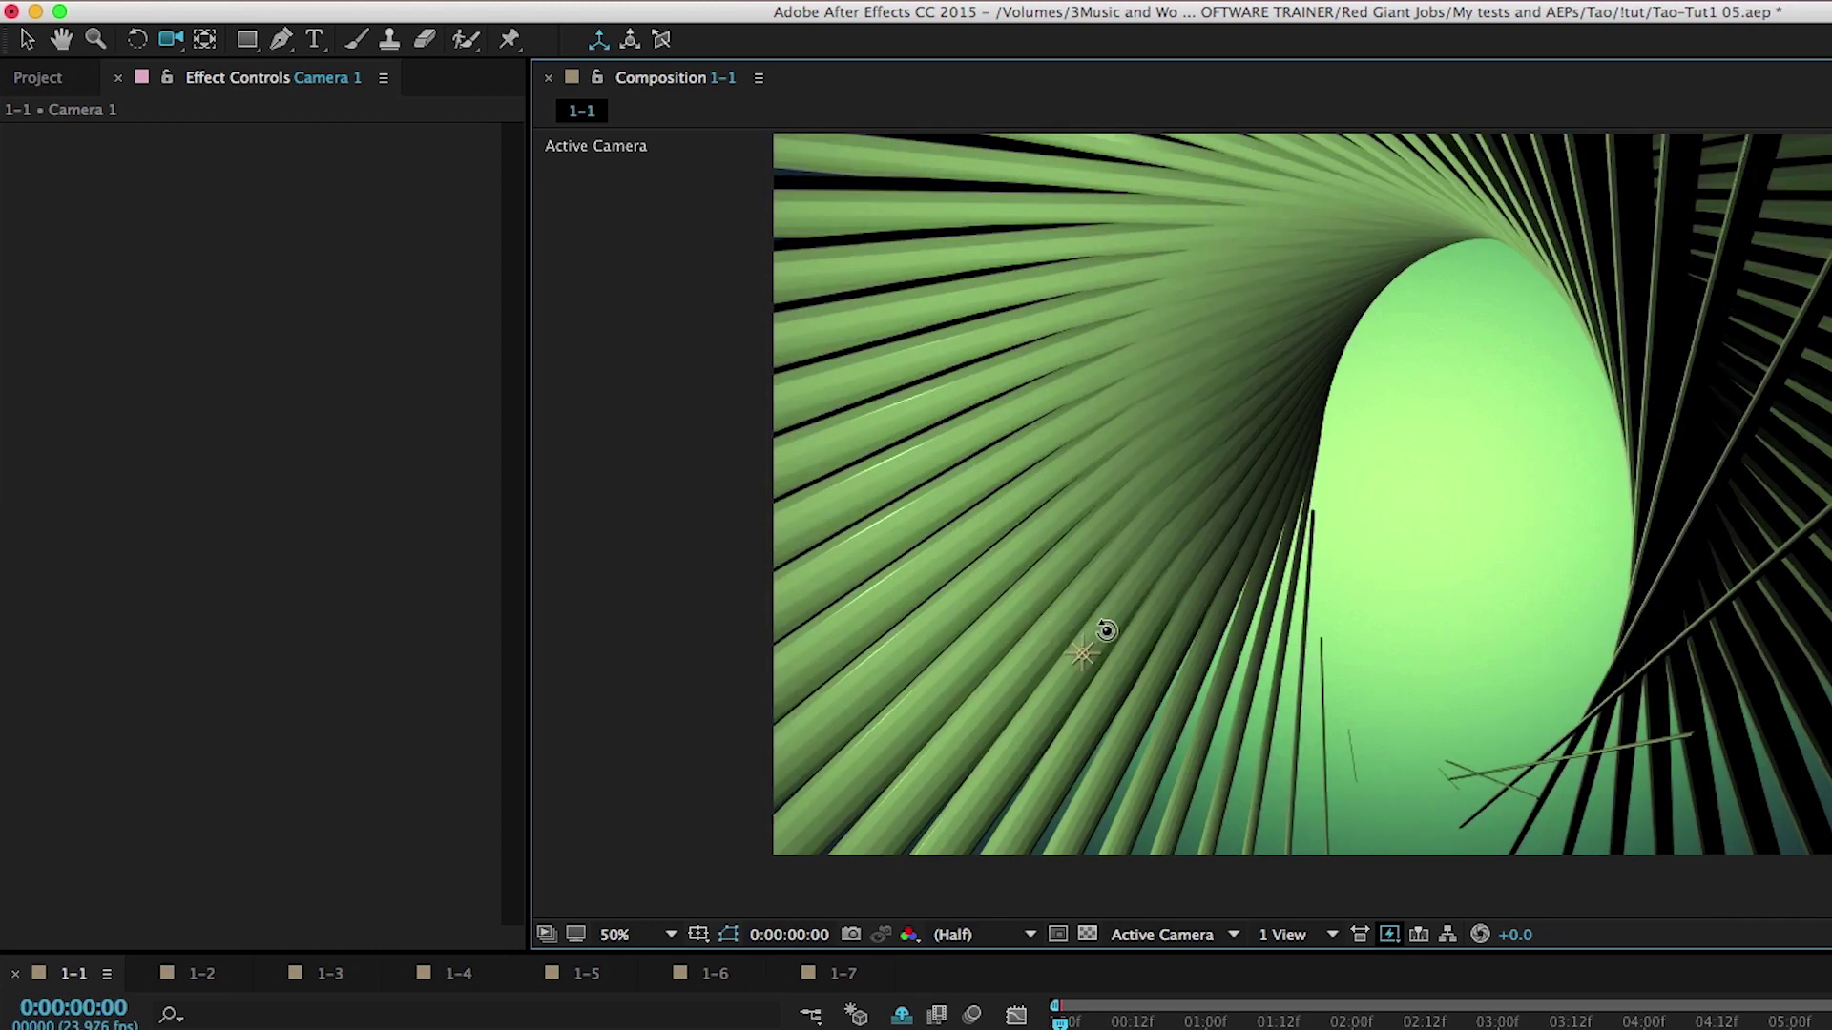
left_click_drag(1206, 630, 1245, 468)
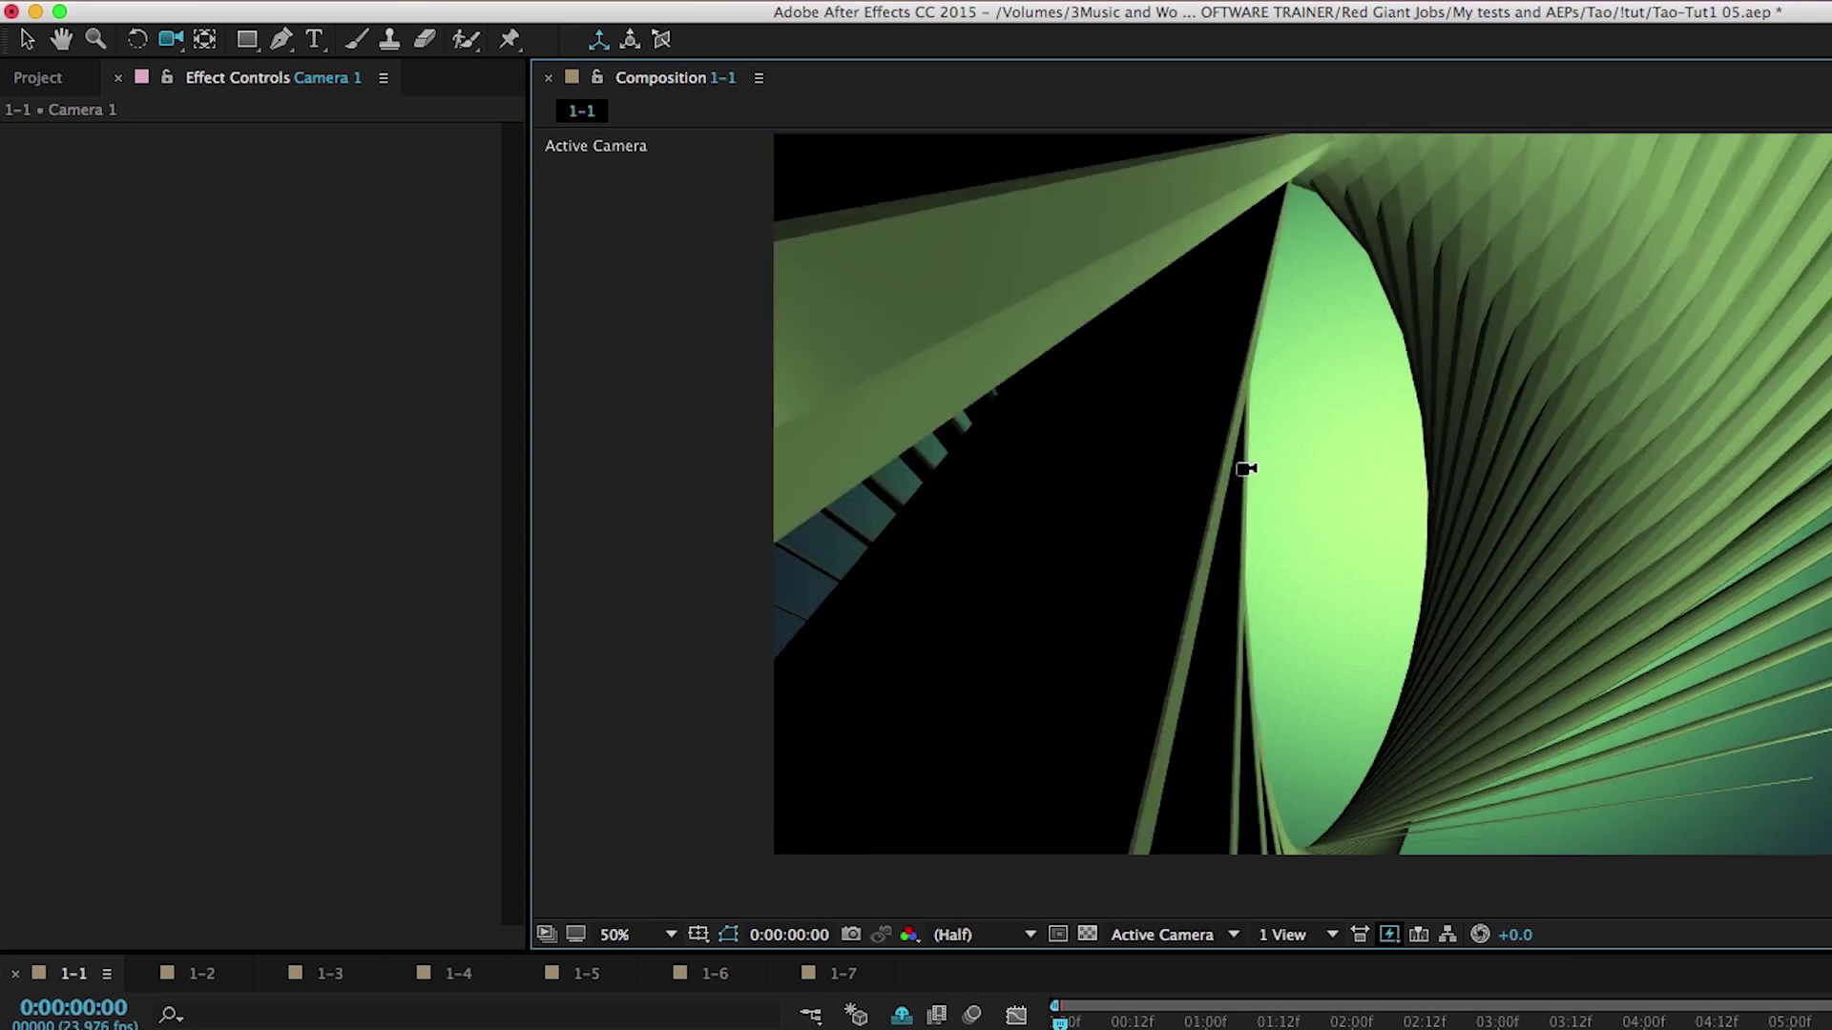
key("super+Down")
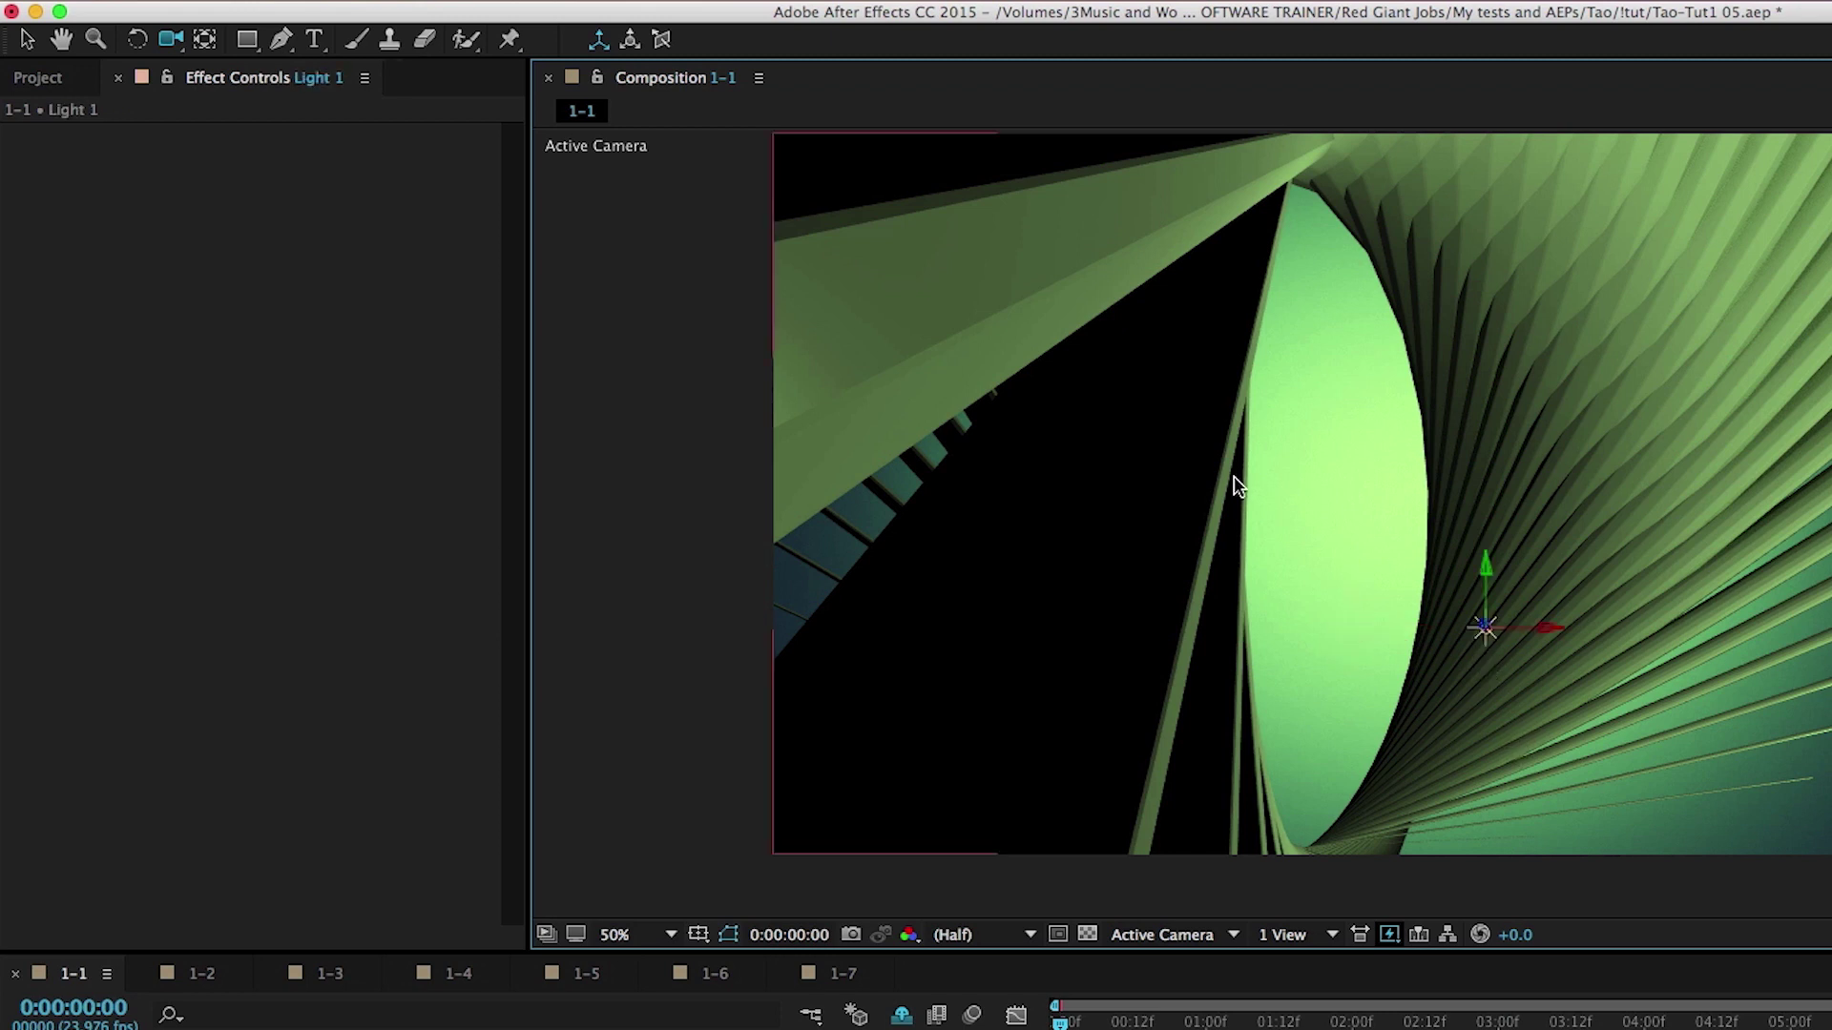
key("super+Down")
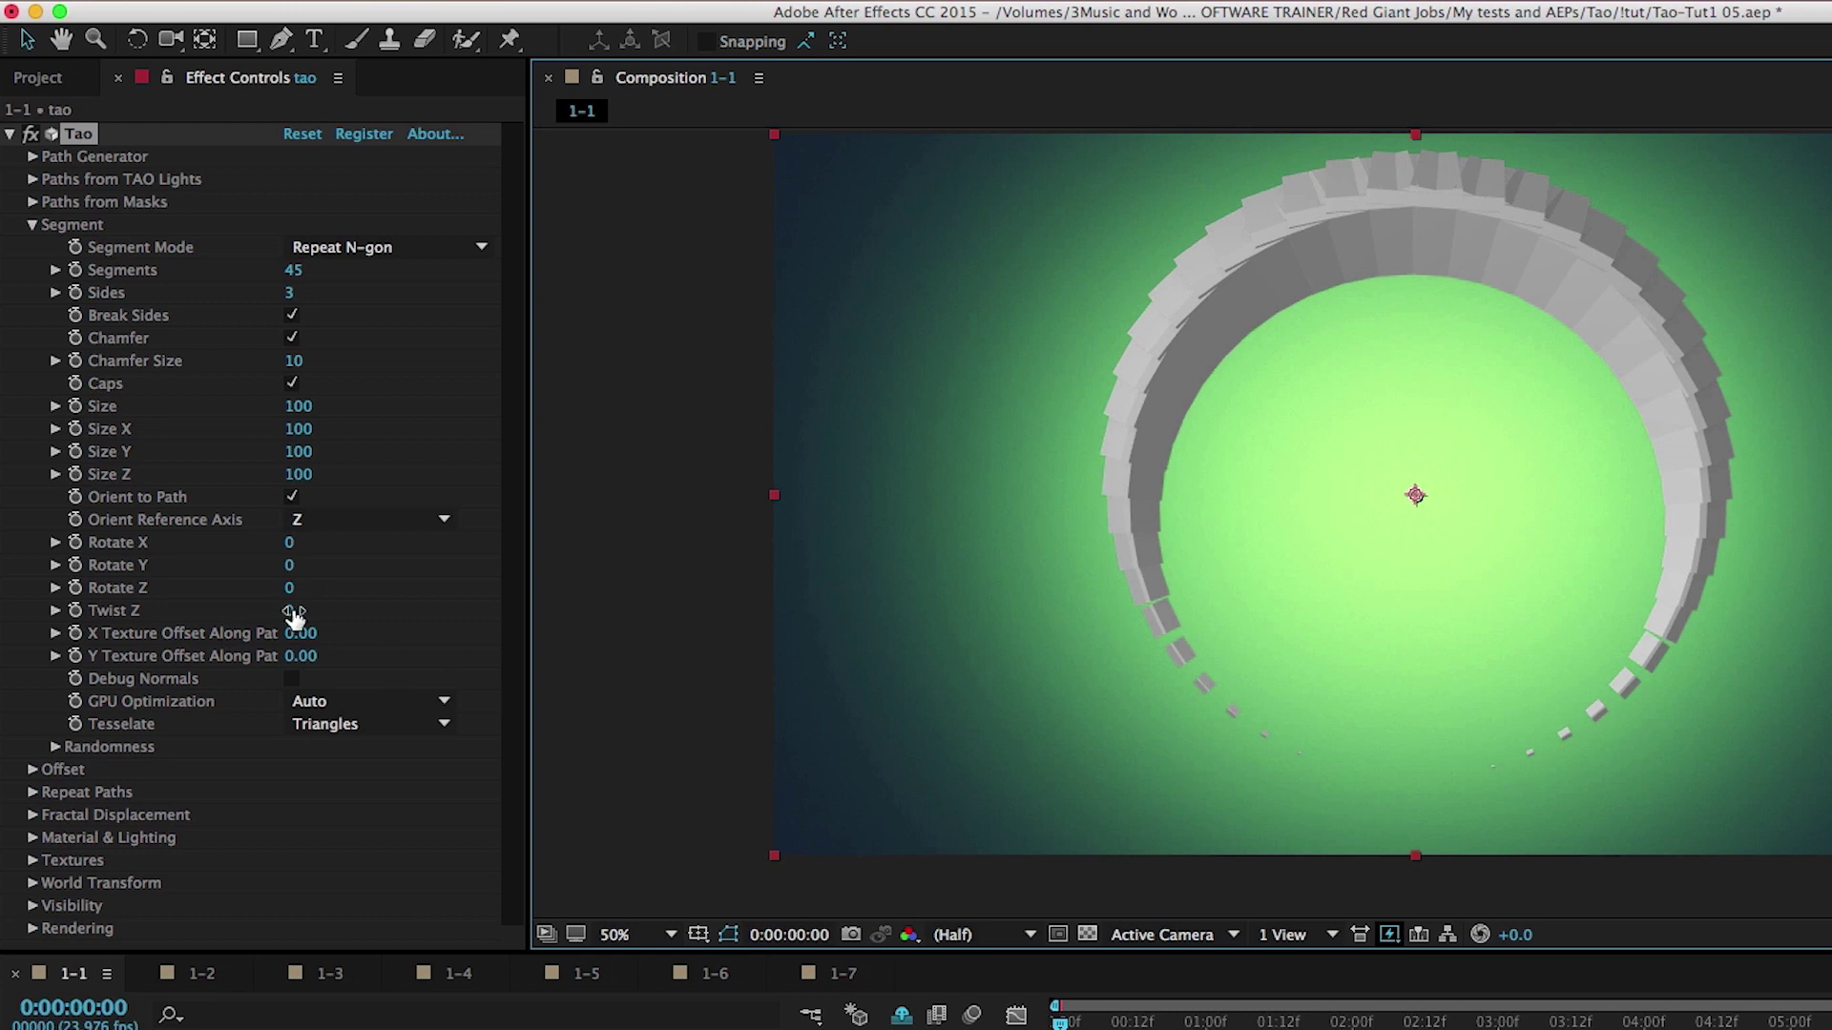
Set Twist Z to 976, Segments to 191, and Segment Mode to Repeat Sphere.
left_click_drag(289, 614, 1583, 605)
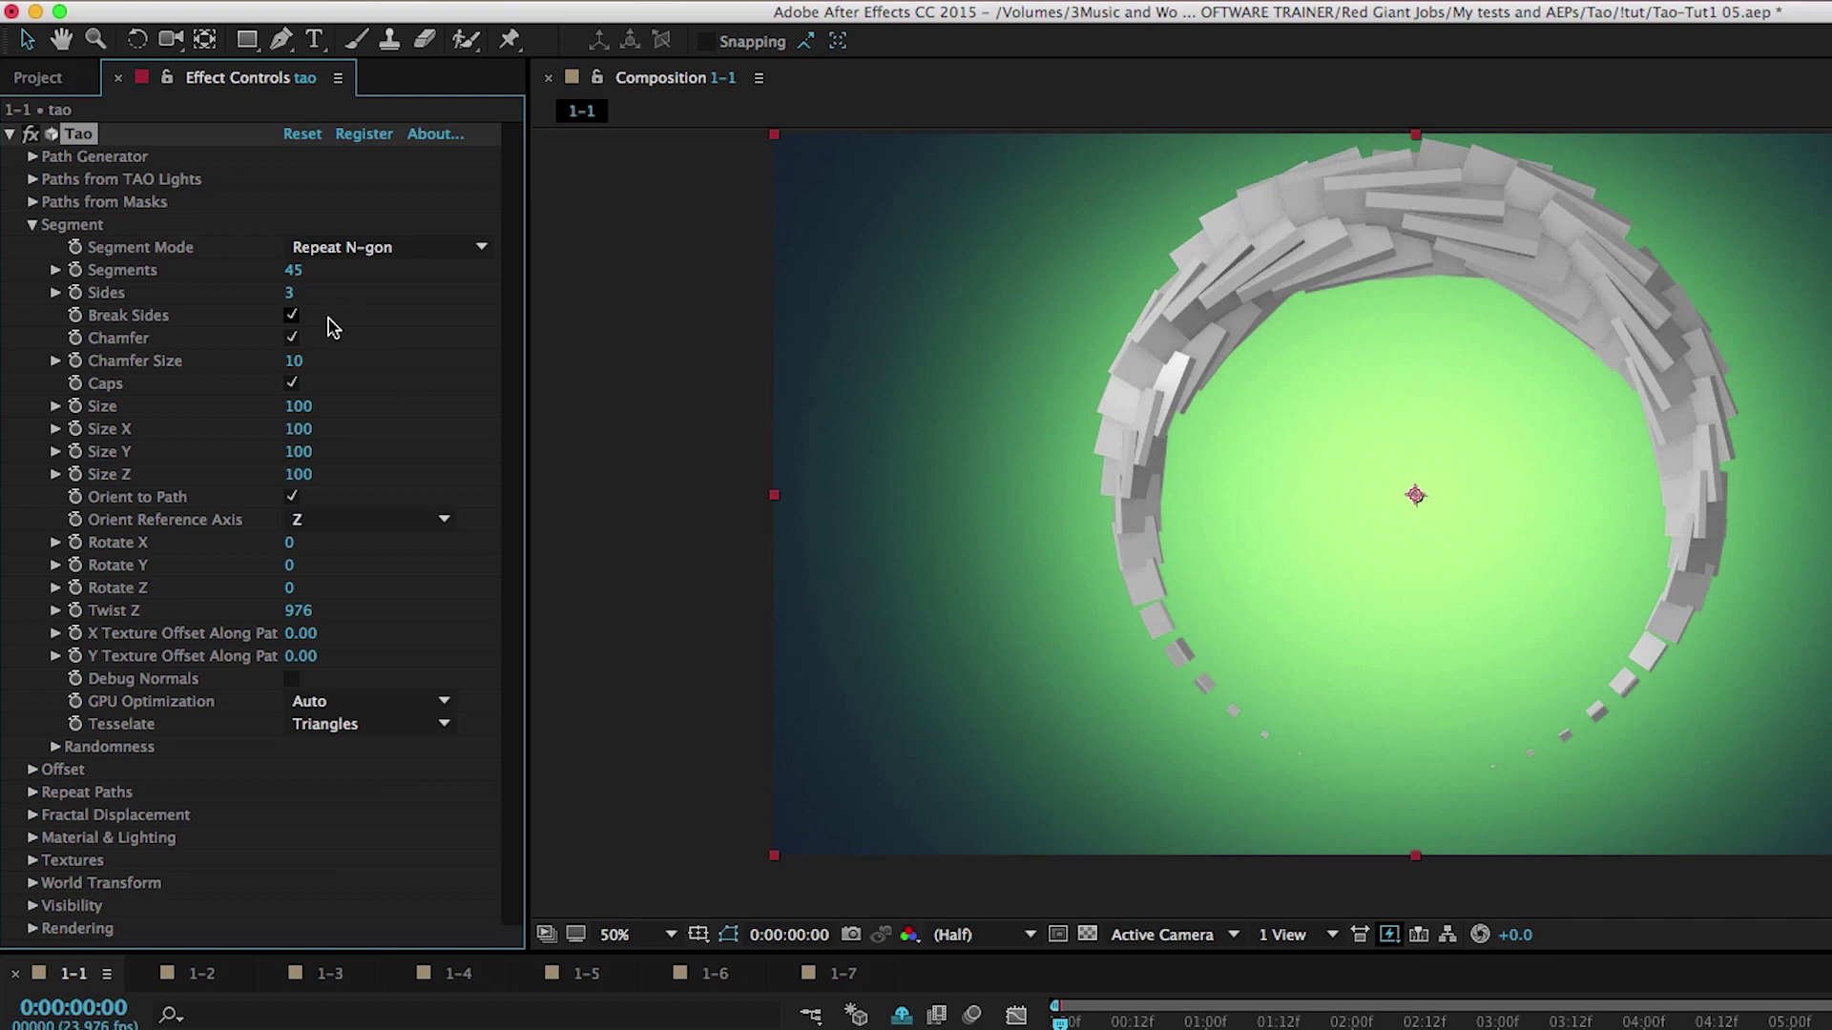
left_click_drag(302, 270, 523, 312)
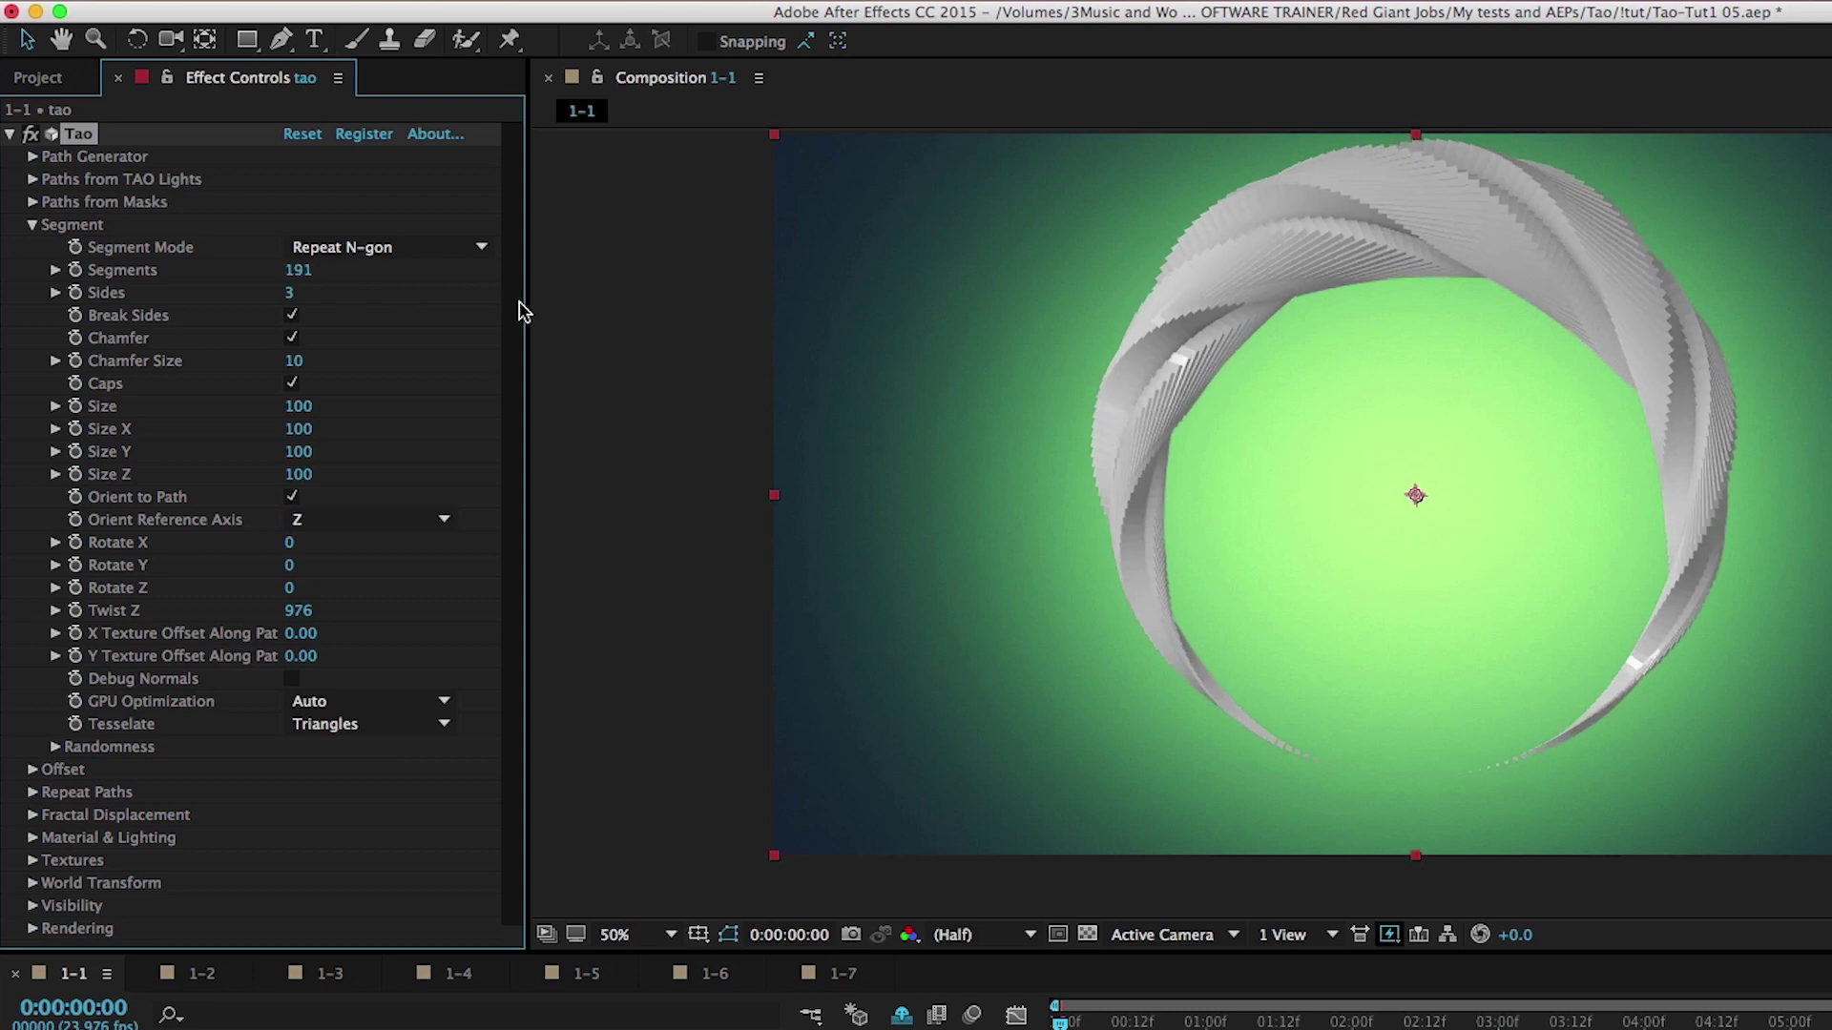
left_click(414, 259)
left_click(412, 269)
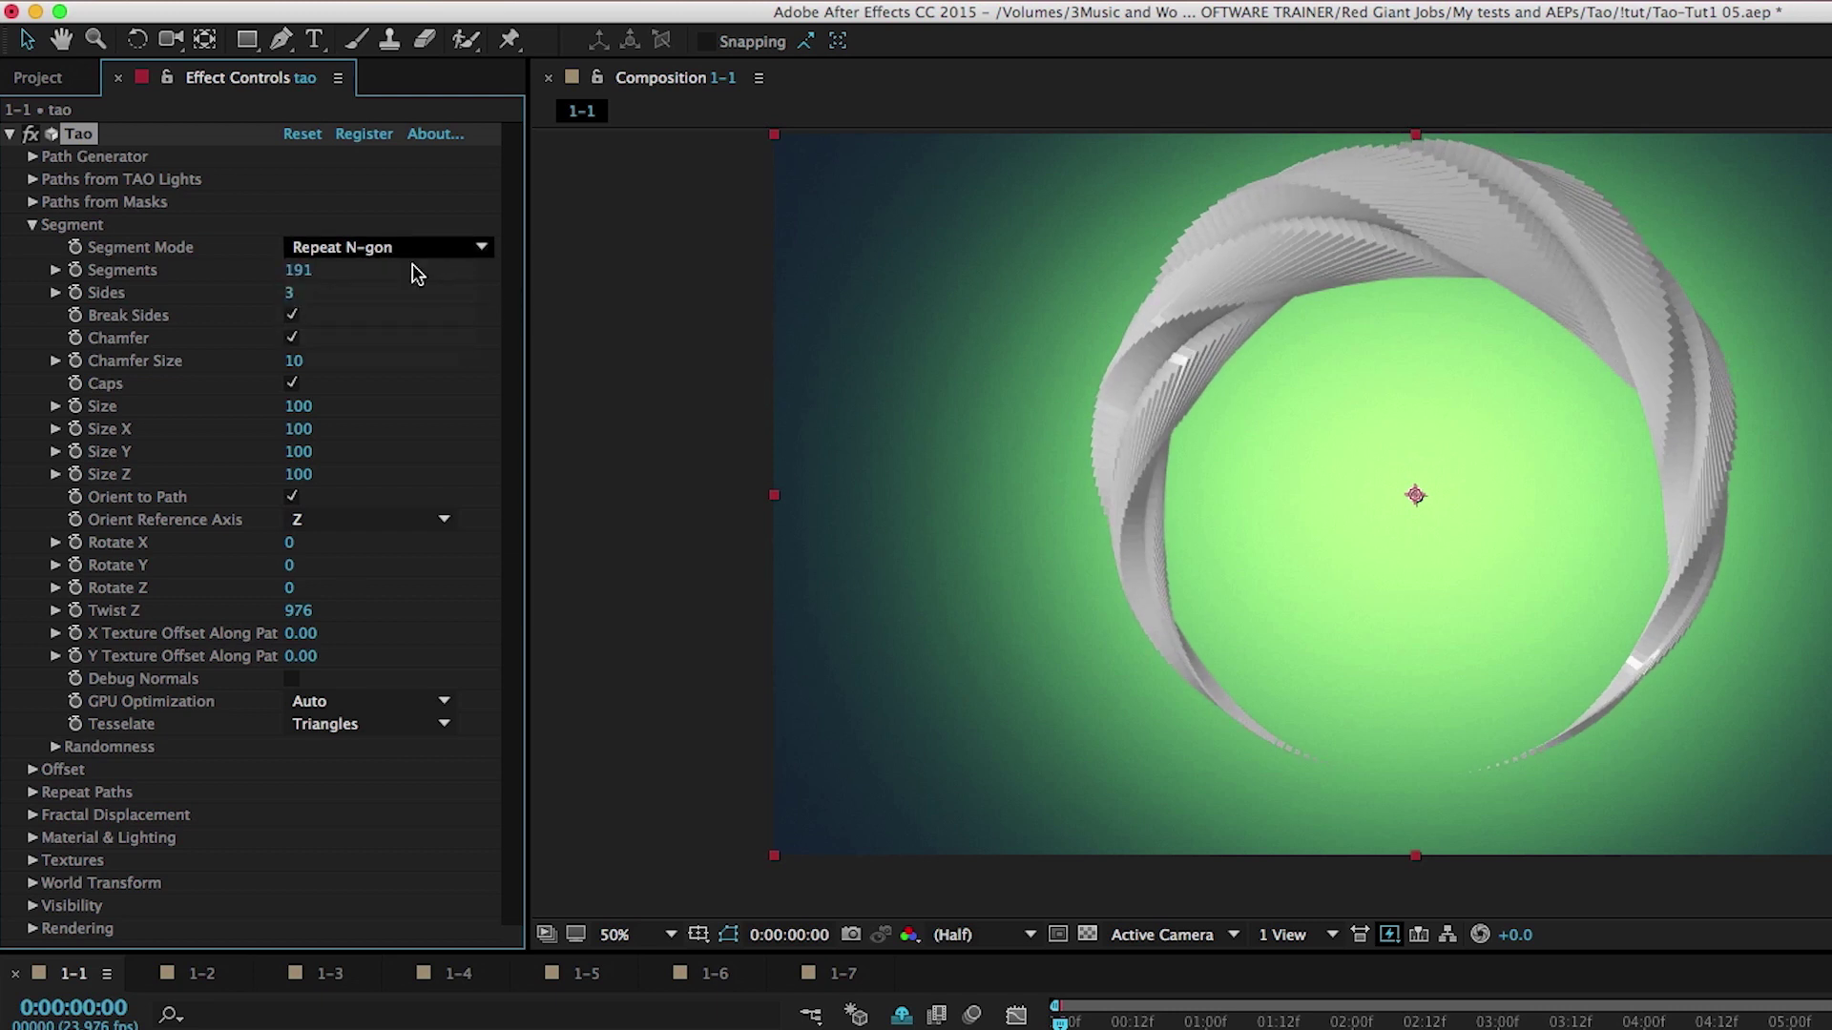
left_click(429, 250)
left_click(411, 326)
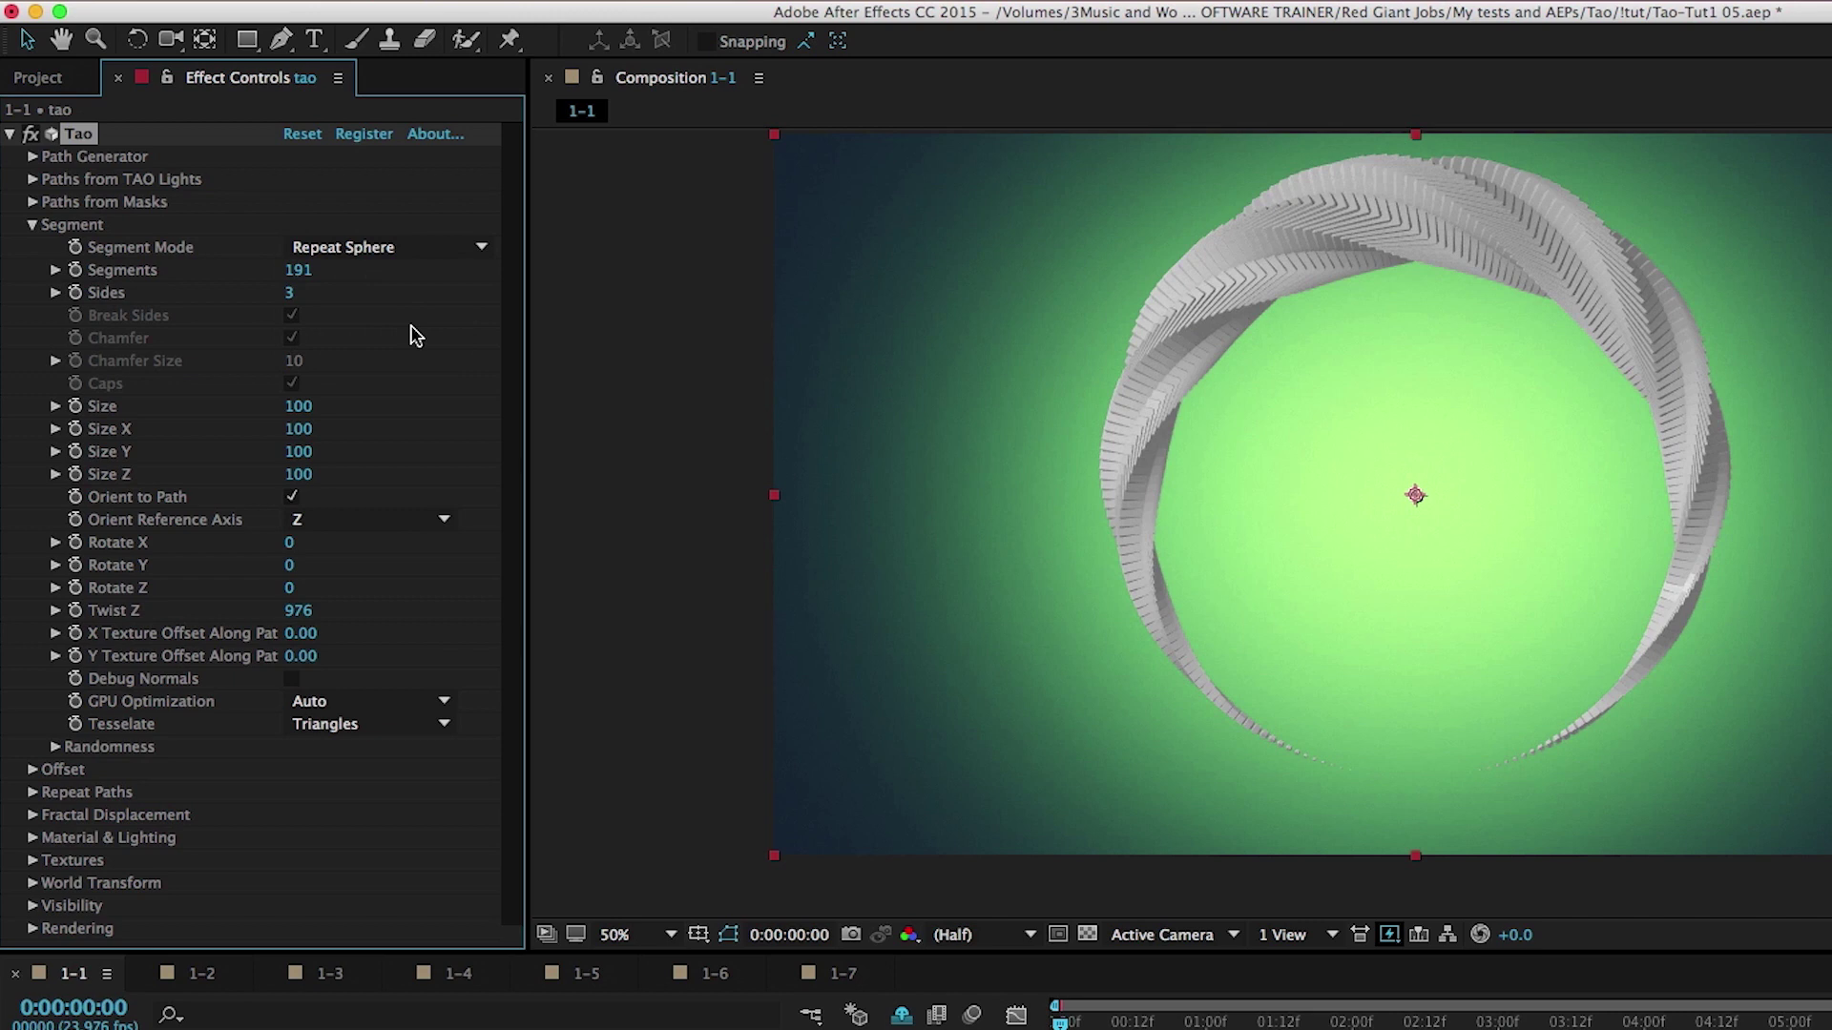
left_click(33, 225)
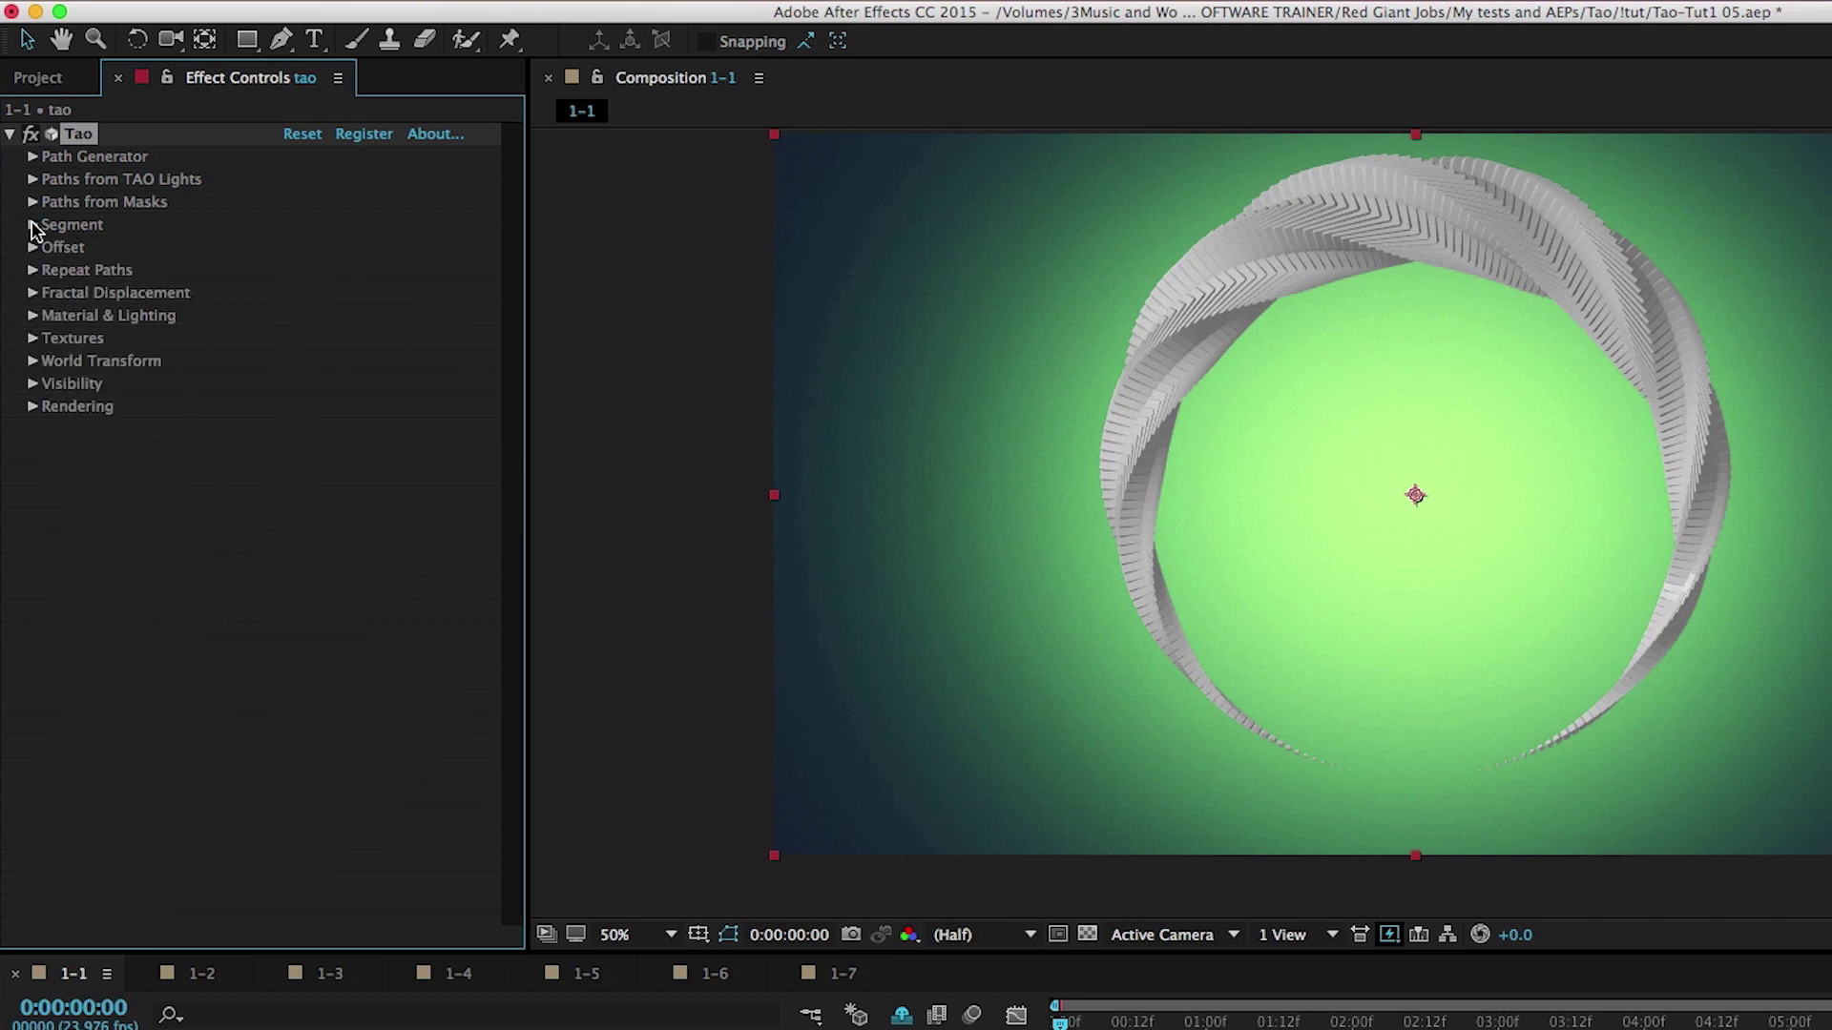
left_click(33, 158)
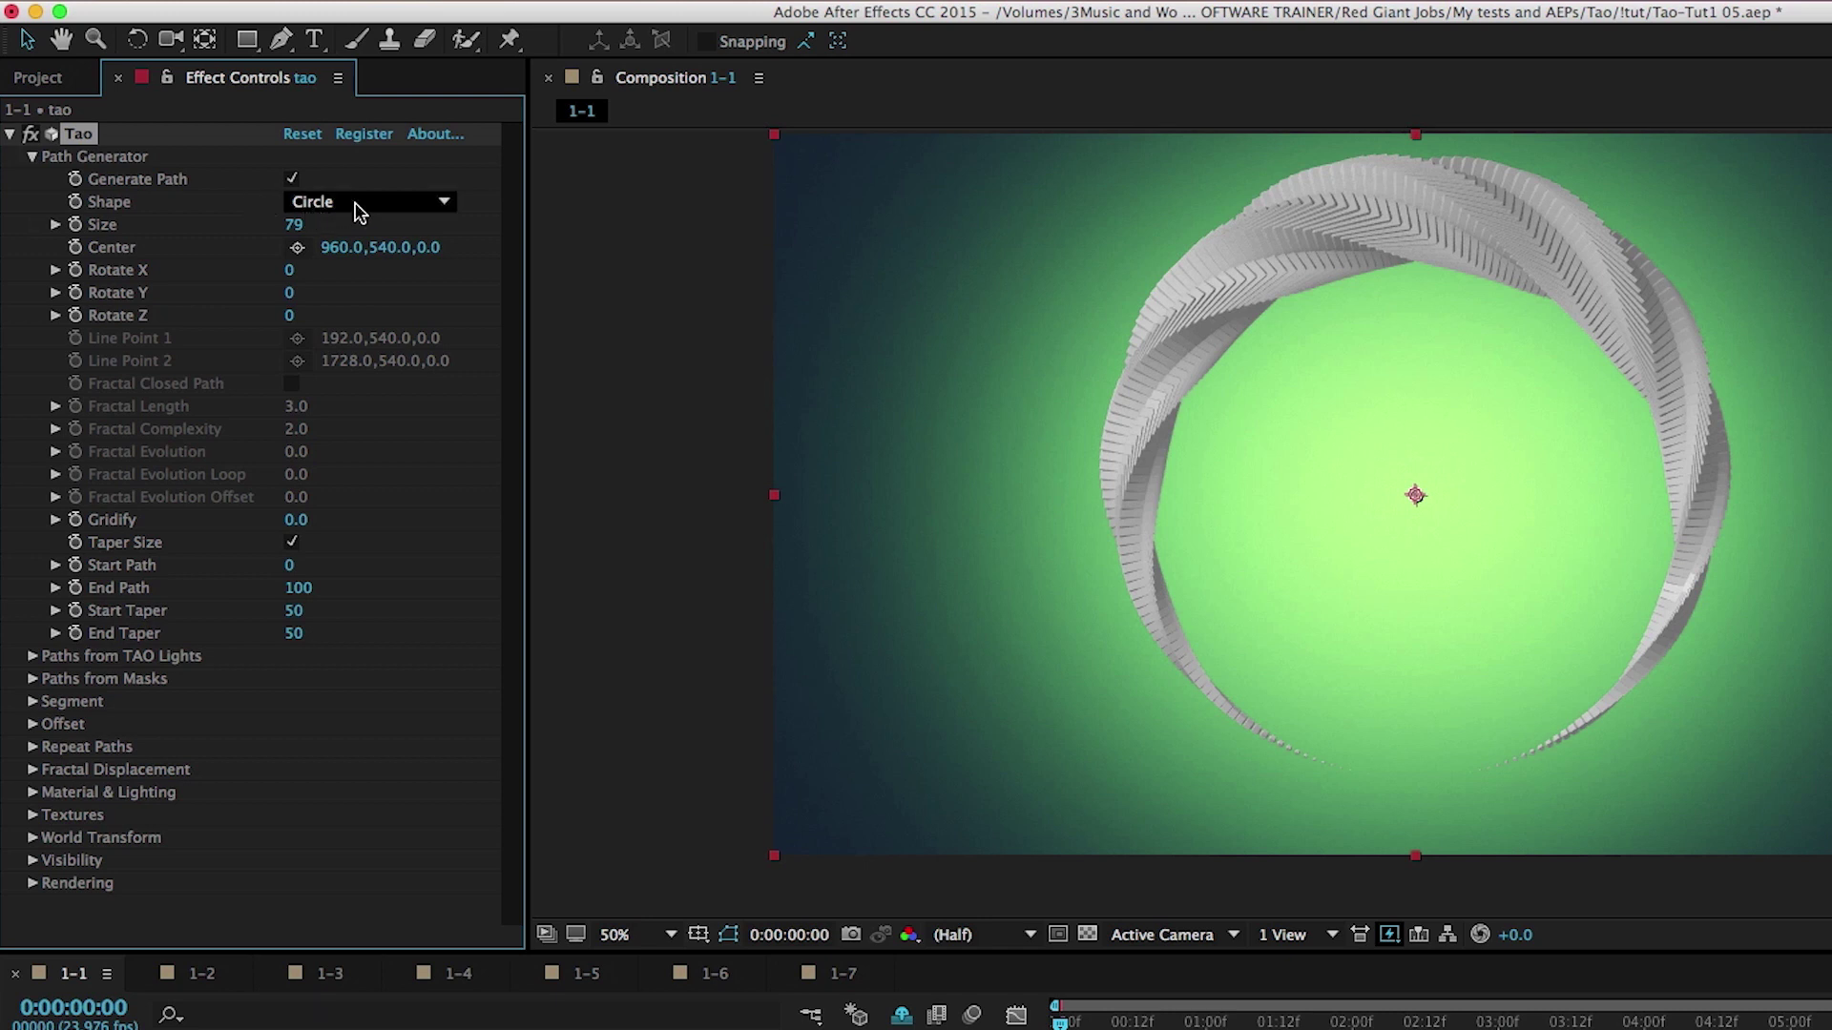
Reset the Tao effect and switch the path shape to Line.
left_click(301, 135)
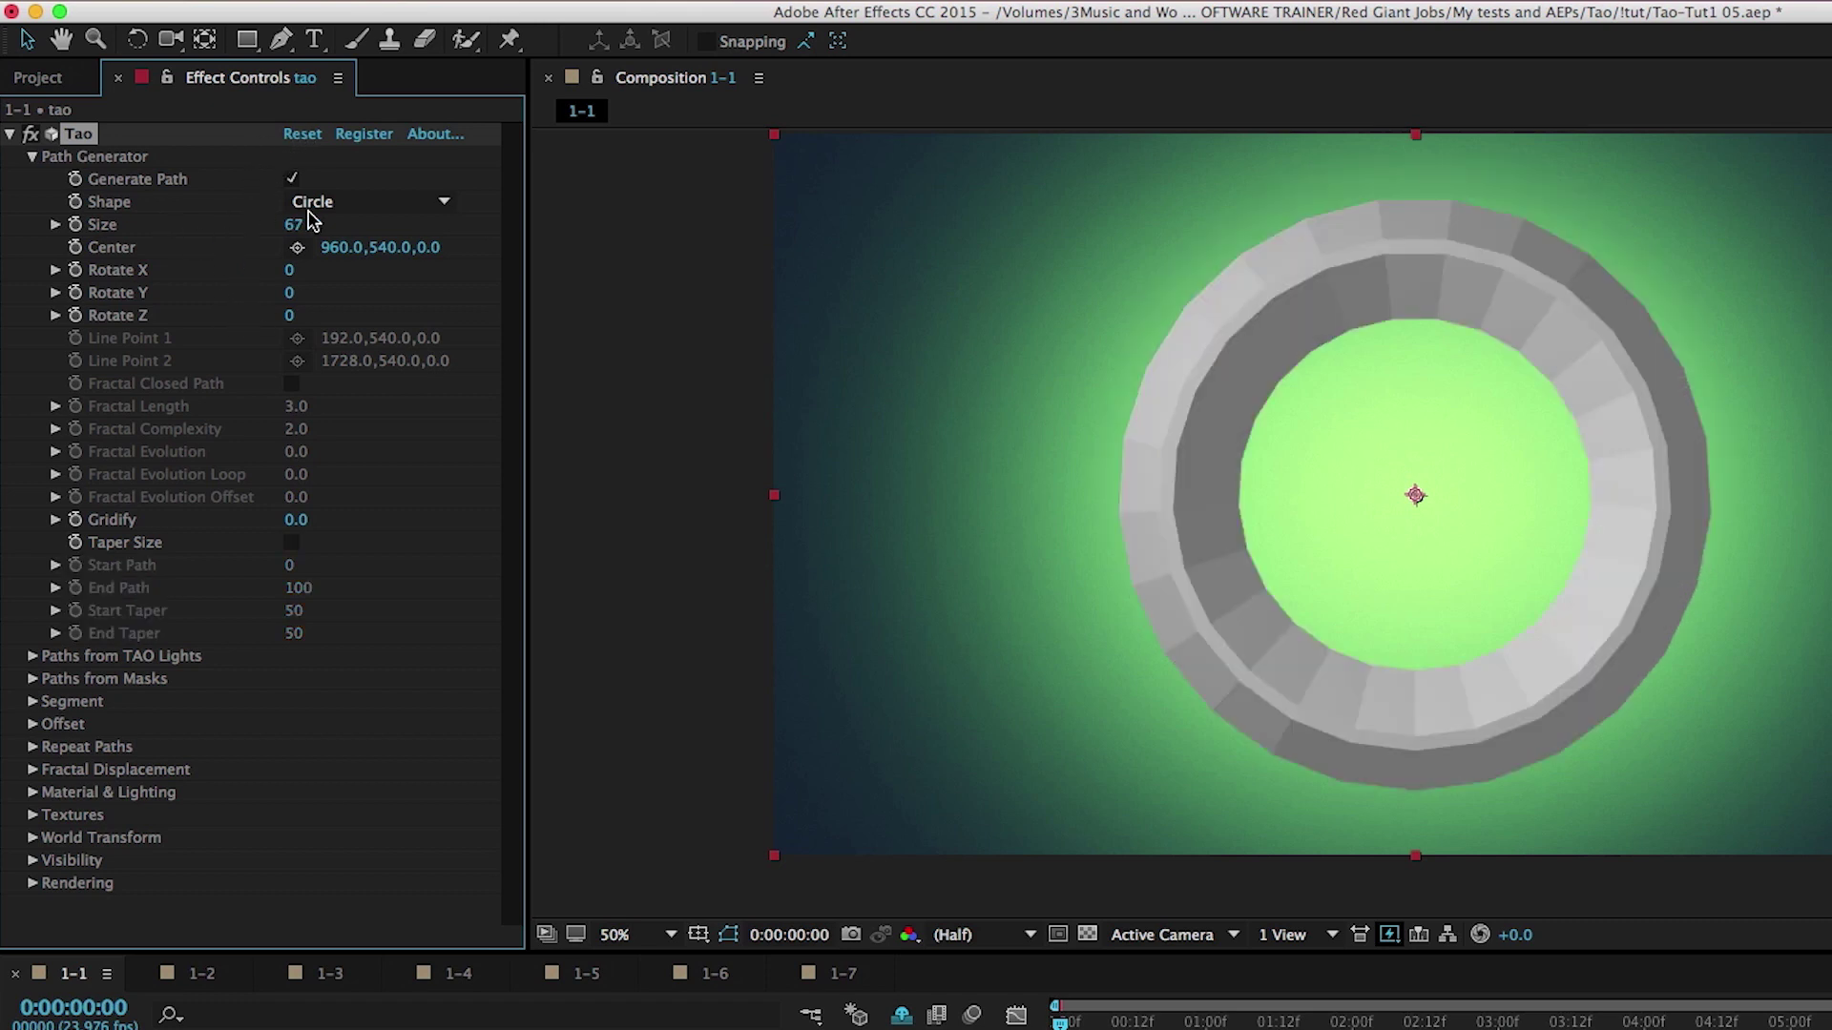
left_click(376, 202)
left_click(357, 254)
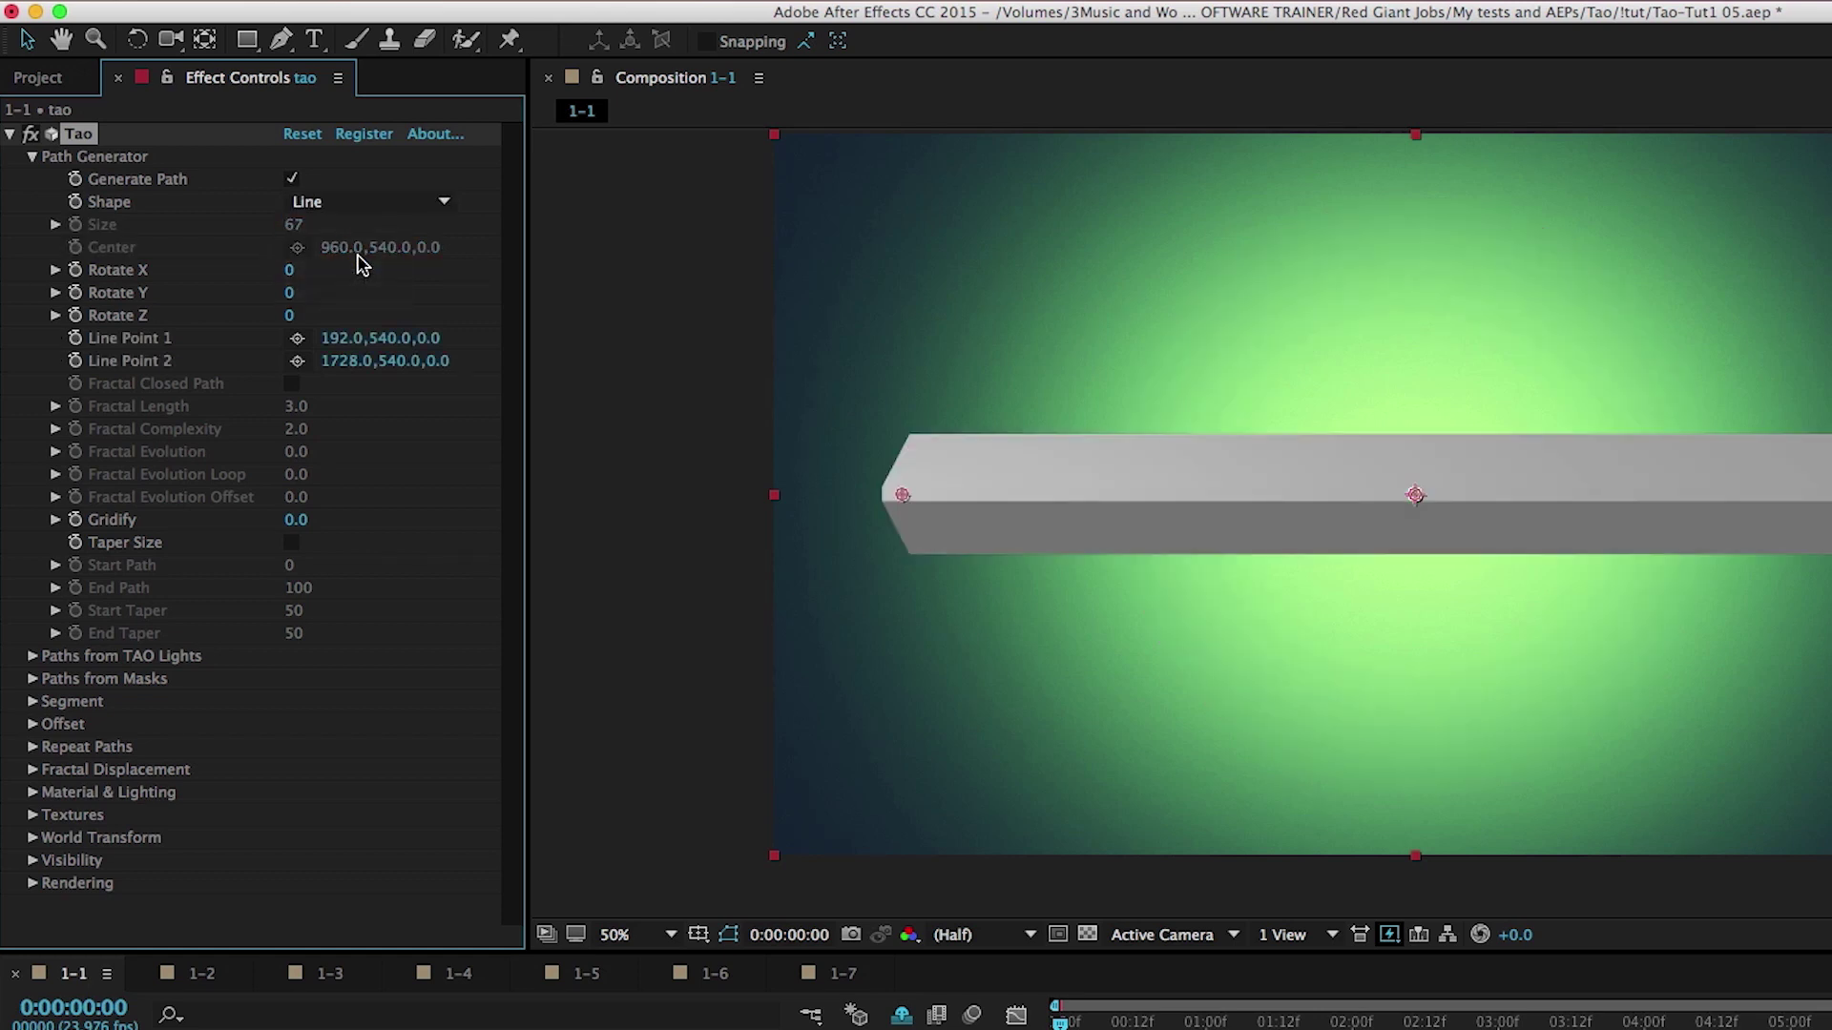
Set Twist Z to 758, Segments to 233, and Chamfer Size to 6.
left_click(32, 703)
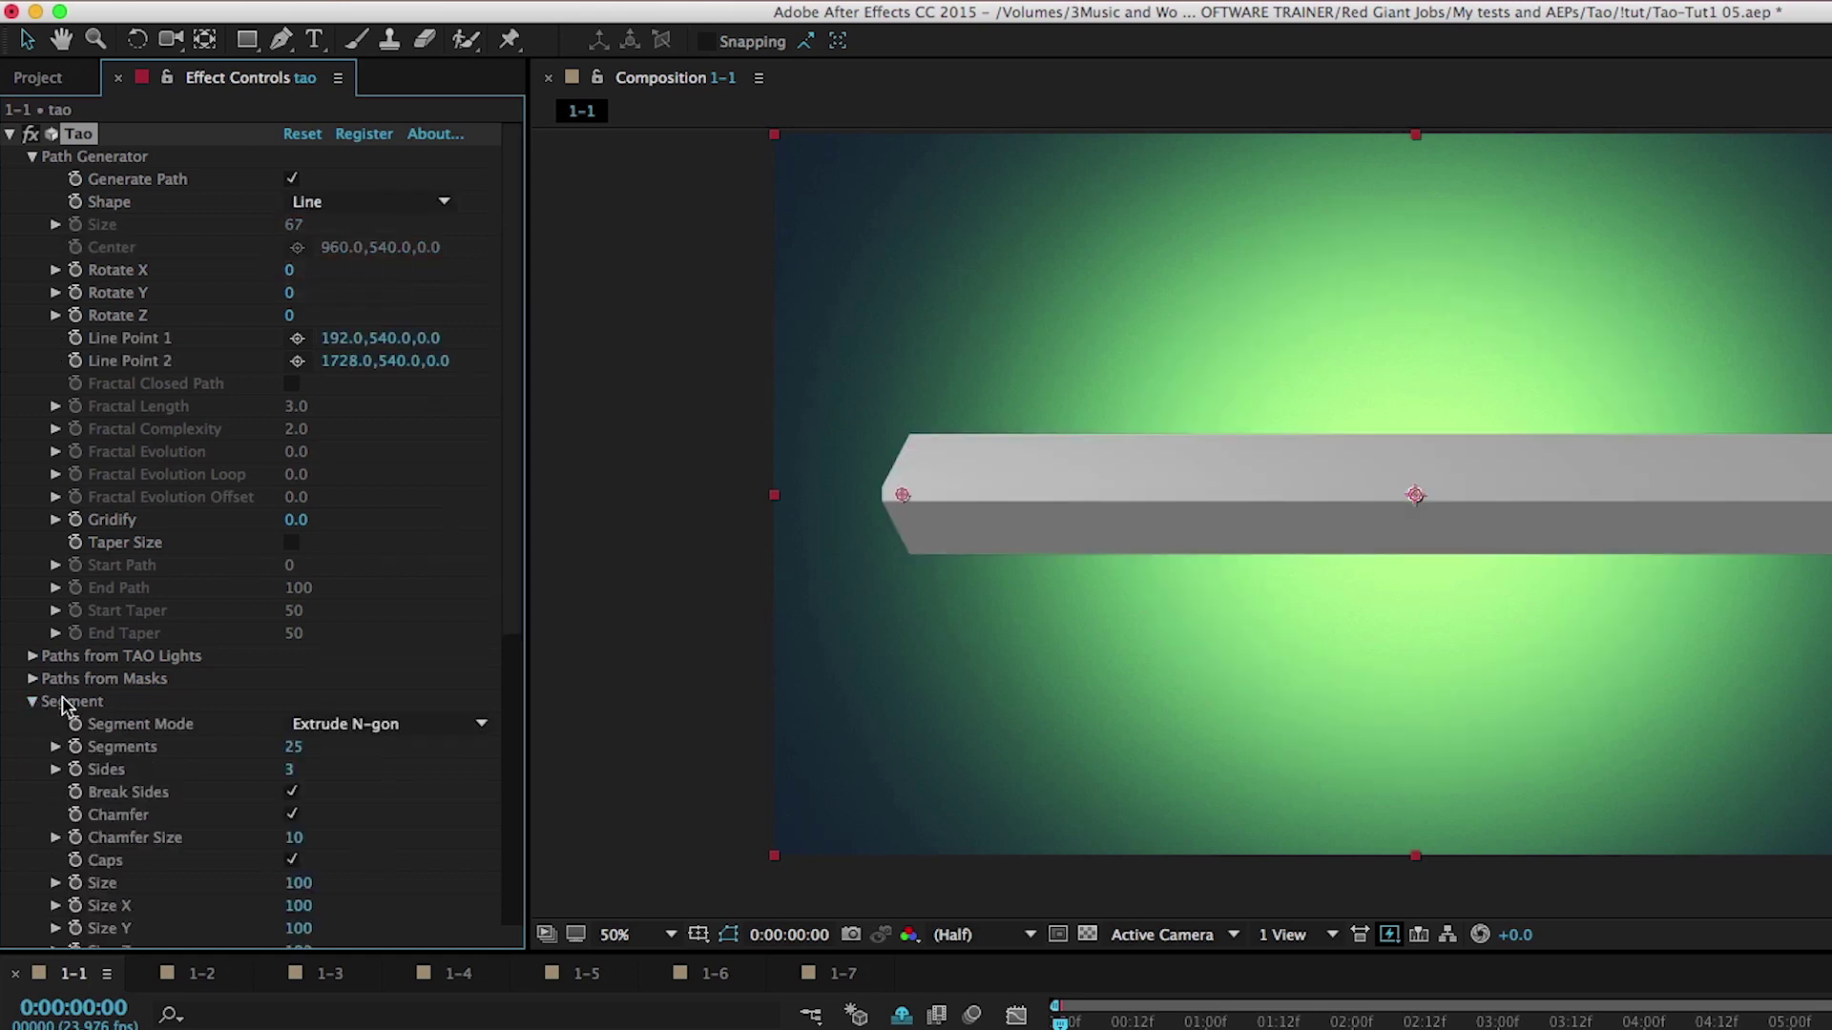
scroll(220, 667, "down", 10)
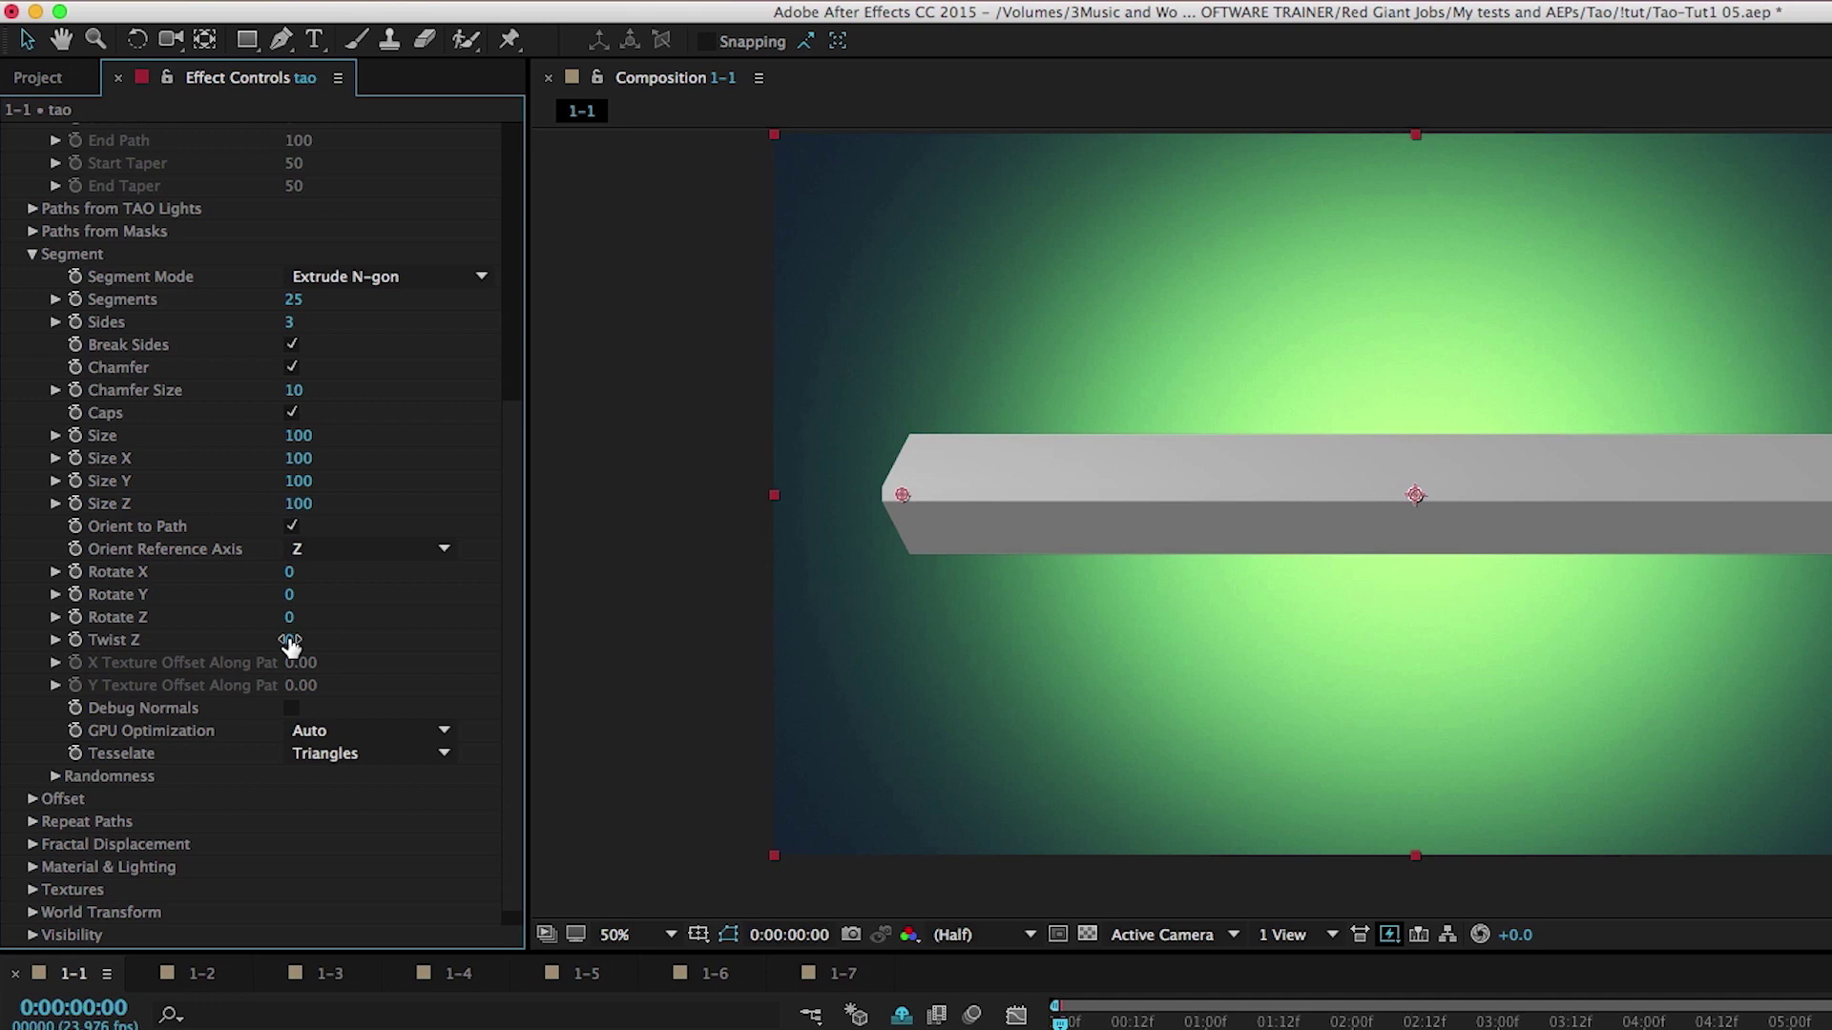
left_click_drag(284, 637, 1282, 626)
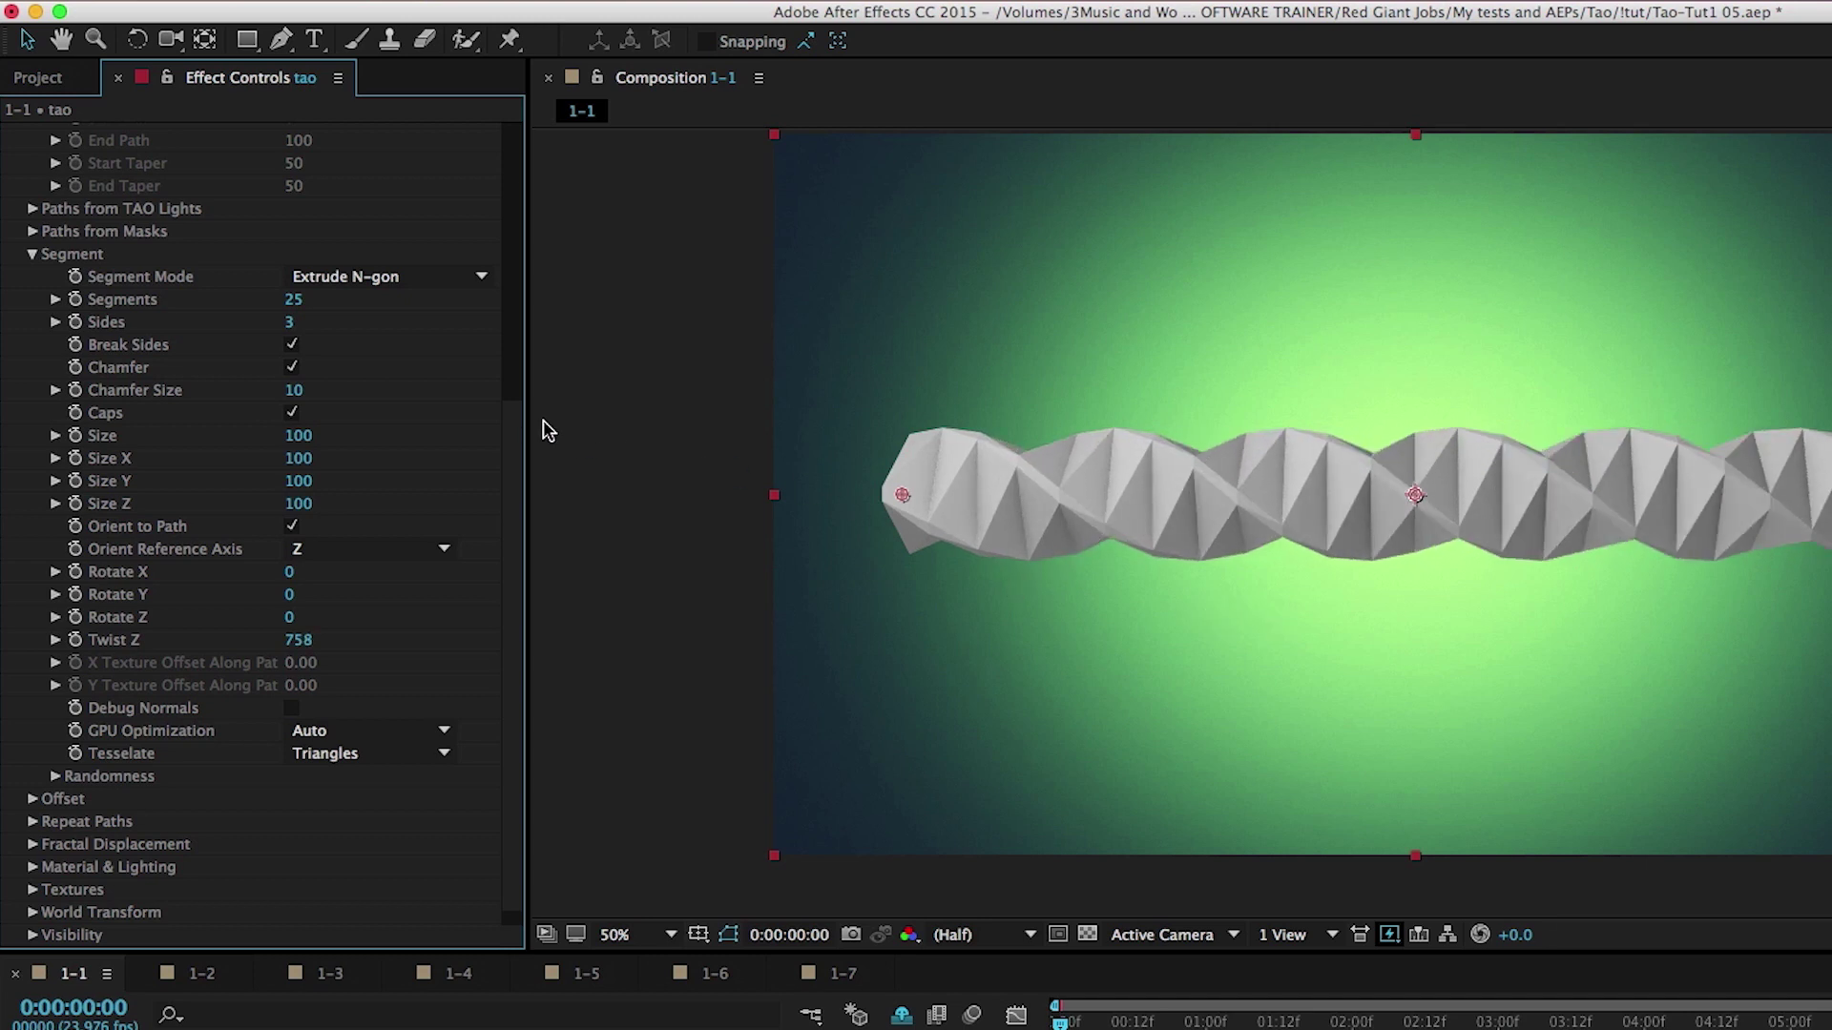
left_click_drag(294, 300, 983, 576)
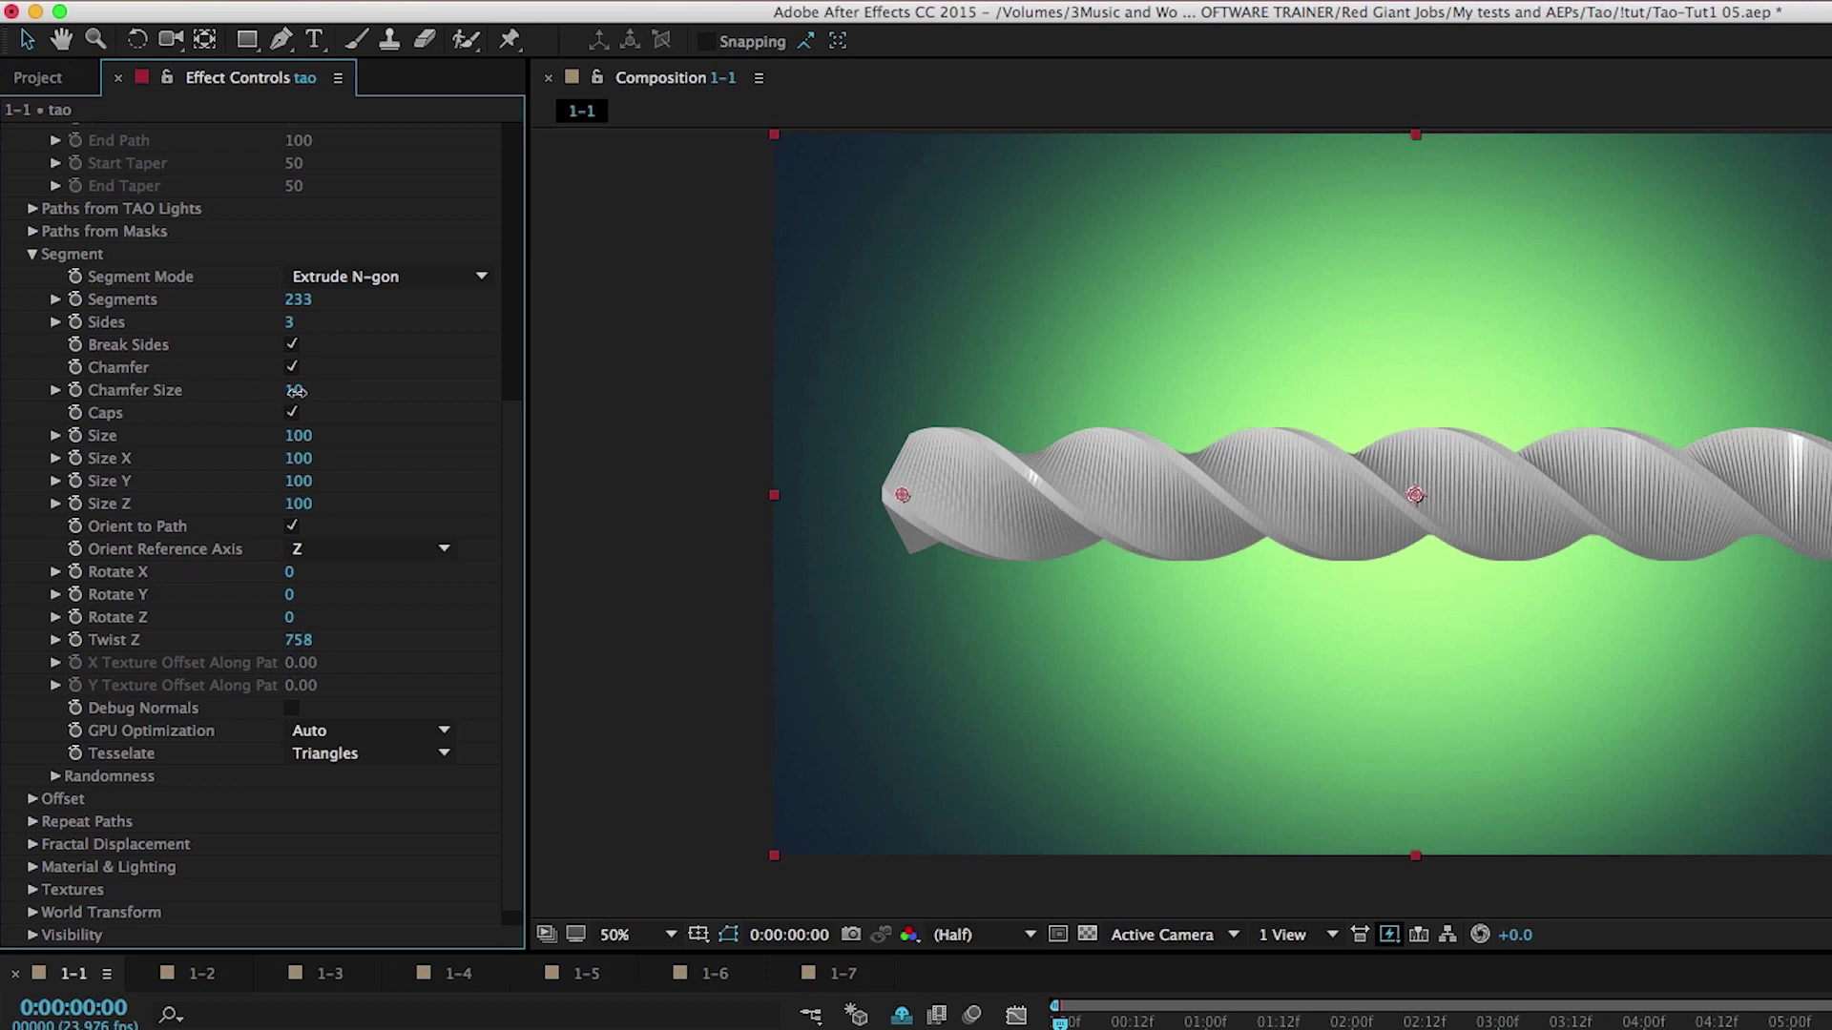
mouse_move(307, 390)
left_mouse_down()
mouse_move(353, 396)
mouse_move(313, 412)
left_mouse_up()
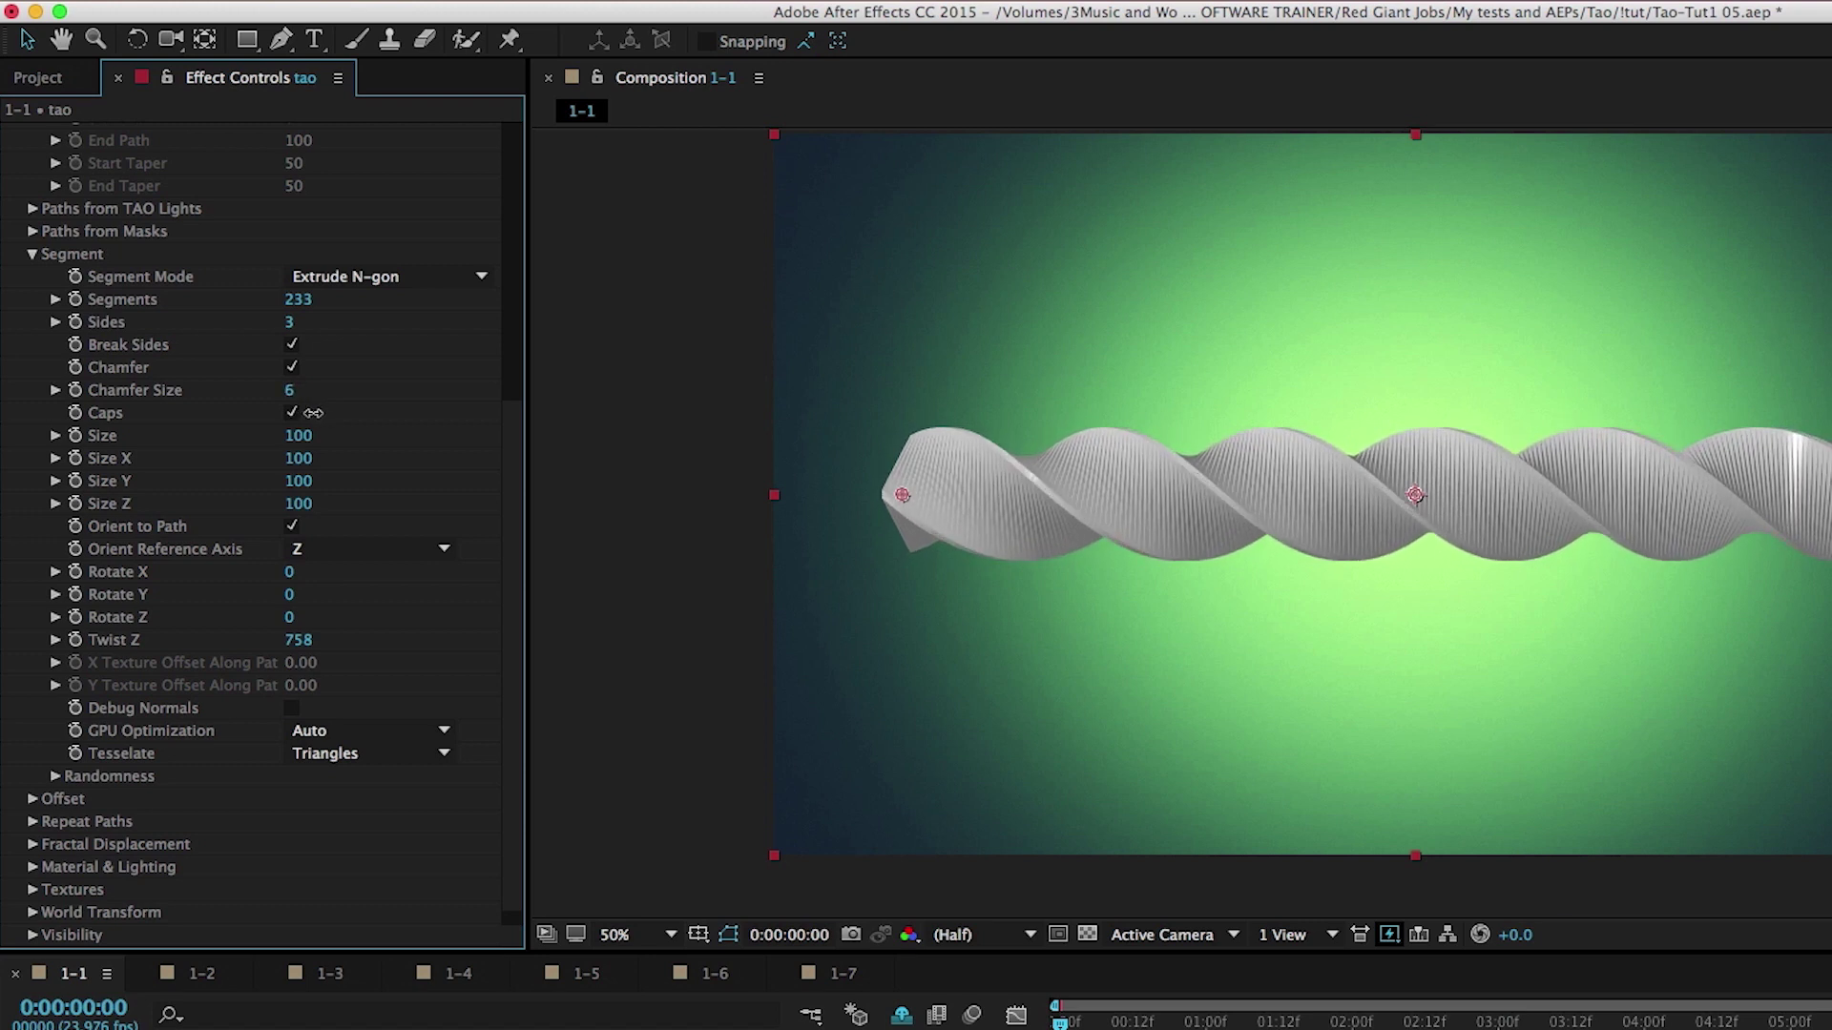
Reset the Tao effect and switch the path shape to Fractal.
scroll(315, 401, "up", 10)
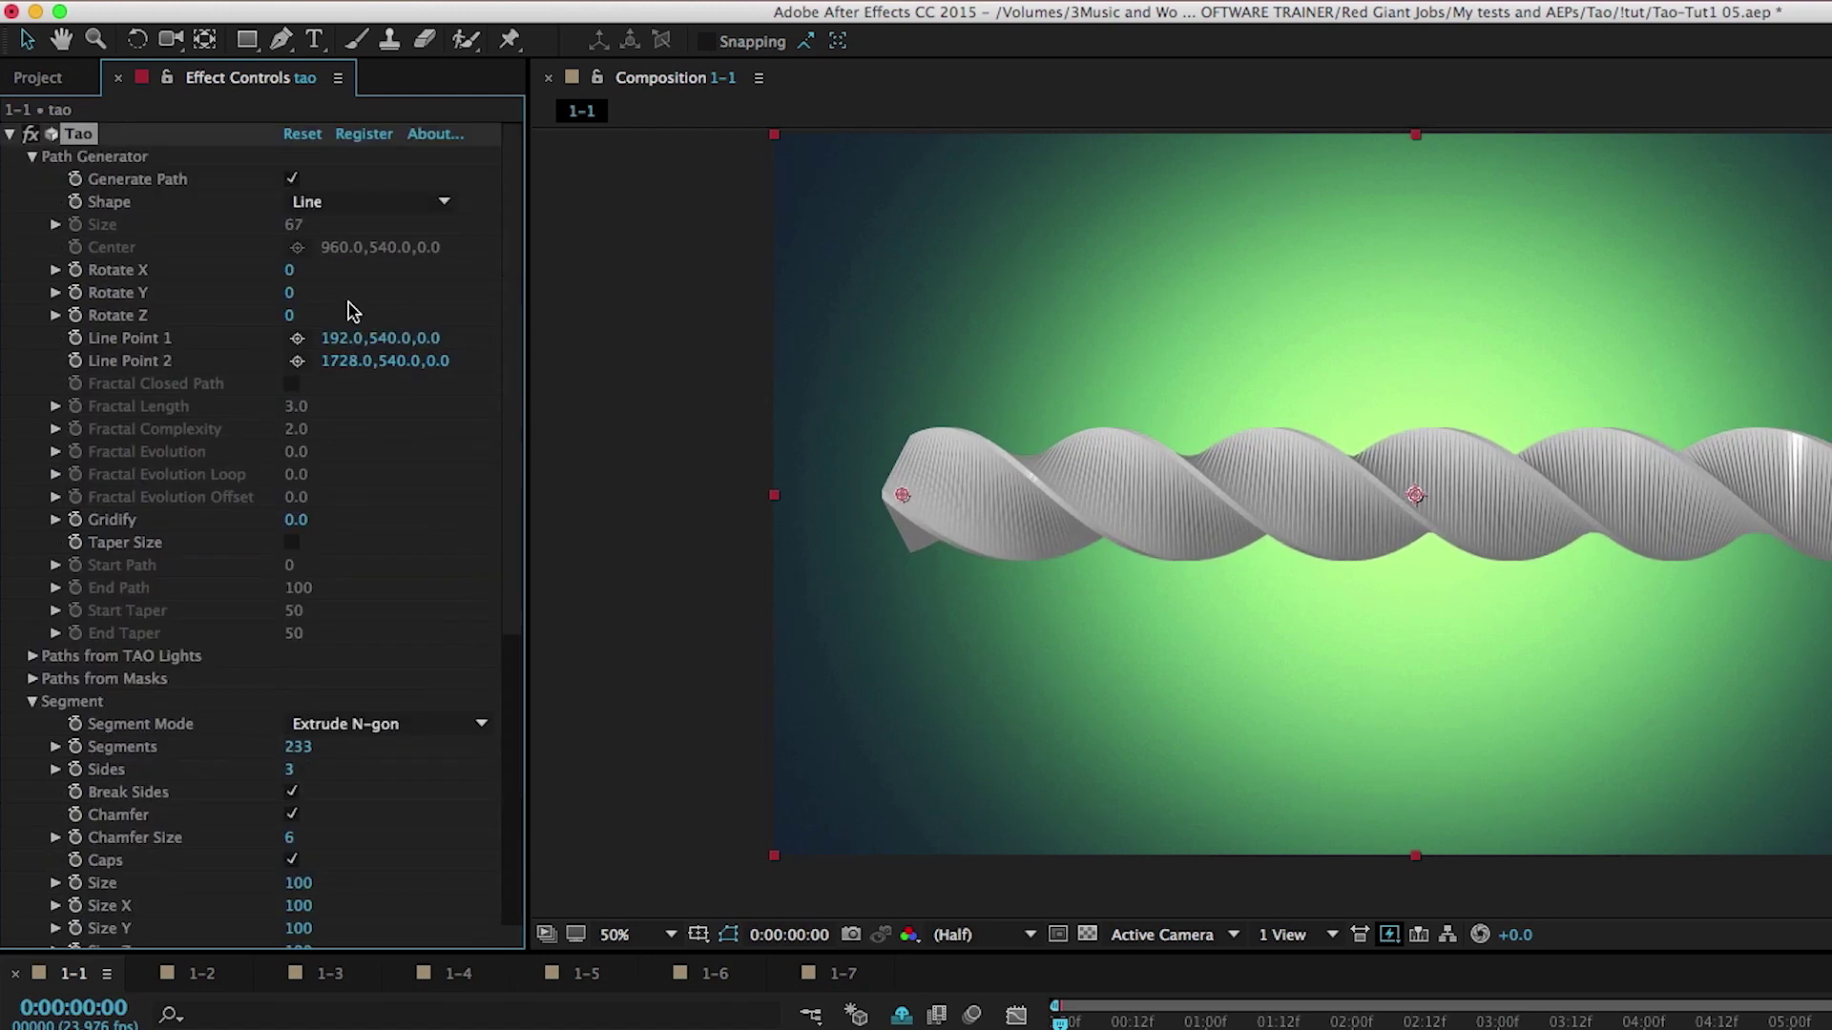
left_click(301, 136)
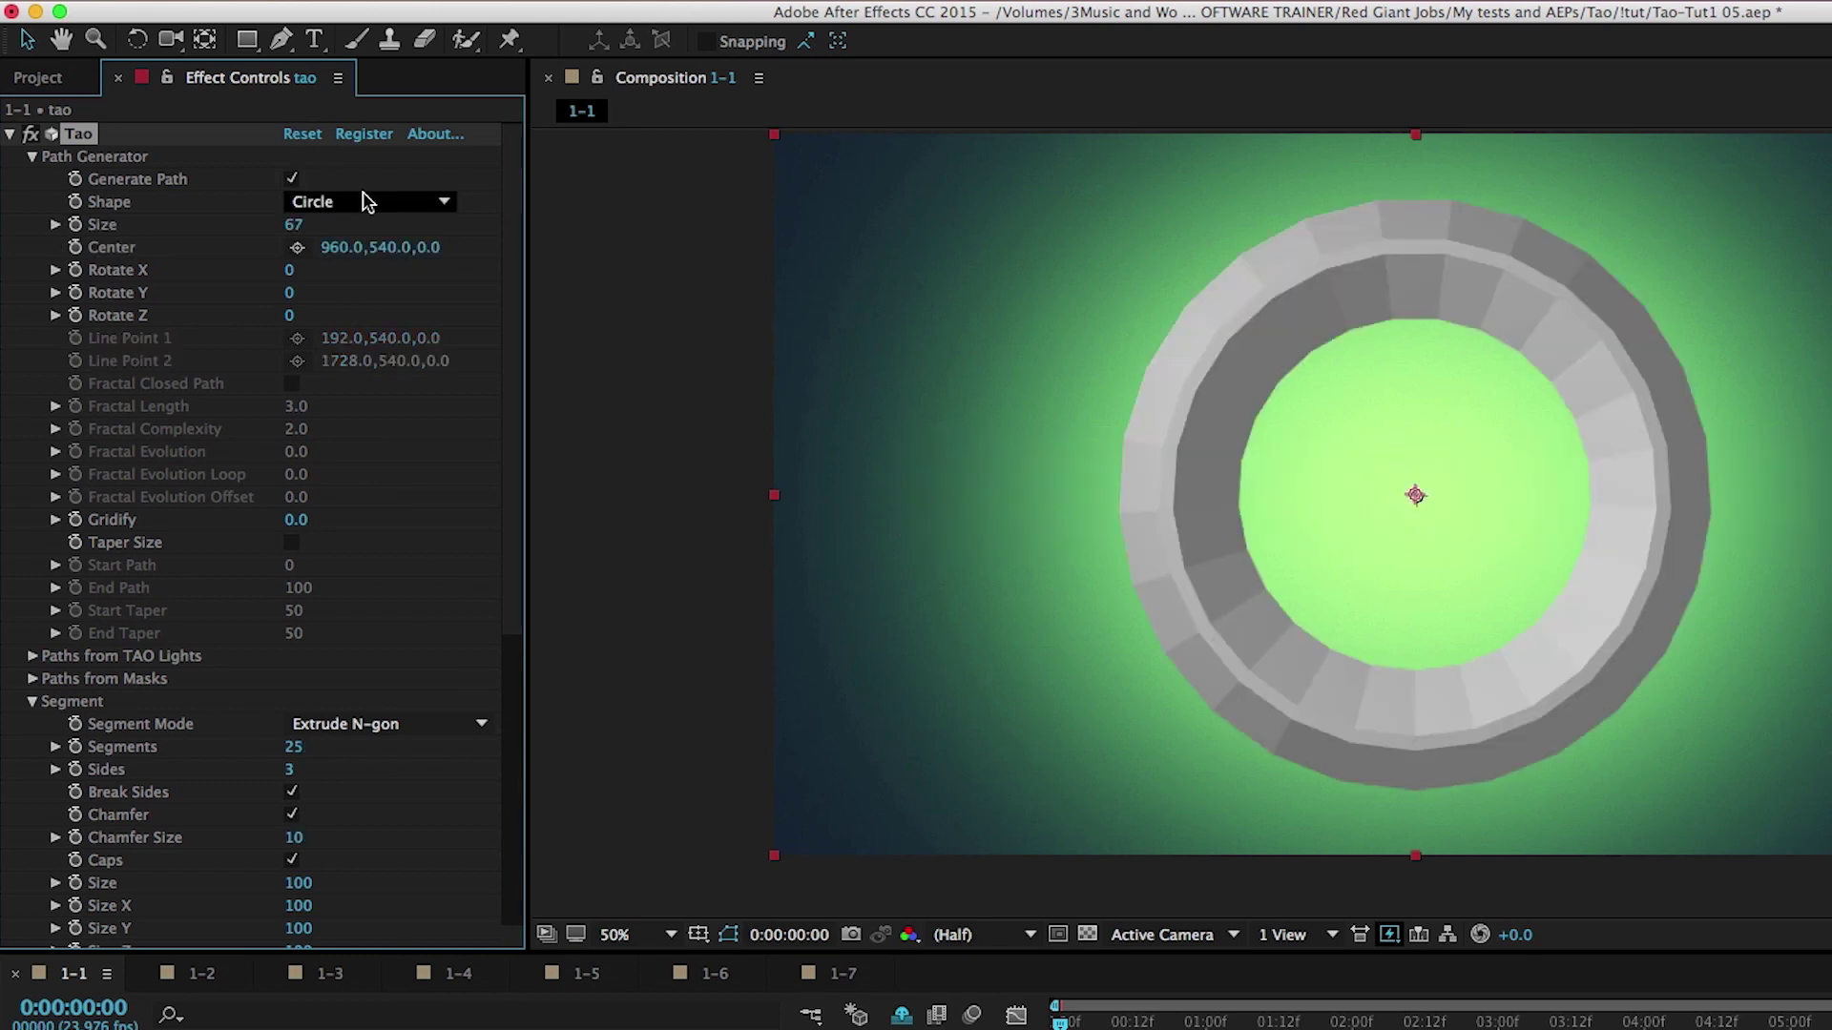
left_click(370, 203)
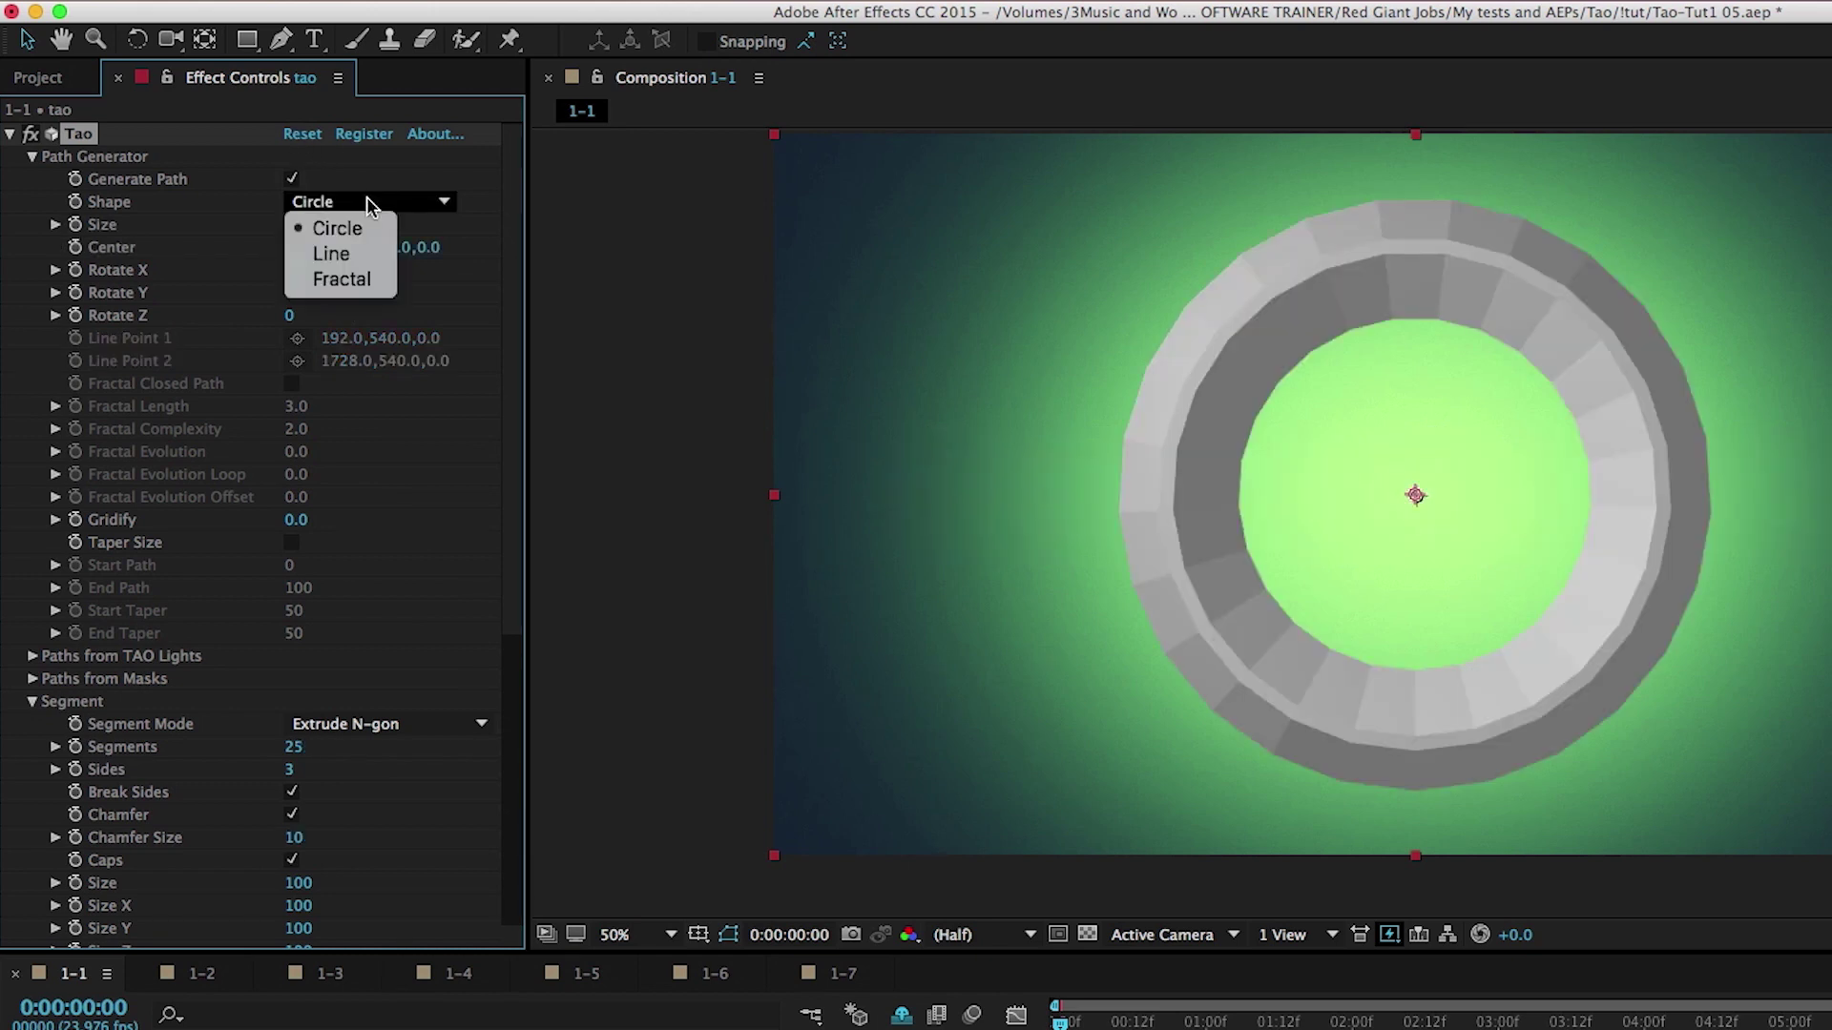
left_click(352, 291)
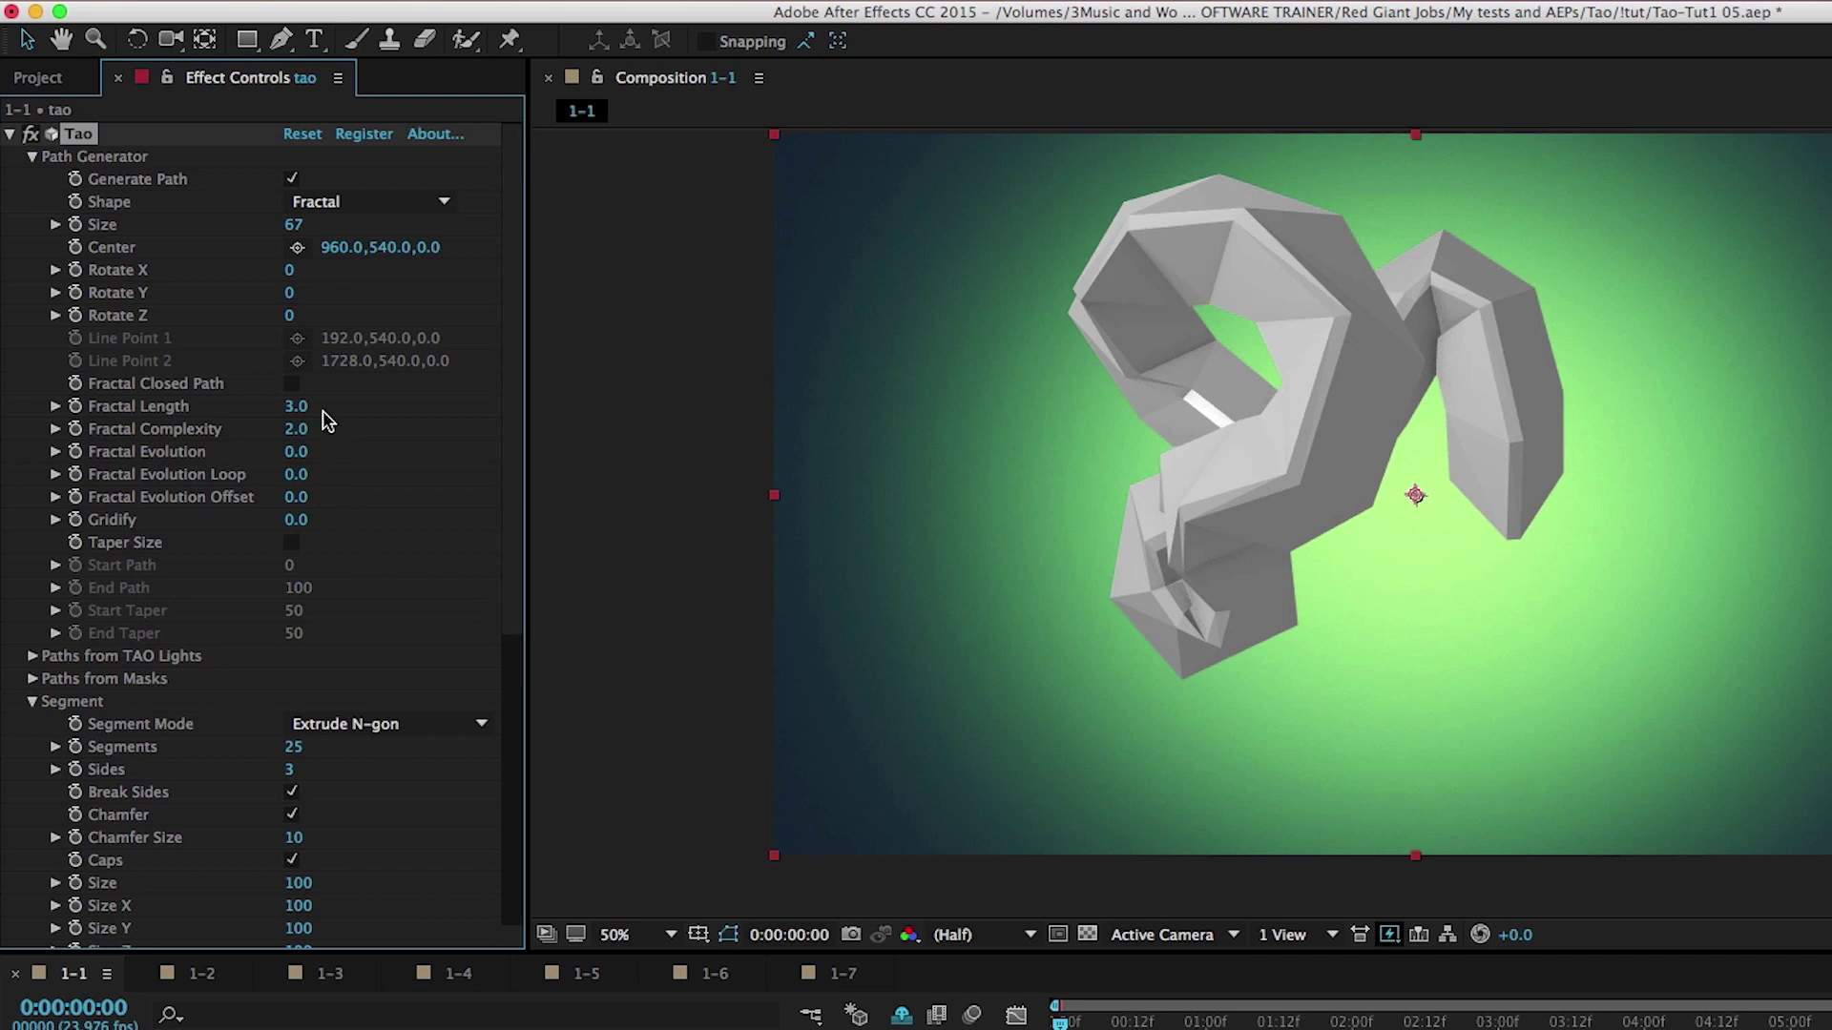
Set Fractal Length to 7.4 and Segments to 357, enable Taper Size, and lower End Path.
left_click_drag(310, 405, 357, 404)
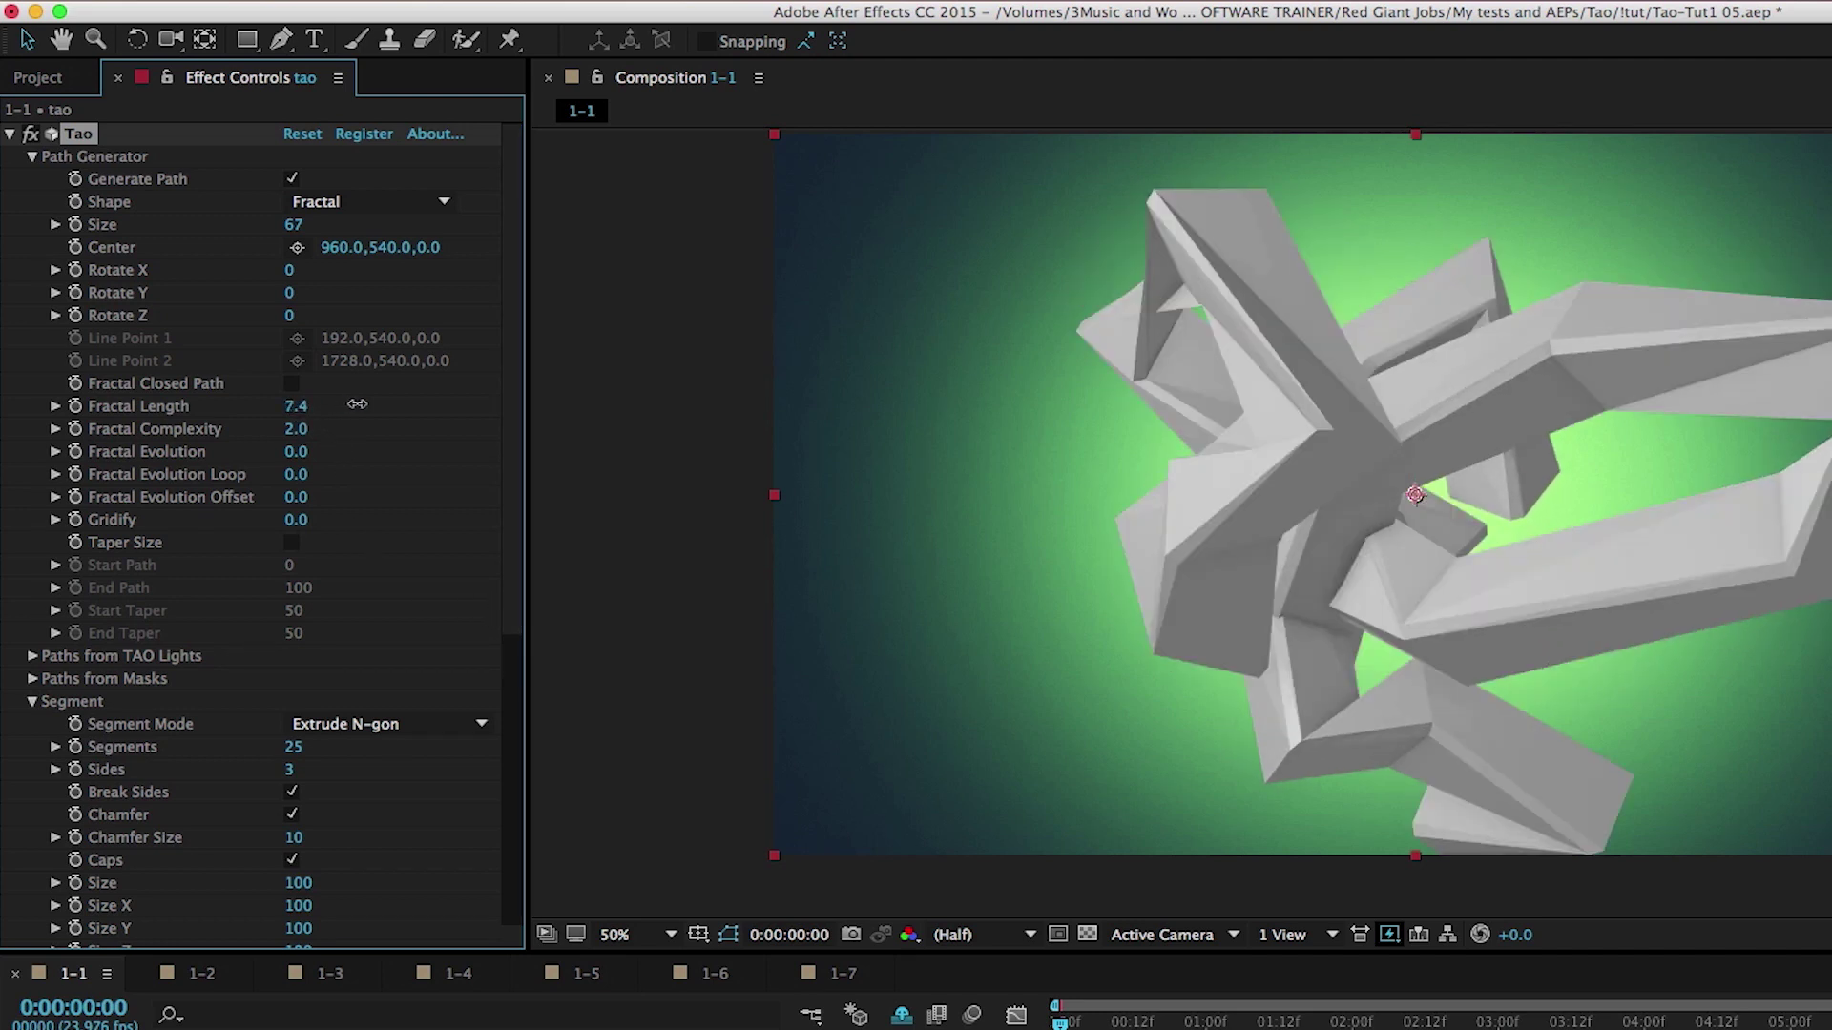
left_click_drag(293, 753, 725, 730)
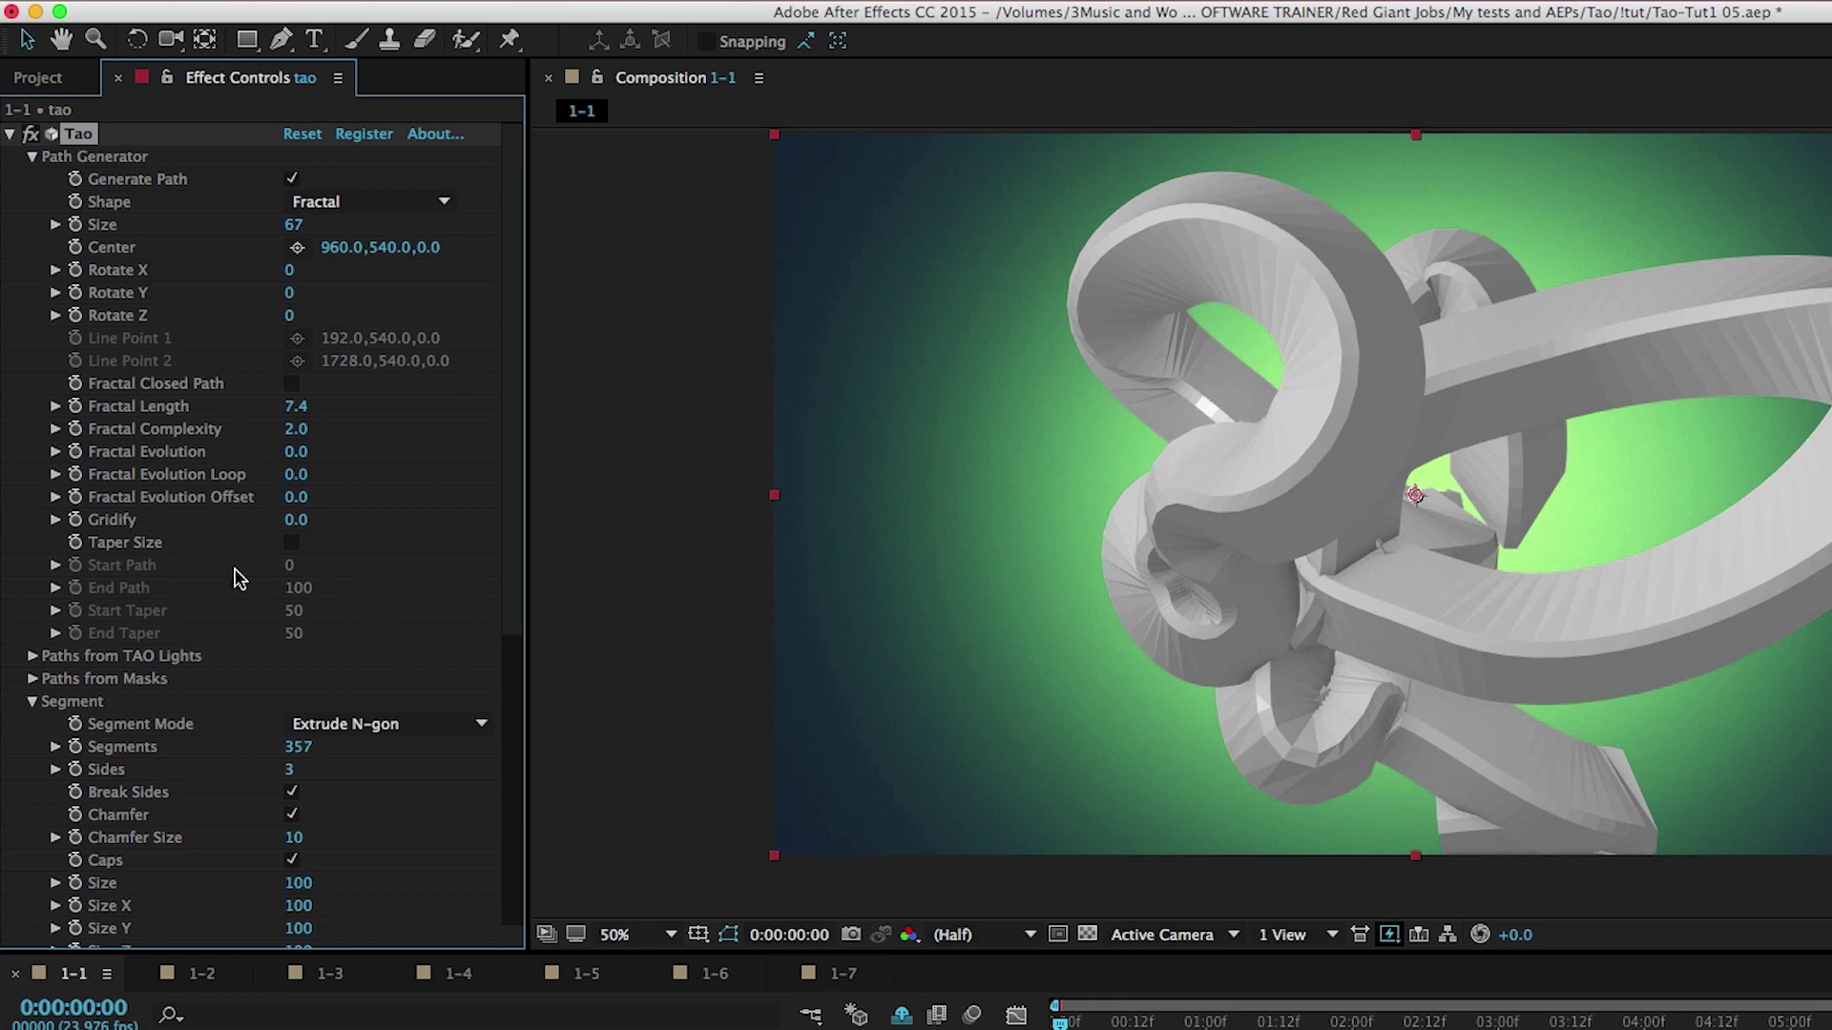
left_click(292, 543)
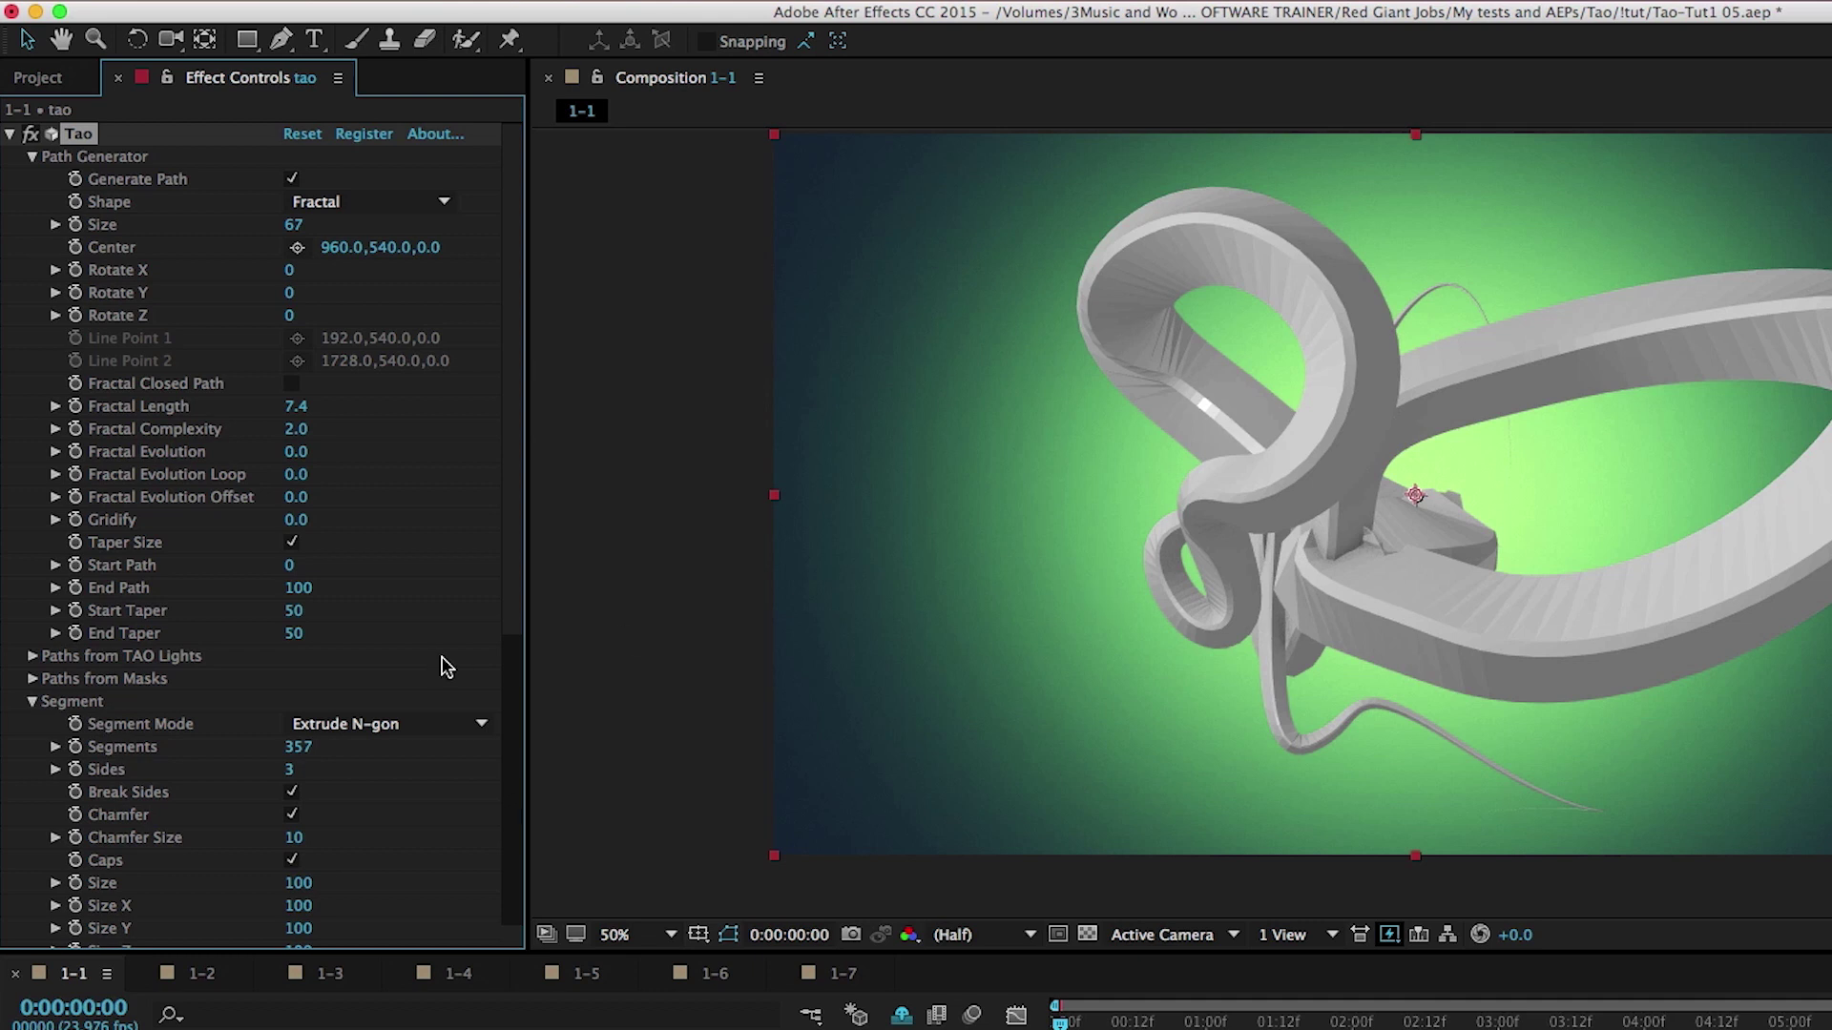
left_click_drag(298, 588, 426, 577)
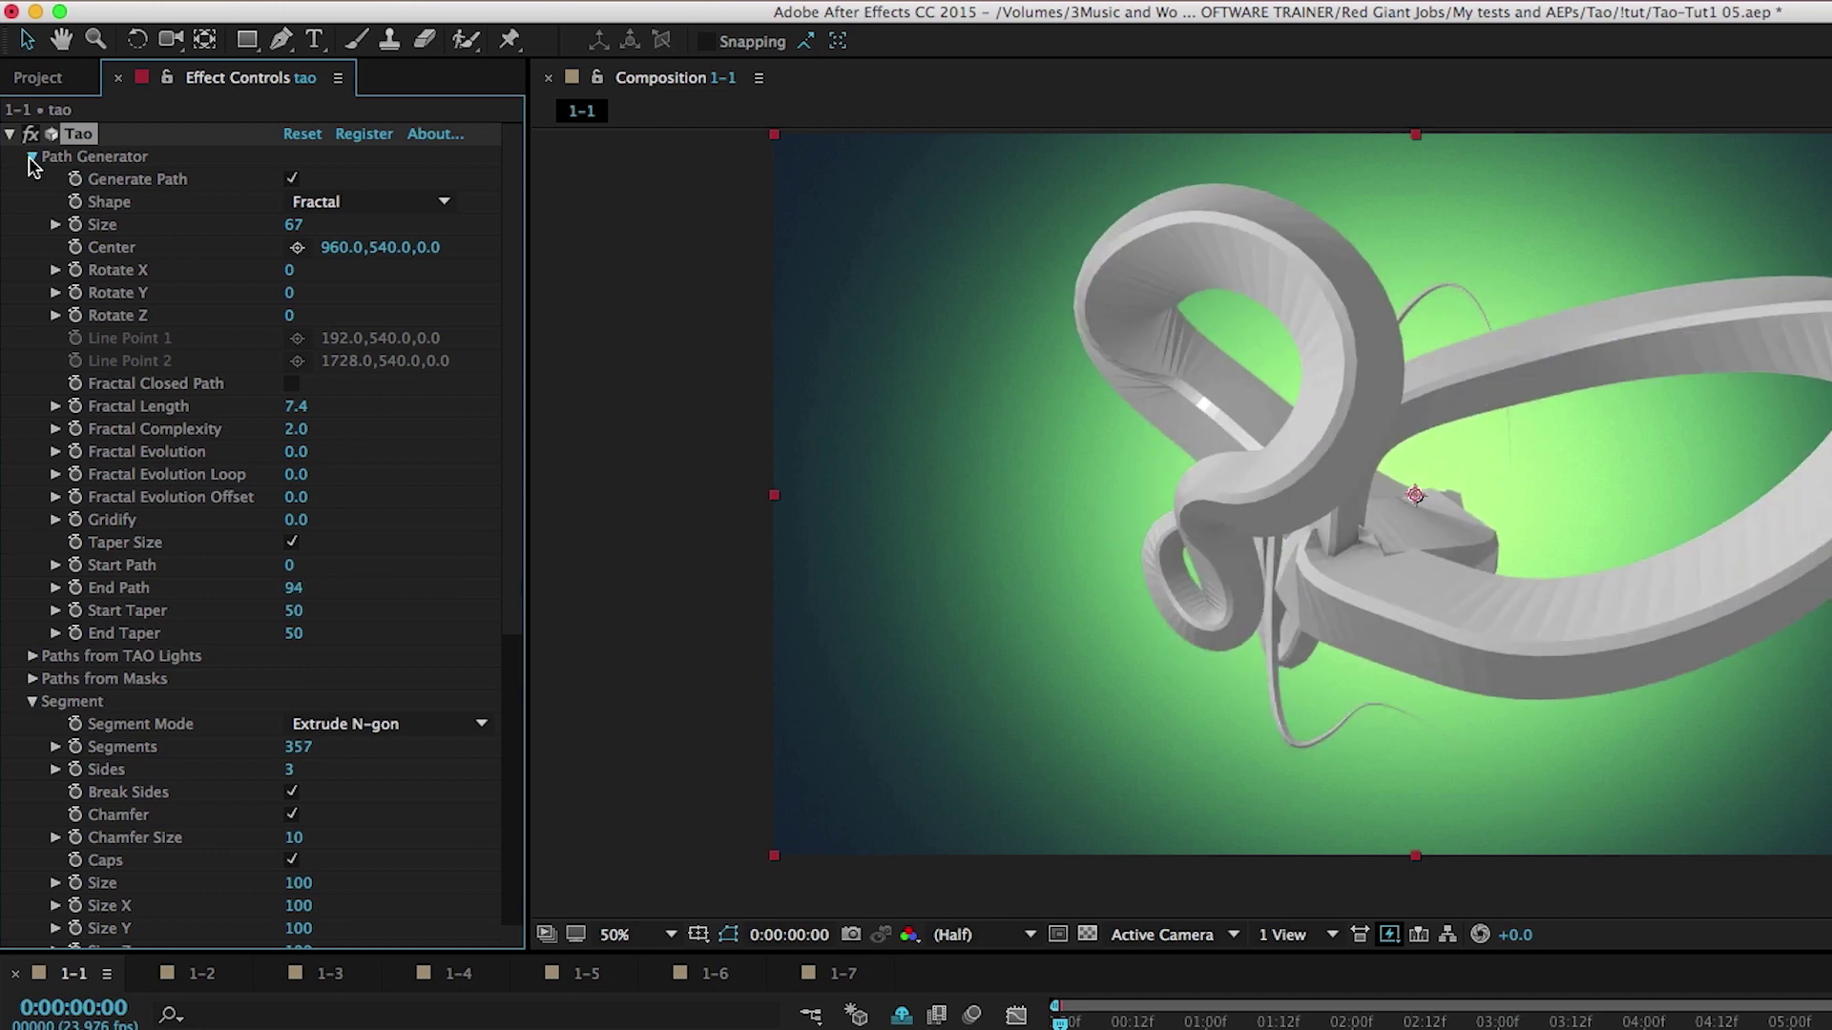
left_click(33, 157)
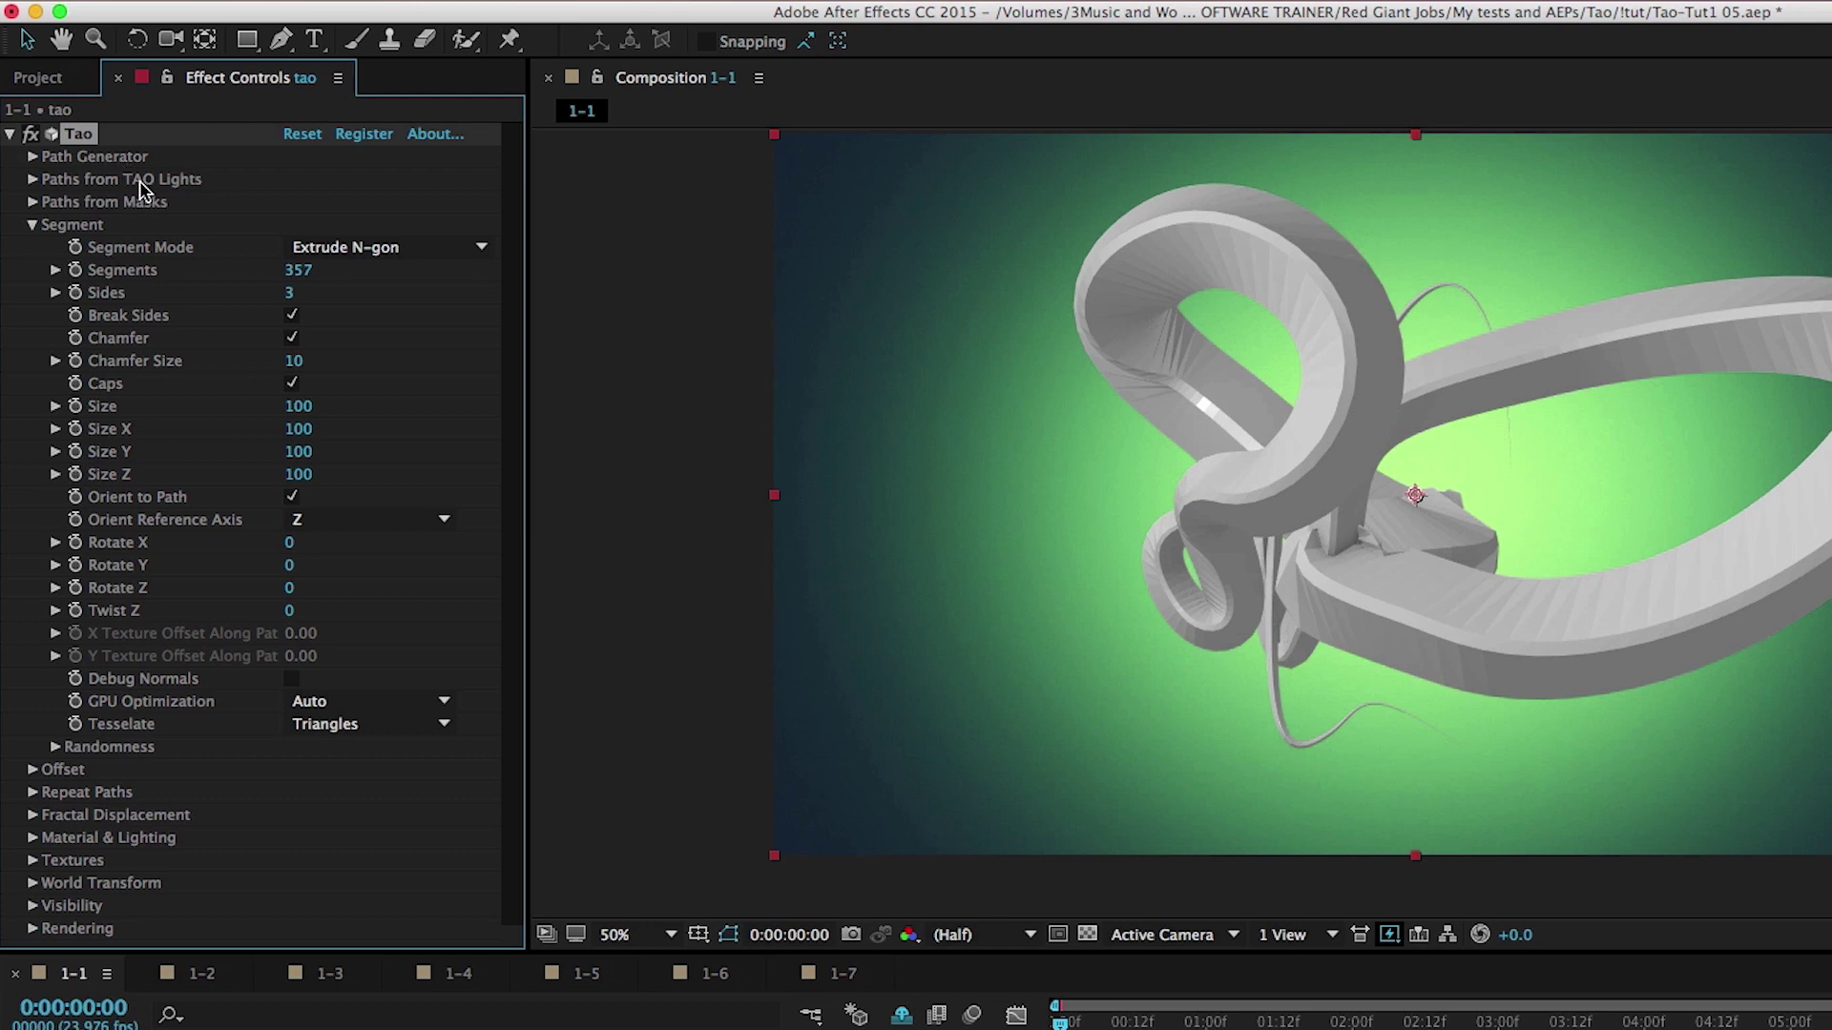
In composition 1-2, select the light-with-path layer and scrub the timeline to watch it travel.
left_click(197, 974)
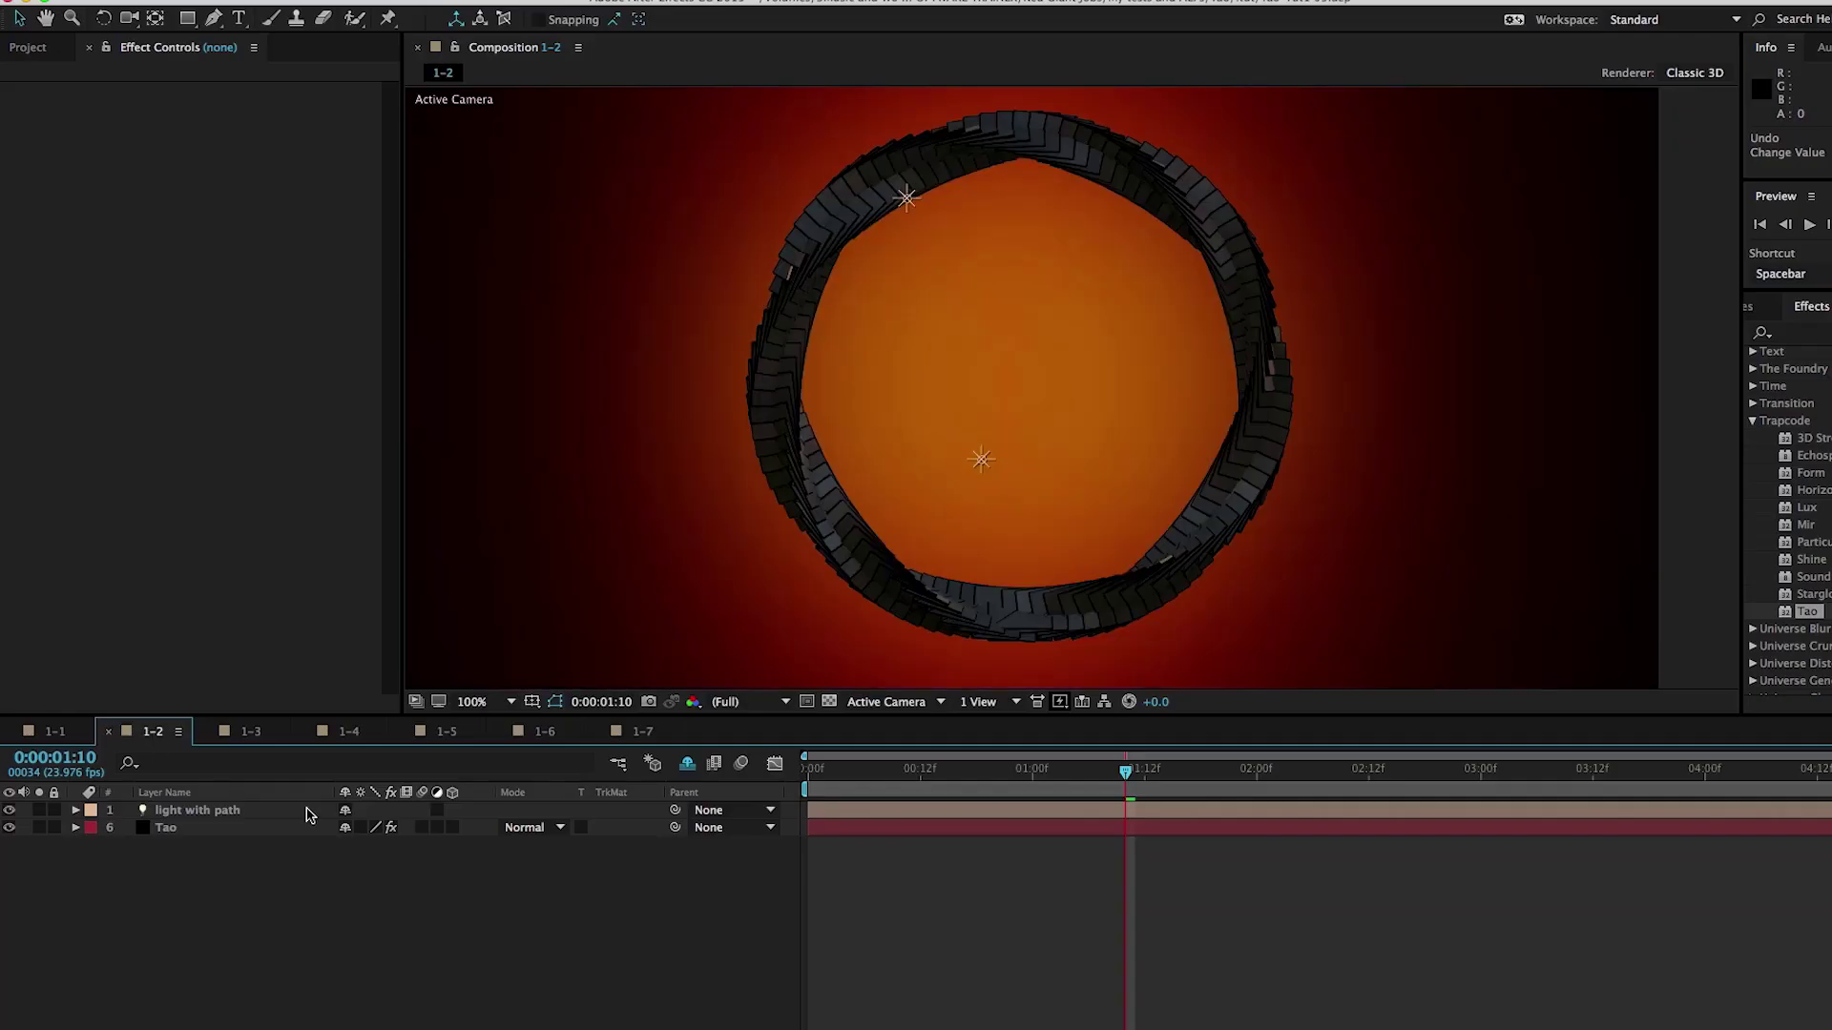
left_click(244, 813)
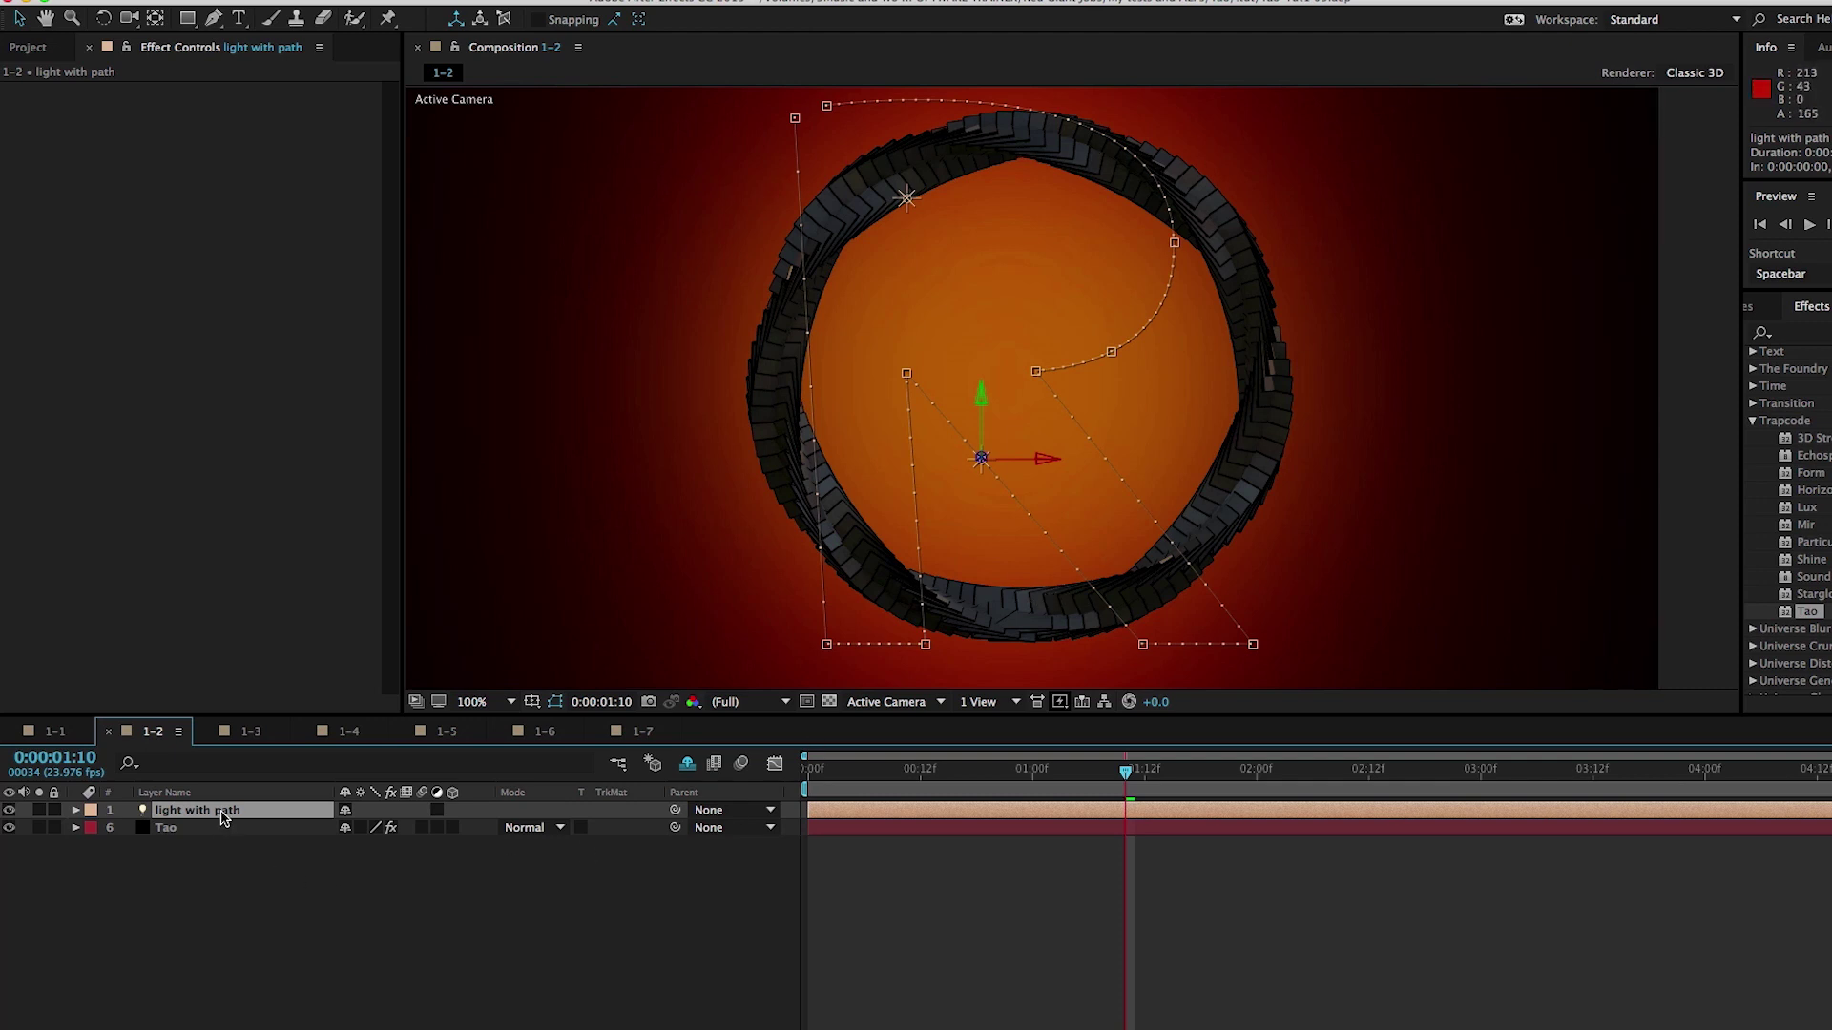
left_click(865, 771)
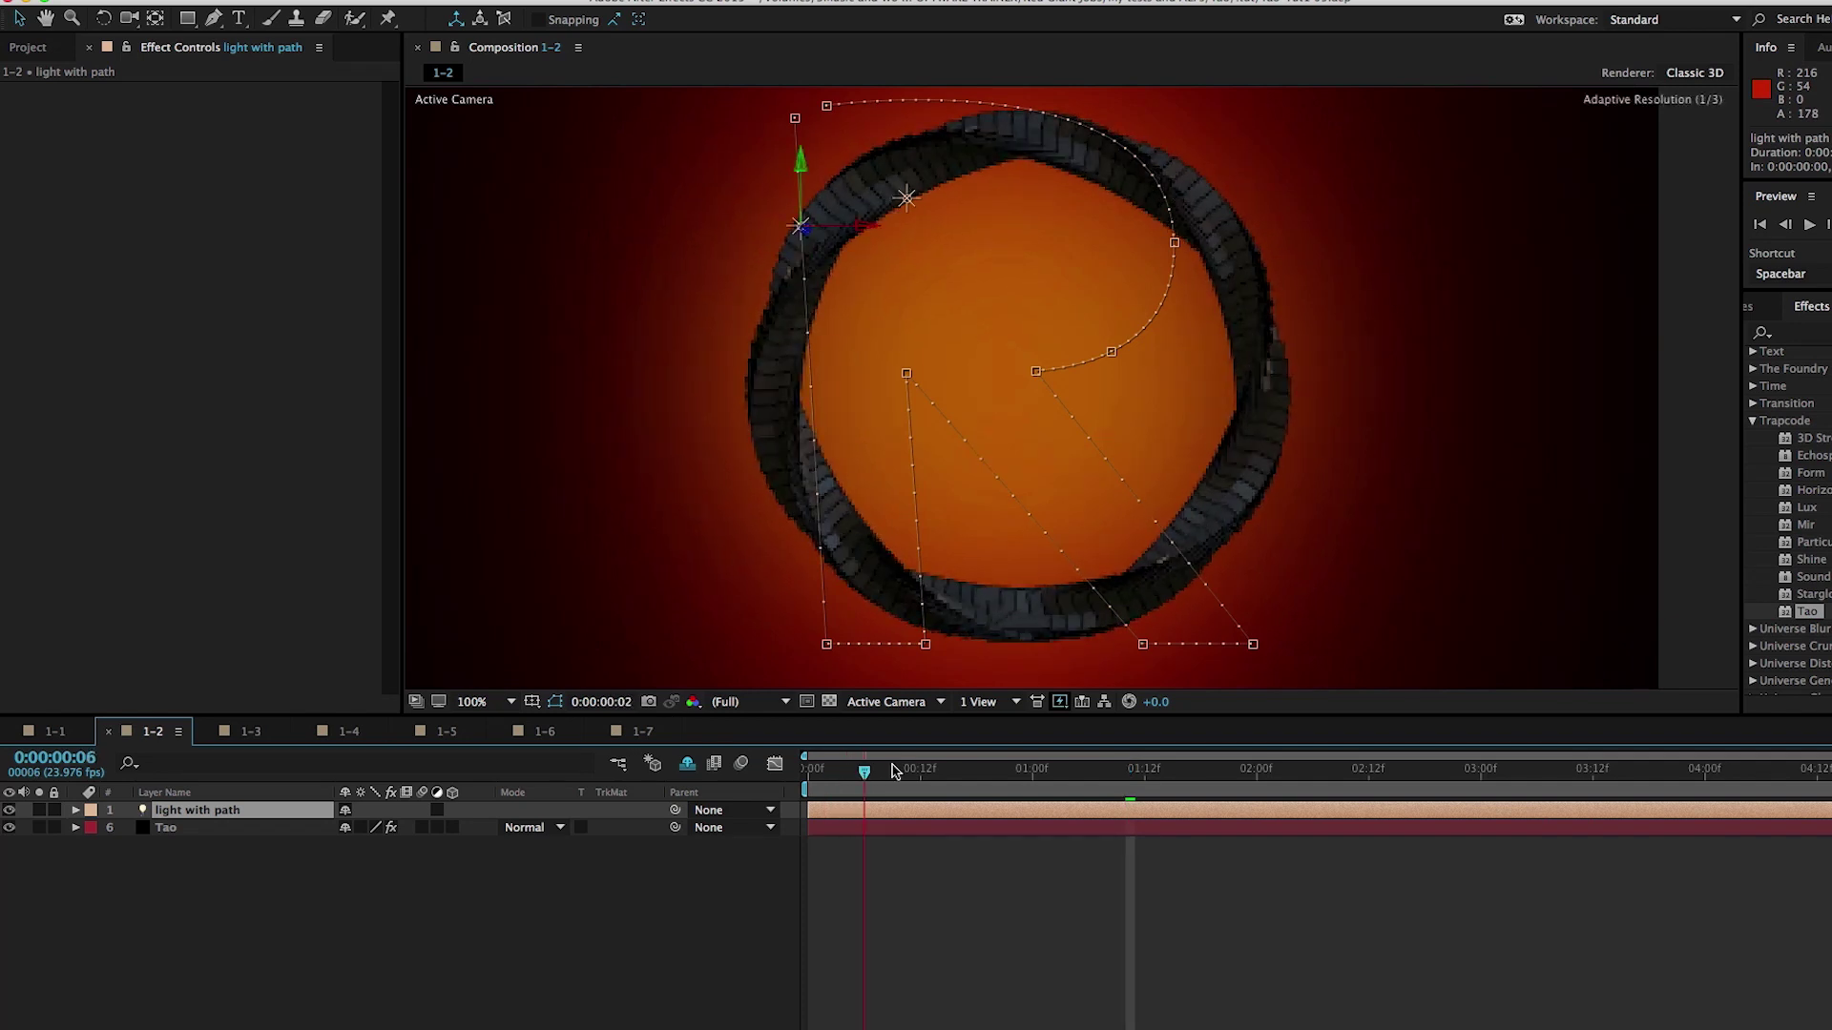
left_click_drag(894, 770, 1333, 774)
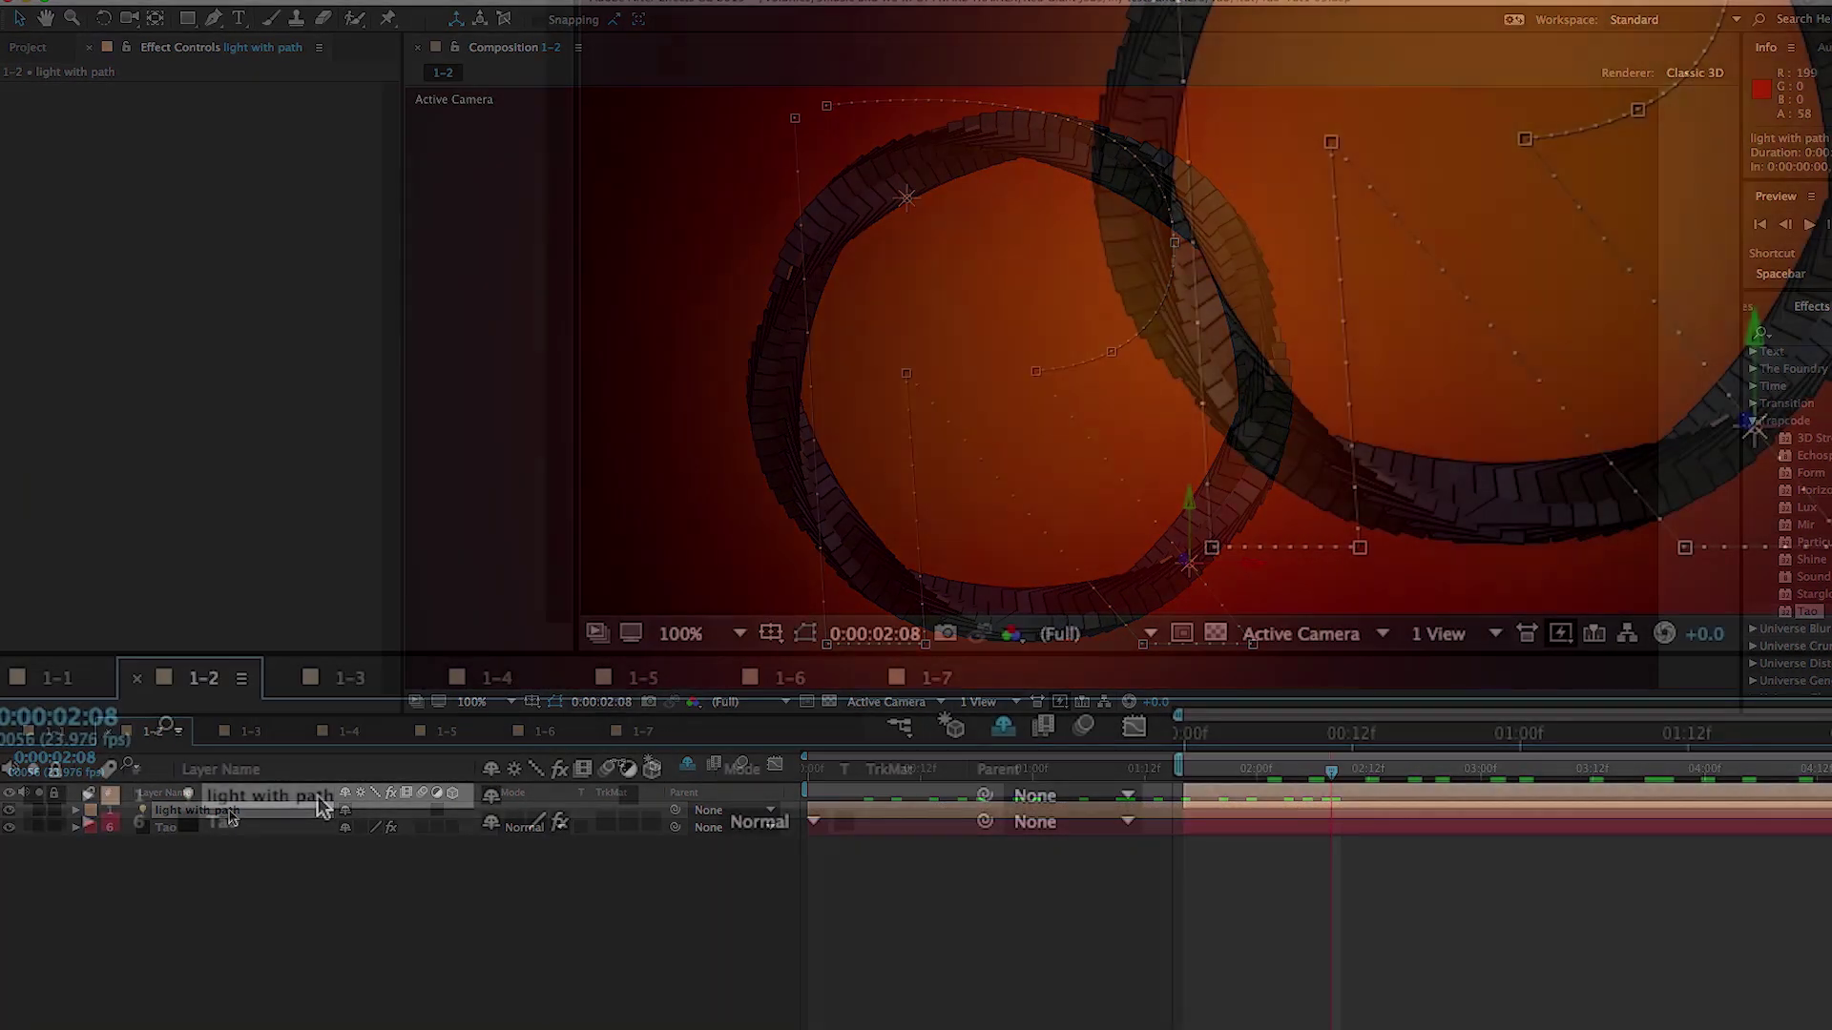
Rename the light layer to 'TAO asdofijasdfoajd'.
key("Return")
type("TAO")
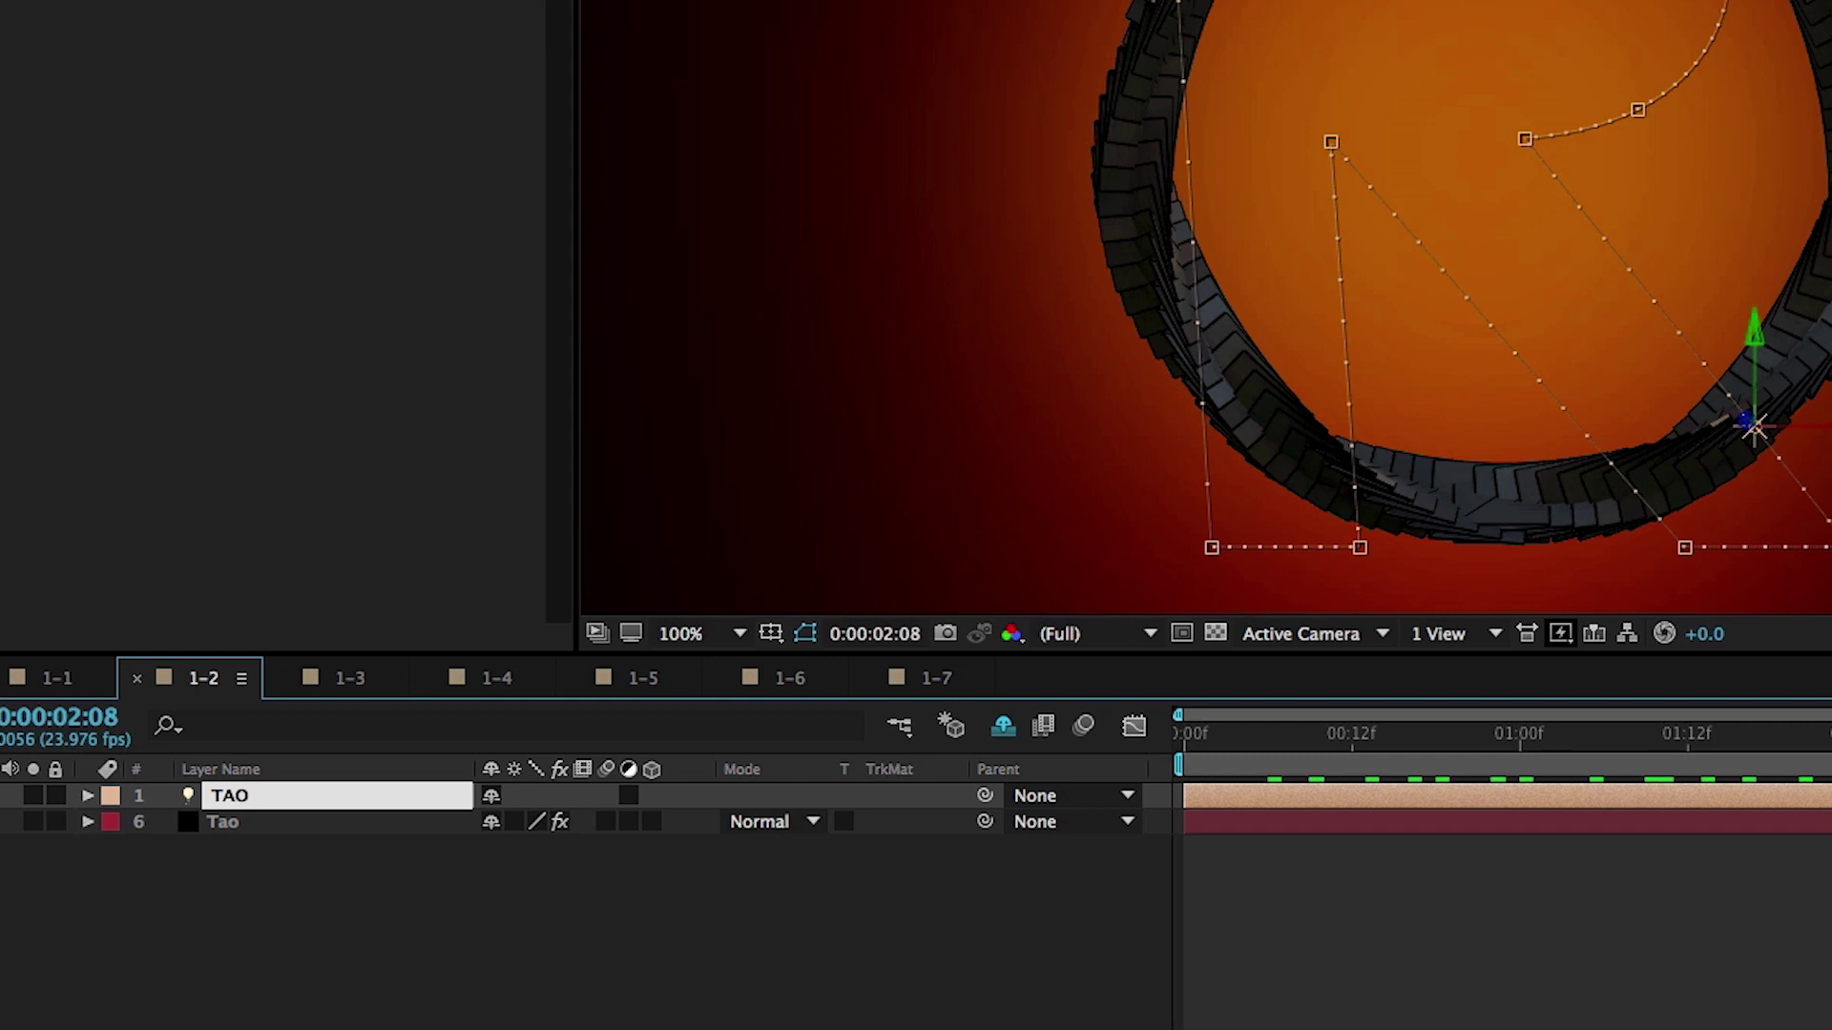
type("asdofijasdfoajd")
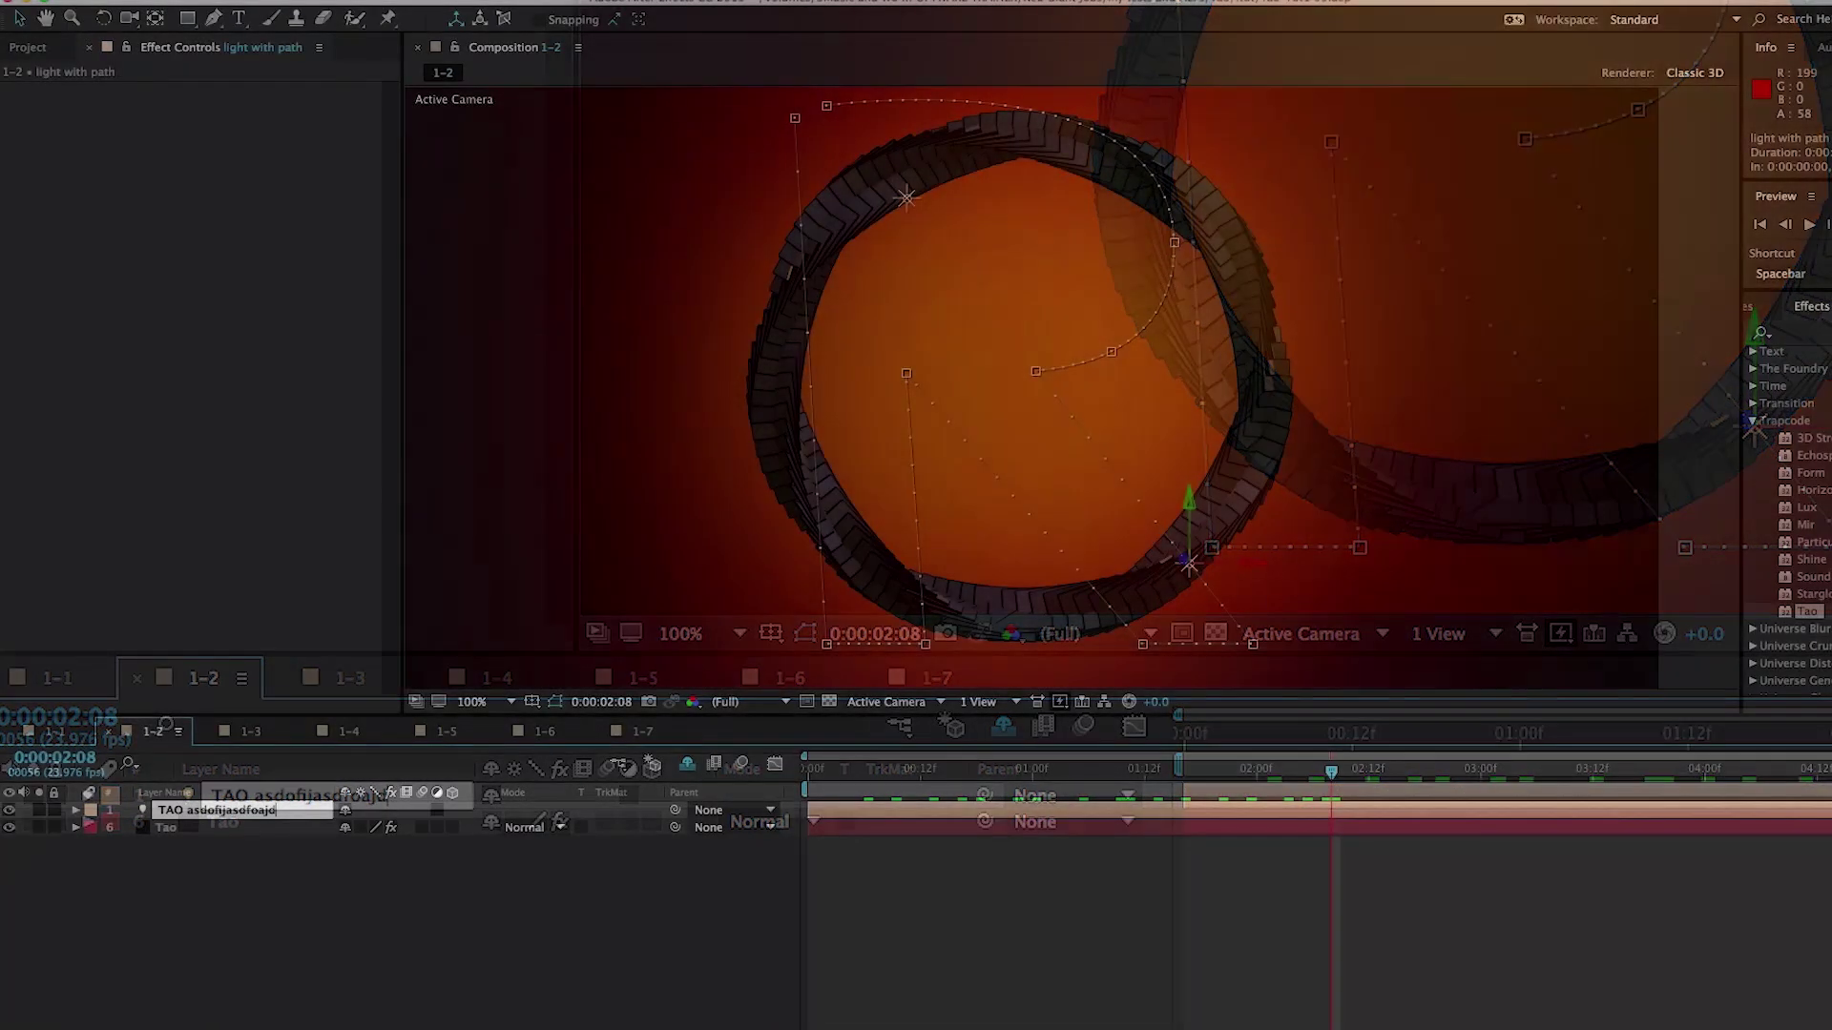
key("Return")
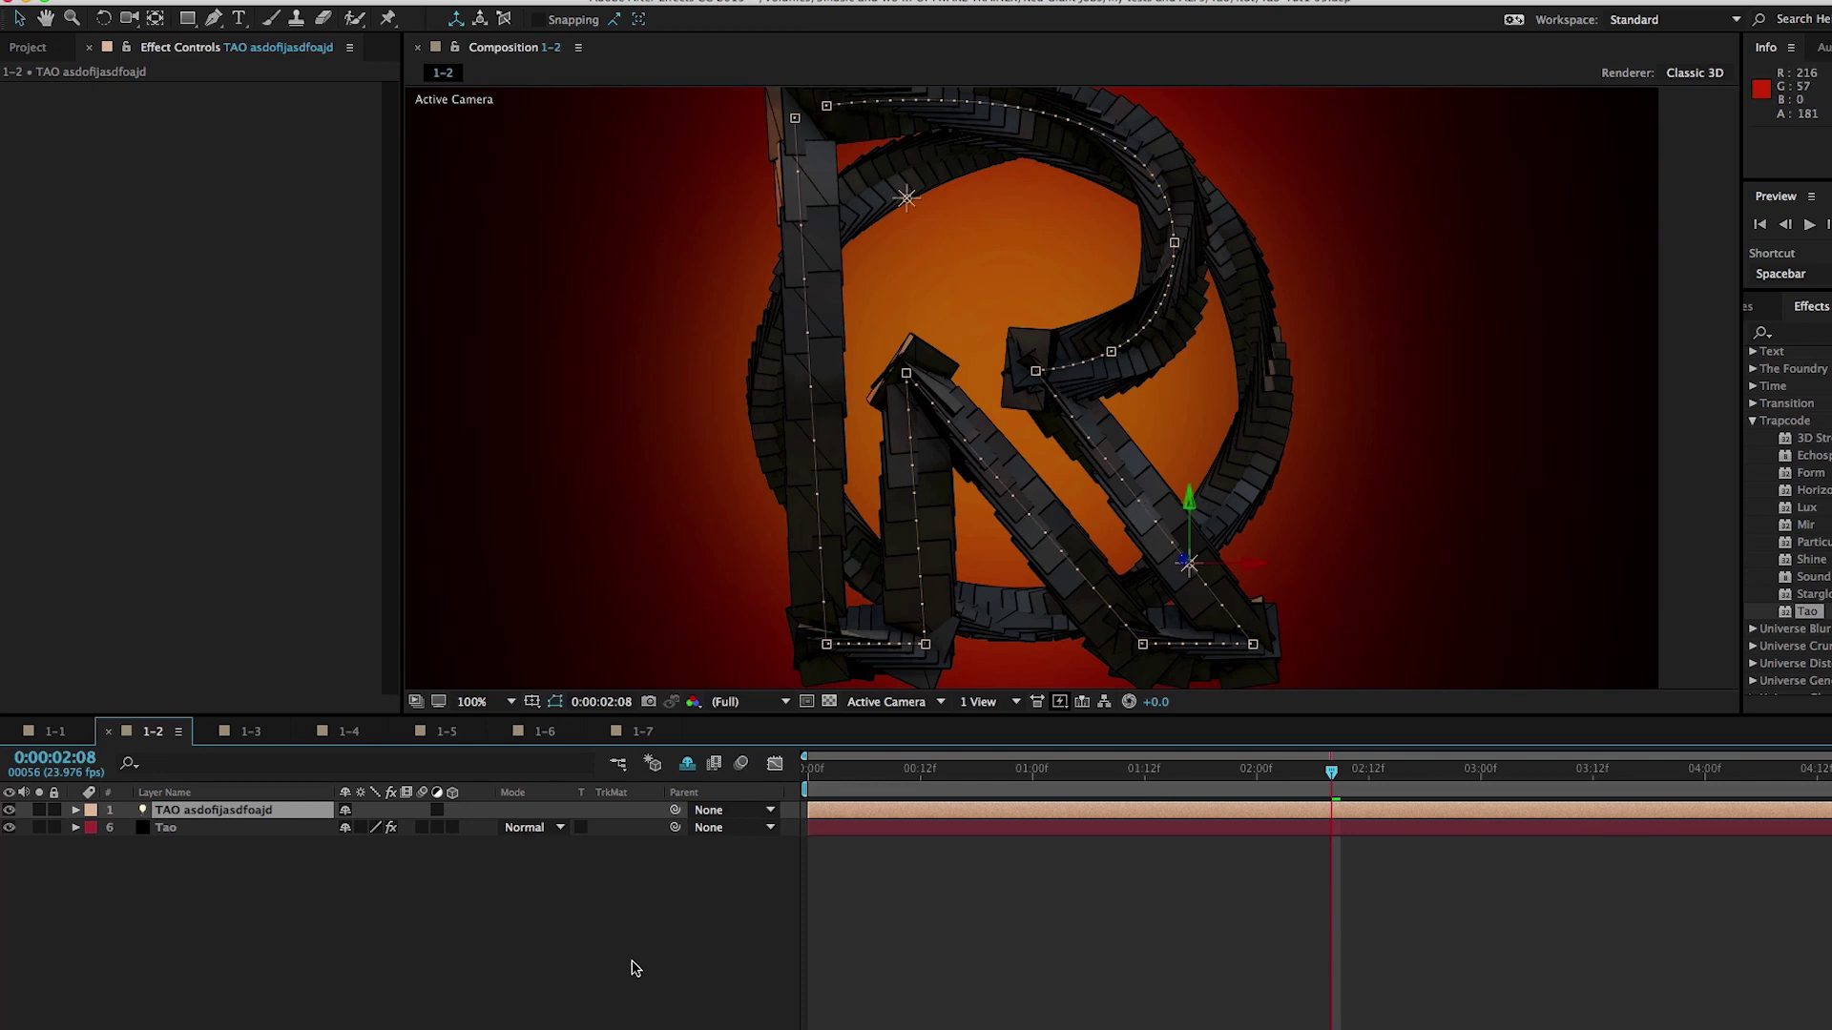
Turn off Generate Path in the Tao layer's Path Generator settings.
left_click(249, 829)
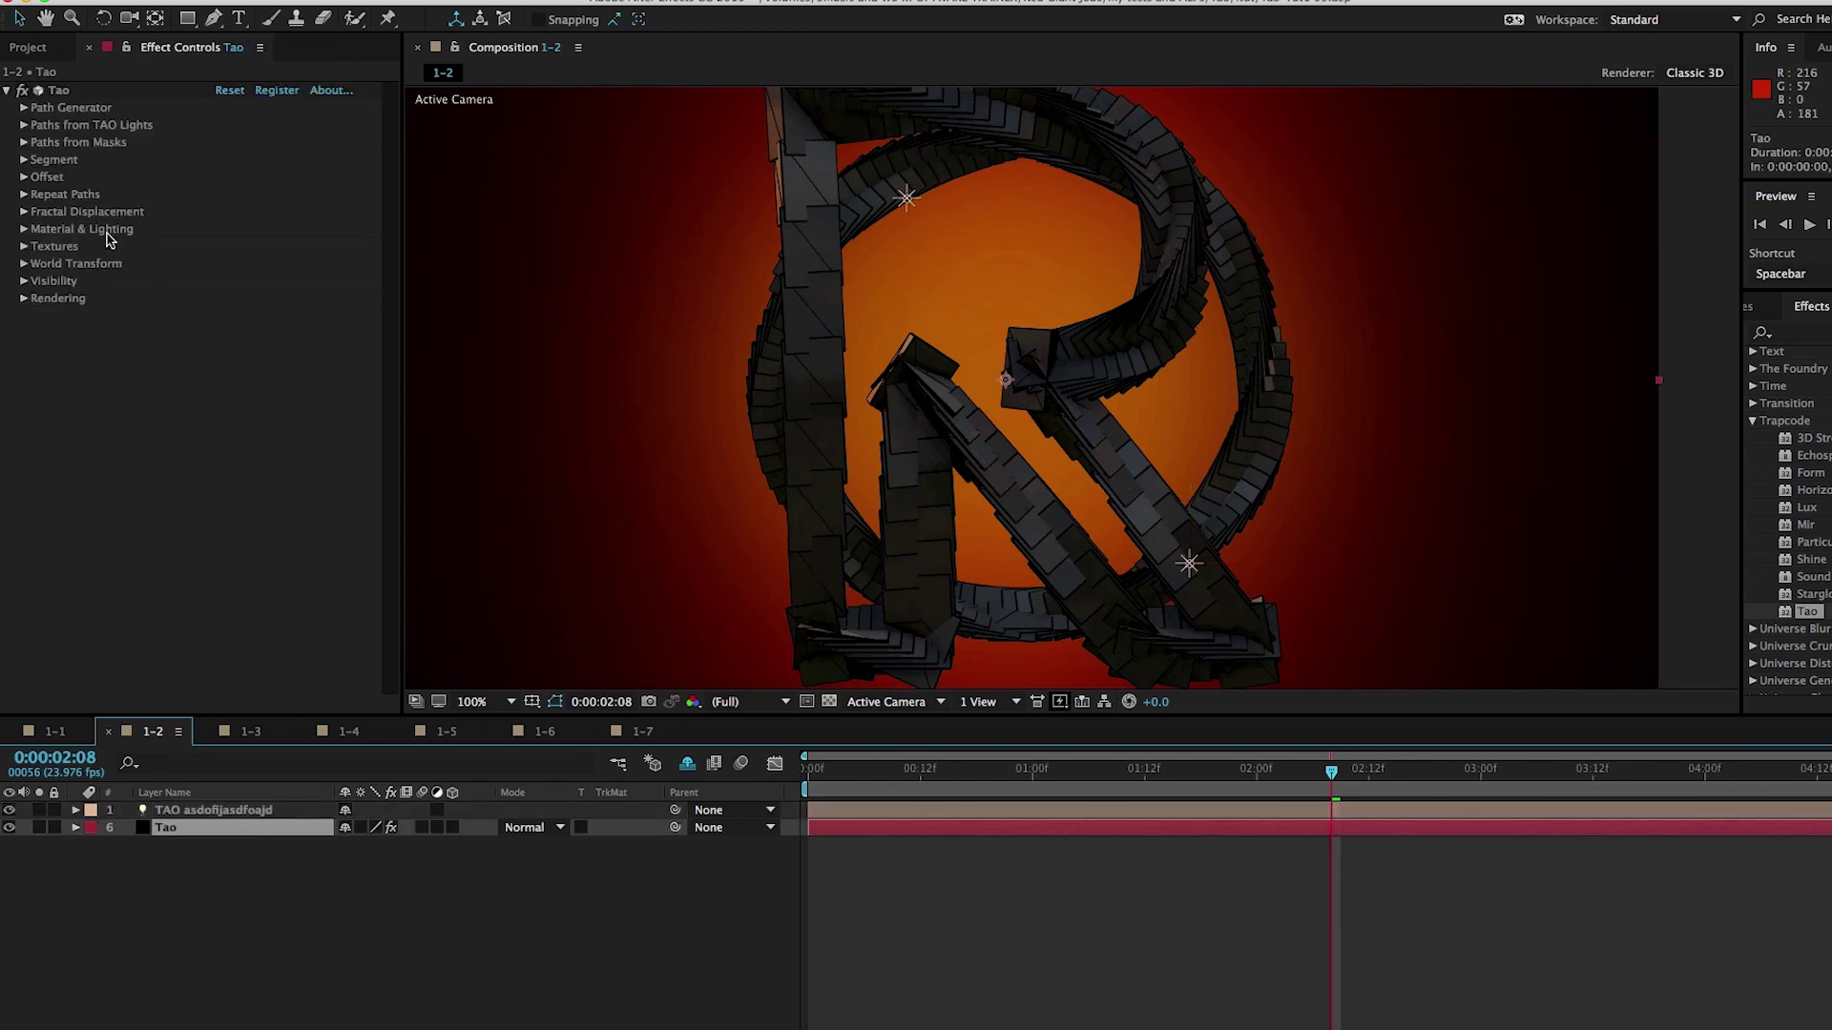
left_click(22, 108)
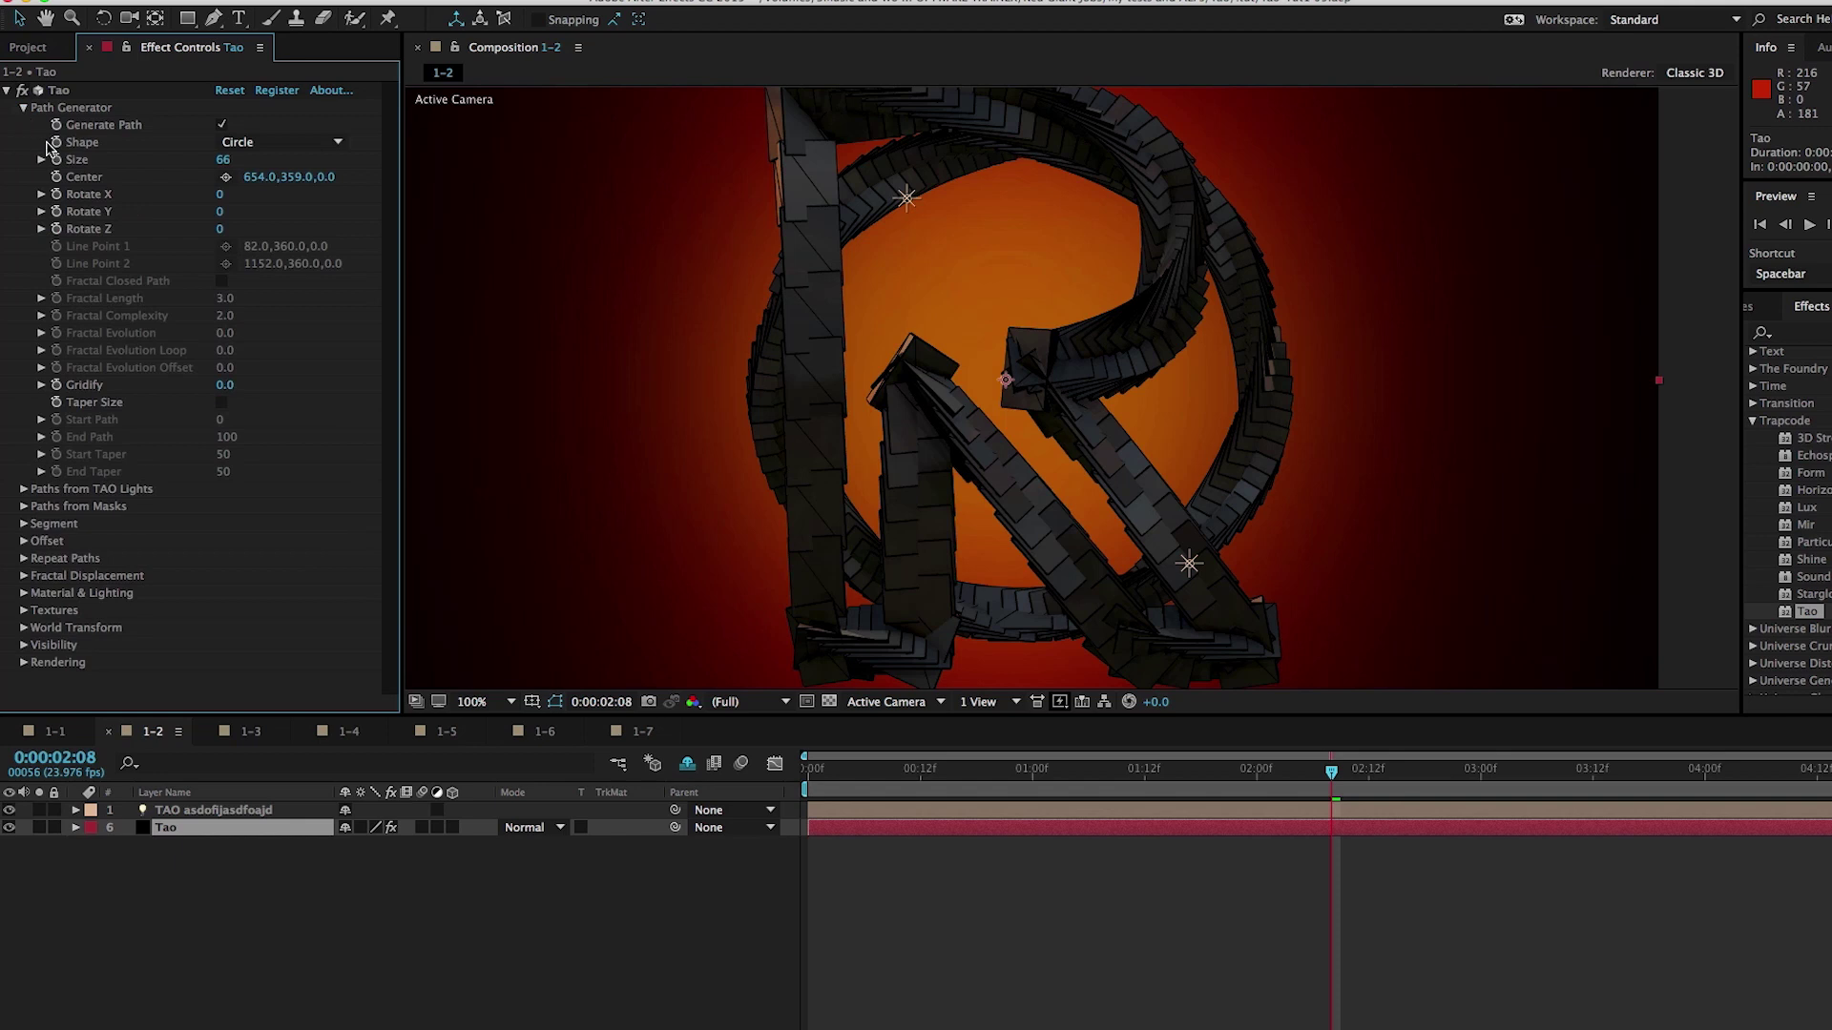
left_click(222, 125)
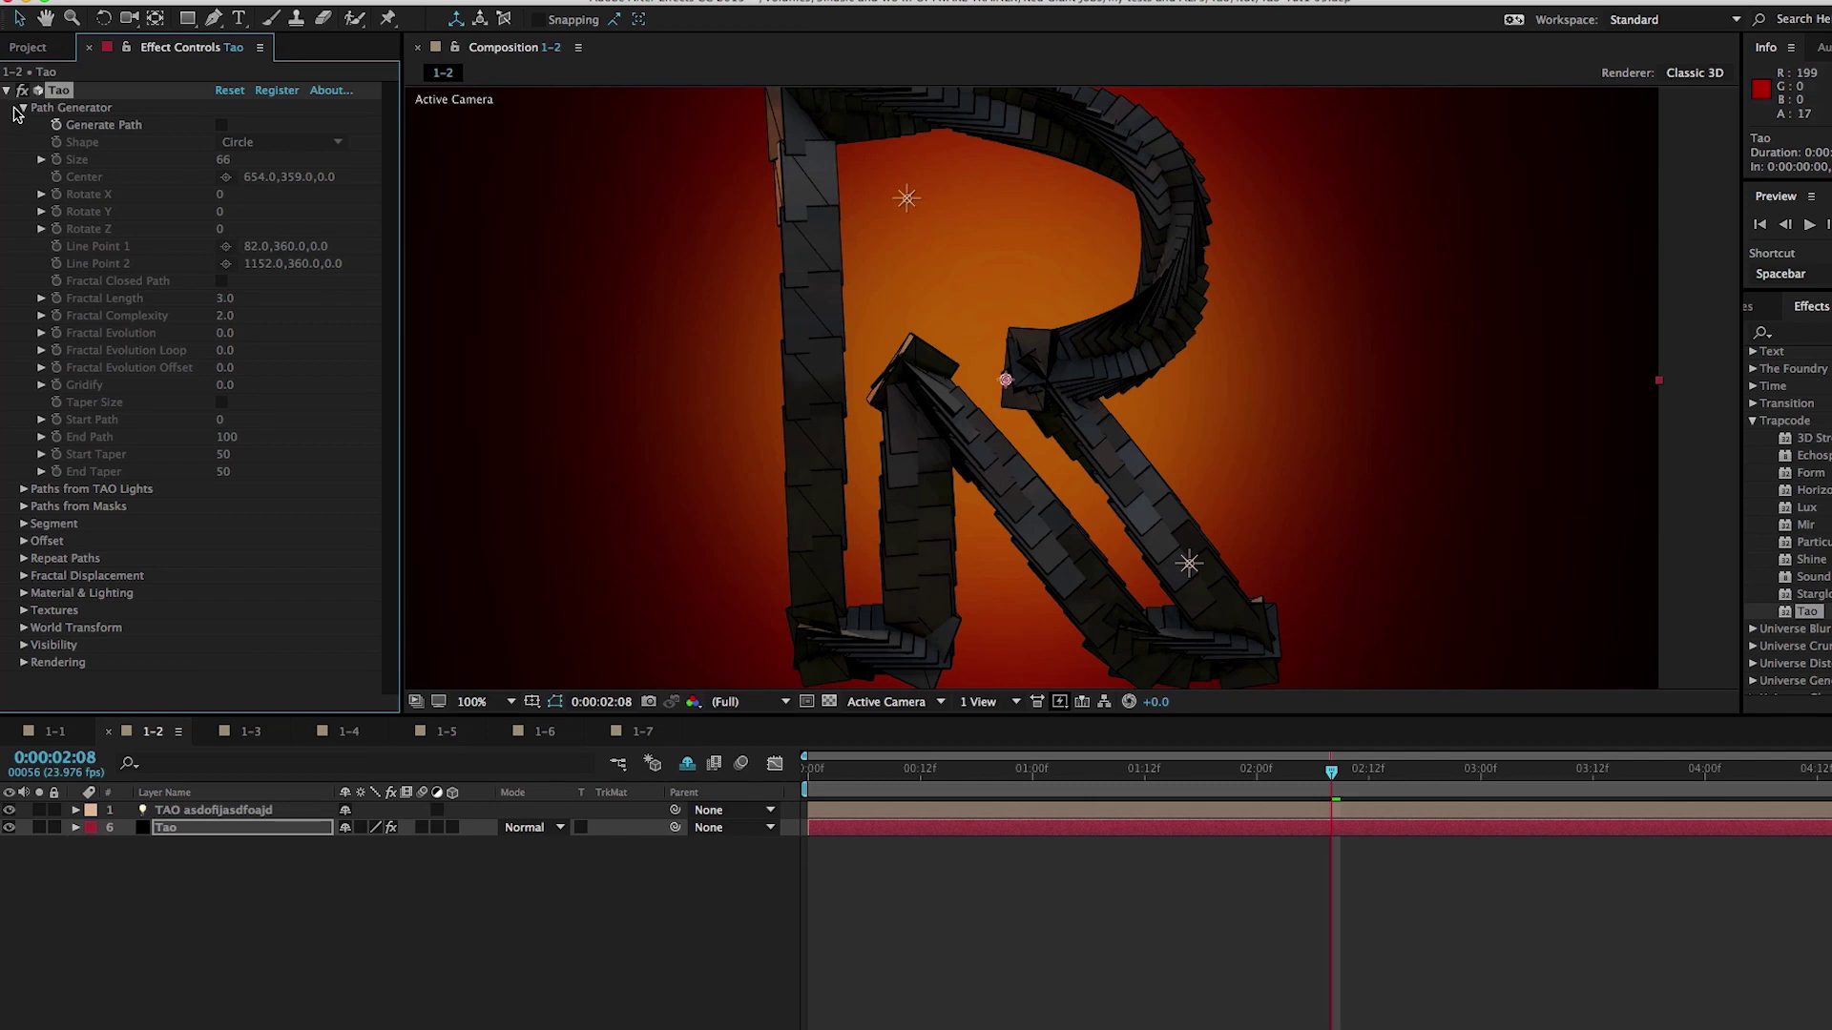
left_click(22, 108)
Preview the R-shaped geometry from the start and return to about frame 20.
left_click(826, 771)
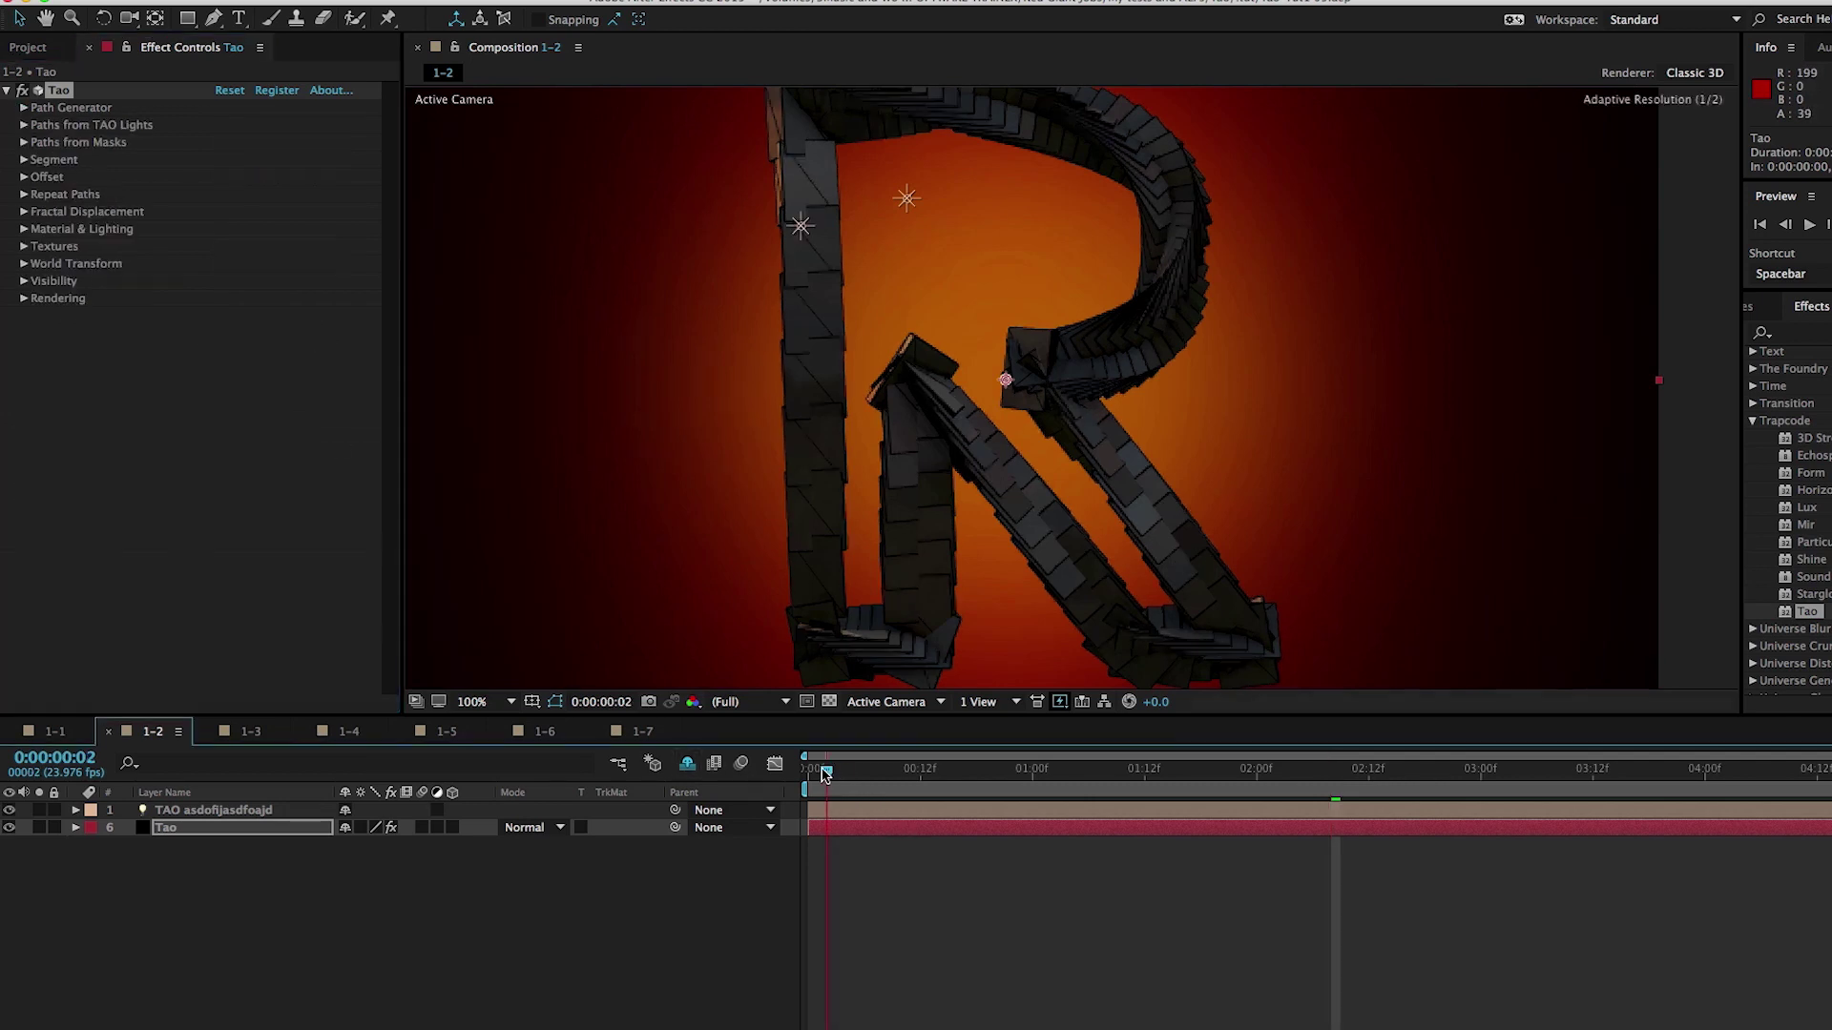
key("space")
key("space")
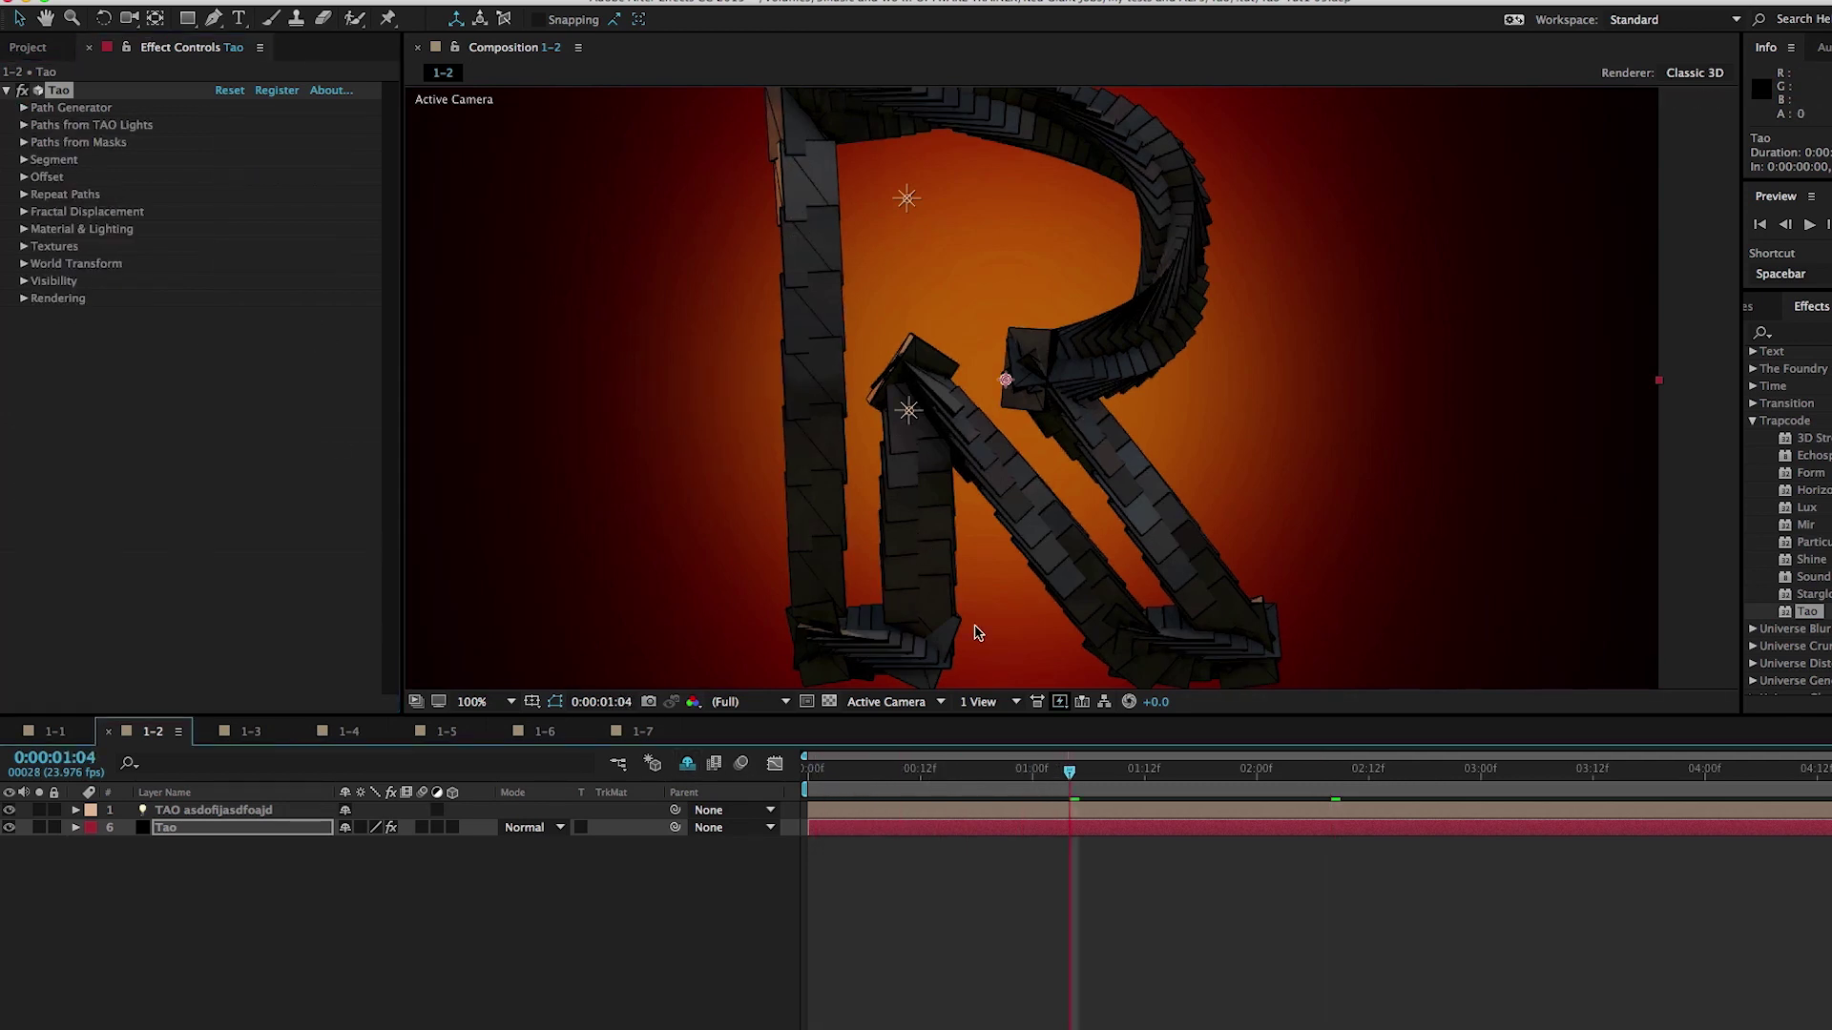
left_click(931, 771)
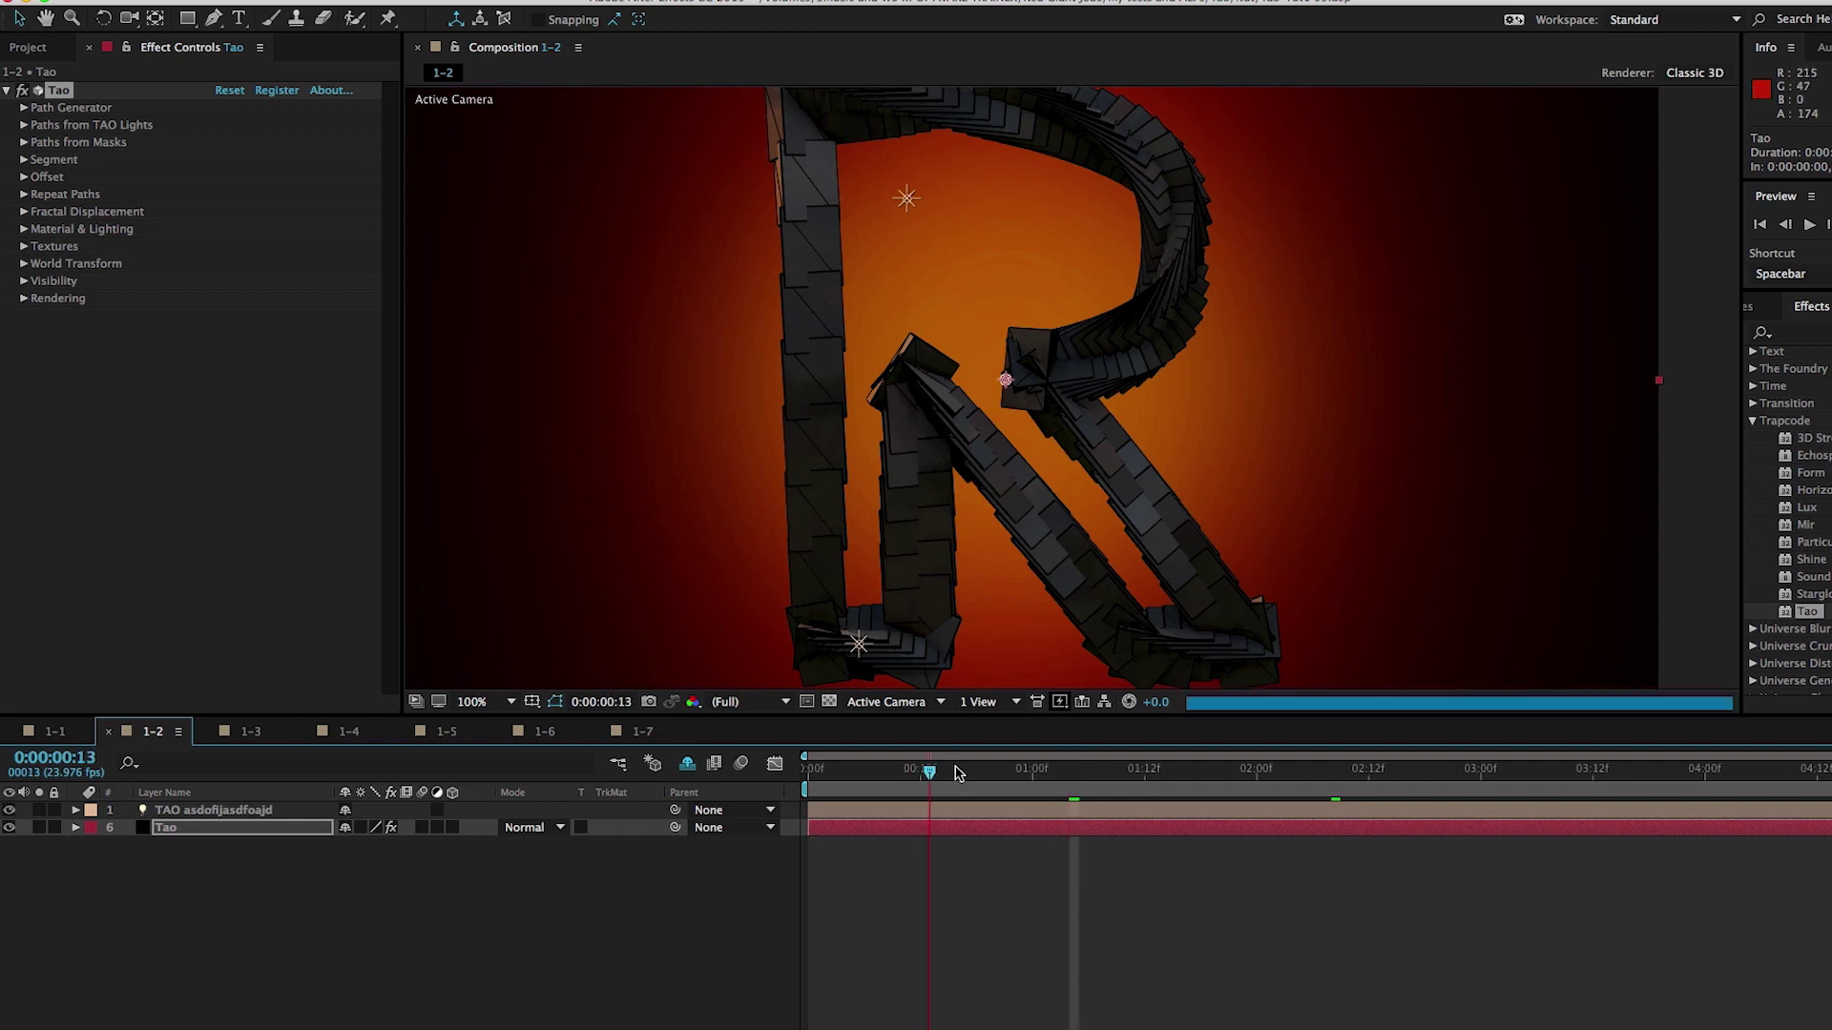
key("space")
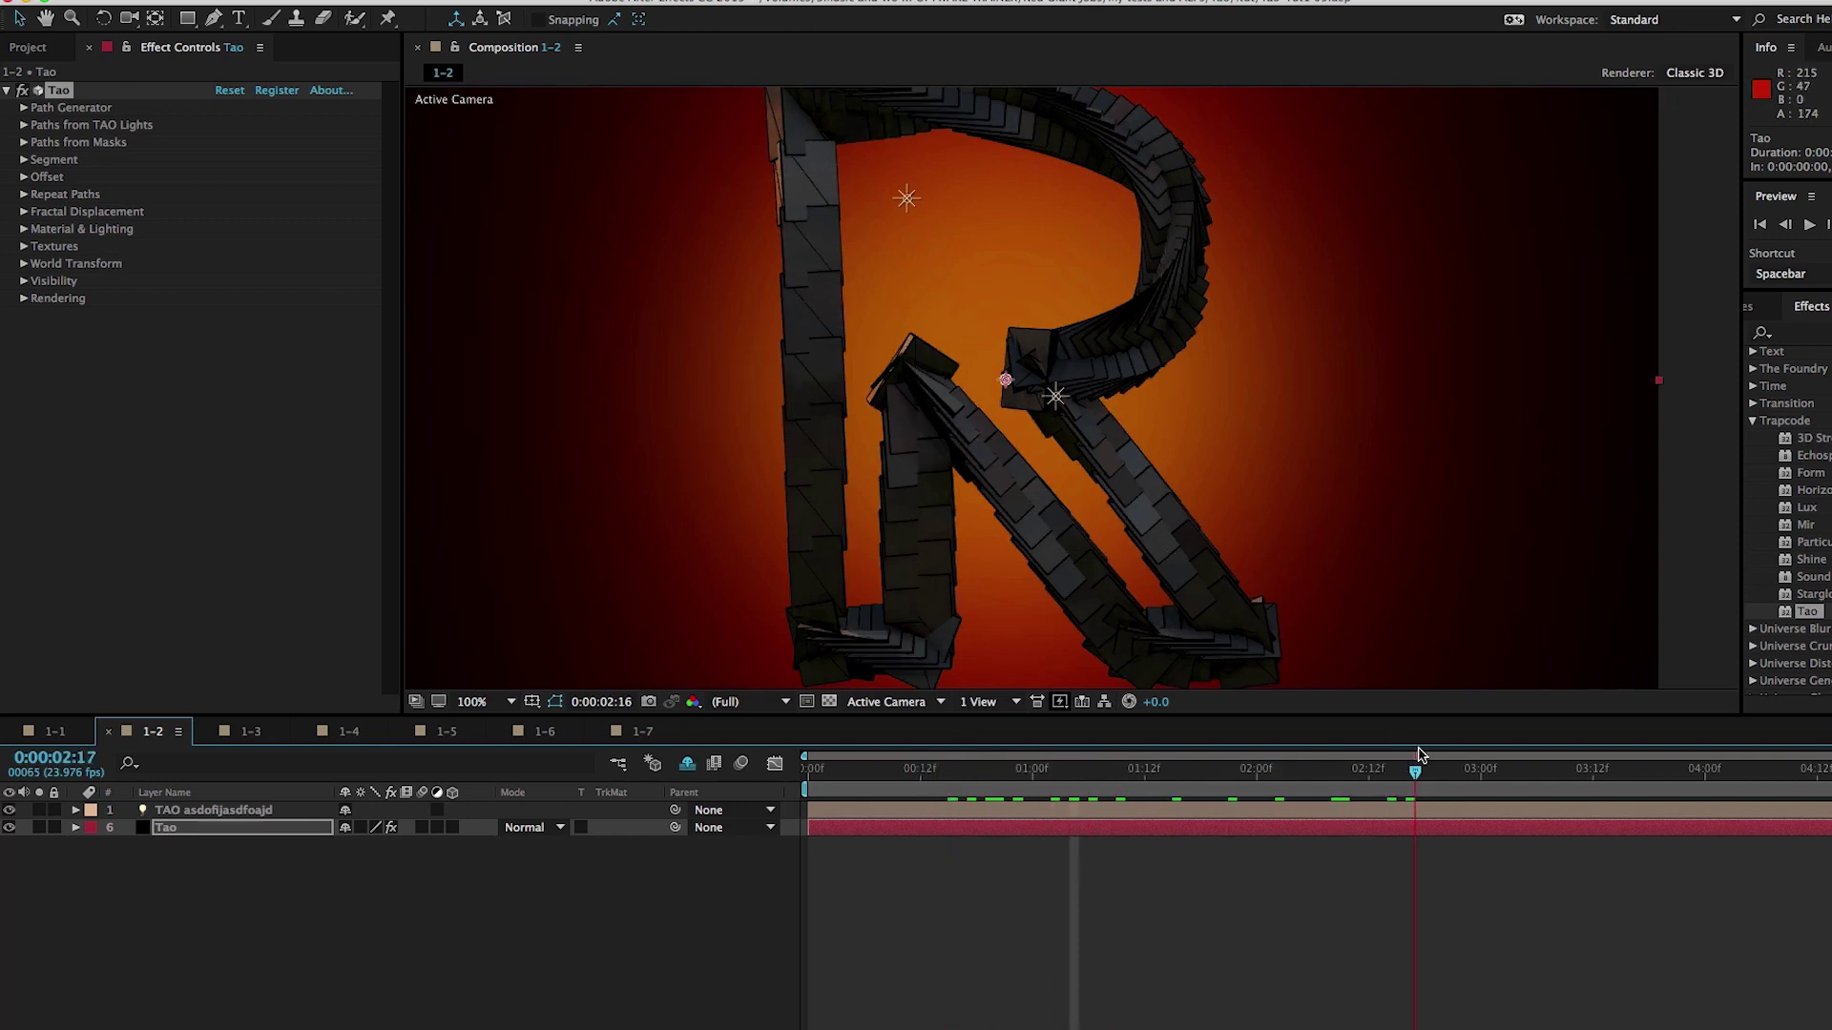
left_click_drag(1419, 757, 967, 758)
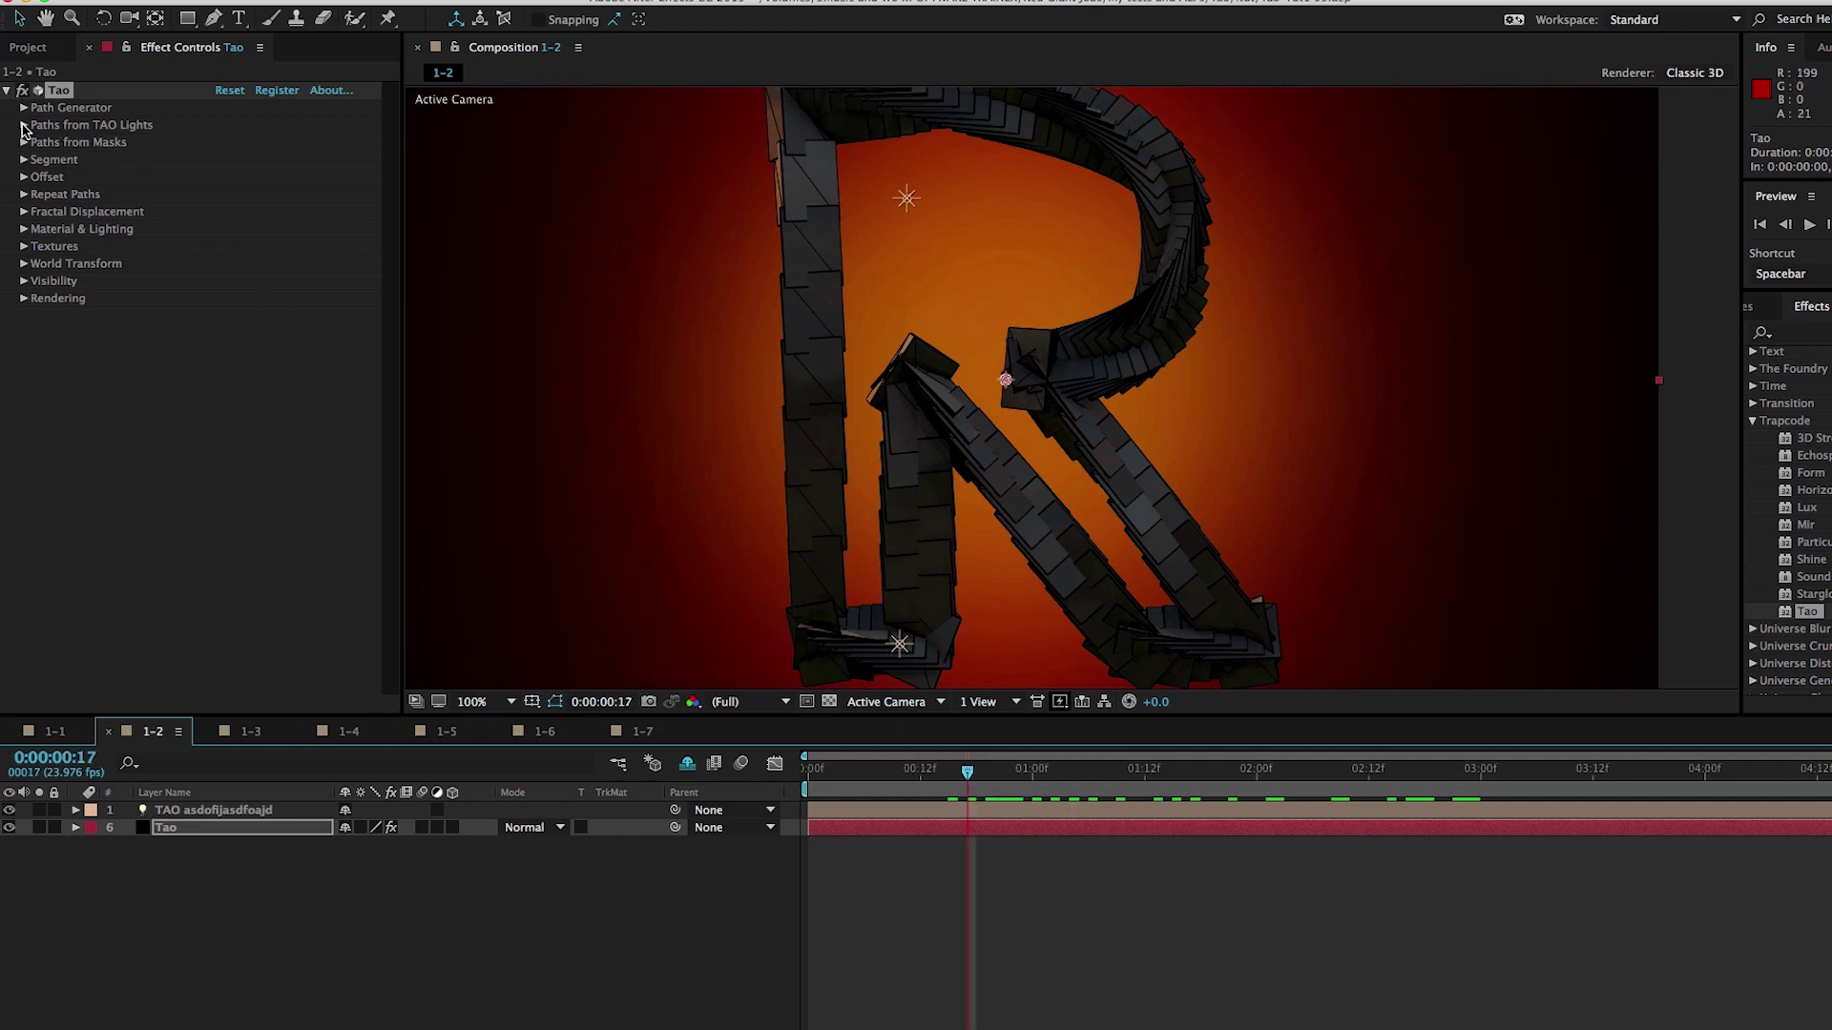
Set TAO Lights Mode to Build-up and scrub forward to watch the R grow.
left_click(24, 125)
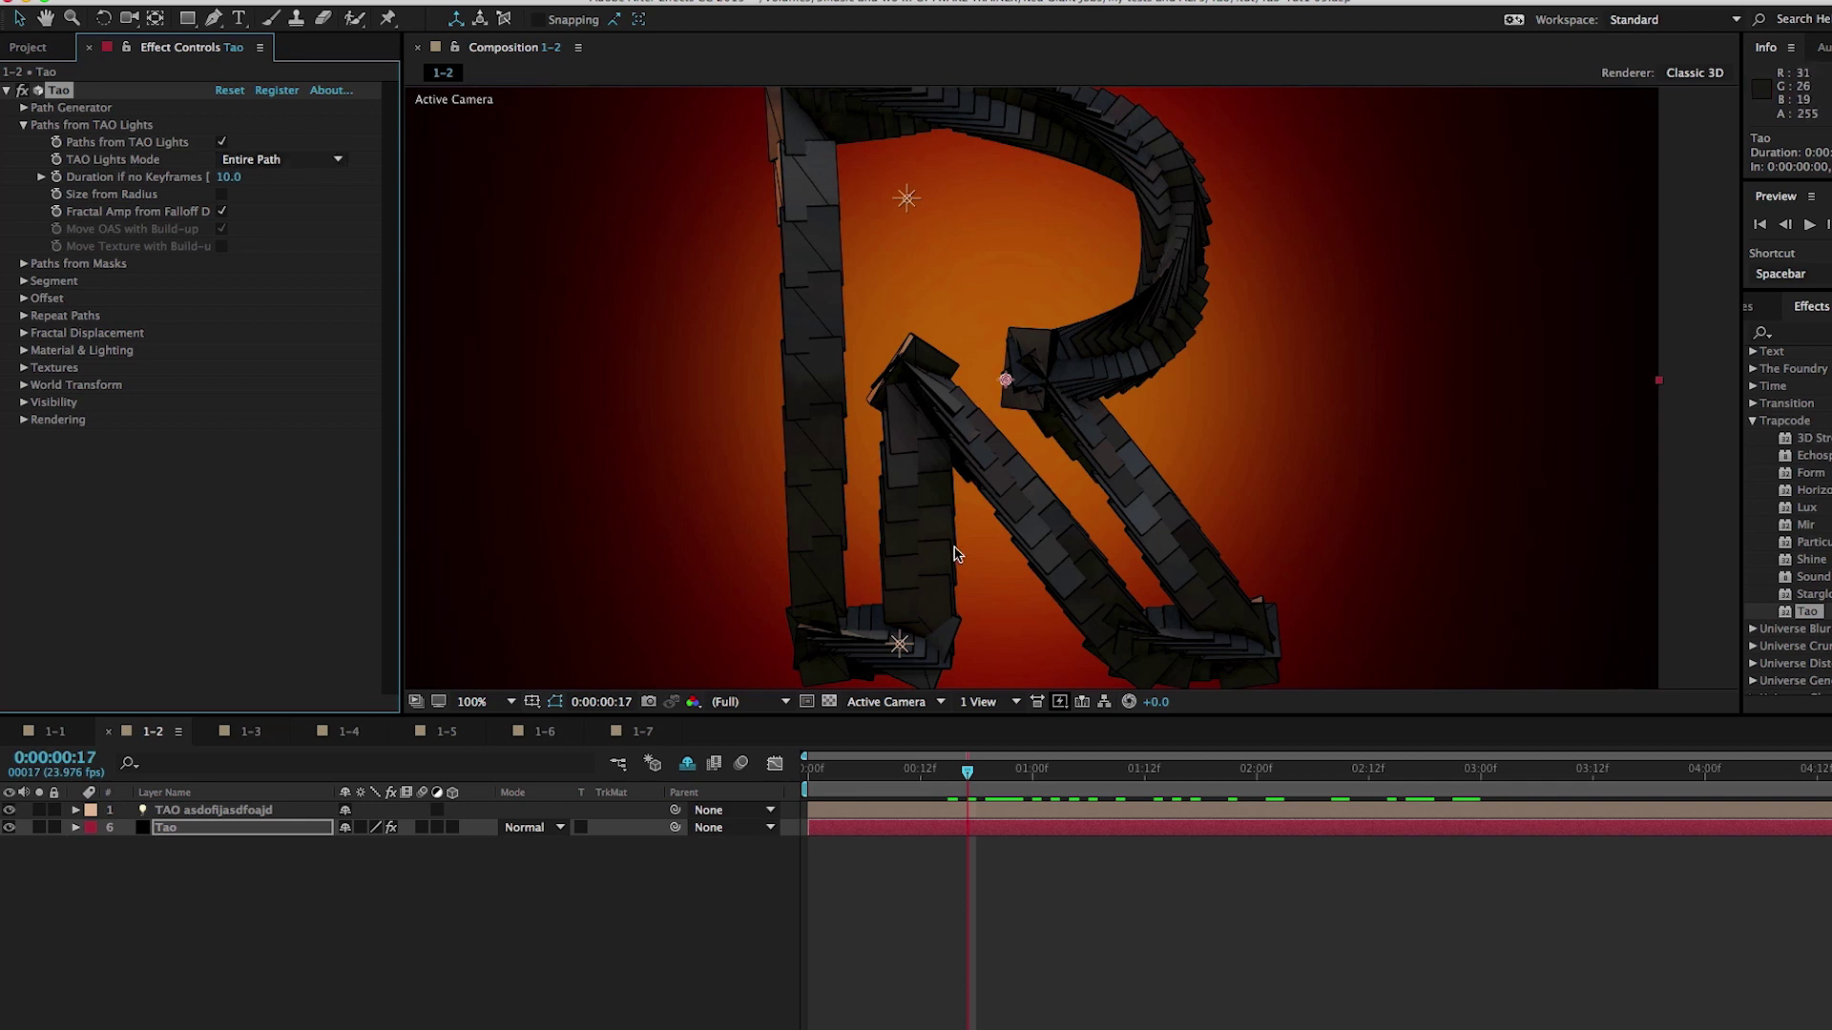
left_click(277, 161)
left_click(266, 199)
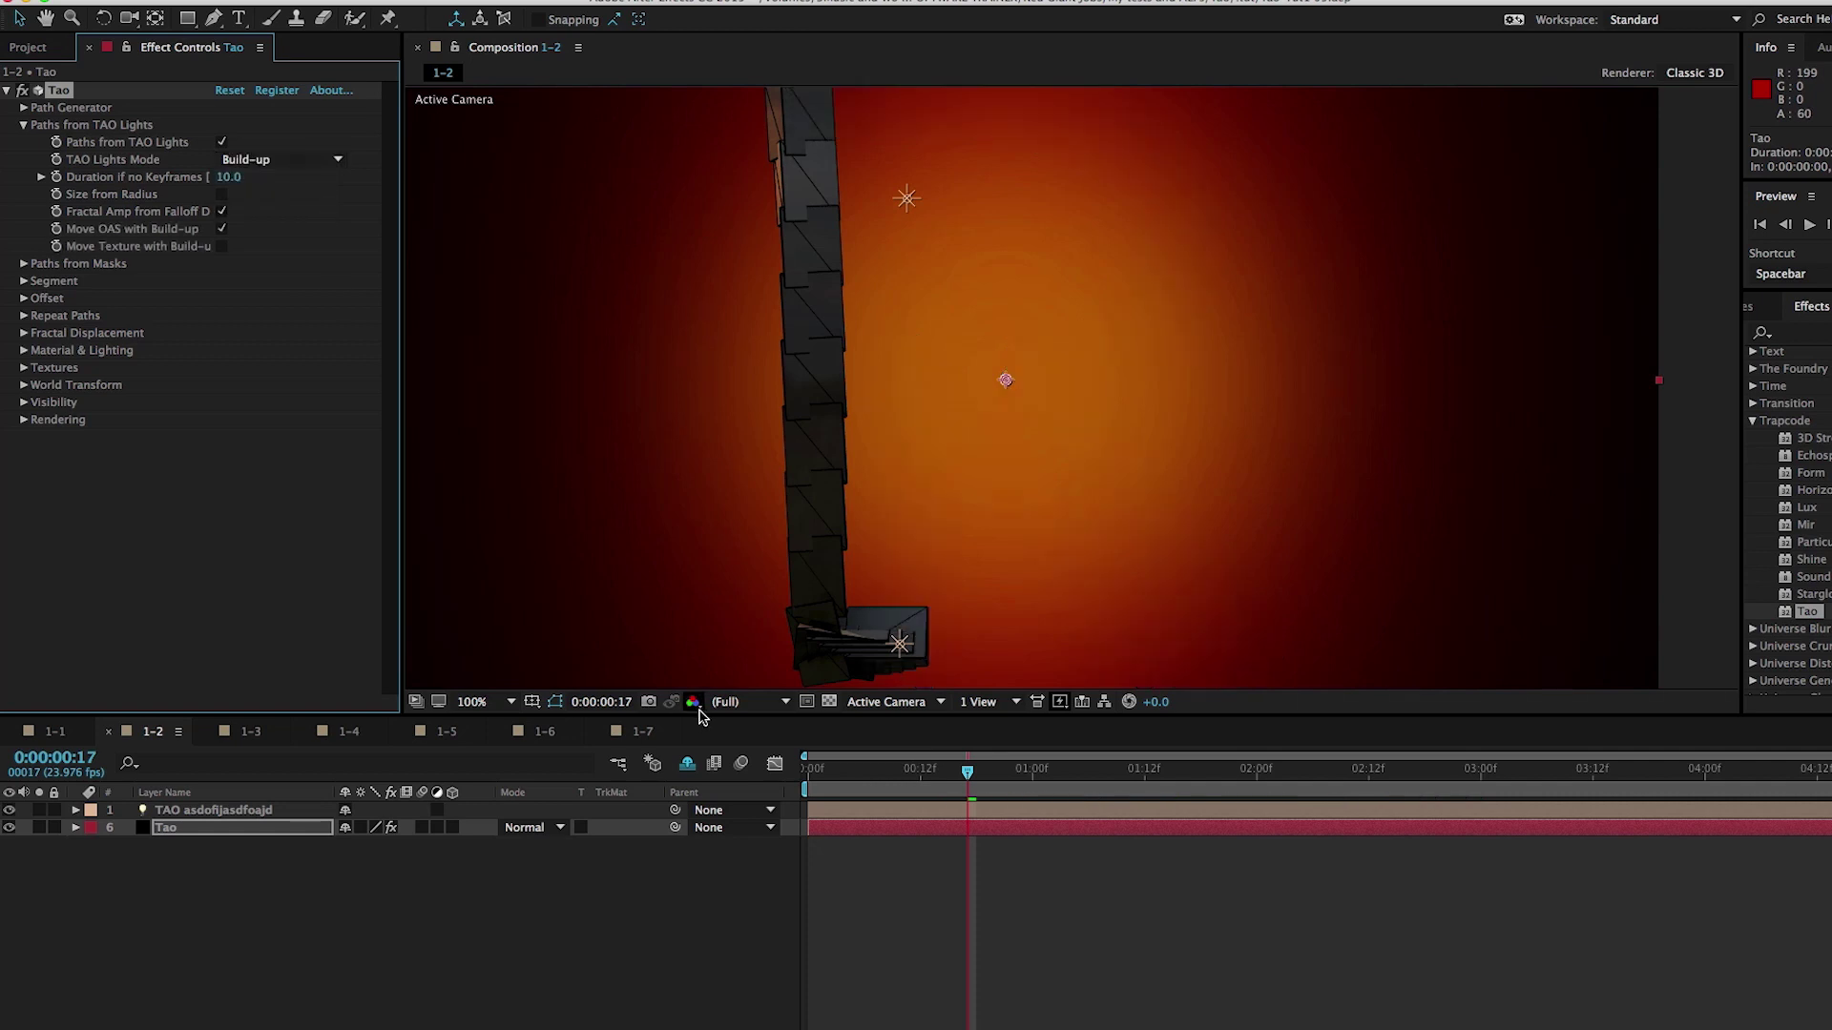
left_click_drag(833, 769, 1118, 827)
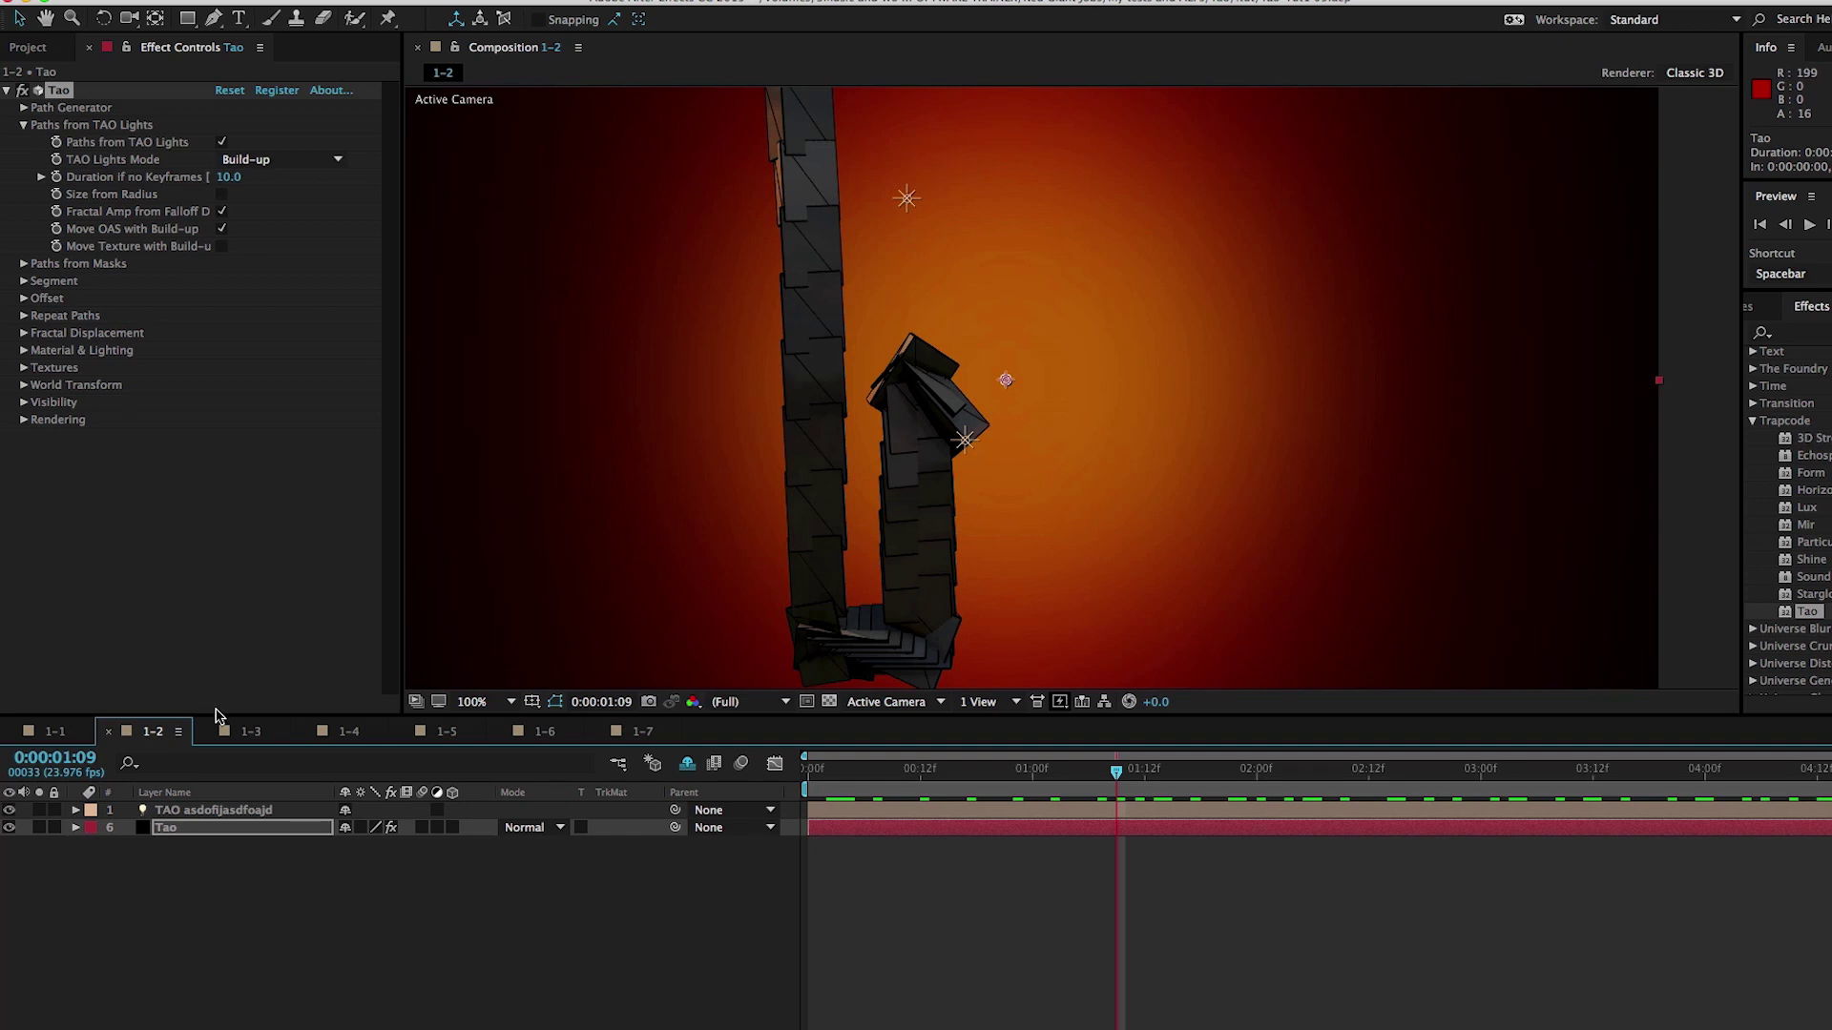
In composition 1-3, set Tao's TAO Lights Mode to Build-up, scrub through, then go to 1-4.
left_click(243, 736)
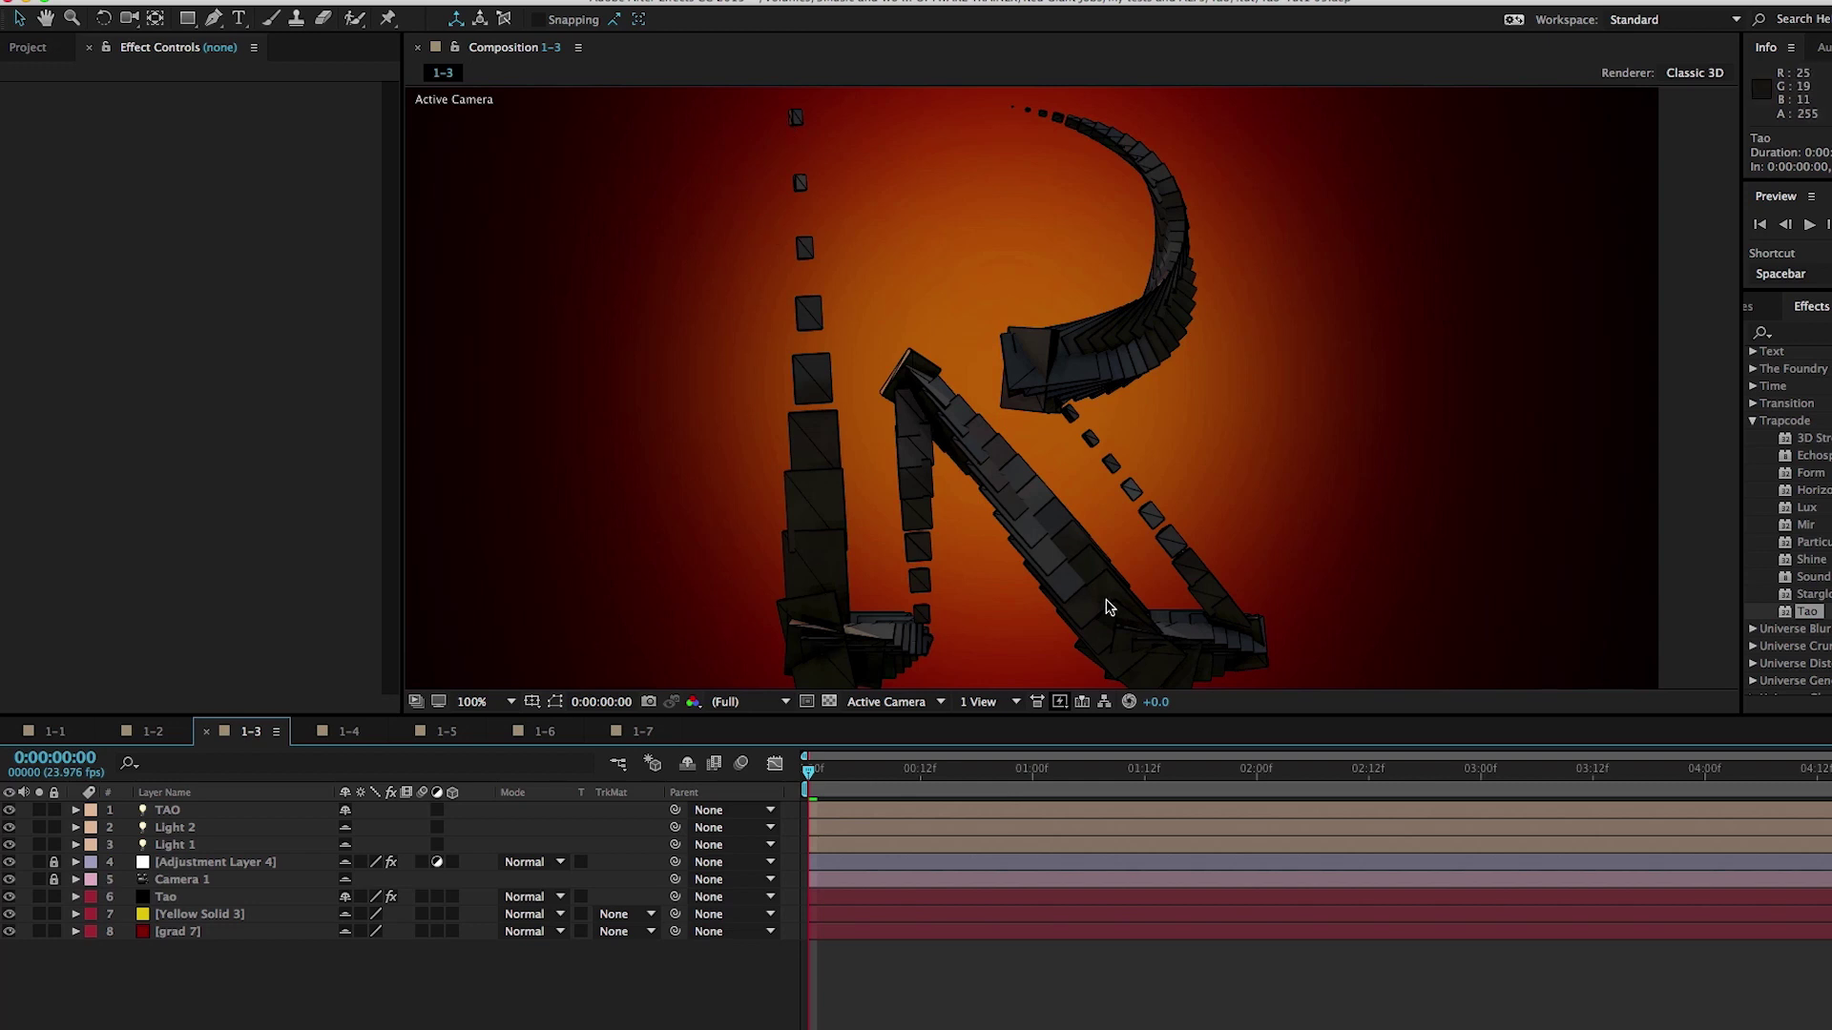
mouse_move(883, 774)
left_mouse_down()
mouse_move(1043, 775)
mouse_move(863, 775)
left_mouse_up()
left_click(253, 897)
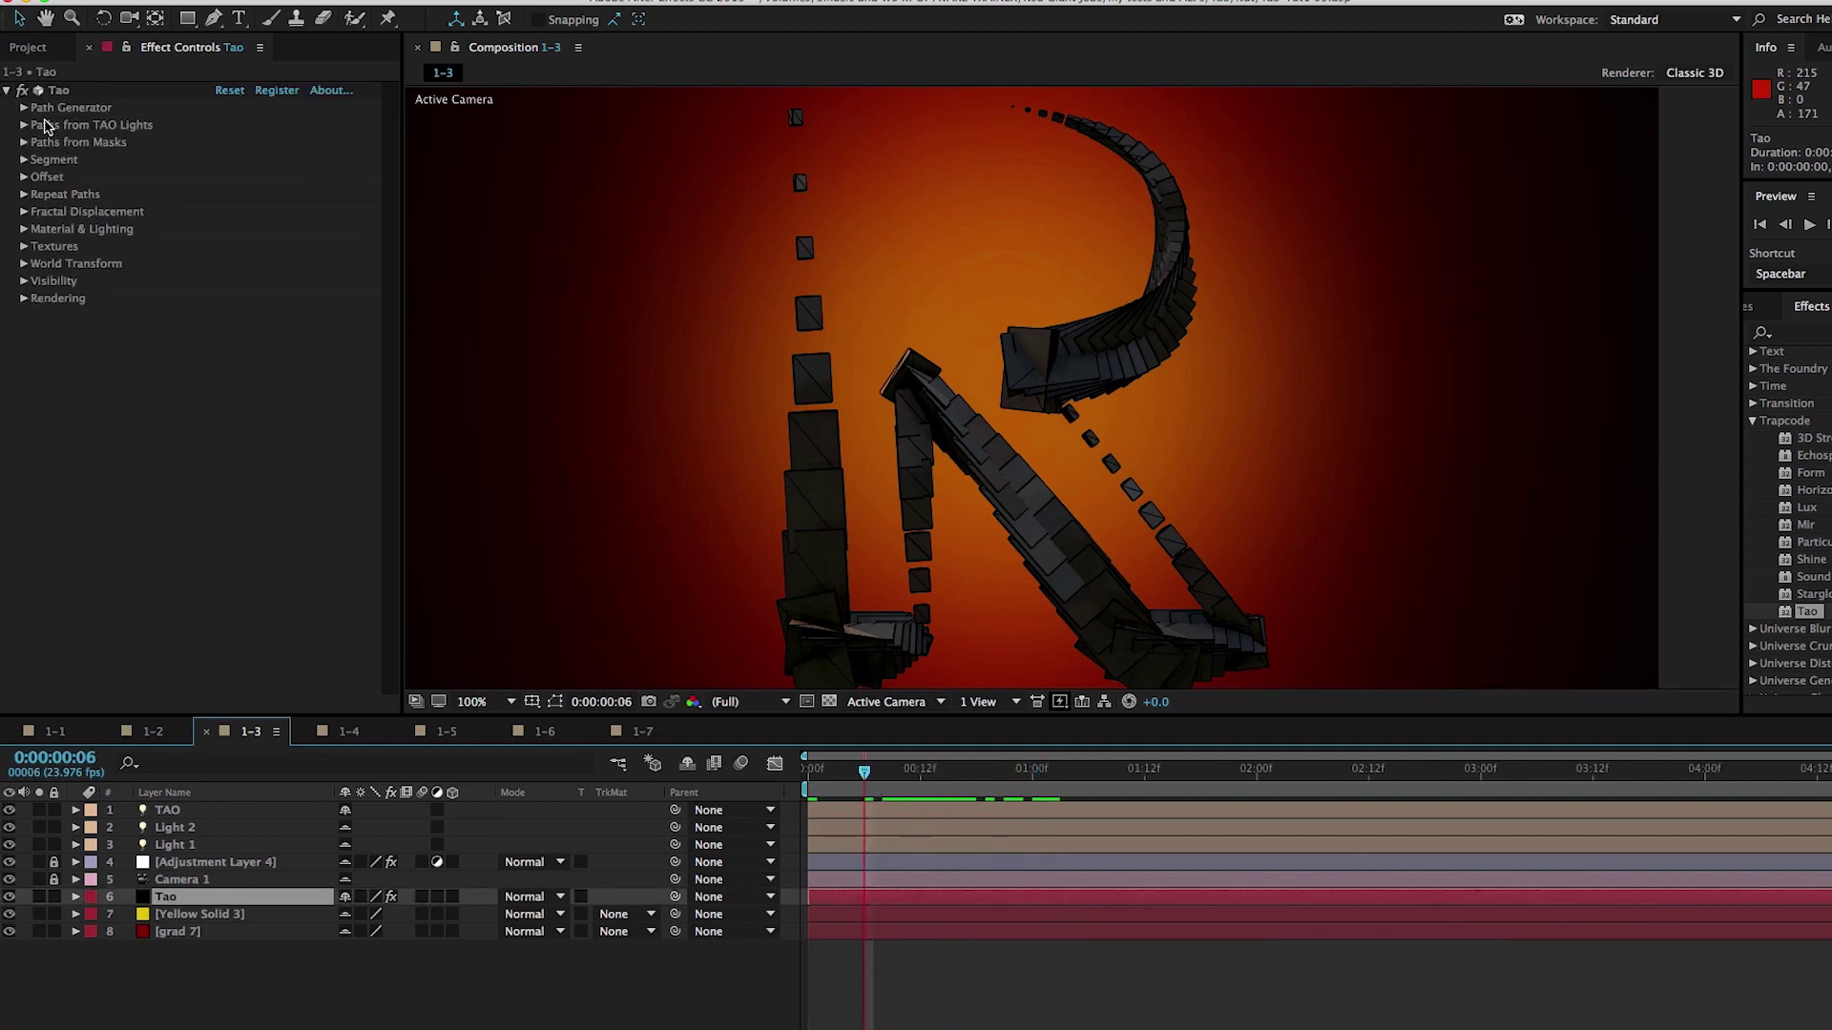
left_click(24, 125)
left_click(256, 160)
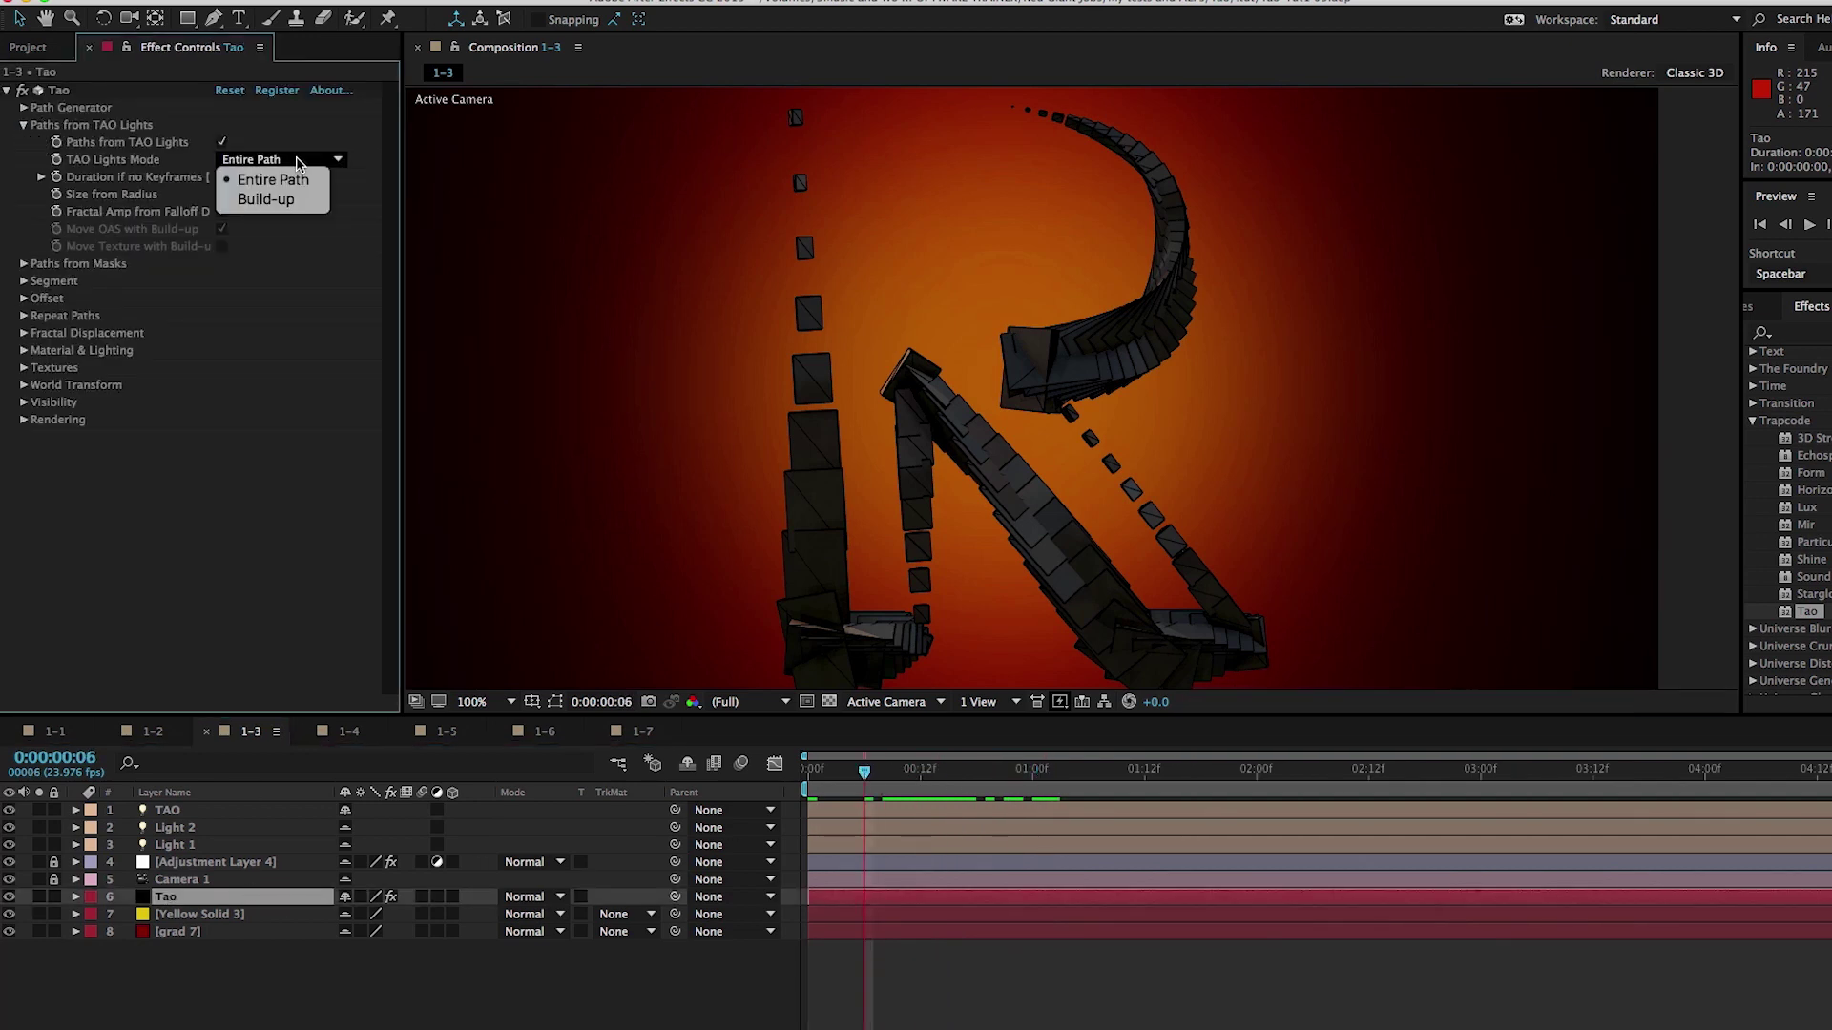
left_click(267, 199)
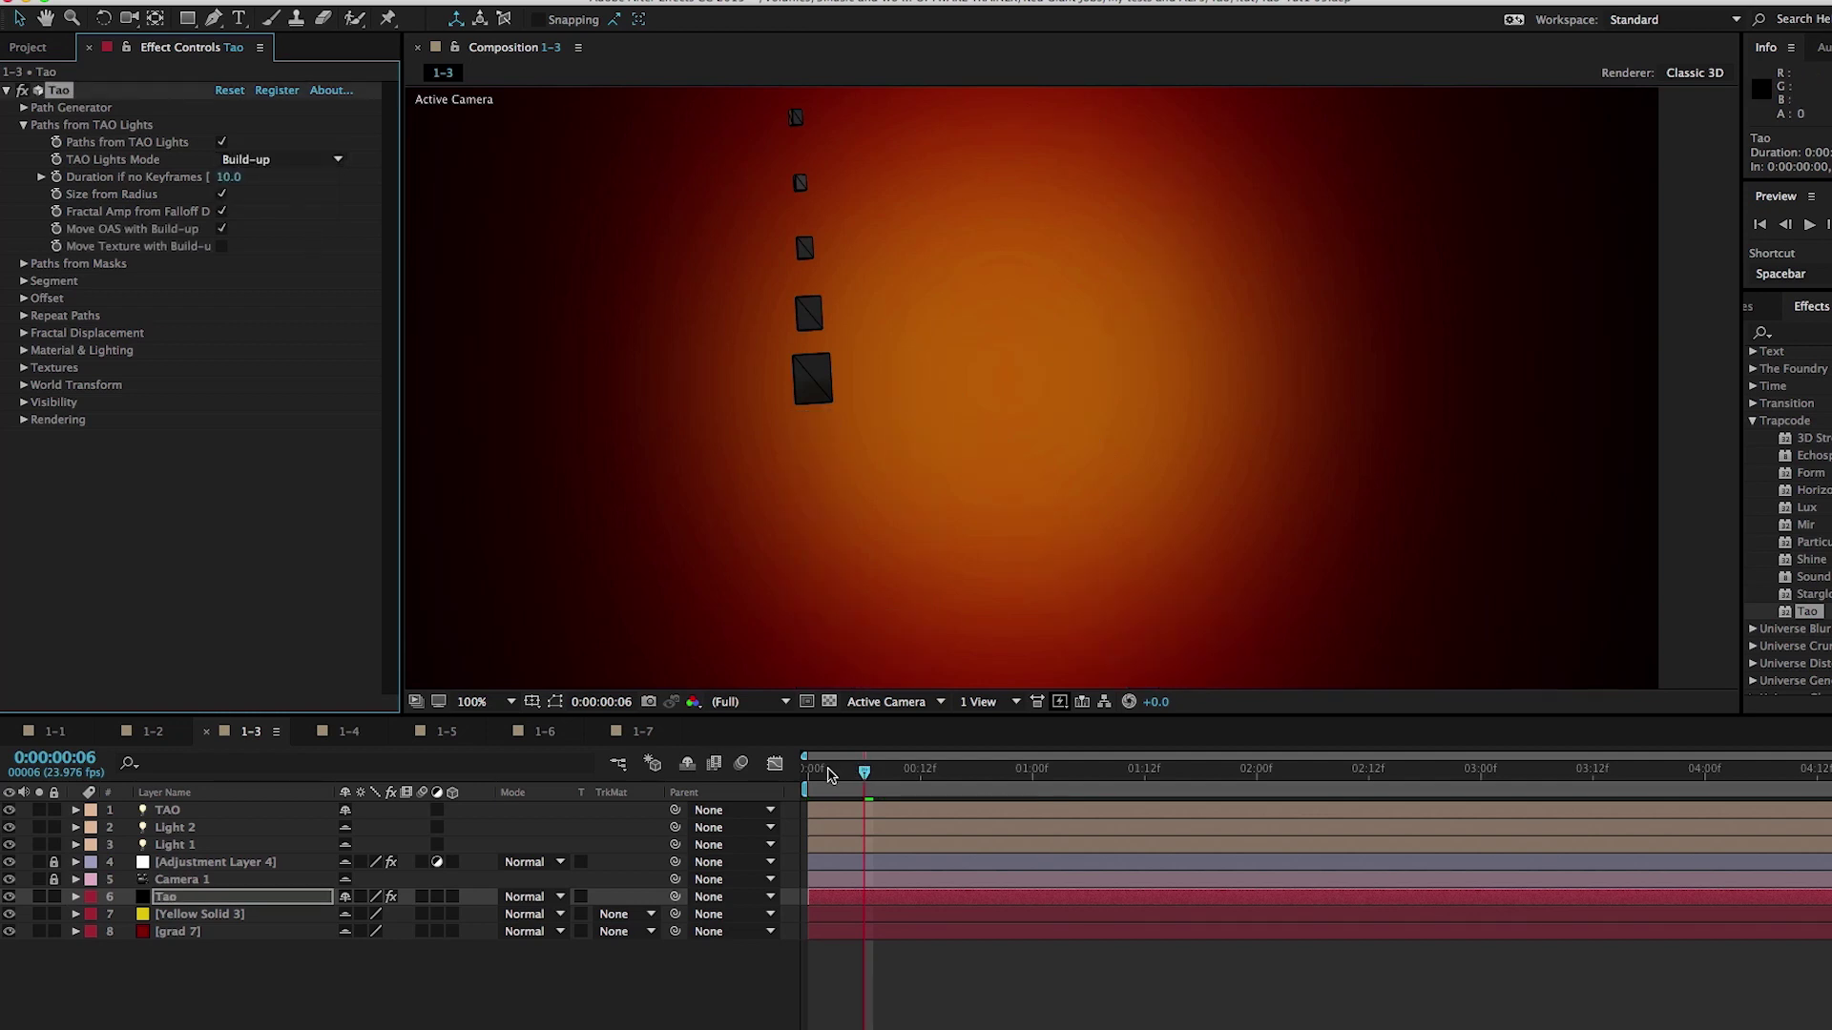
left_click_drag(830, 774, 1754, 738)
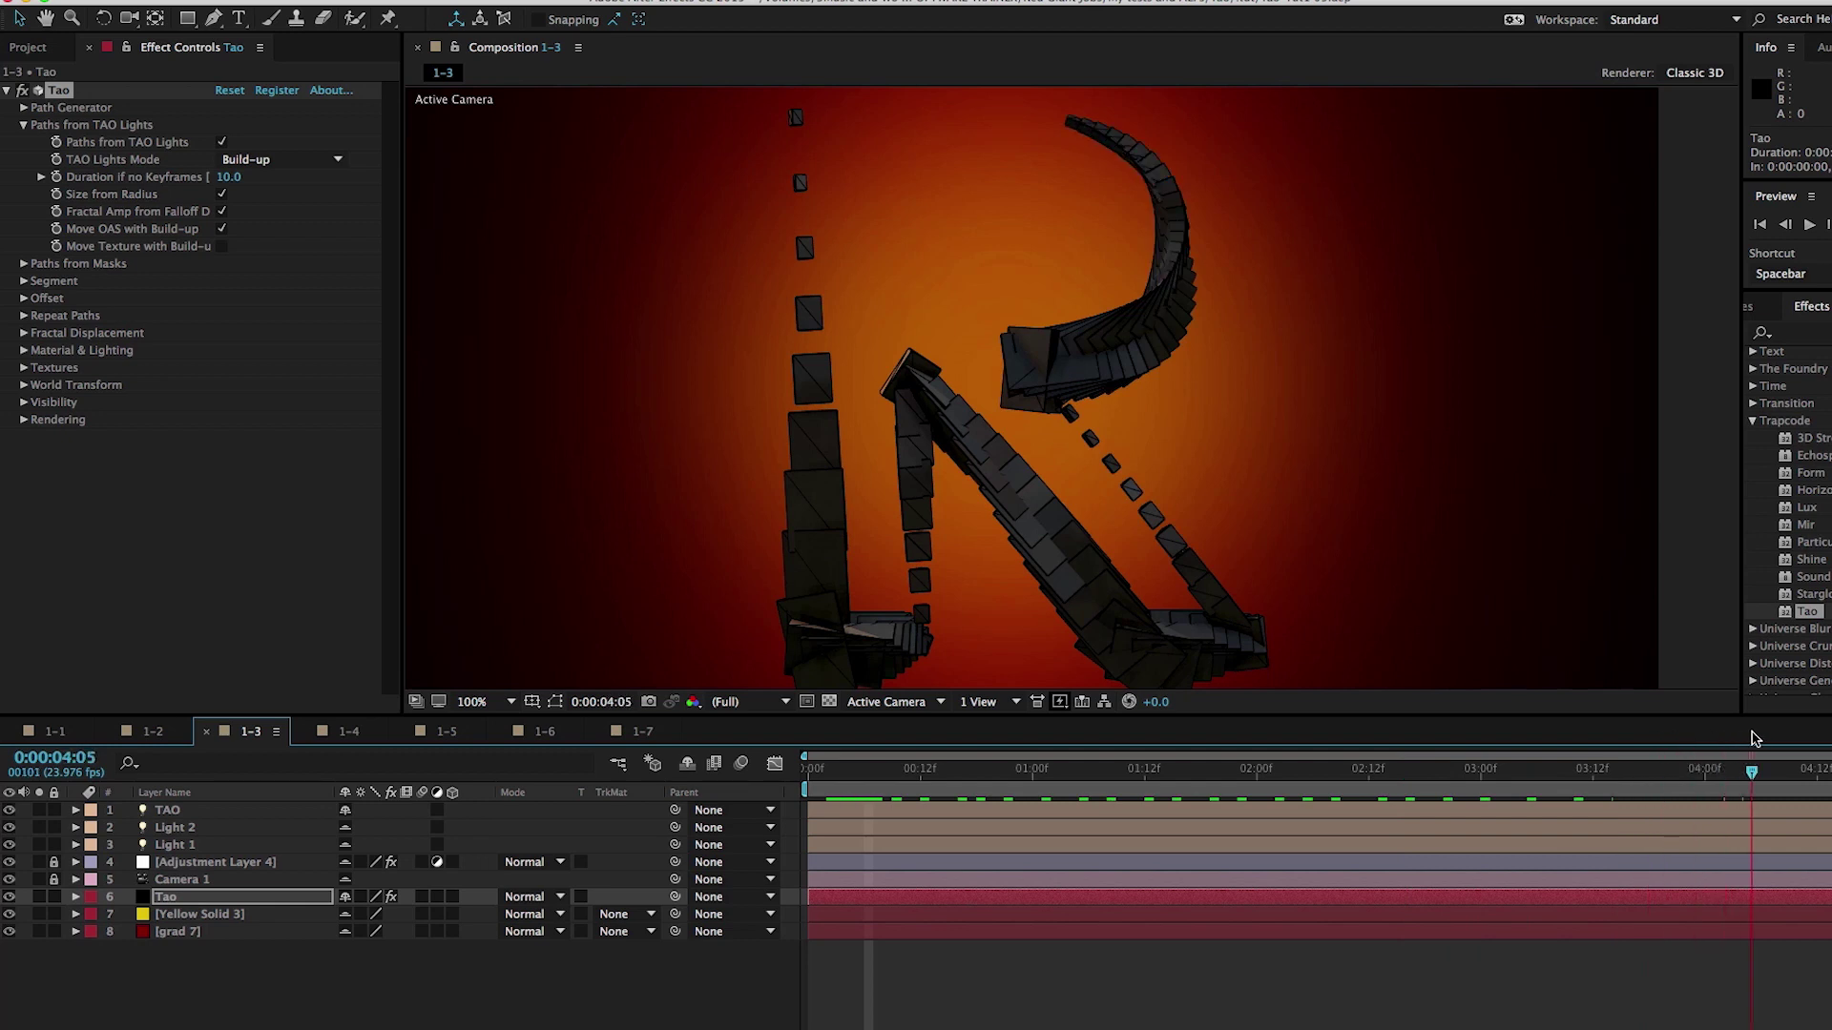
left_click(346, 741)
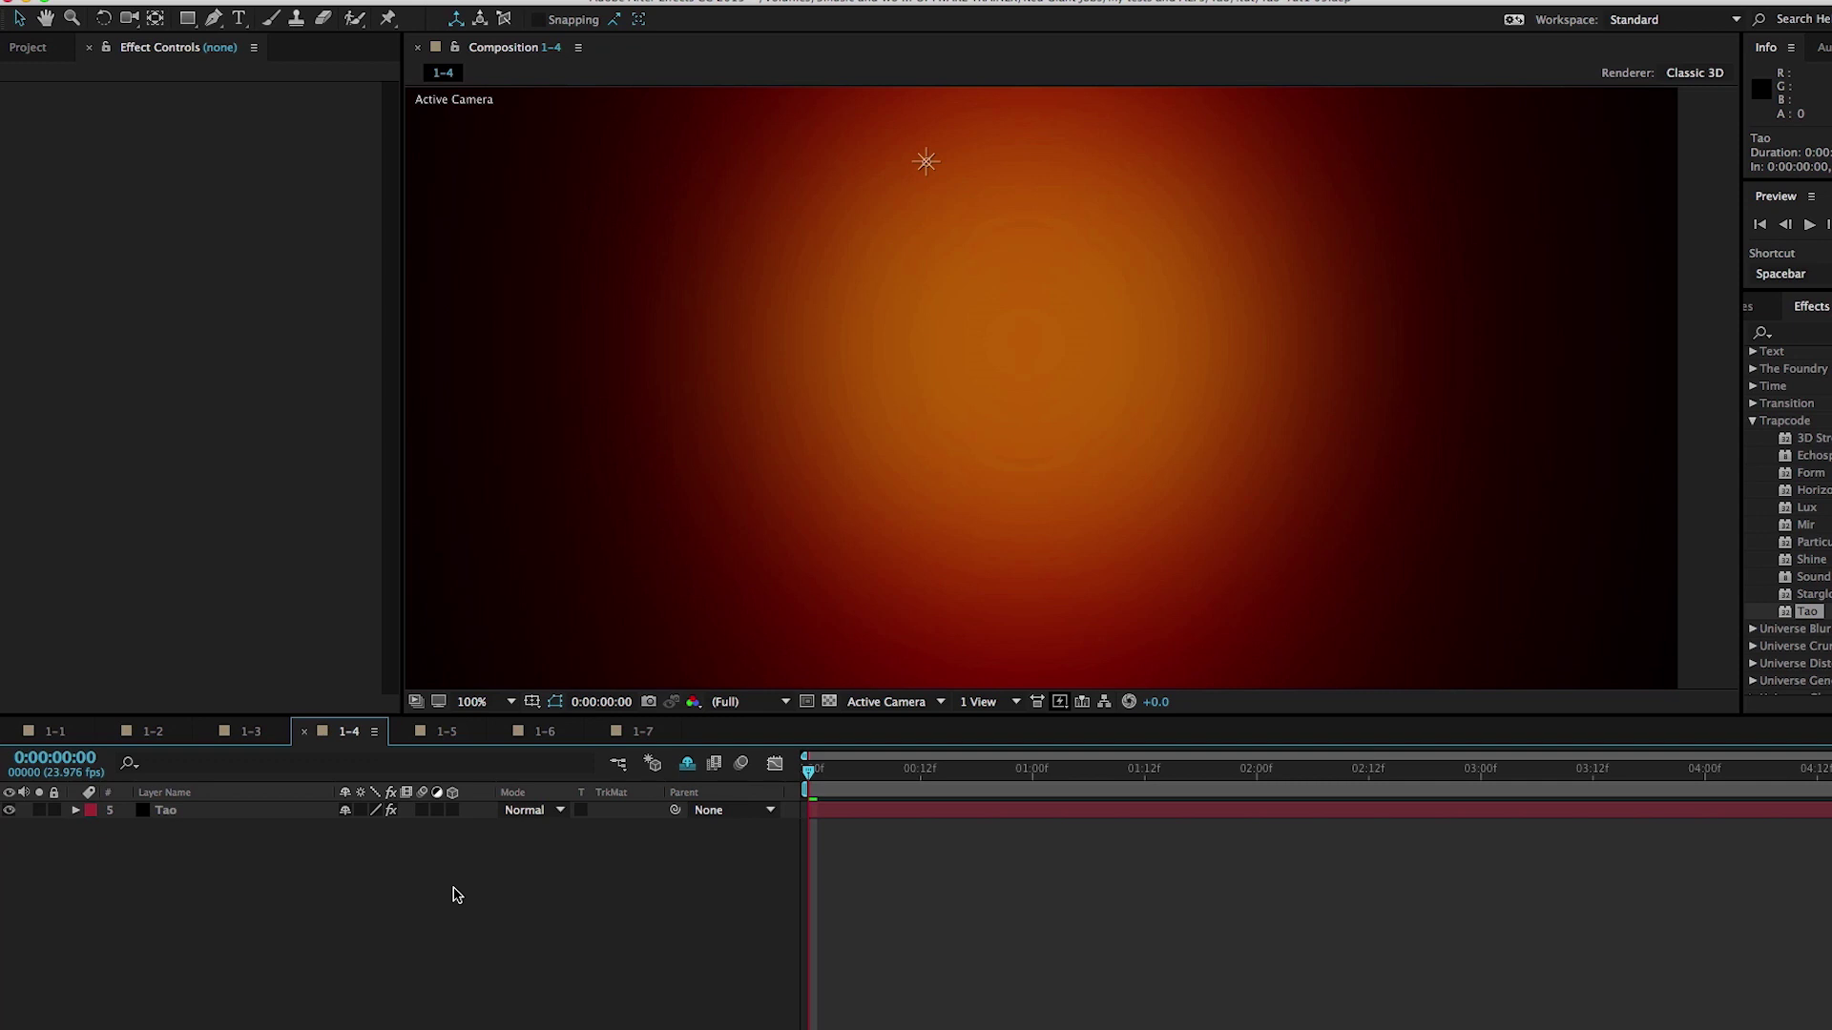
Add a 3D null and a white point light at 100% intensity.
key("ctrl+alt+shift+y")
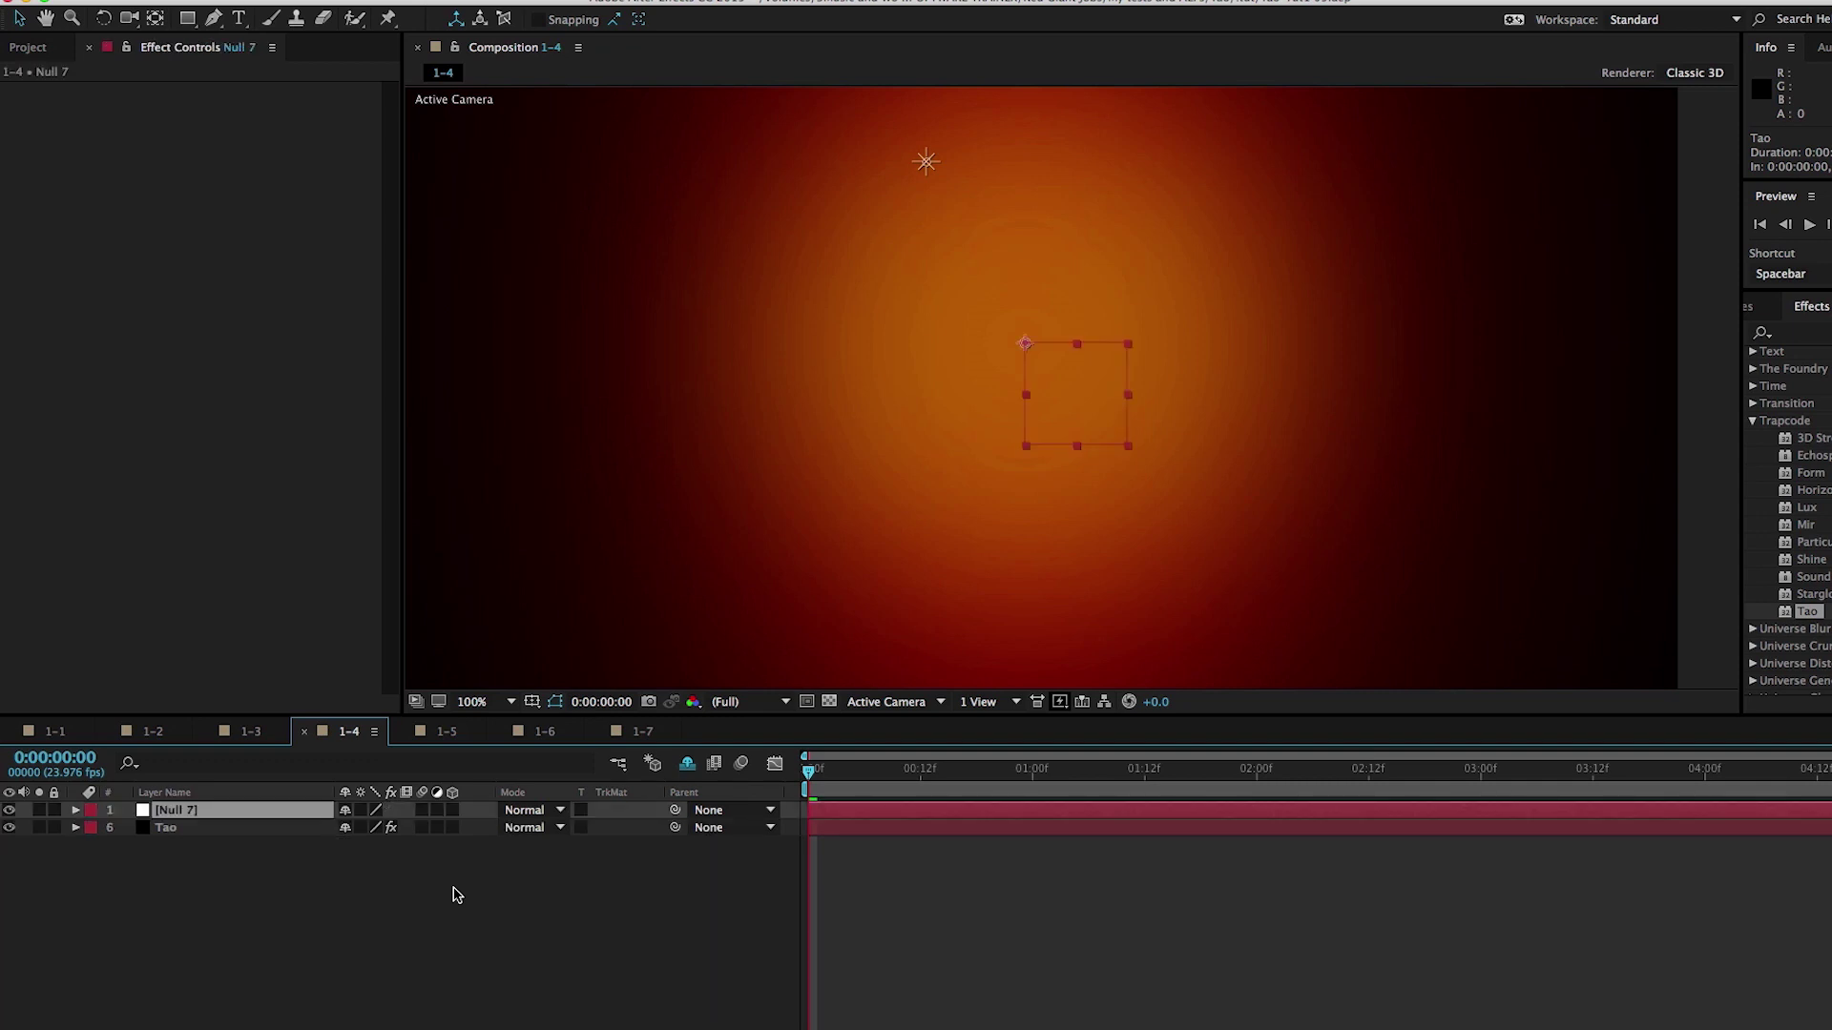
left_click(452, 810)
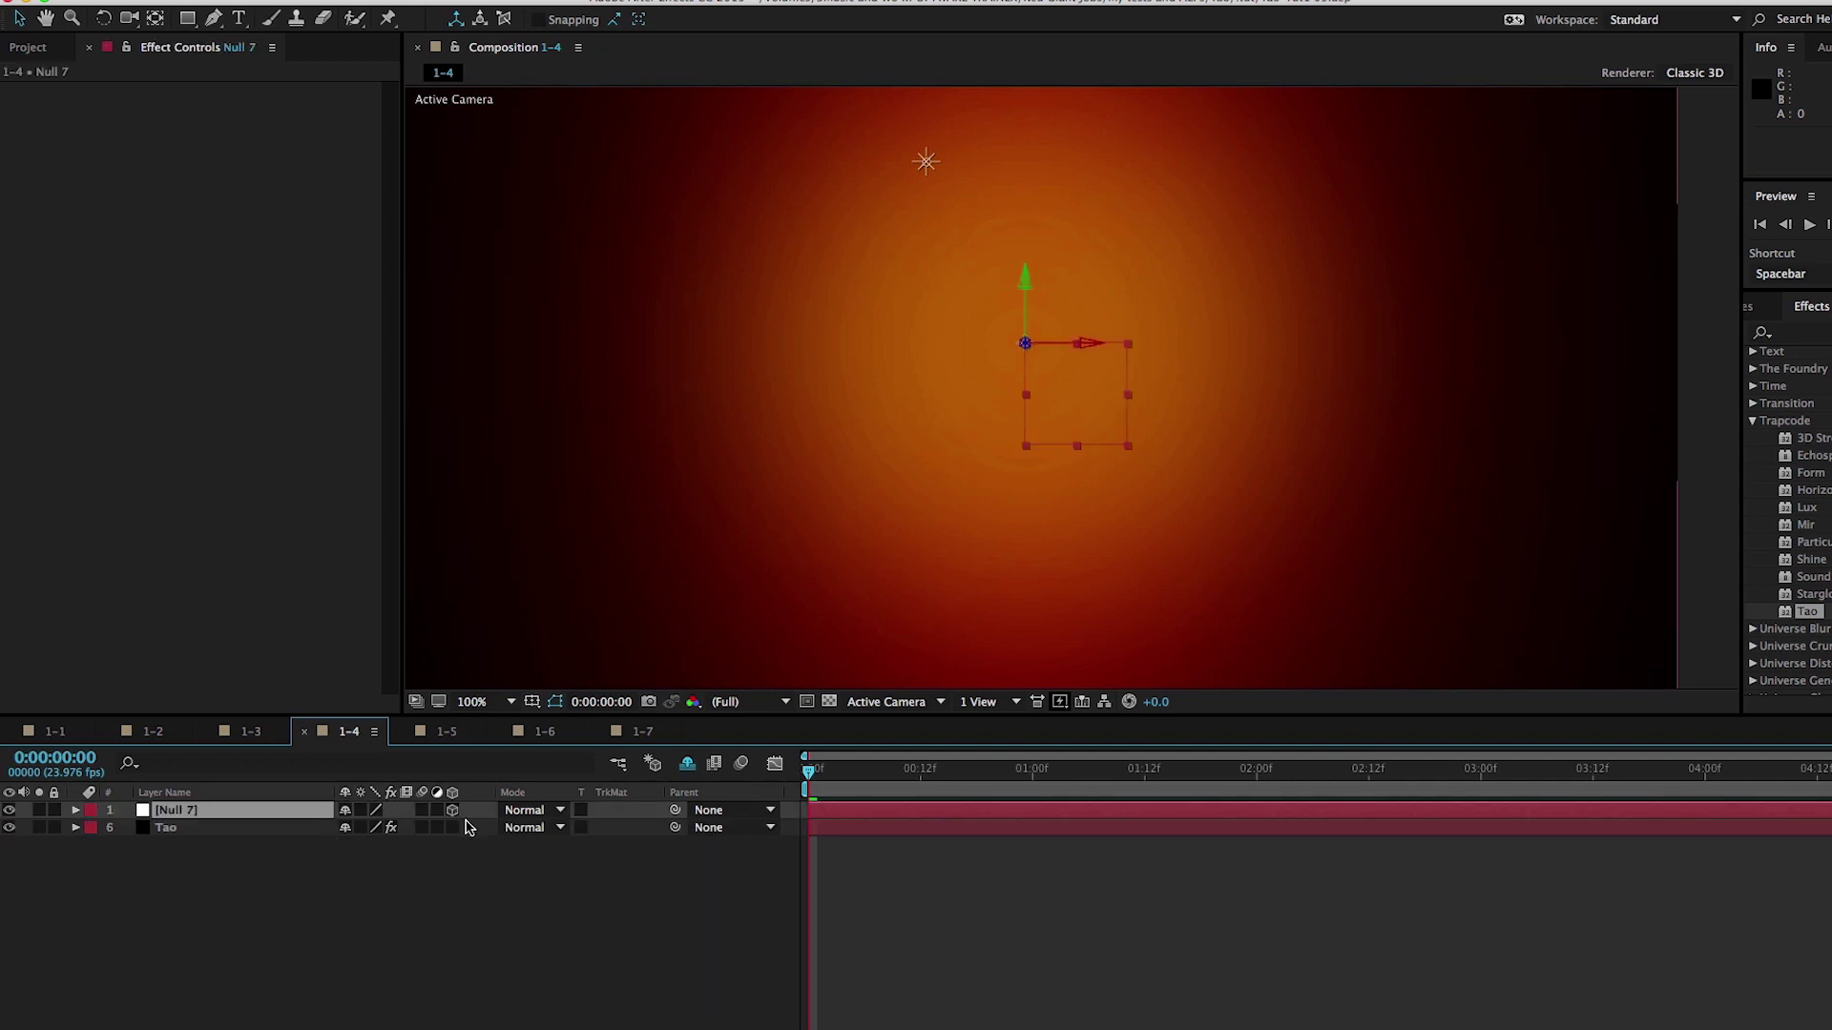
key("ctrl+alt+shift+l")
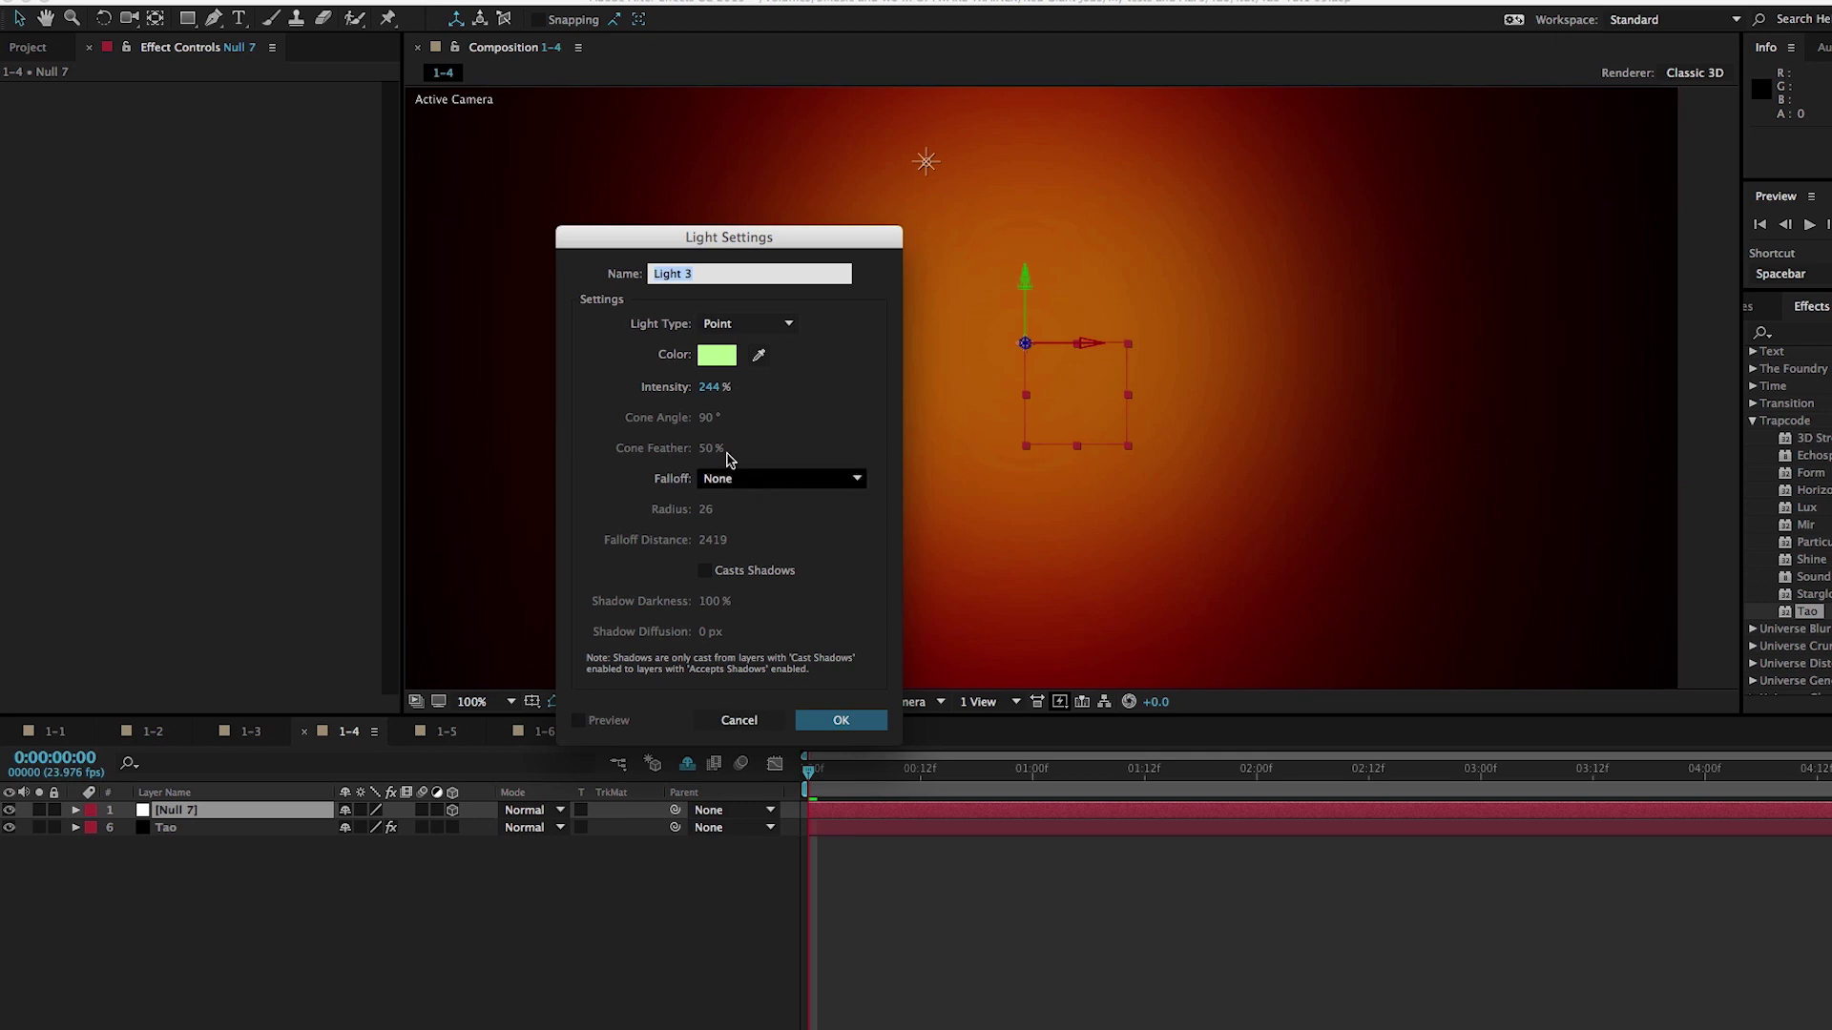
left_click(717, 357)
left_click_drag(245, 369, 61, 286)
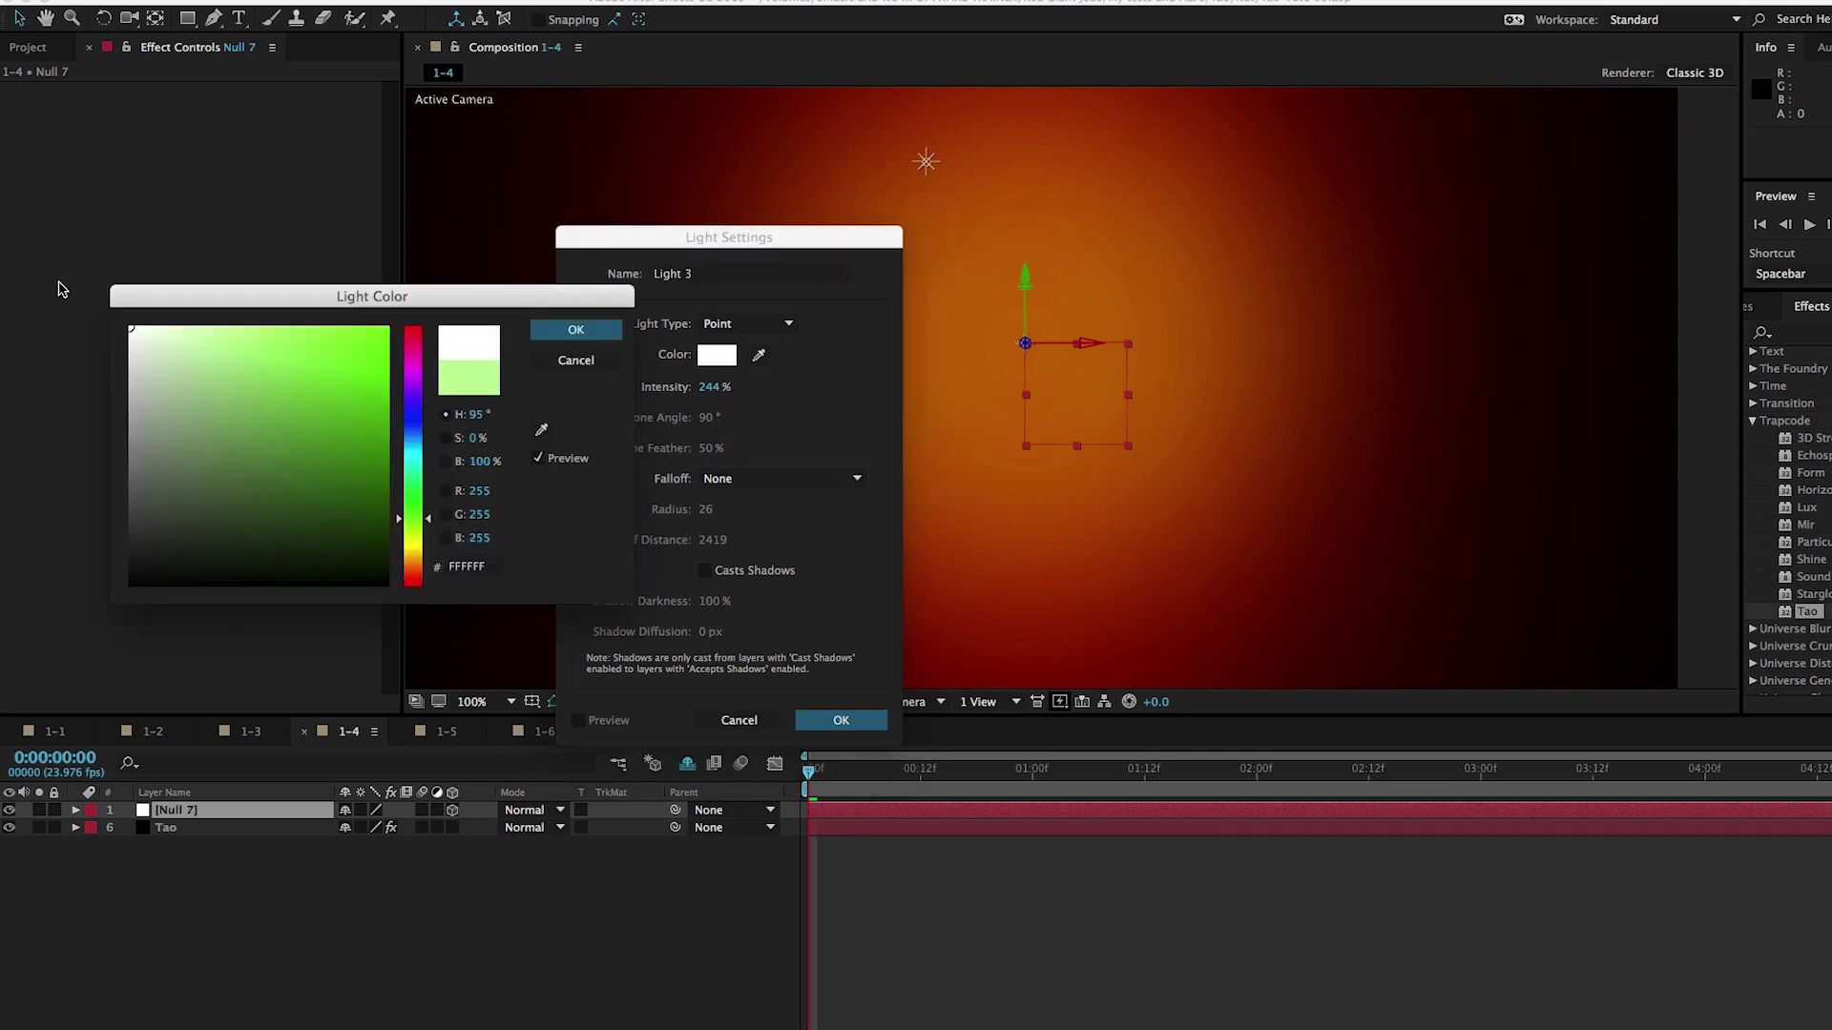
left_click(576, 329)
left_click(711, 387)
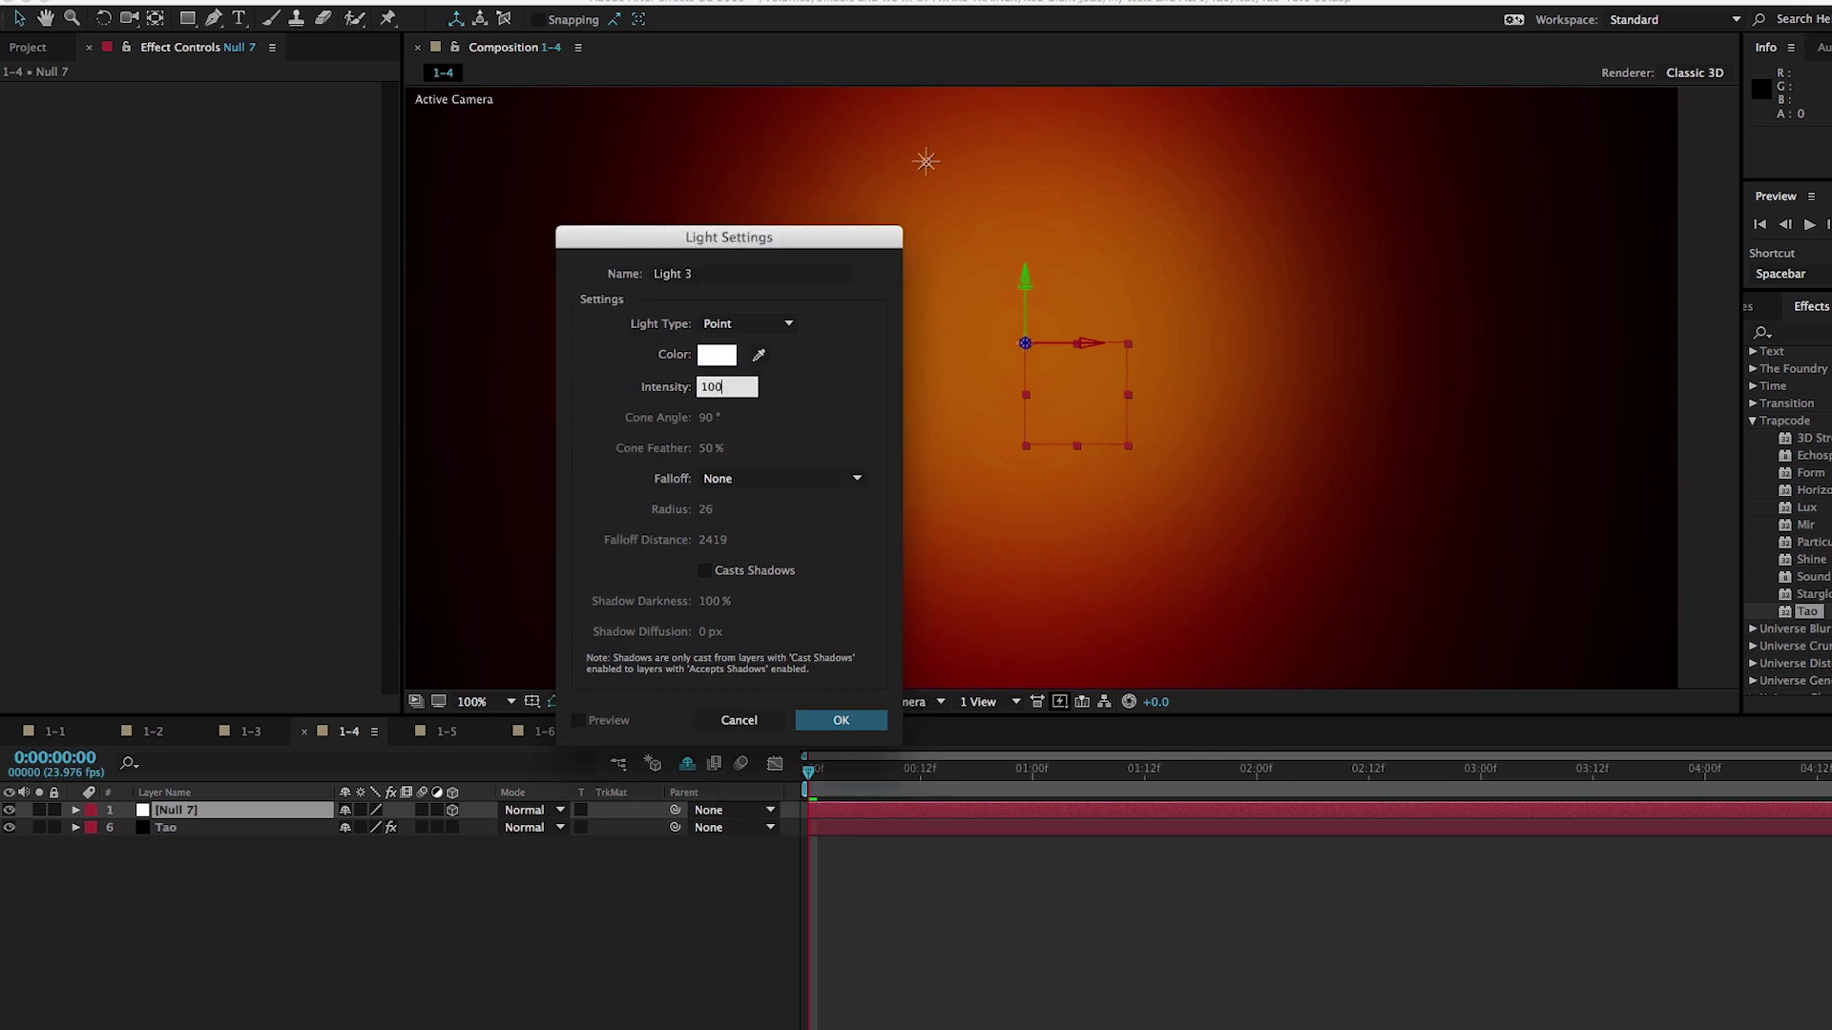
type("100")
key("Return")
Duplicate the light, parent both lights to Null 7, and set Light 3's position to 100,0,0.
key("ctrl+d")
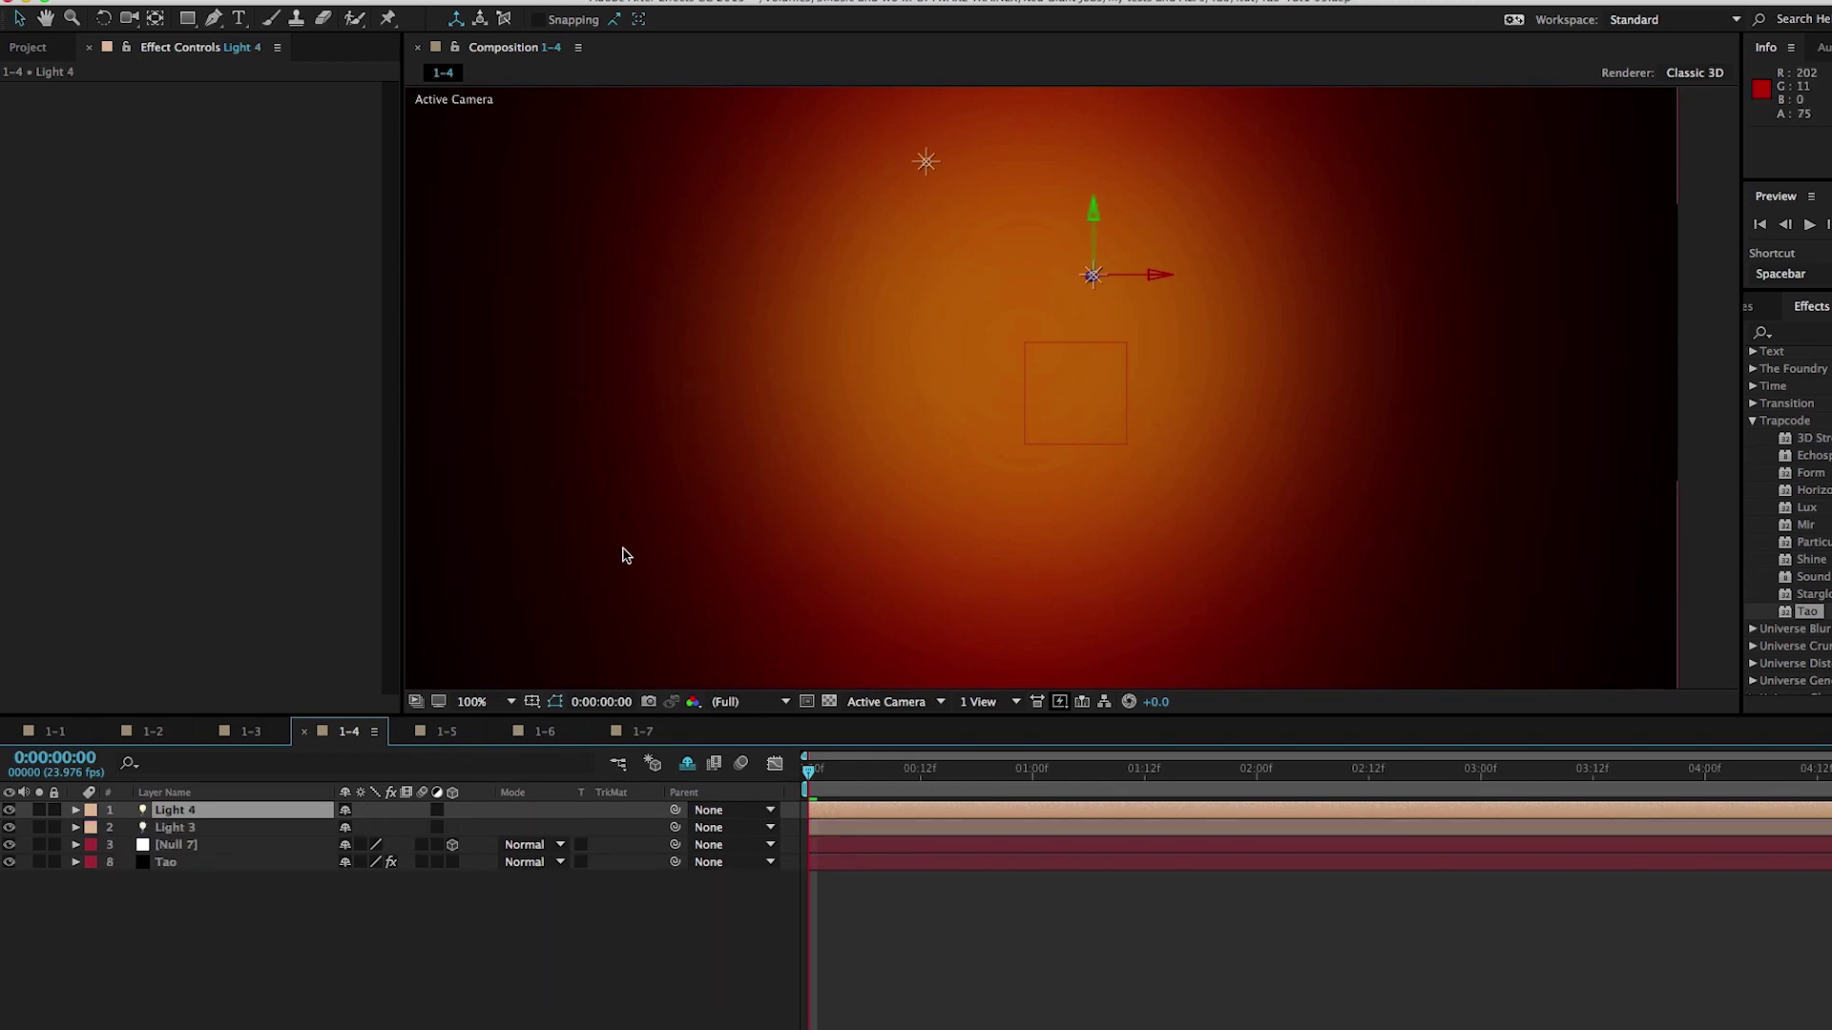
left_click_drag(675, 830, 286, 855)
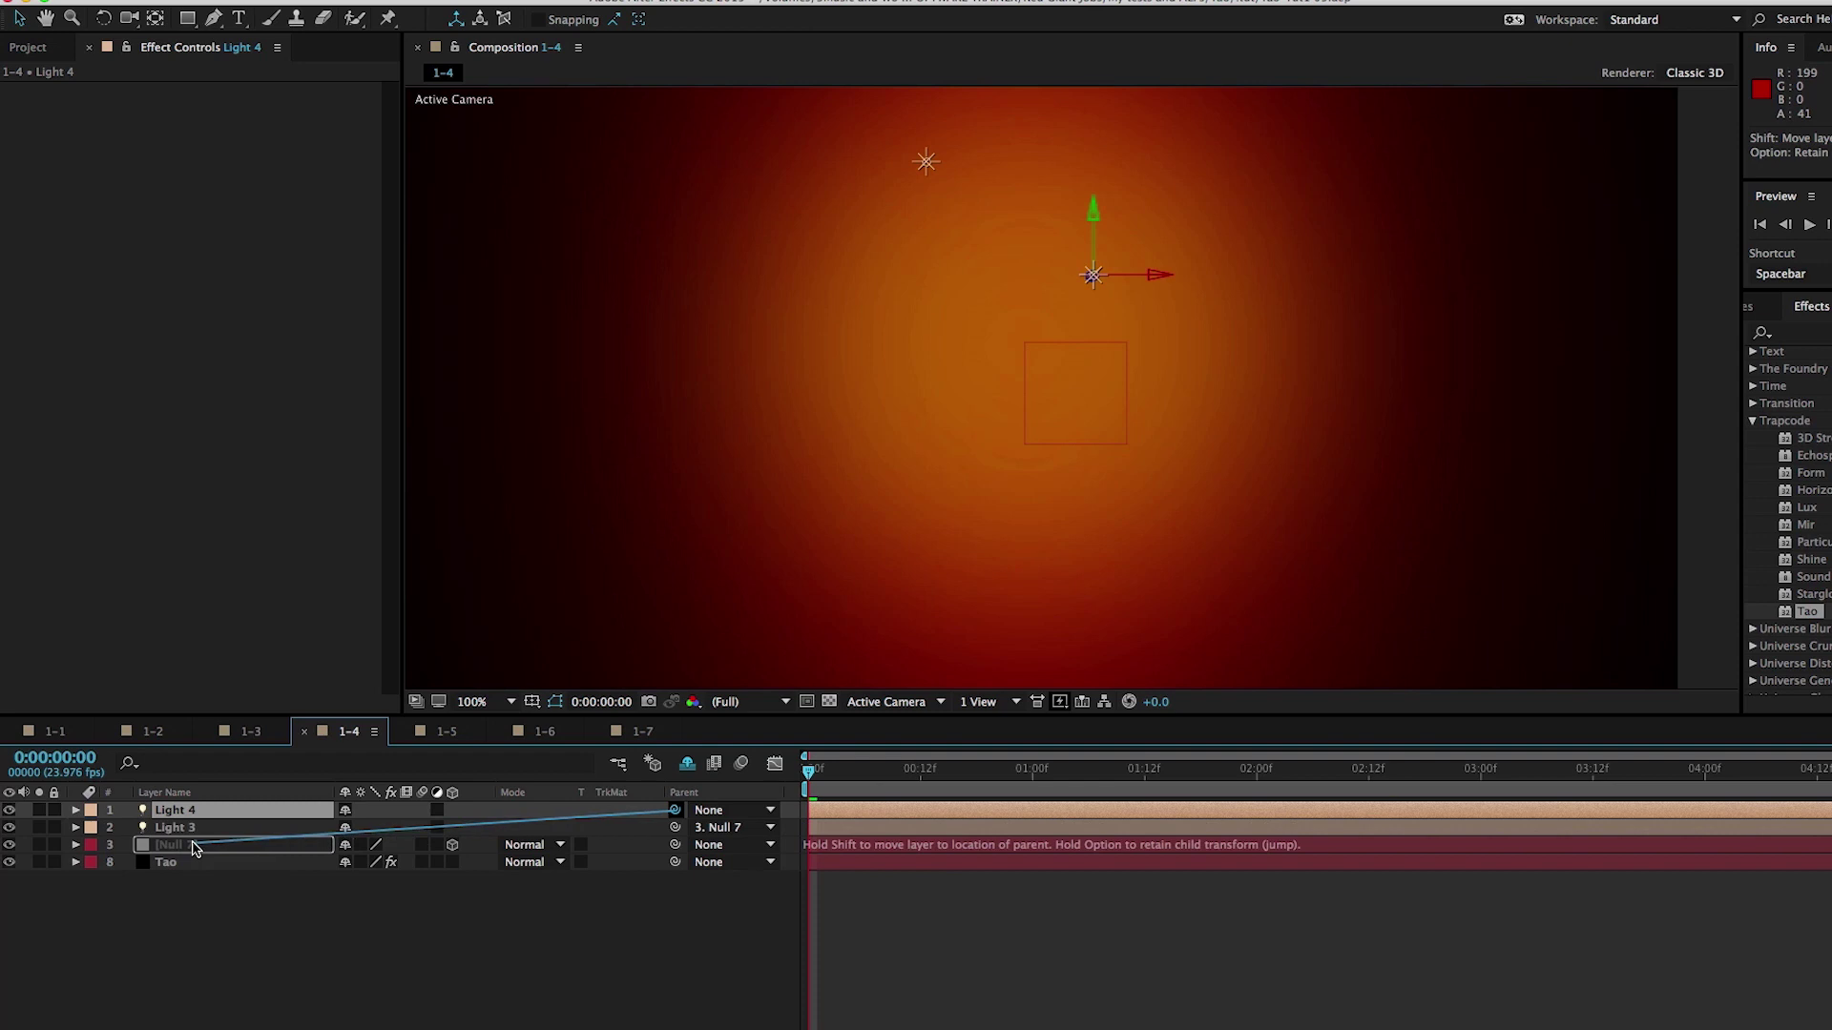
left_click(245, 834)
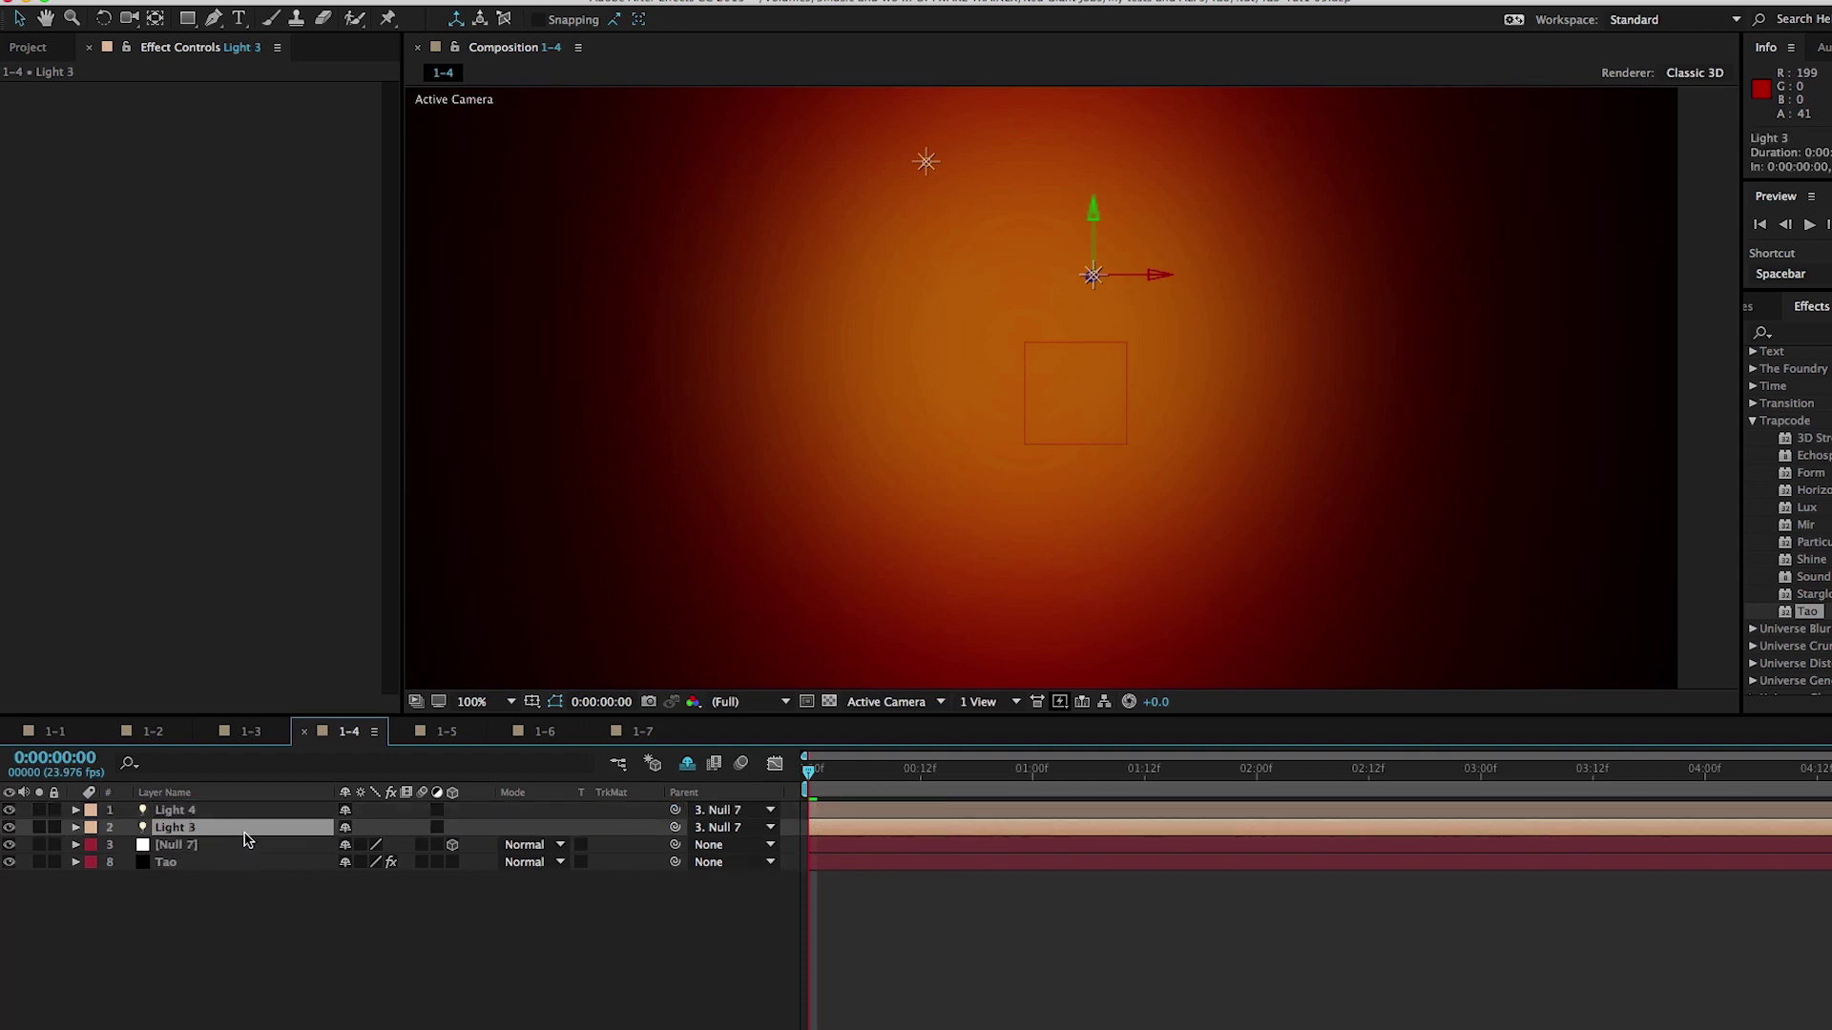
key("p")
left_click(363, 846)
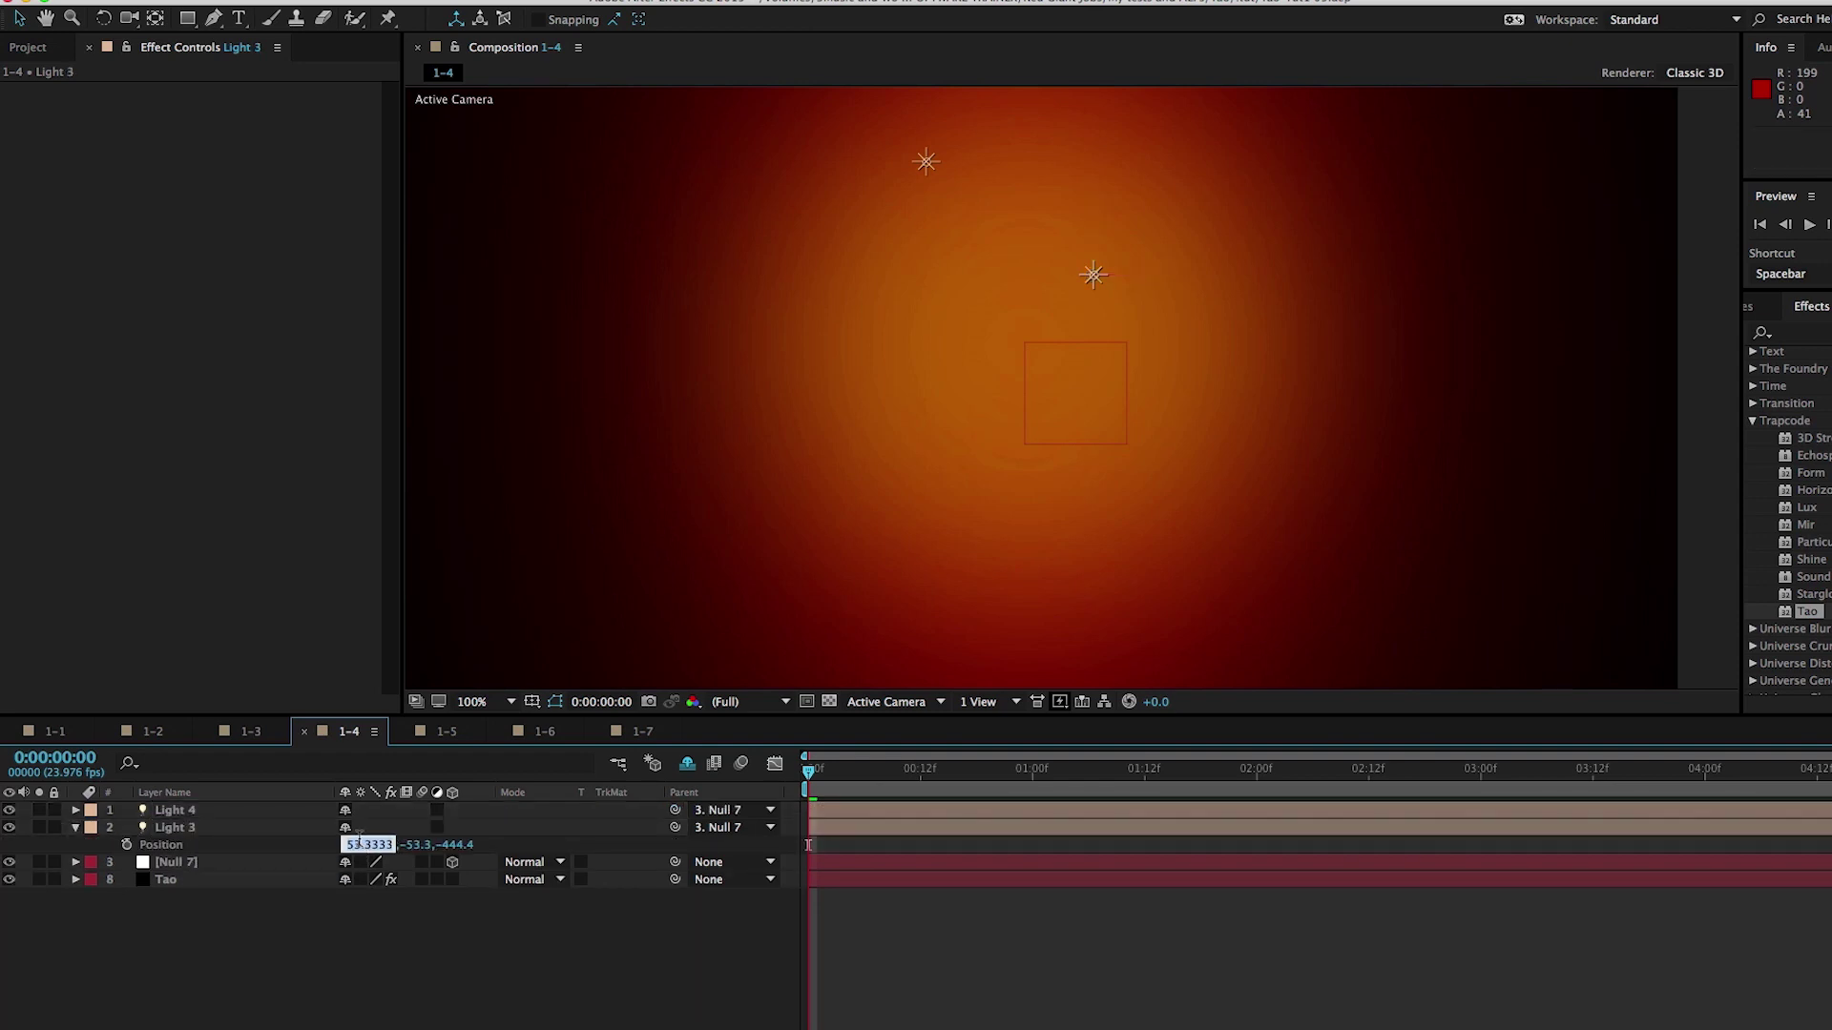
type("00")
key("Tab")
type("0")
key("Tab")
type("0")
key("Return")
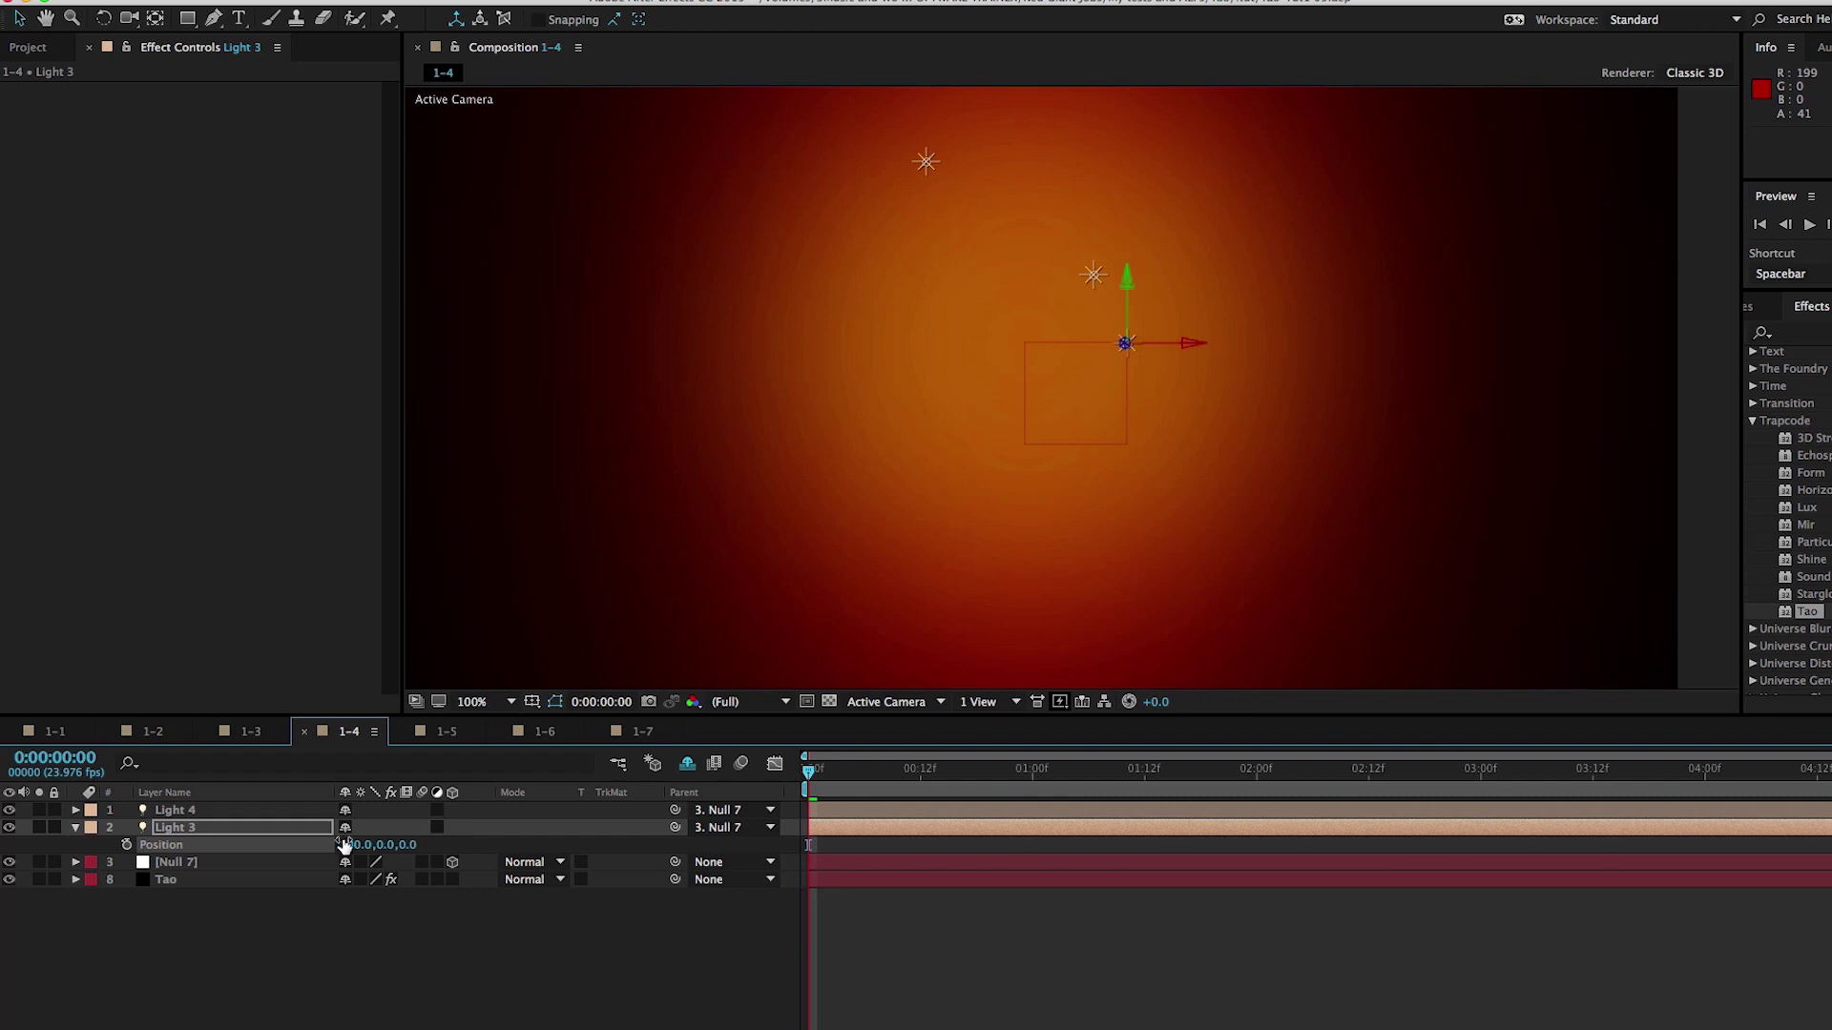
Set Light 4's position to -100,0,0.
left_click(308, 810)
key("p")
left_click(349, 827)
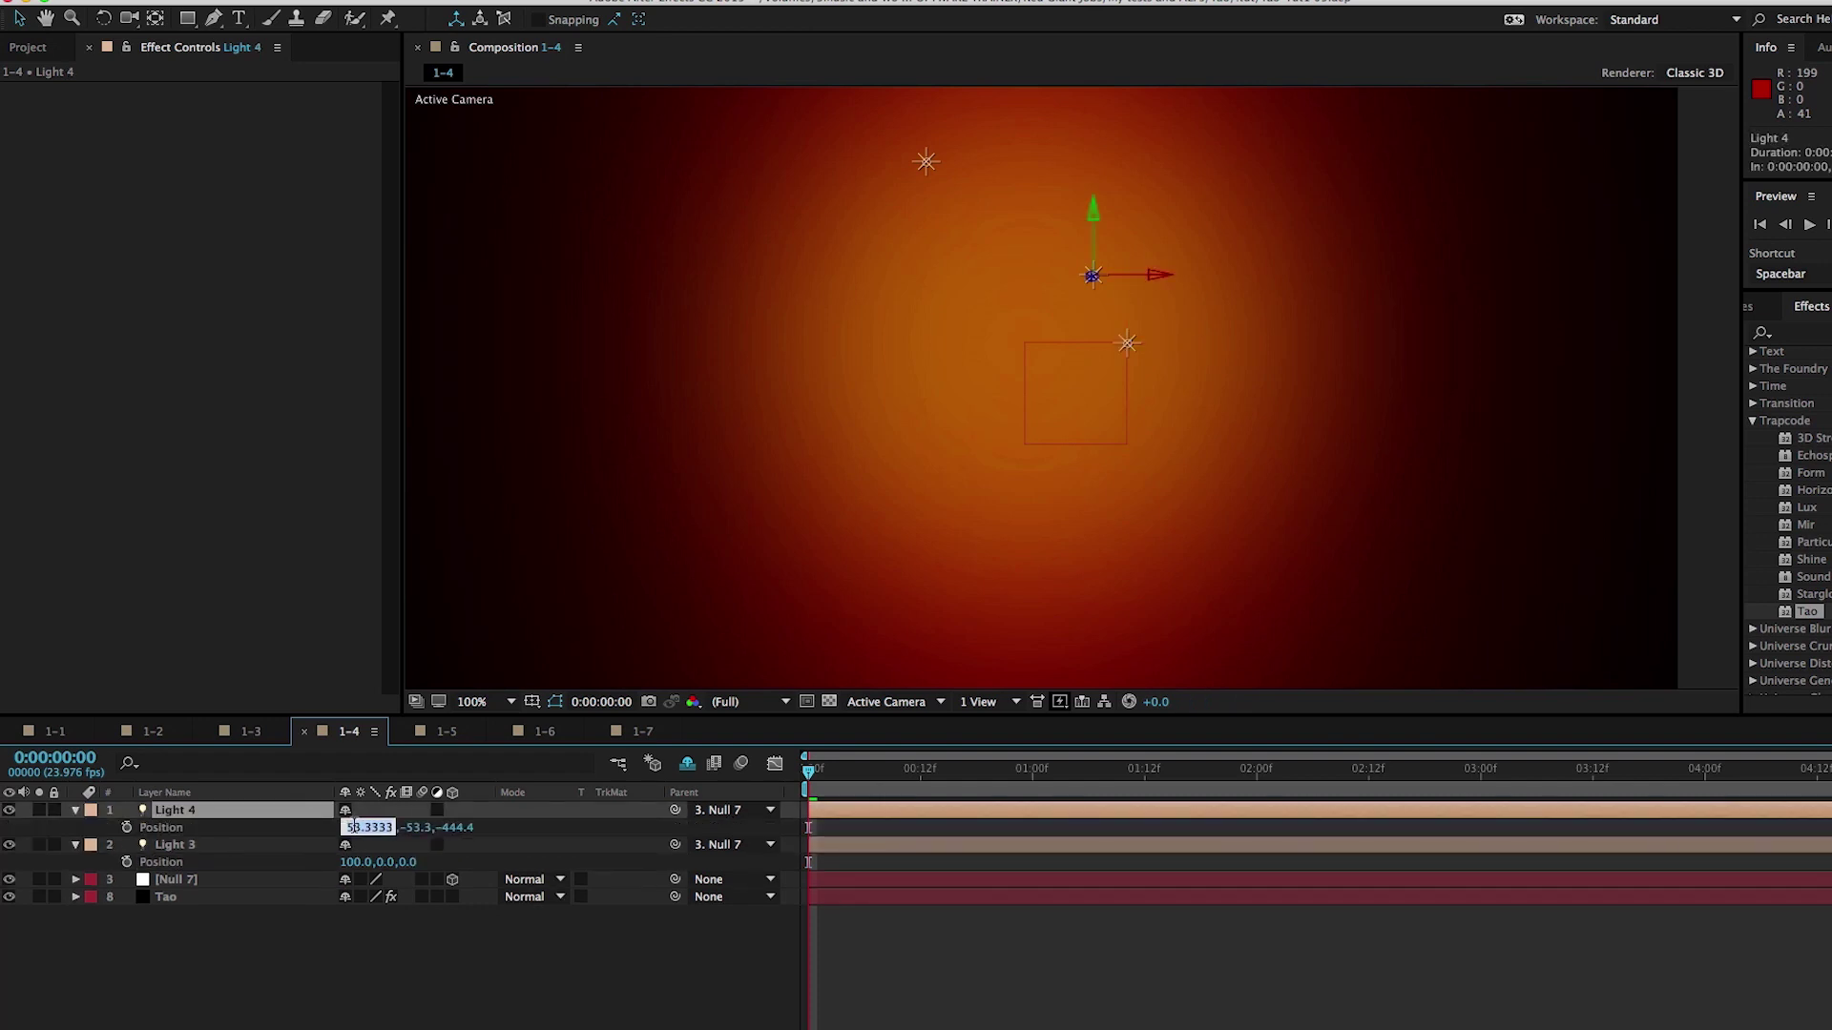
type("-100")
key("Tab")
type("0")
key("Tab")
type("0")
key("Return")
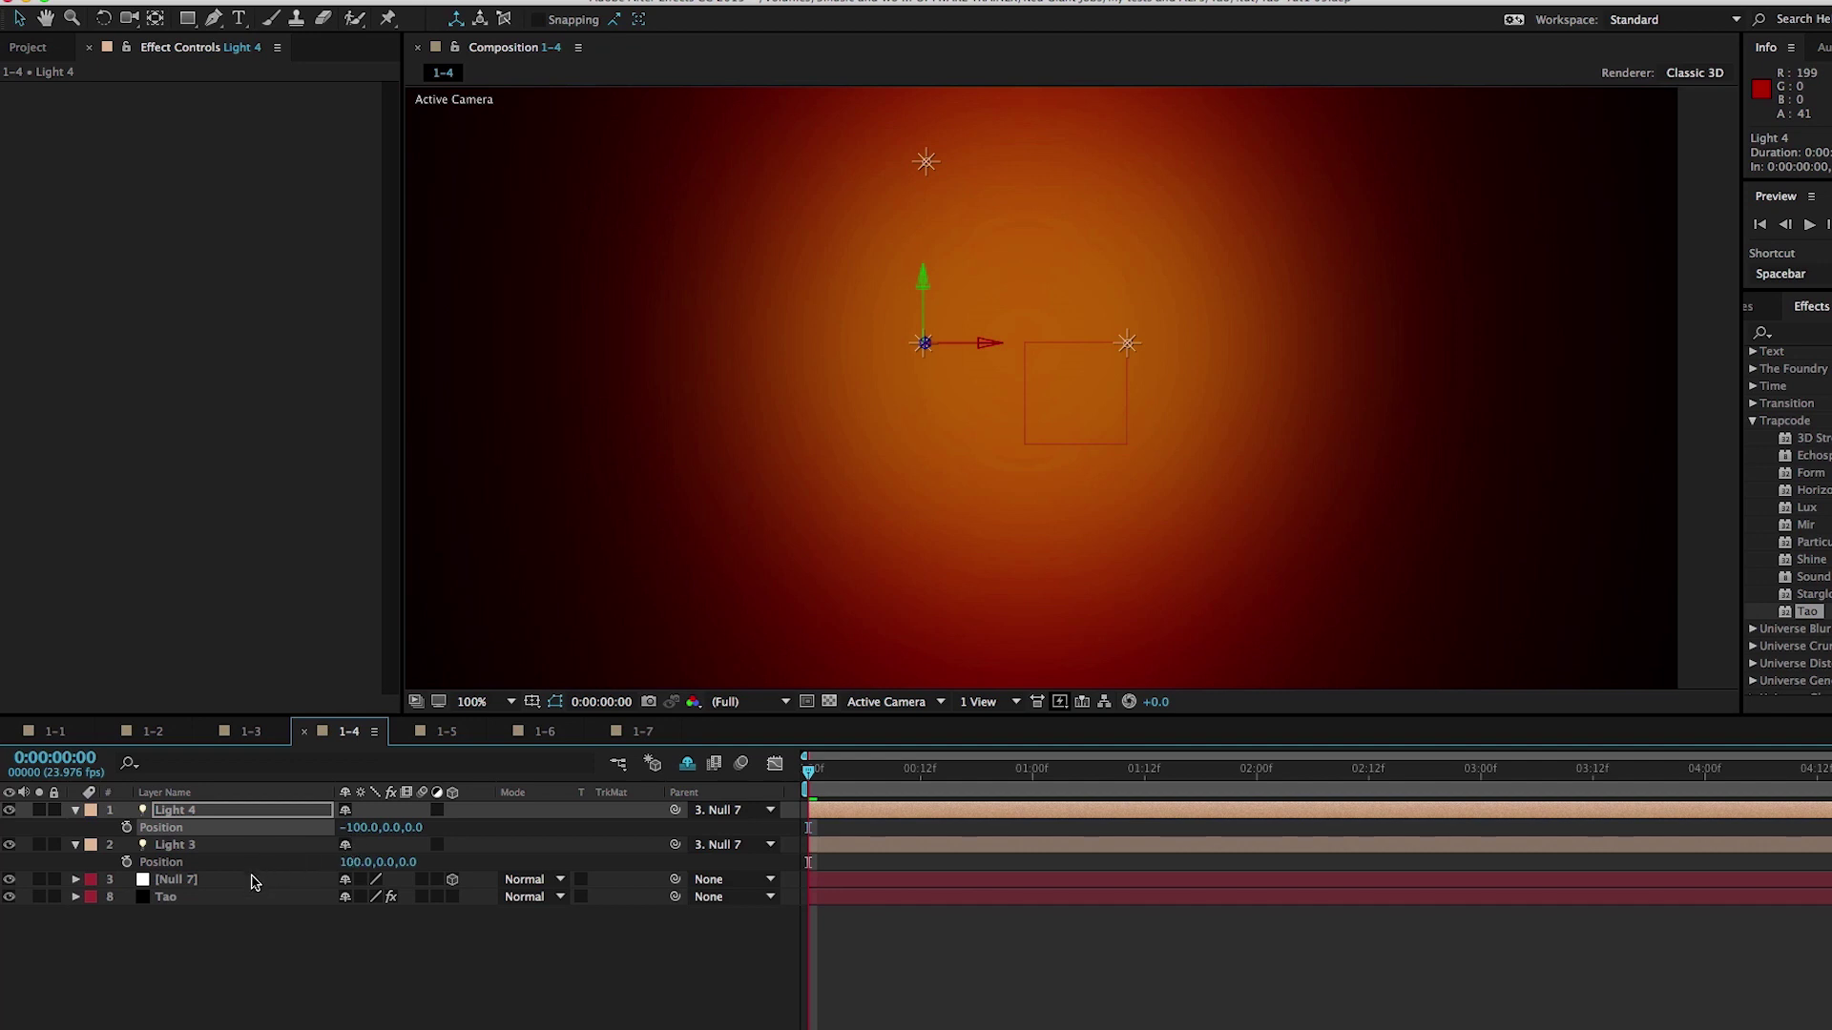
left_click(256, 879)
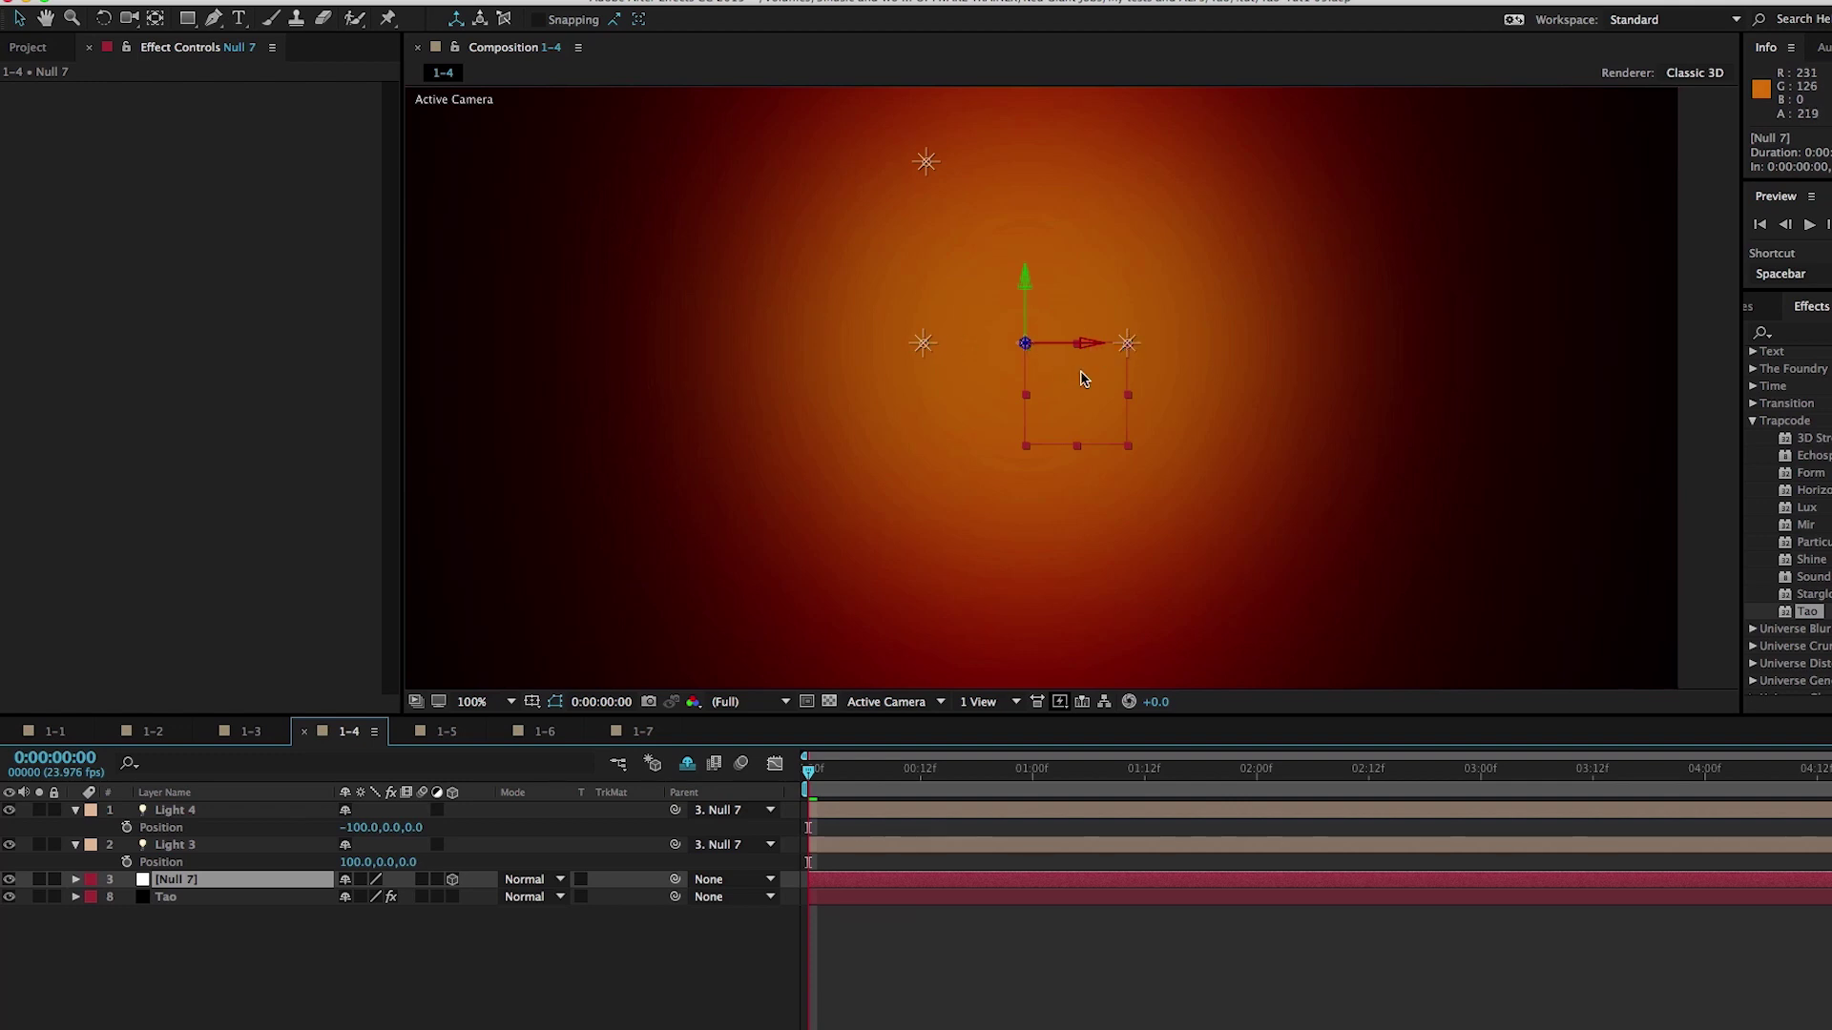
key("comma")
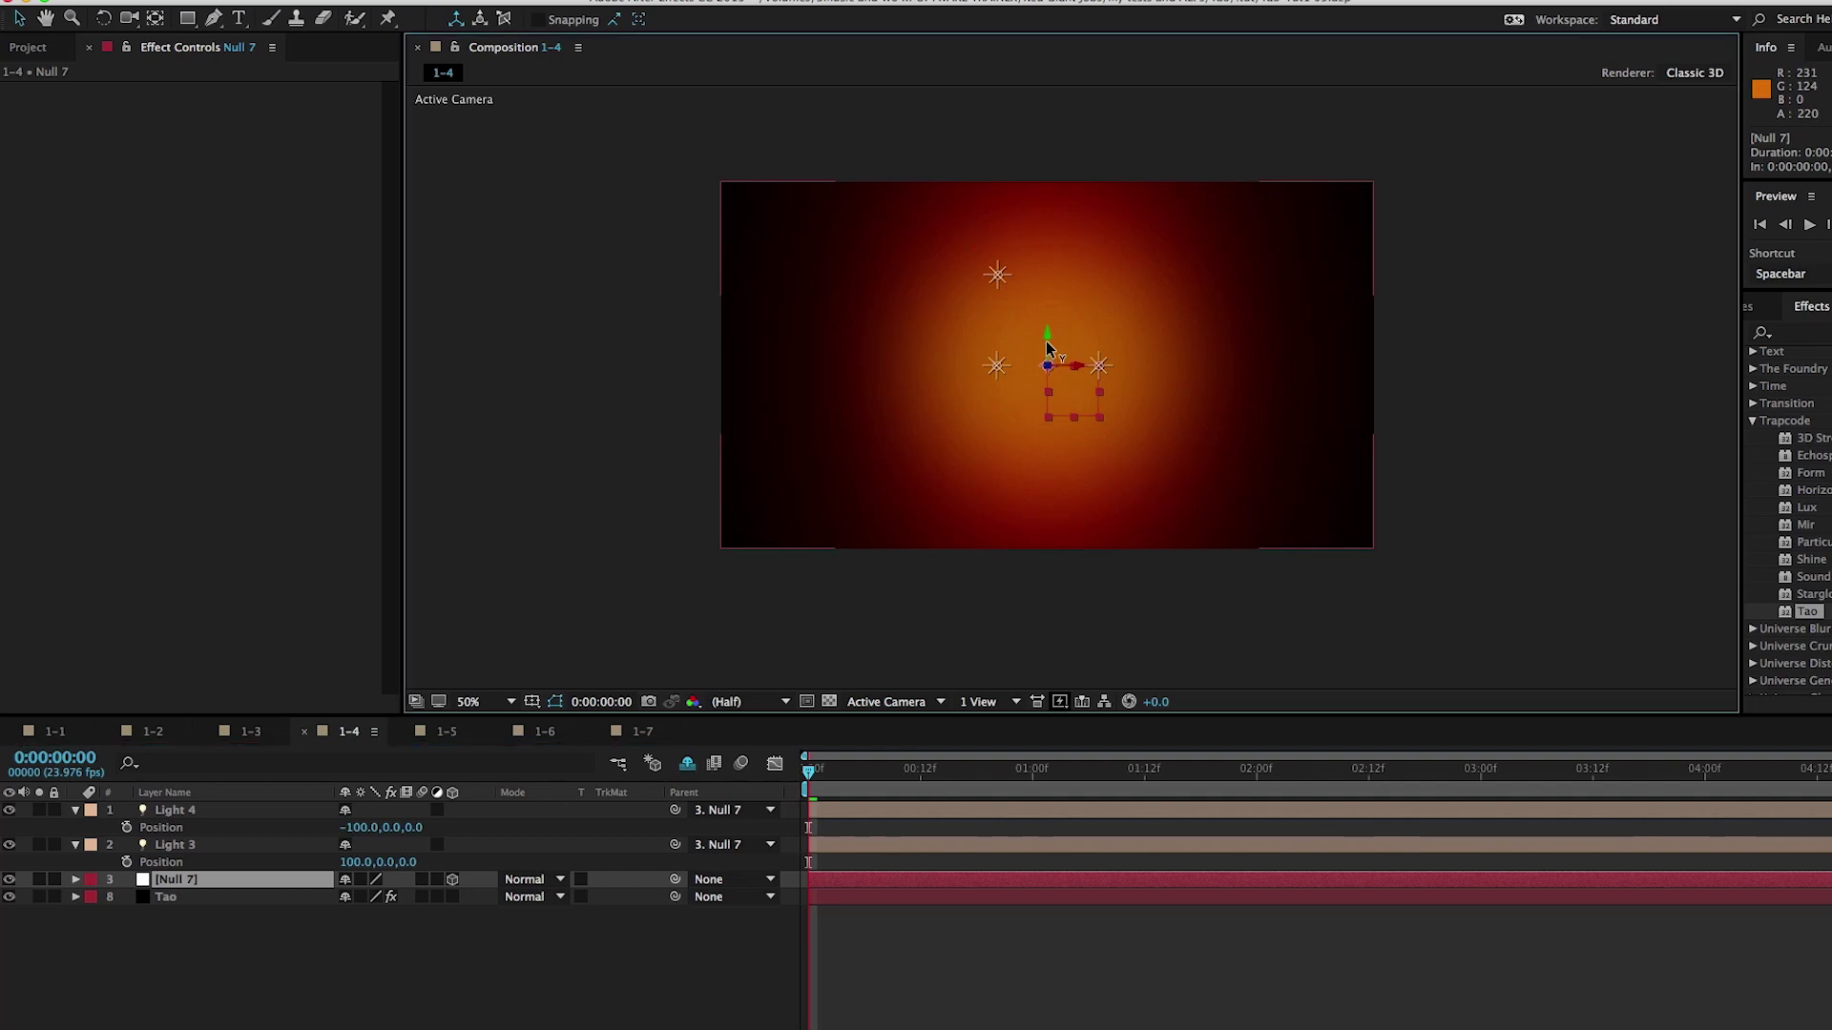
Keyframe Null 7's position rising from below the frame to the top by the end.
left_click_drag(1047, 349, 1062, 534)
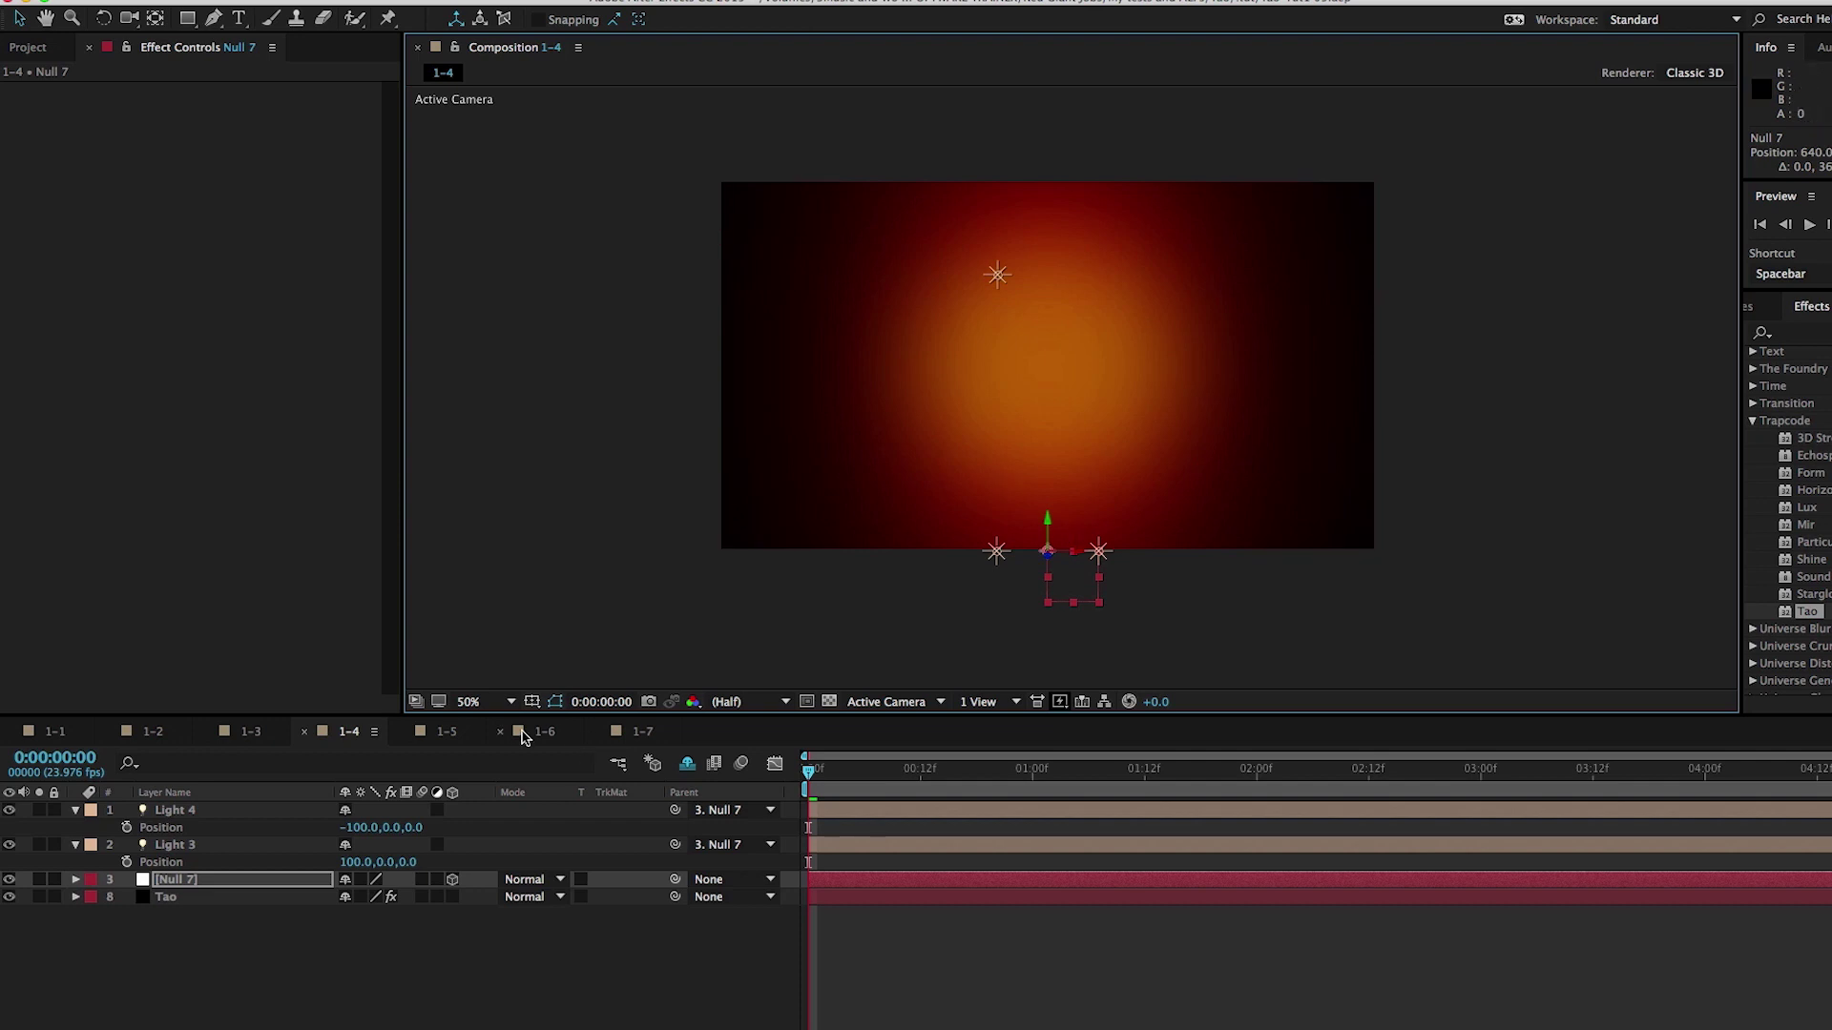
key("p")
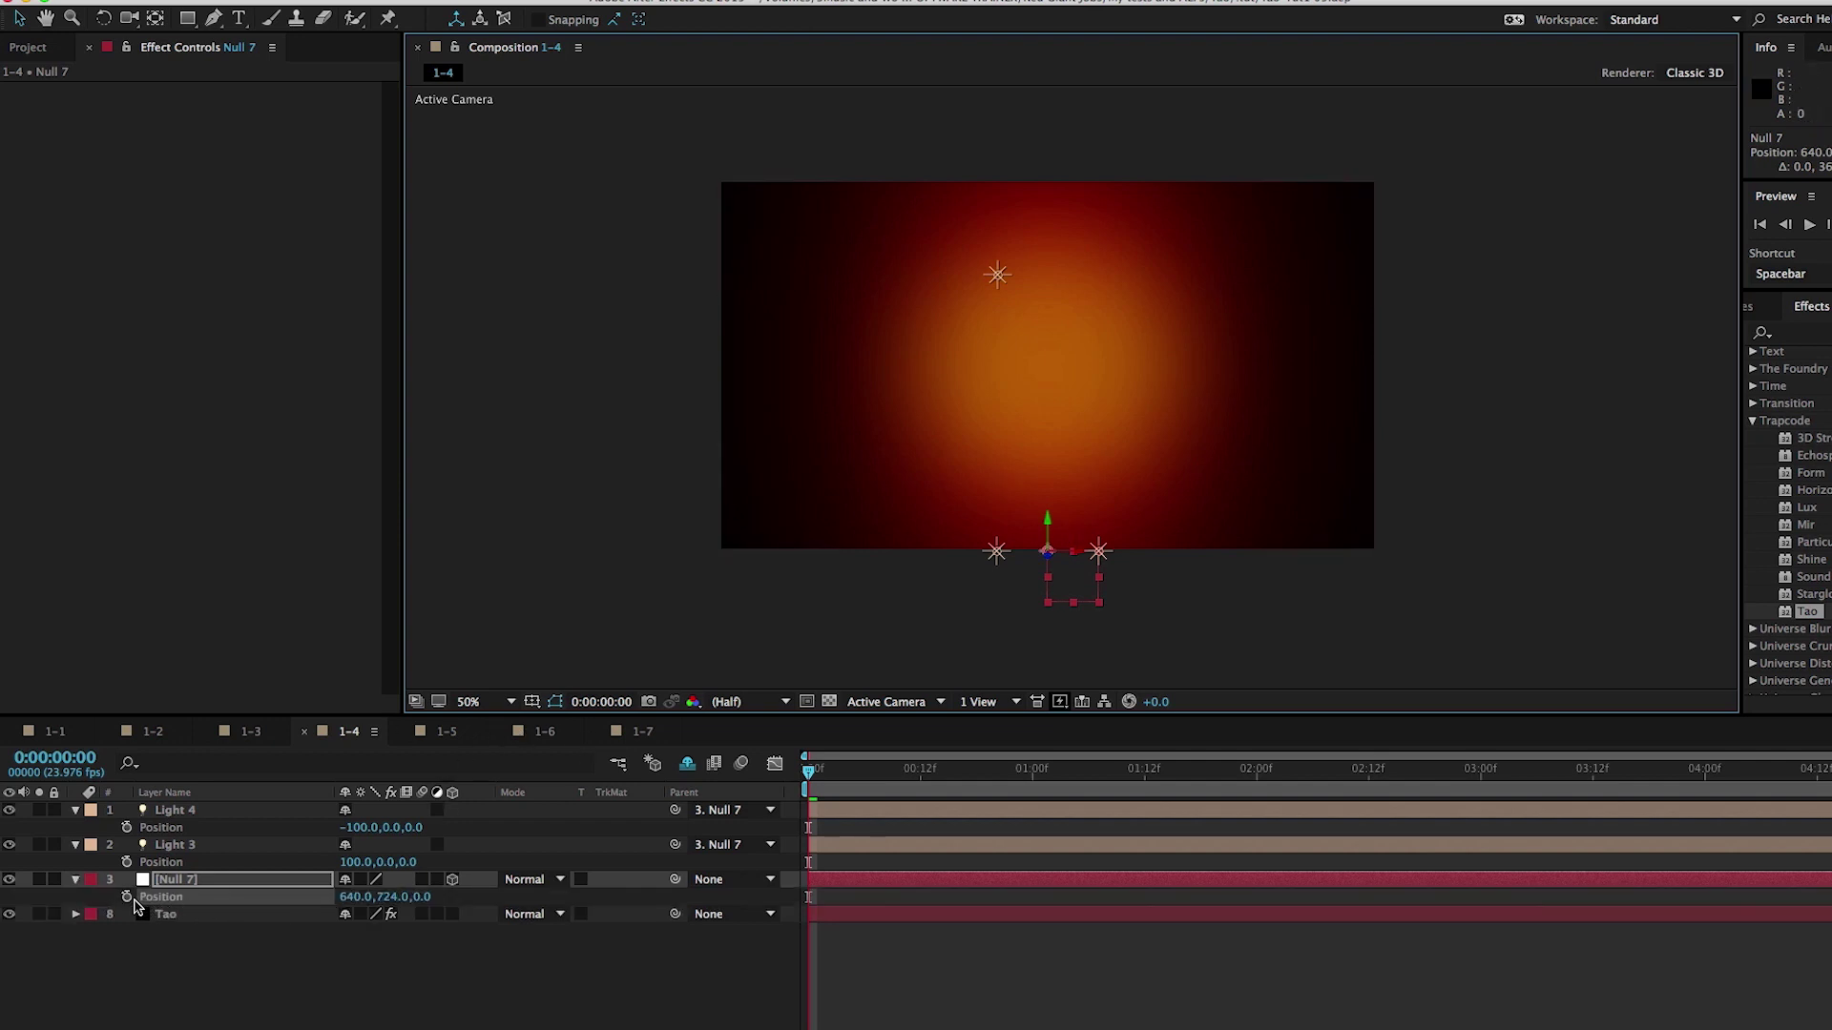
left_click(127, 897)
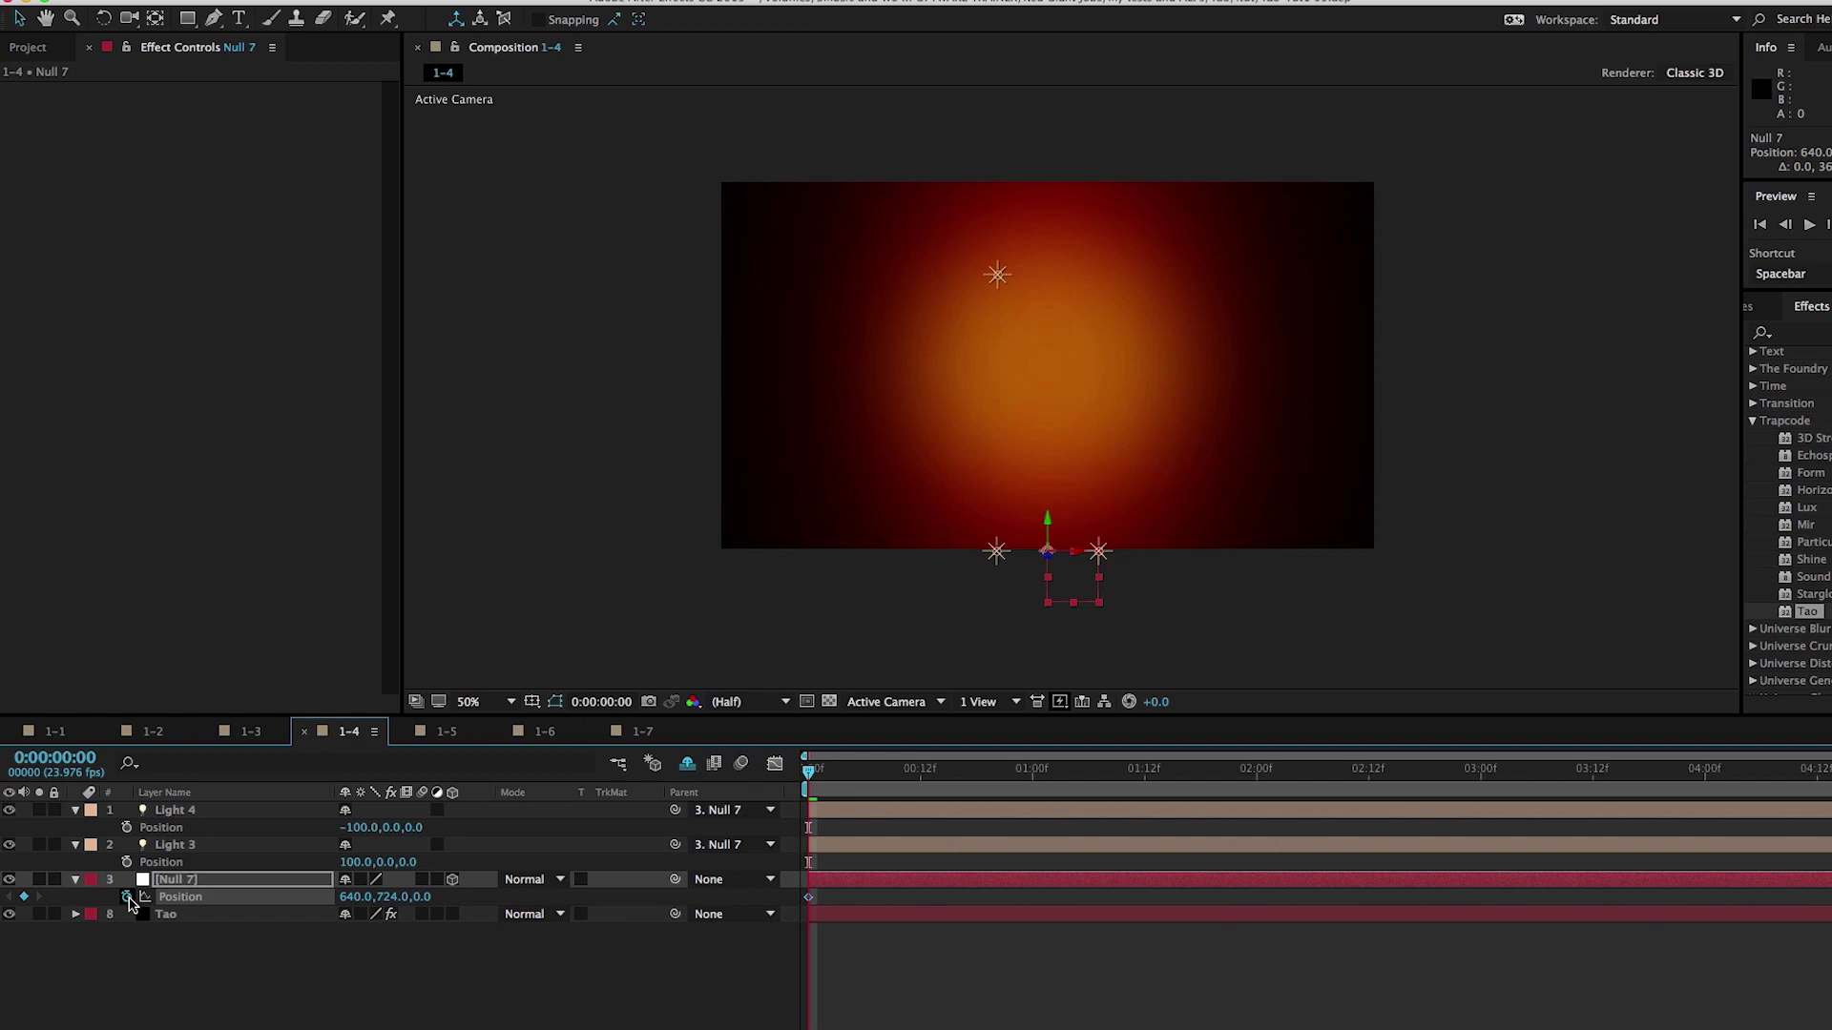
key("End")
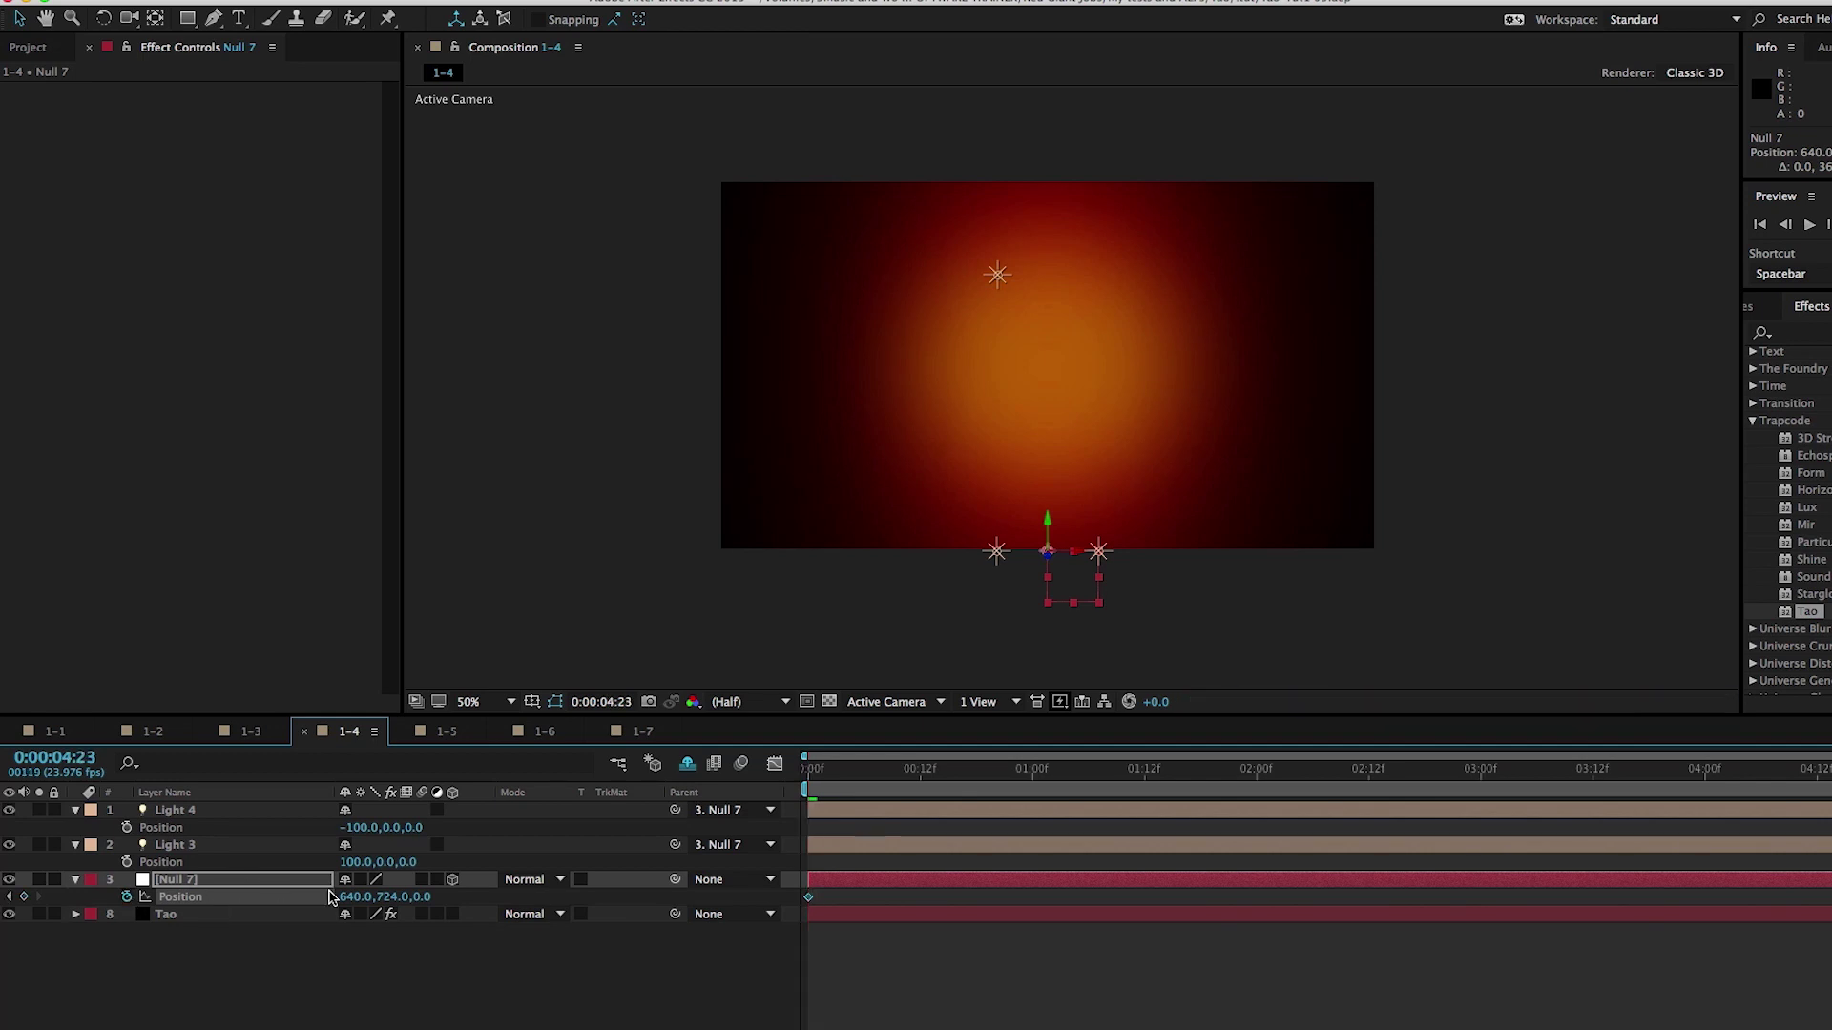
left_click_drag(367, 899, 210, 899)
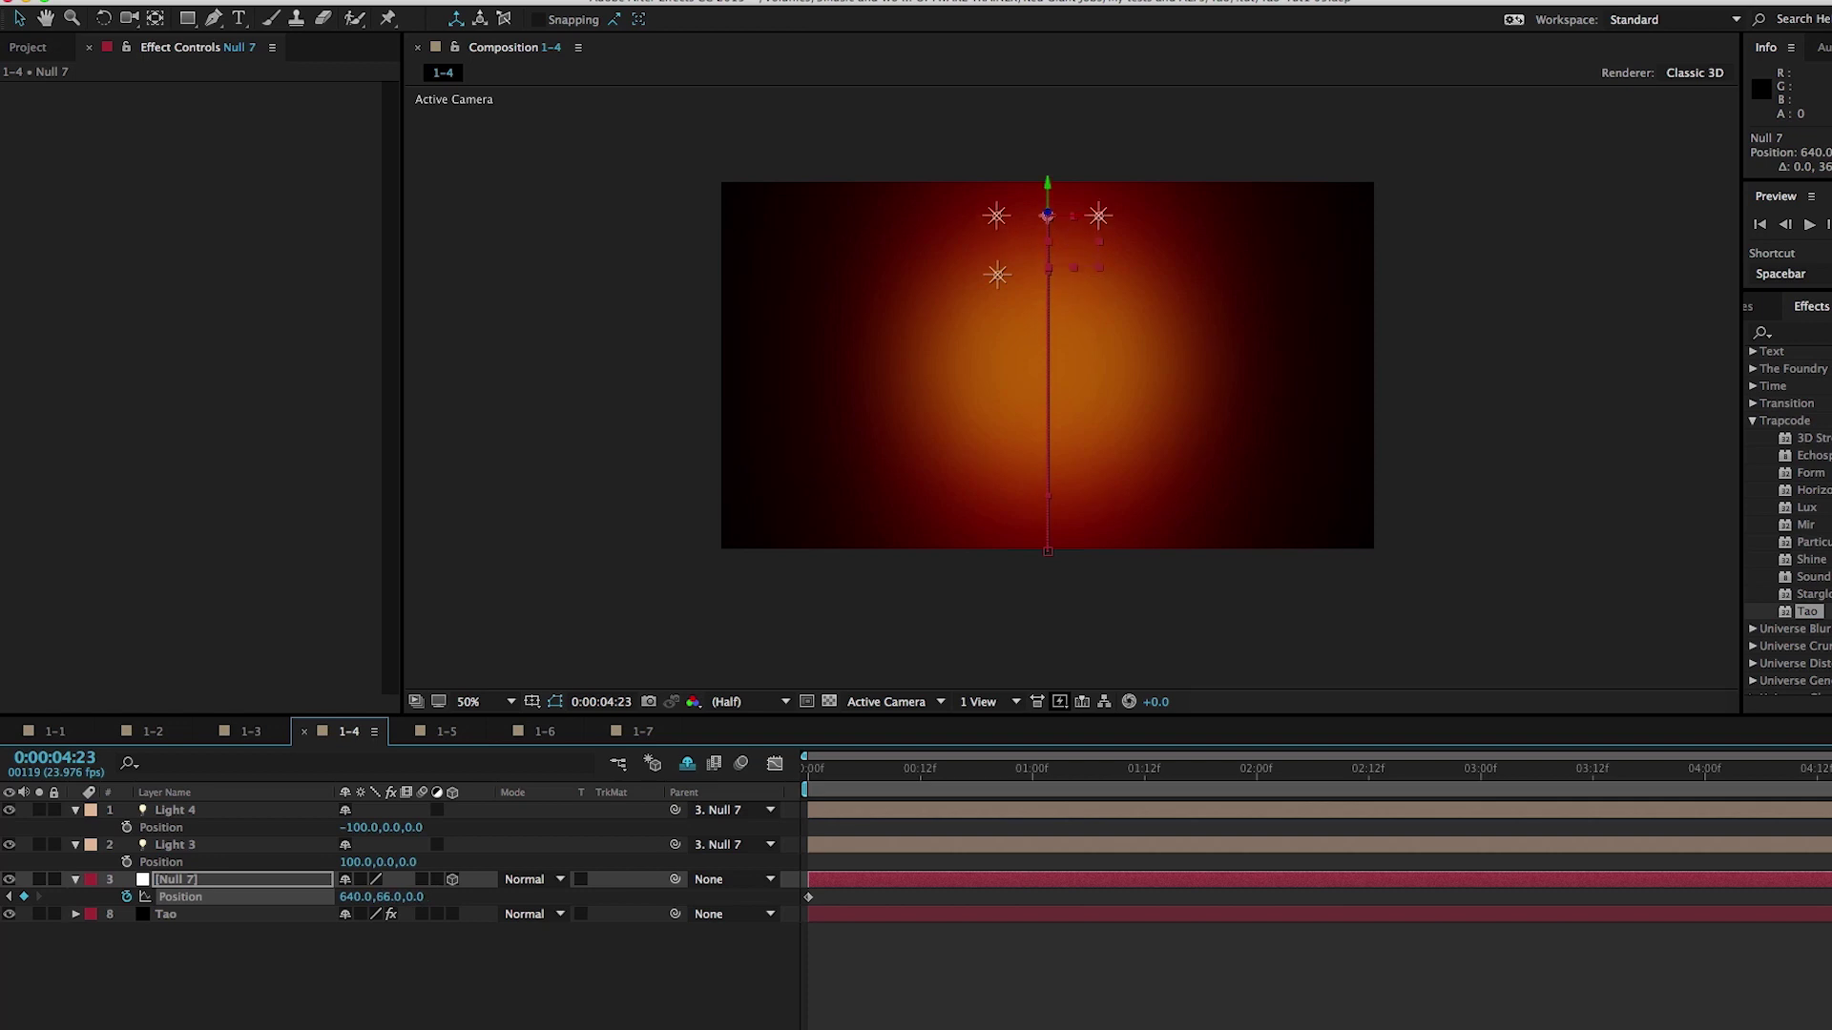
key("Home")
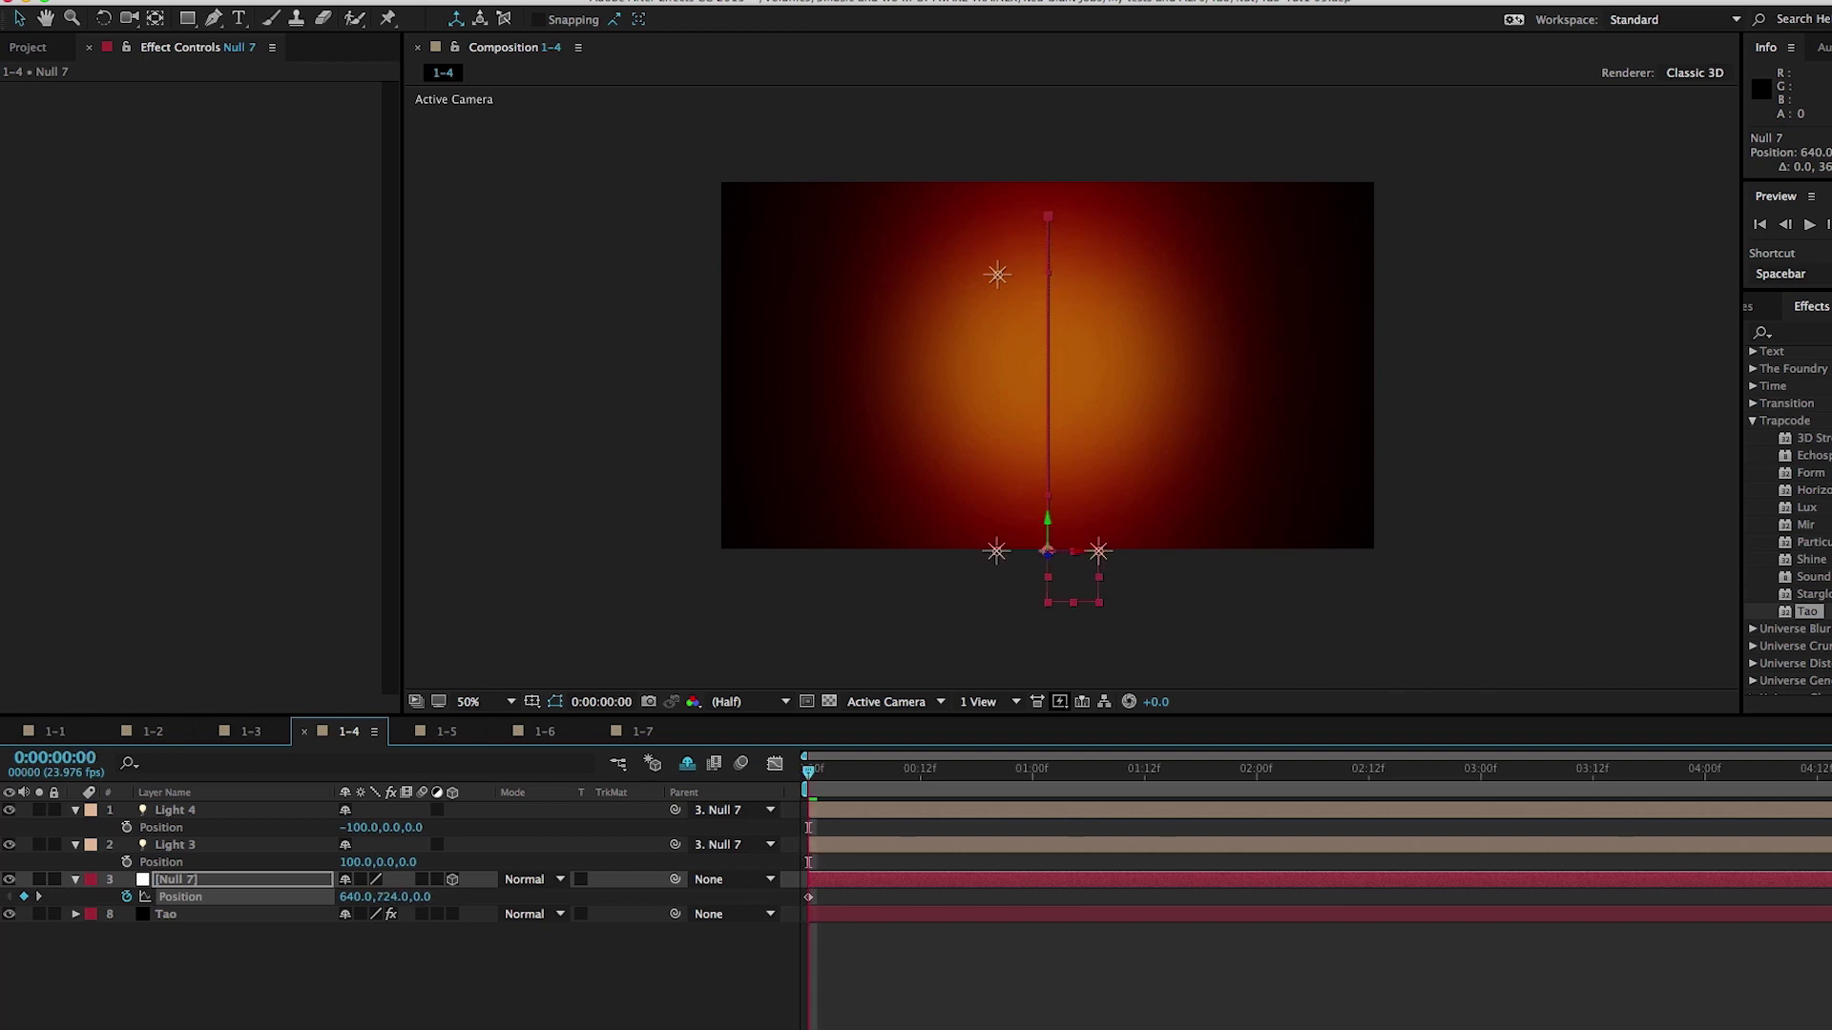
Keyframe Null 7's Y Rotation from 0 to a large spin and scrub to preview.
key("r")
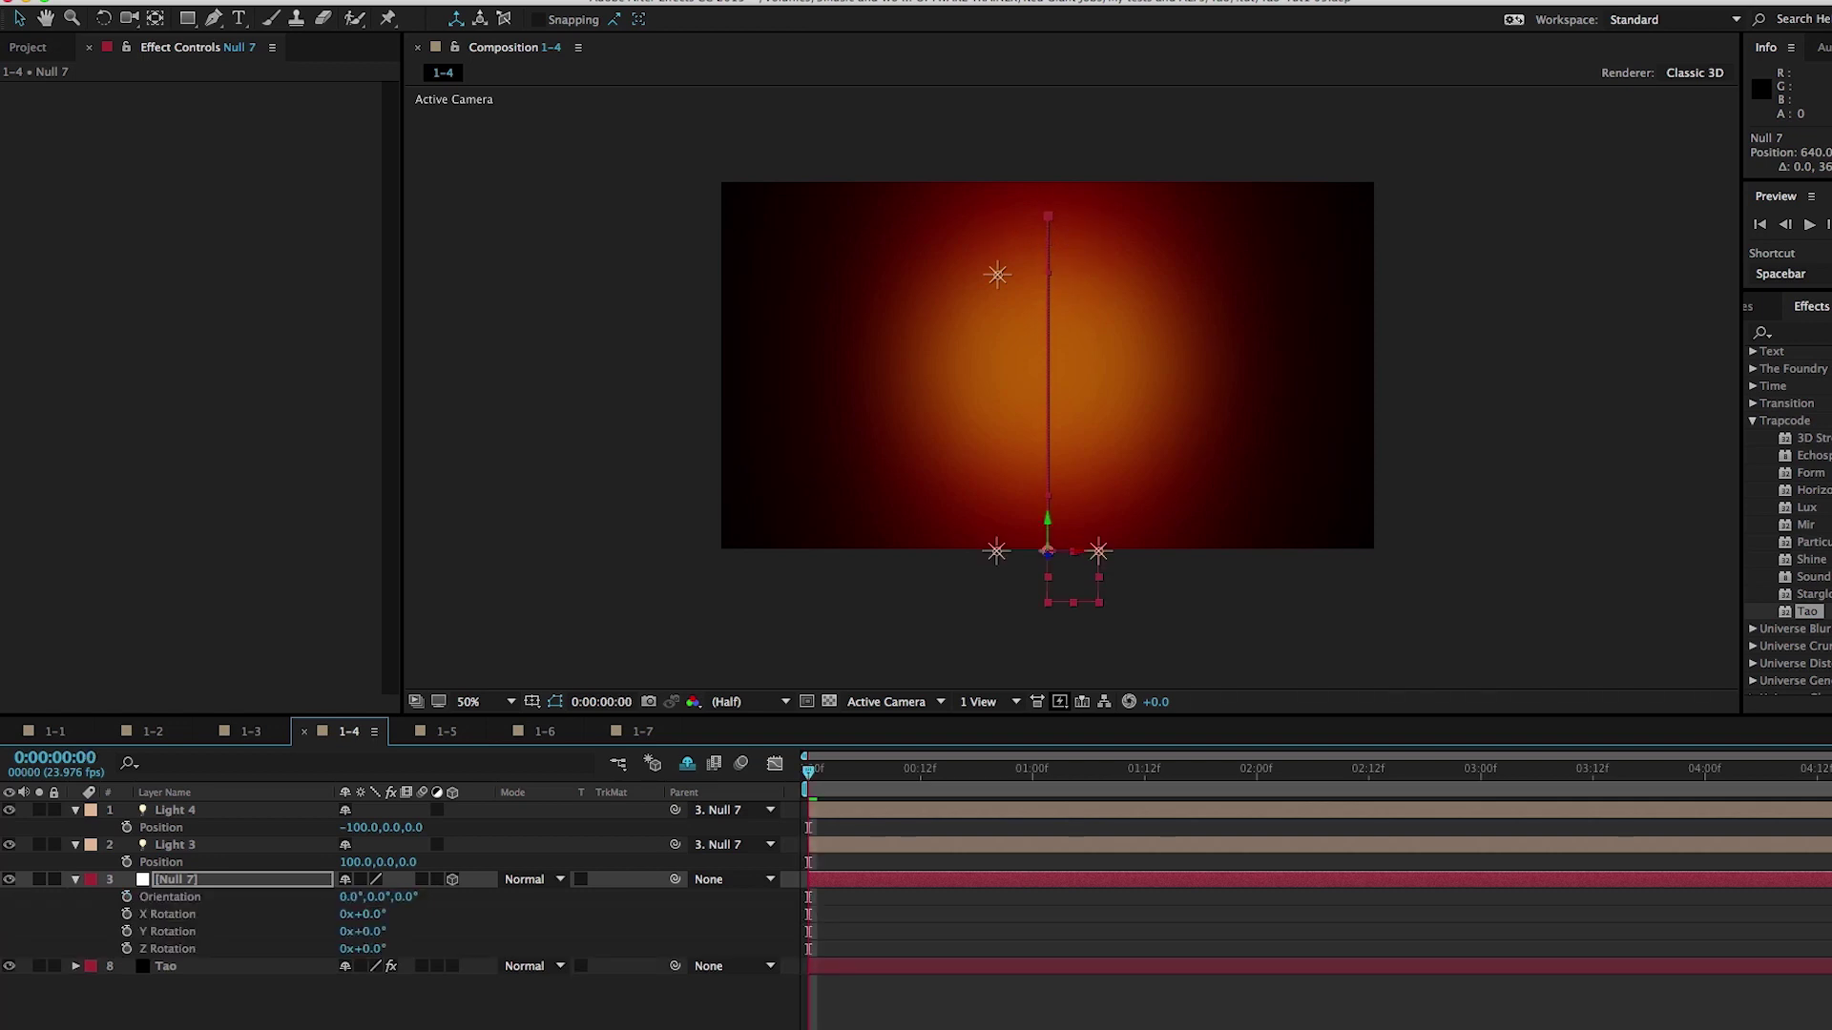
left_click(127, 932)
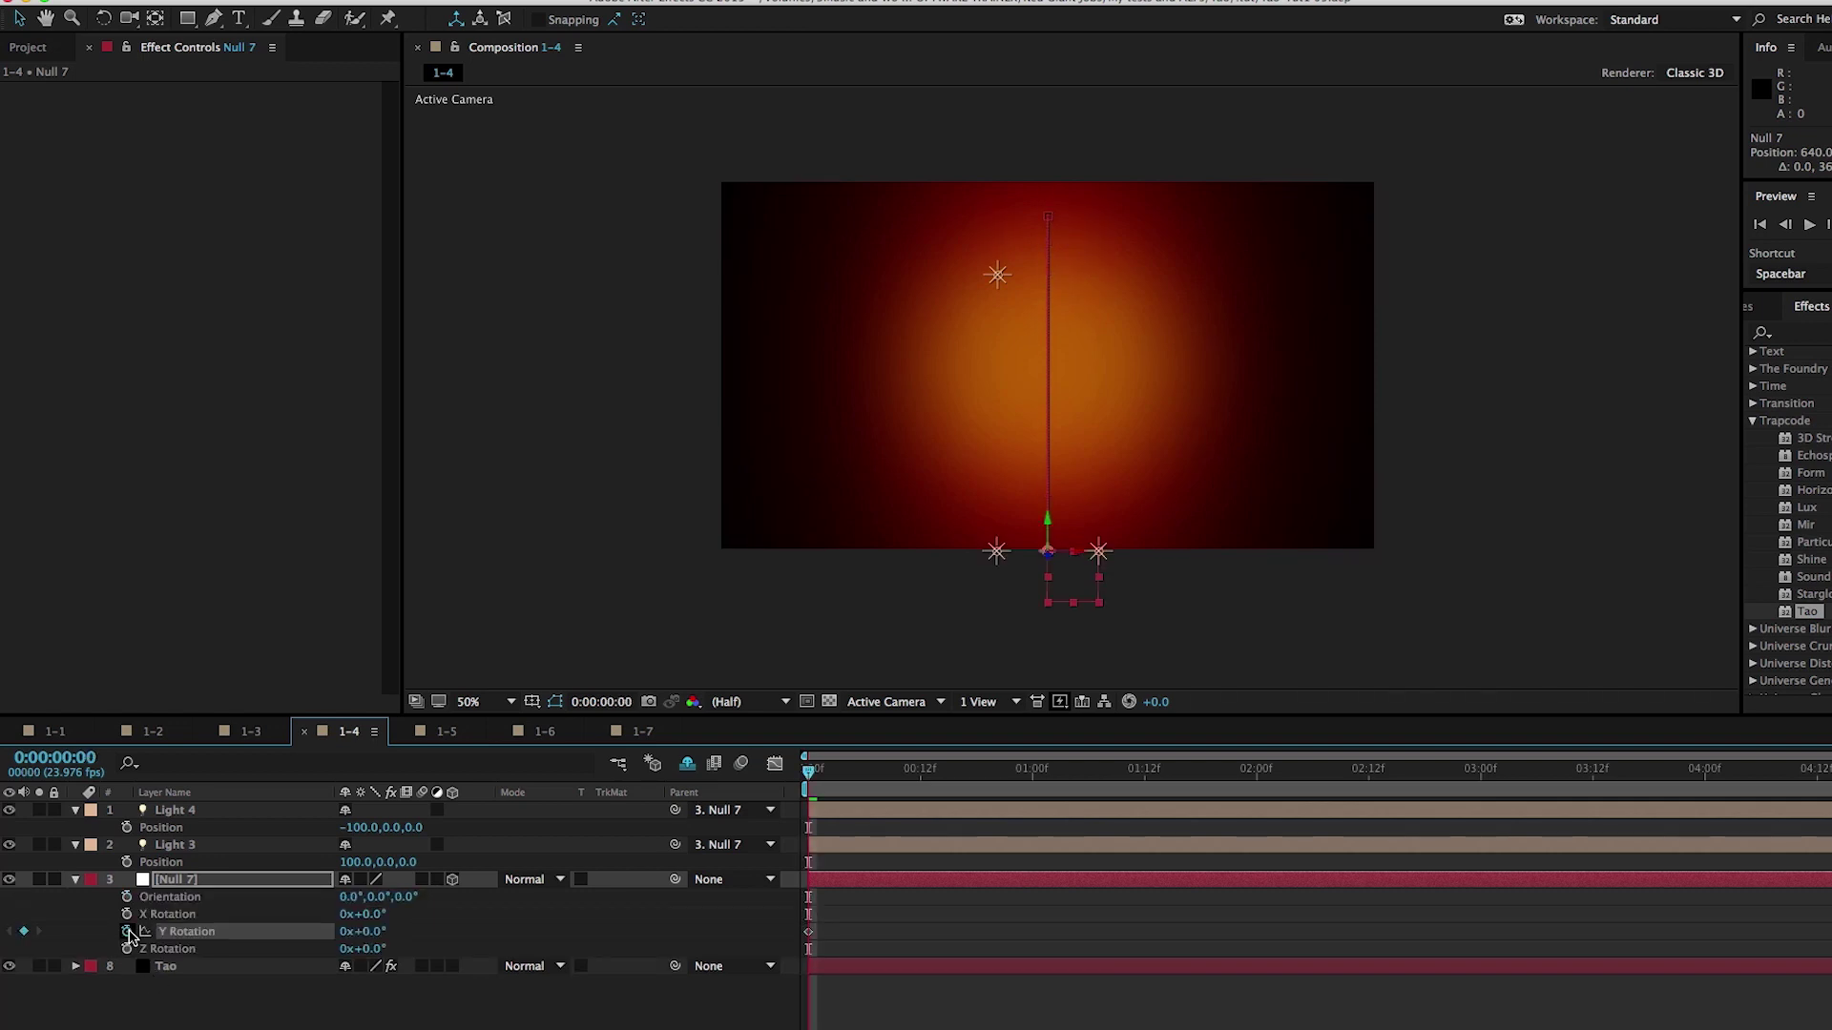
key("End")
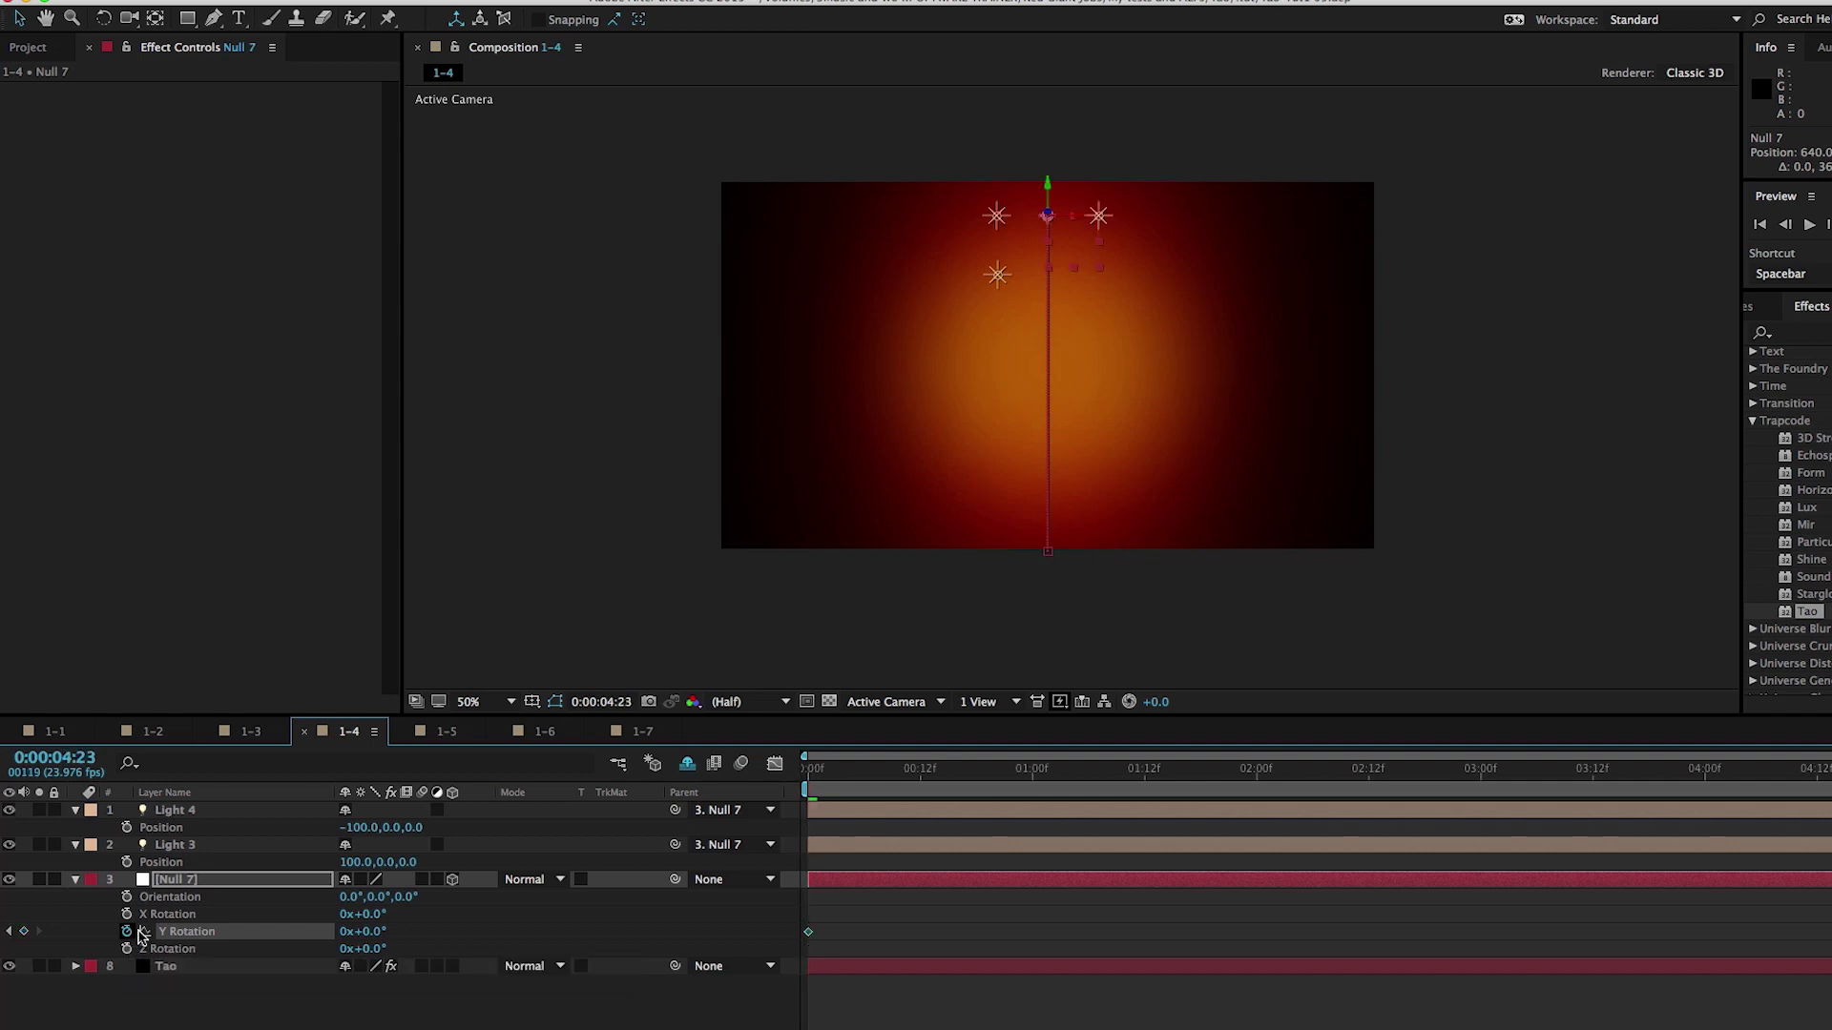
left_click_drag(375, 934, 658, 926)
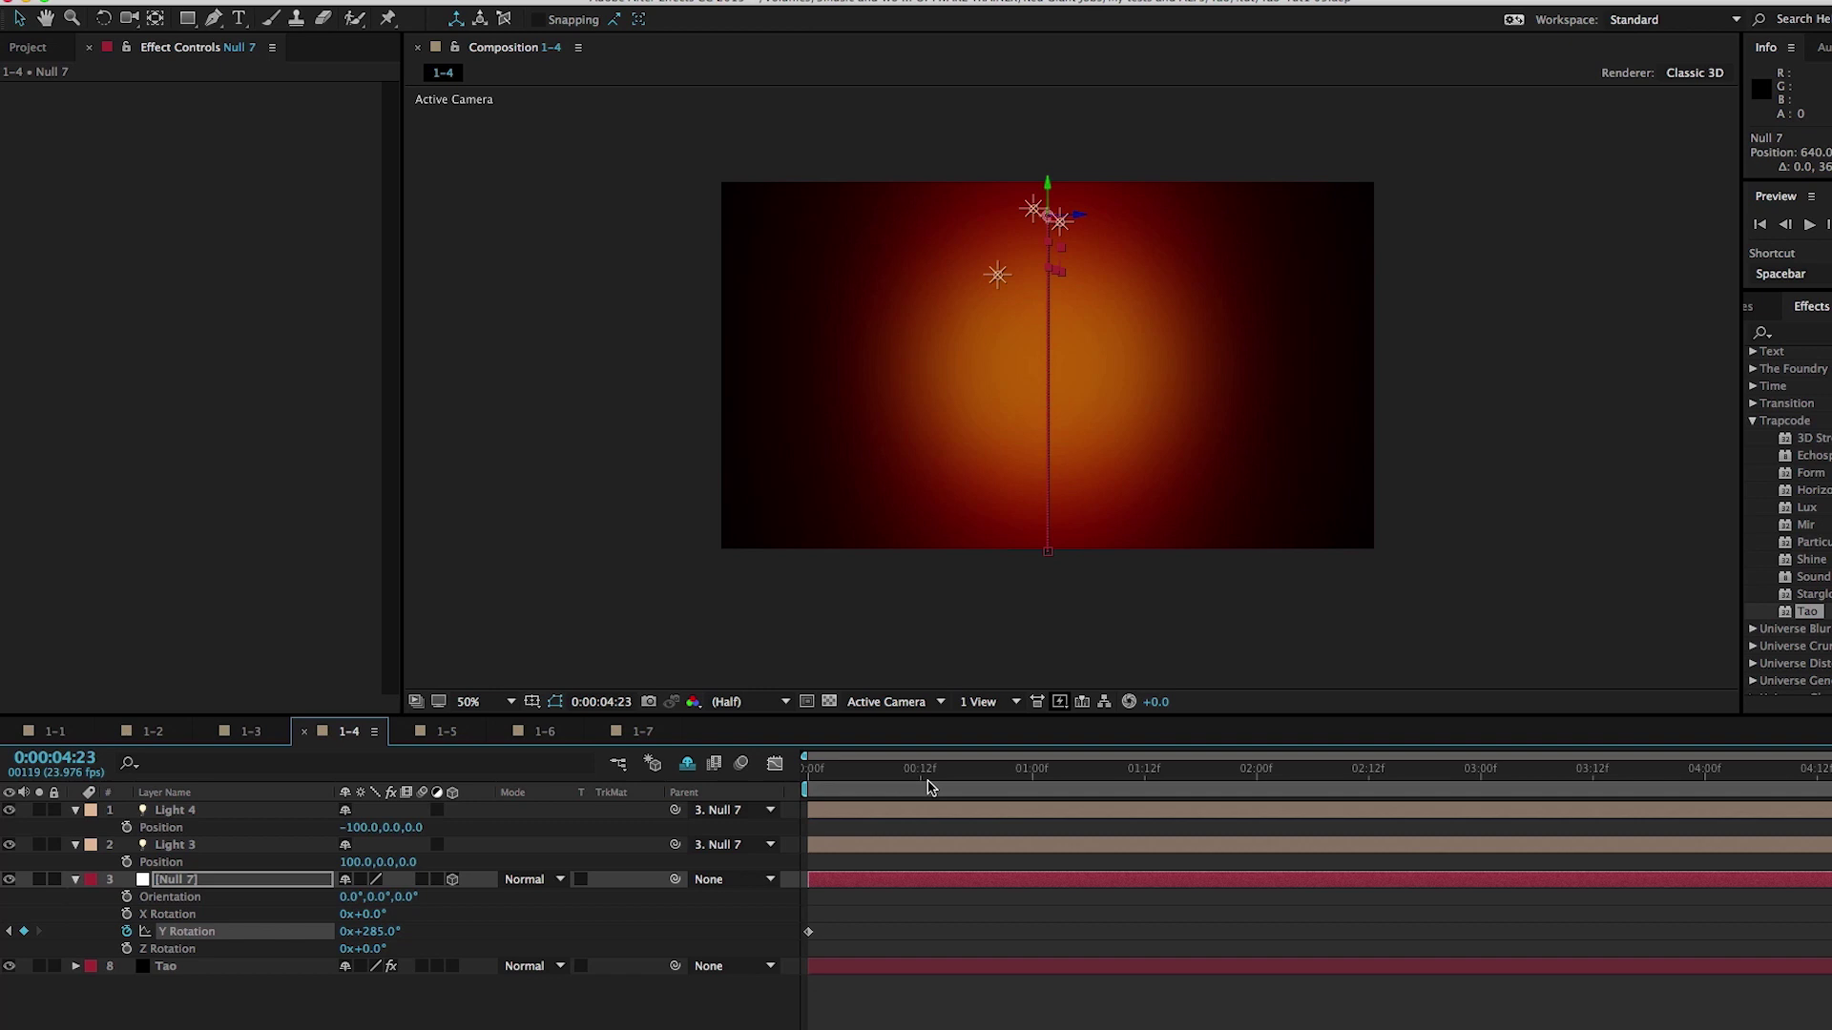
left_click_drag(822, 773, 1705, 775)
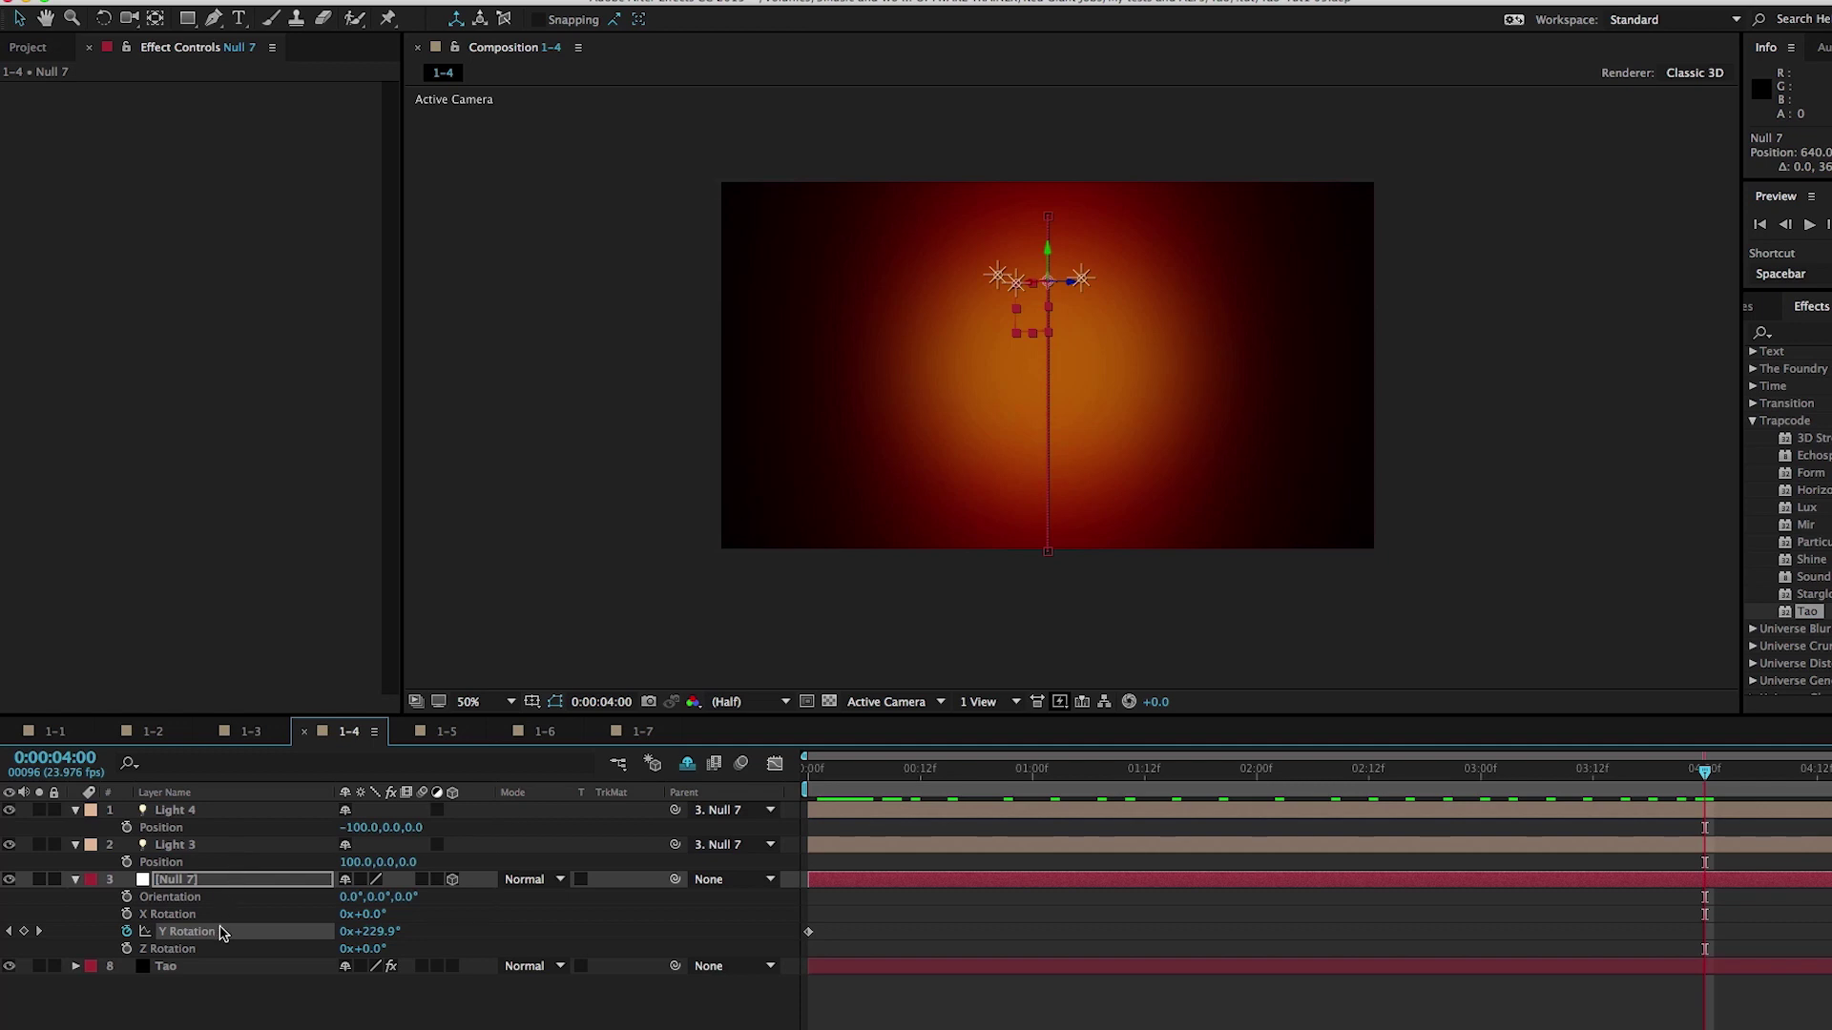
left_click(221, 964)
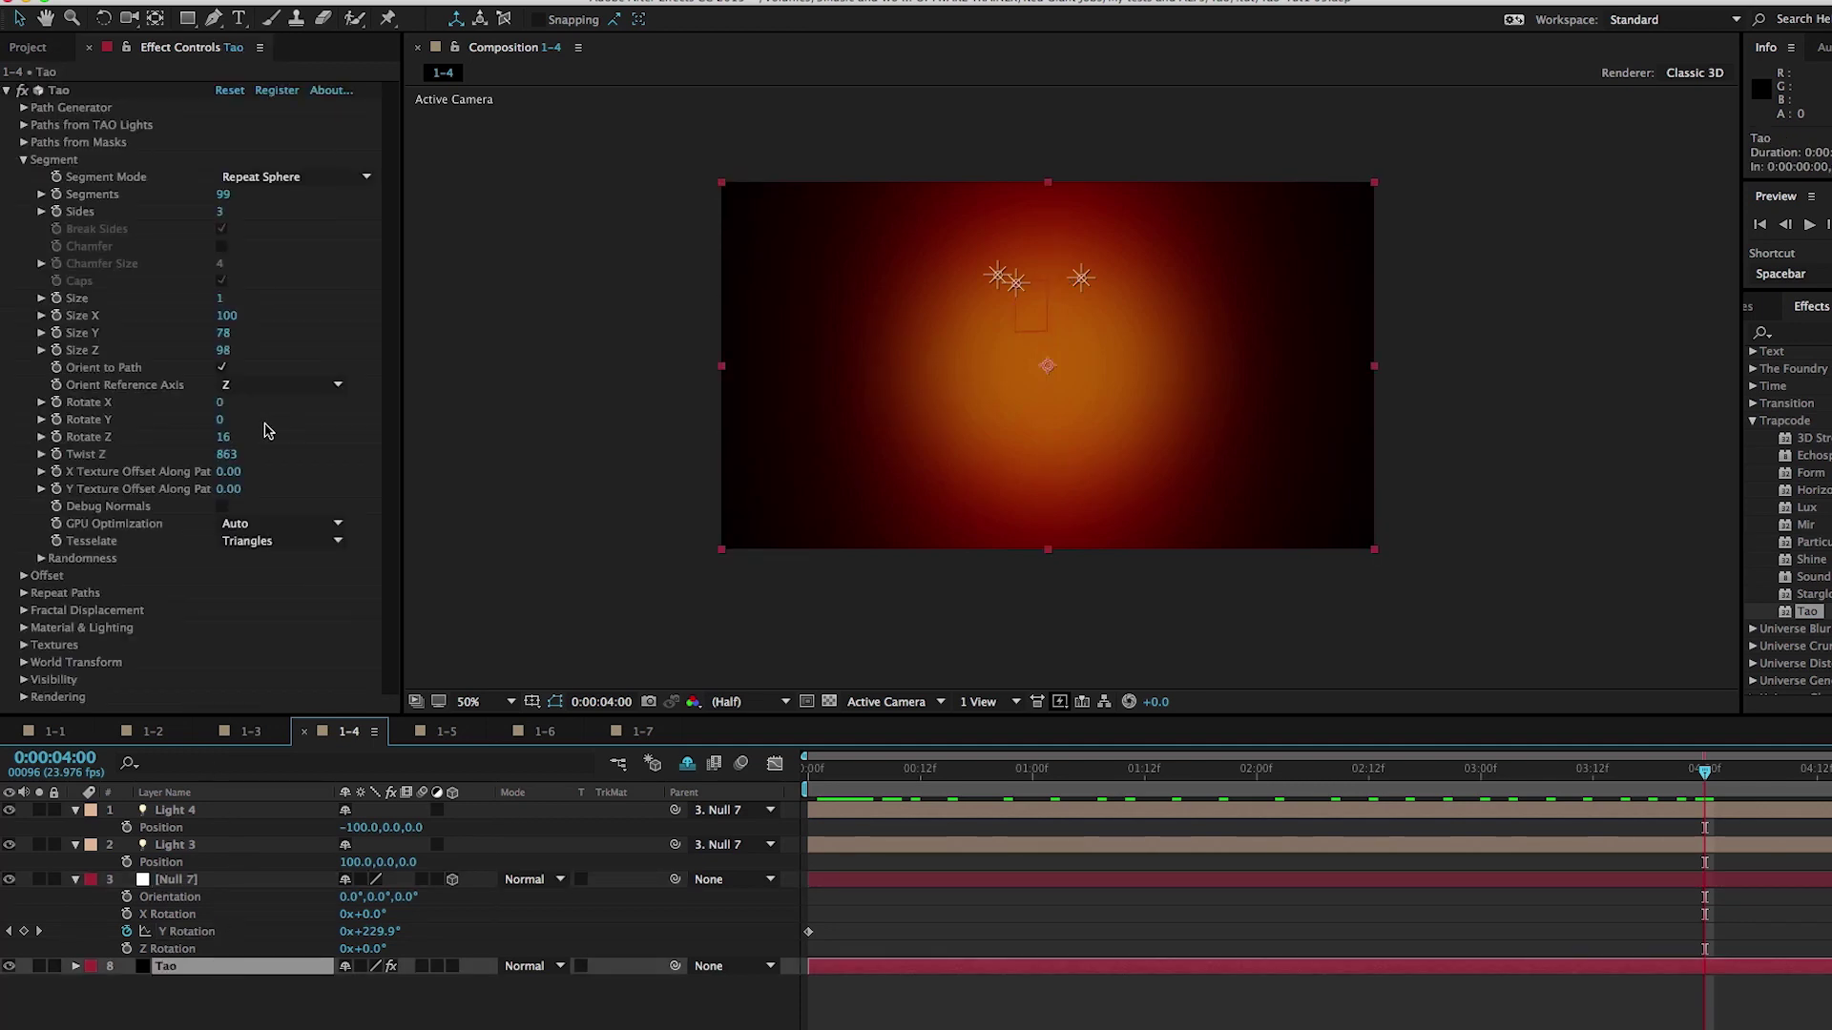
Rename Light 3 to 'TAO' and Light 4 to 'TAO jr'.
left_click(212, 847)
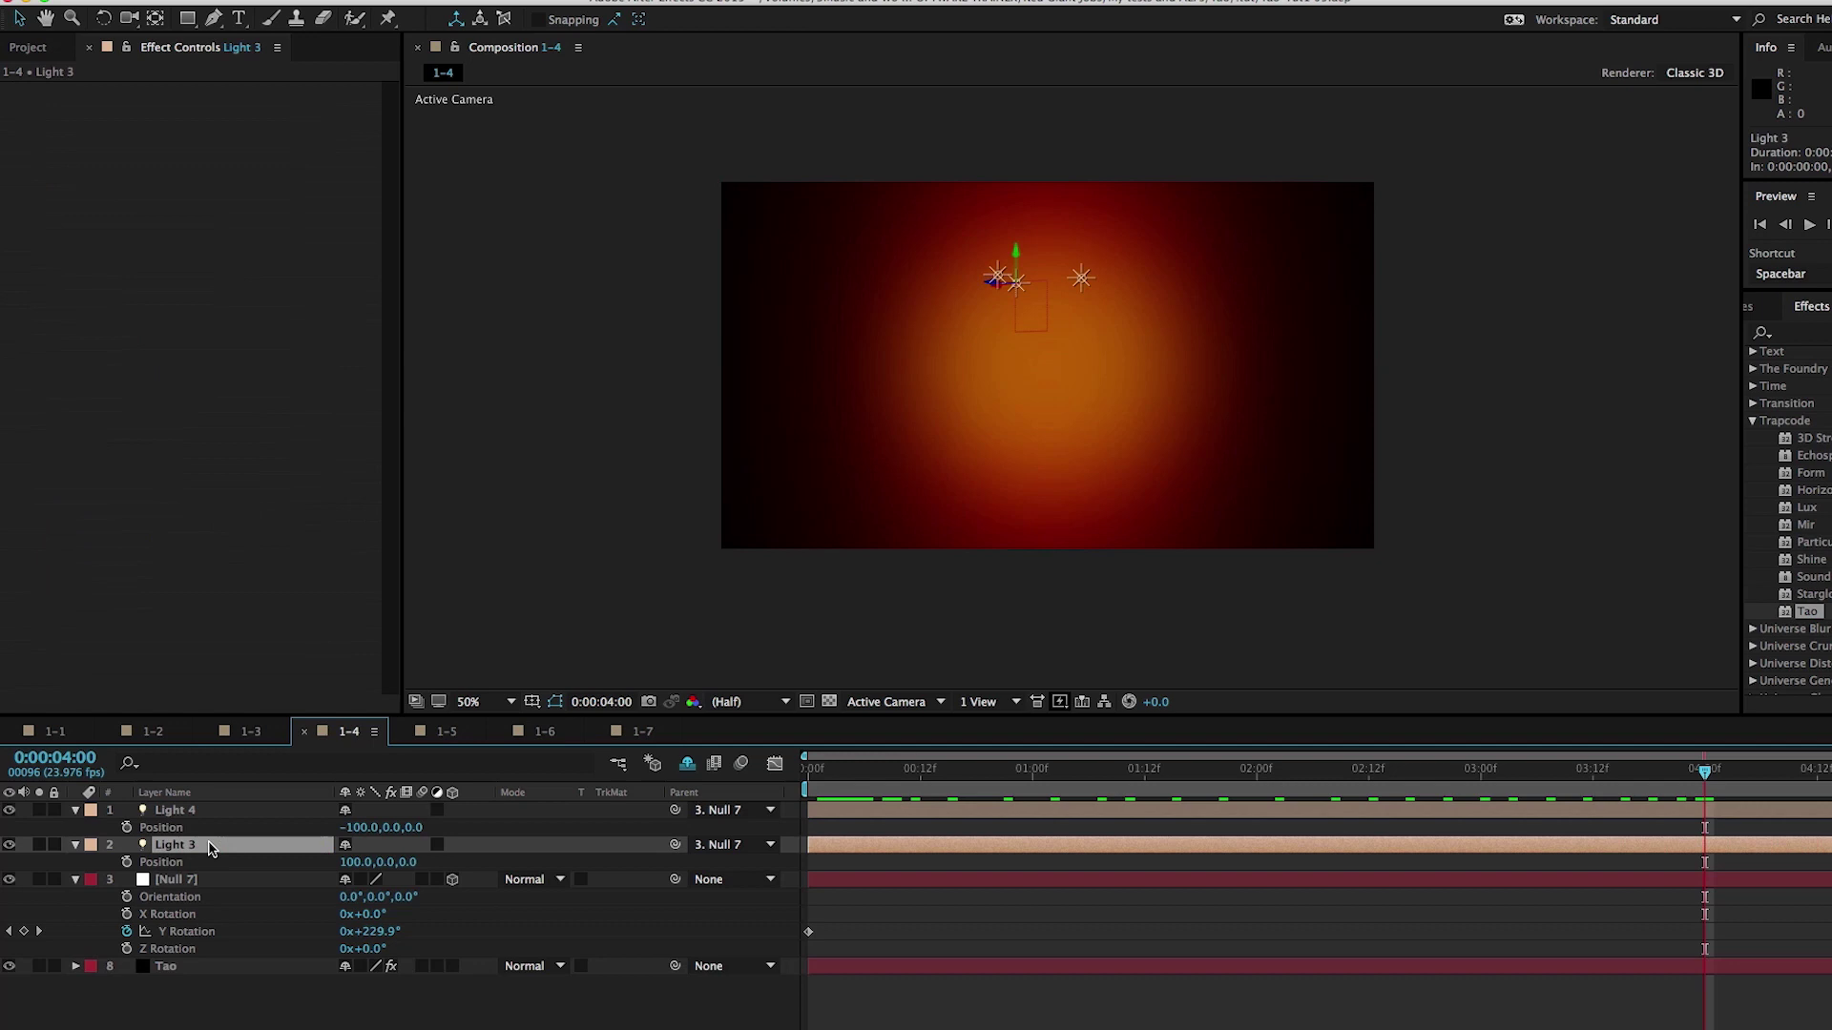
key("Return")
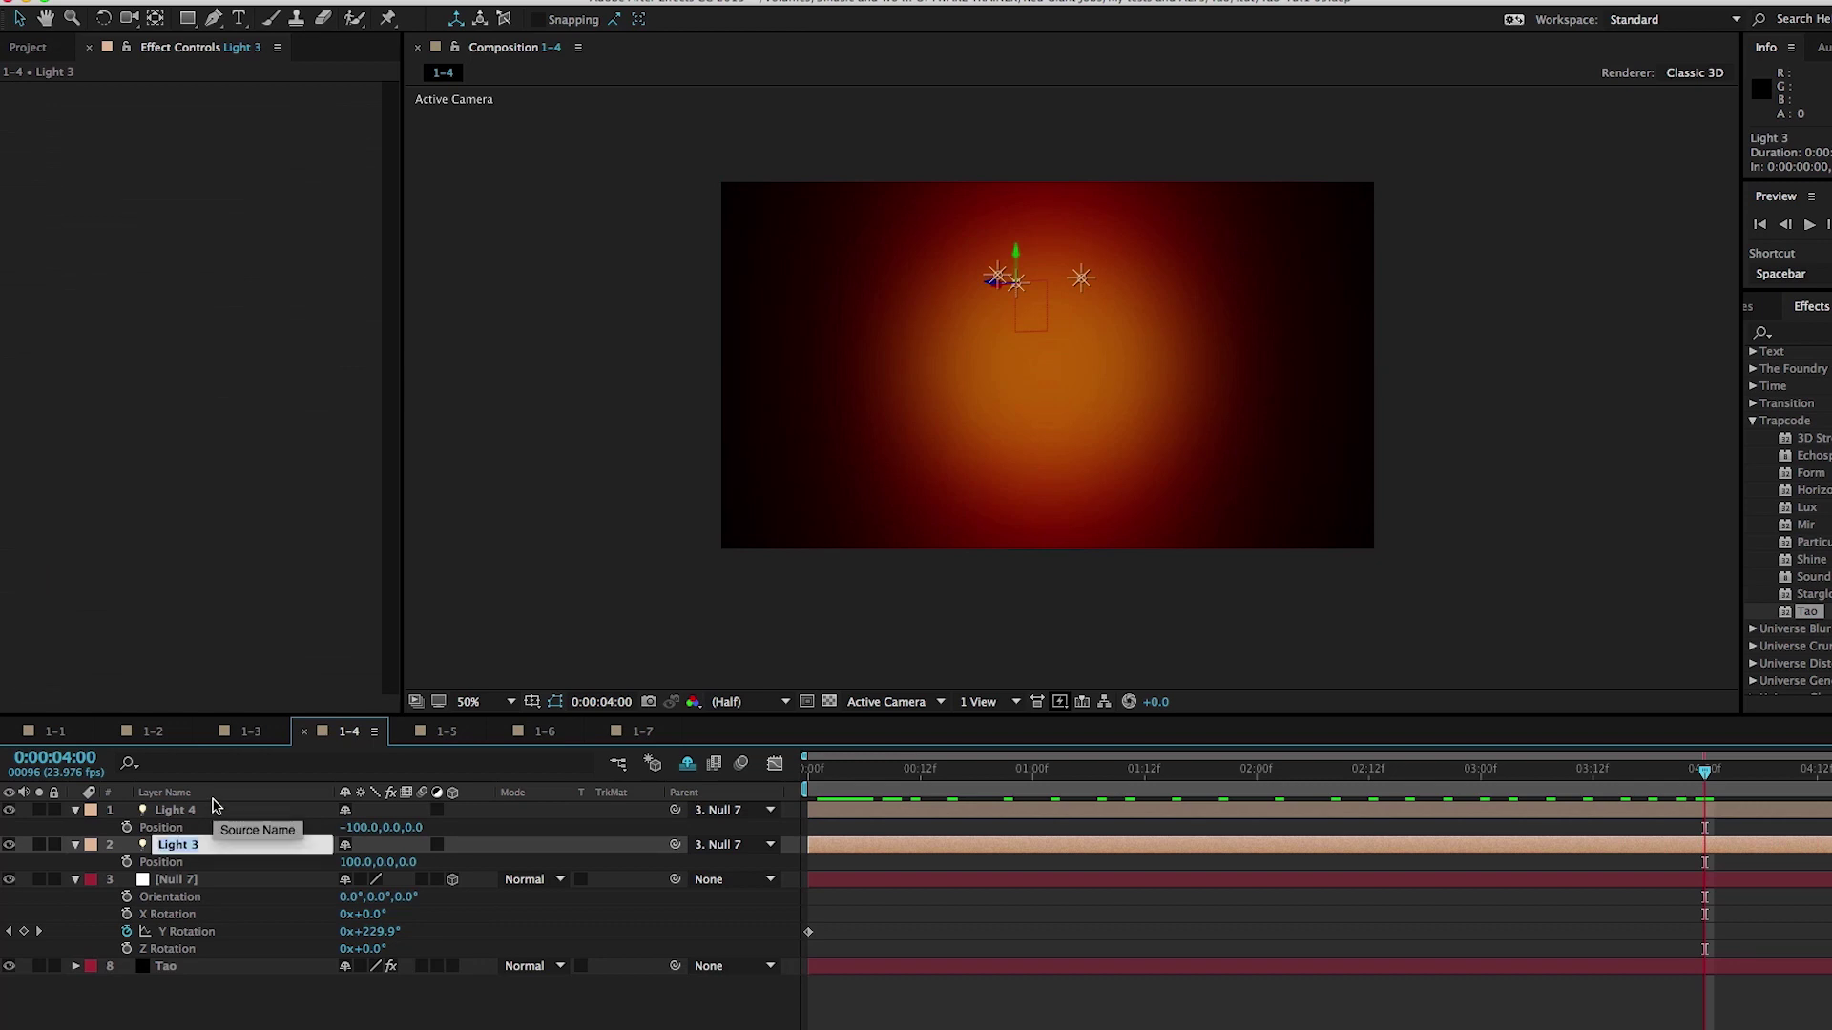
type("TAO")
key("Return")
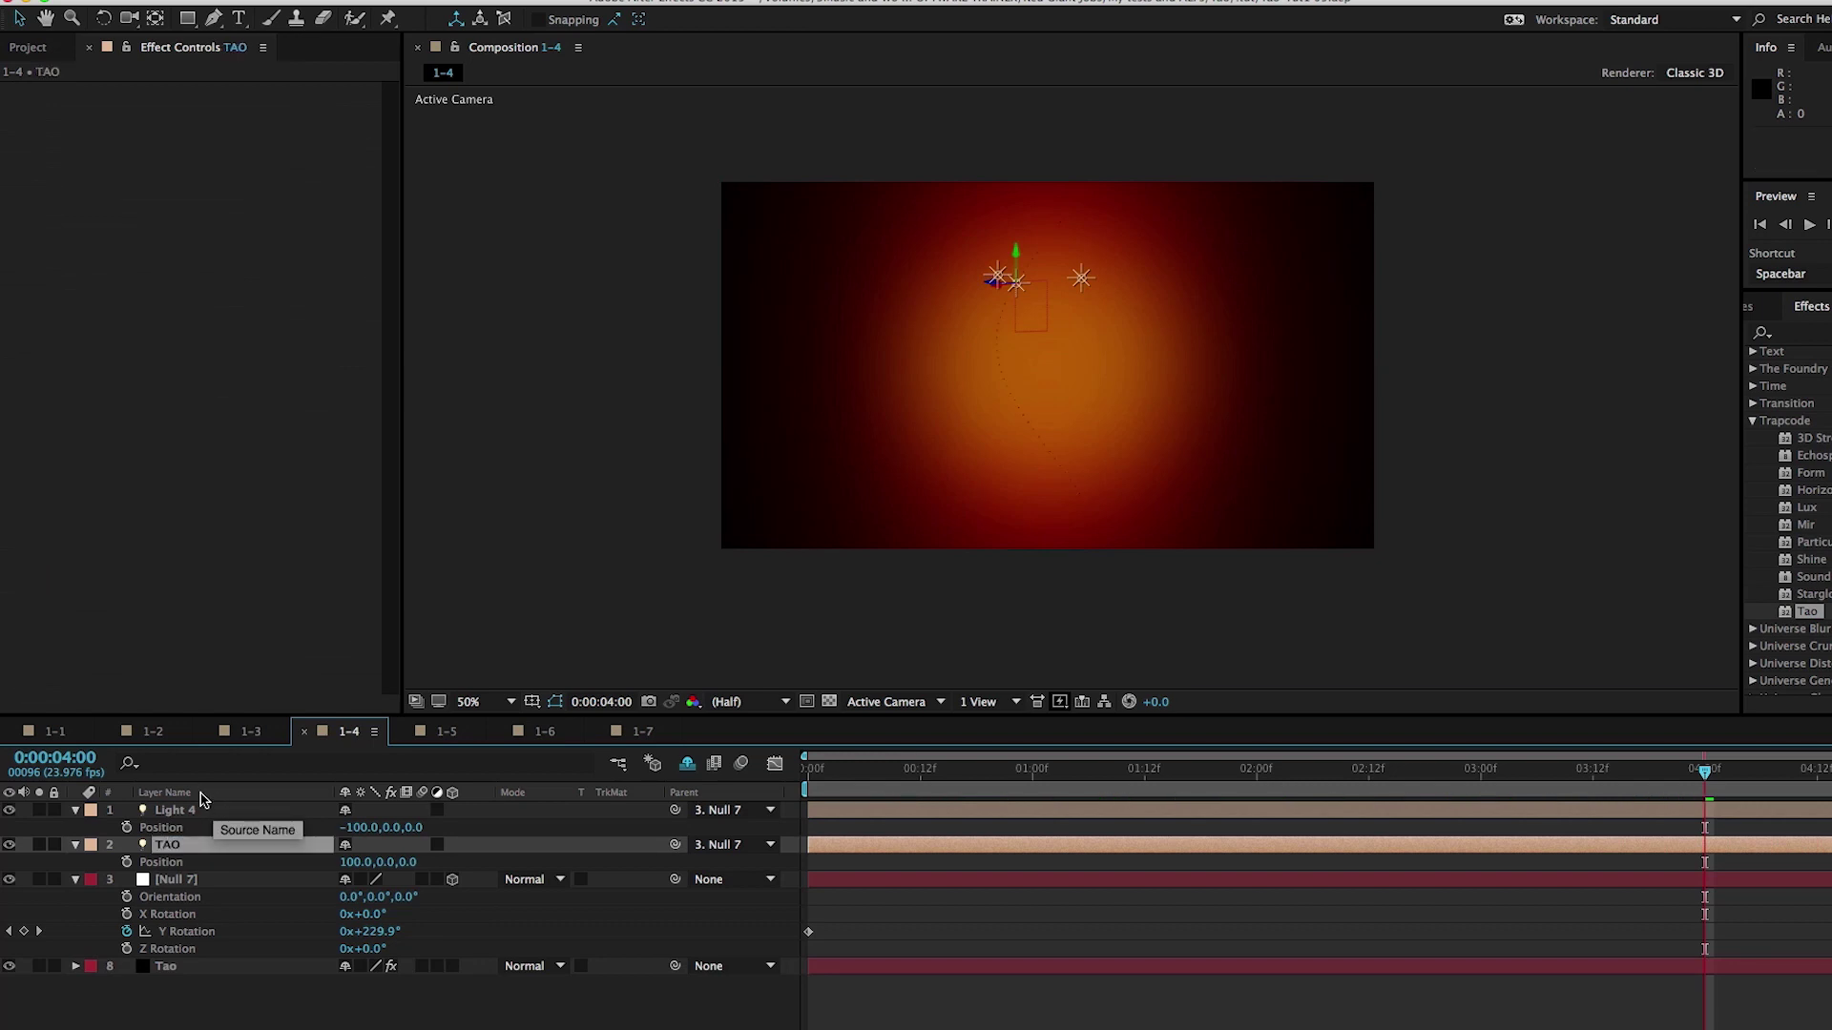
left_click(198, 810)
key("Return")
type("TAO jr")
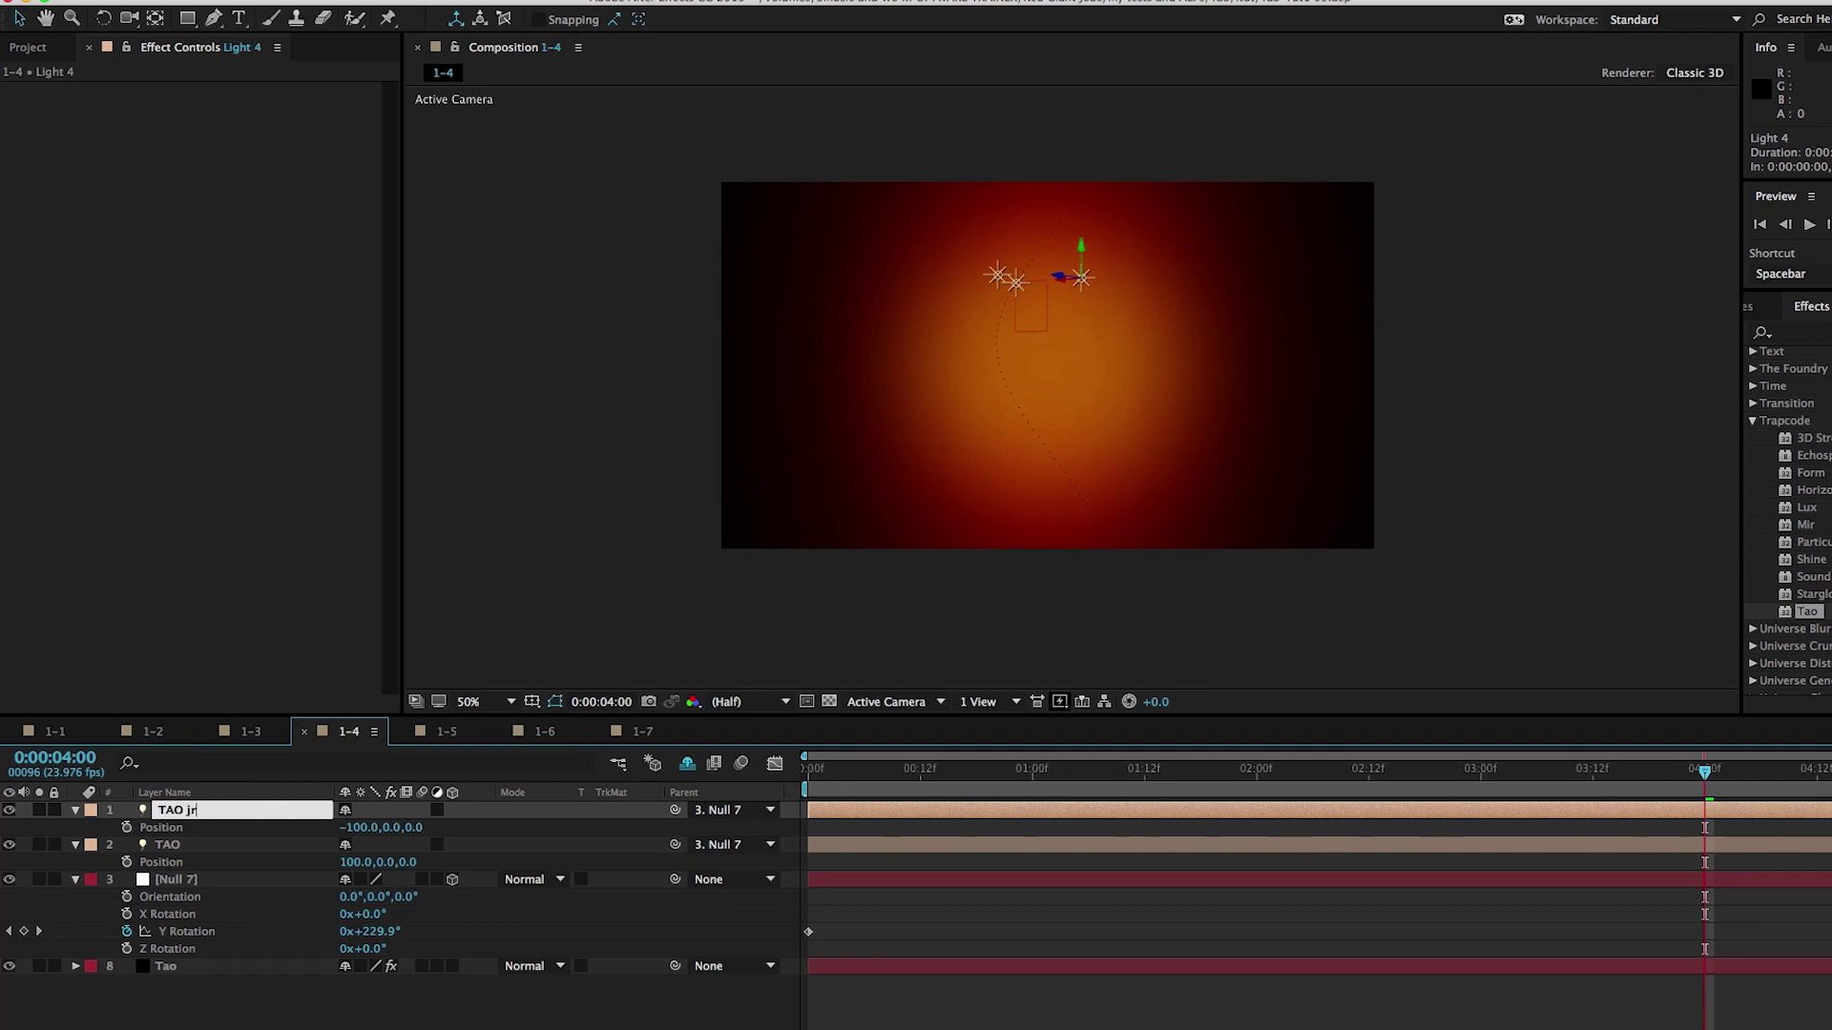
key("Return")
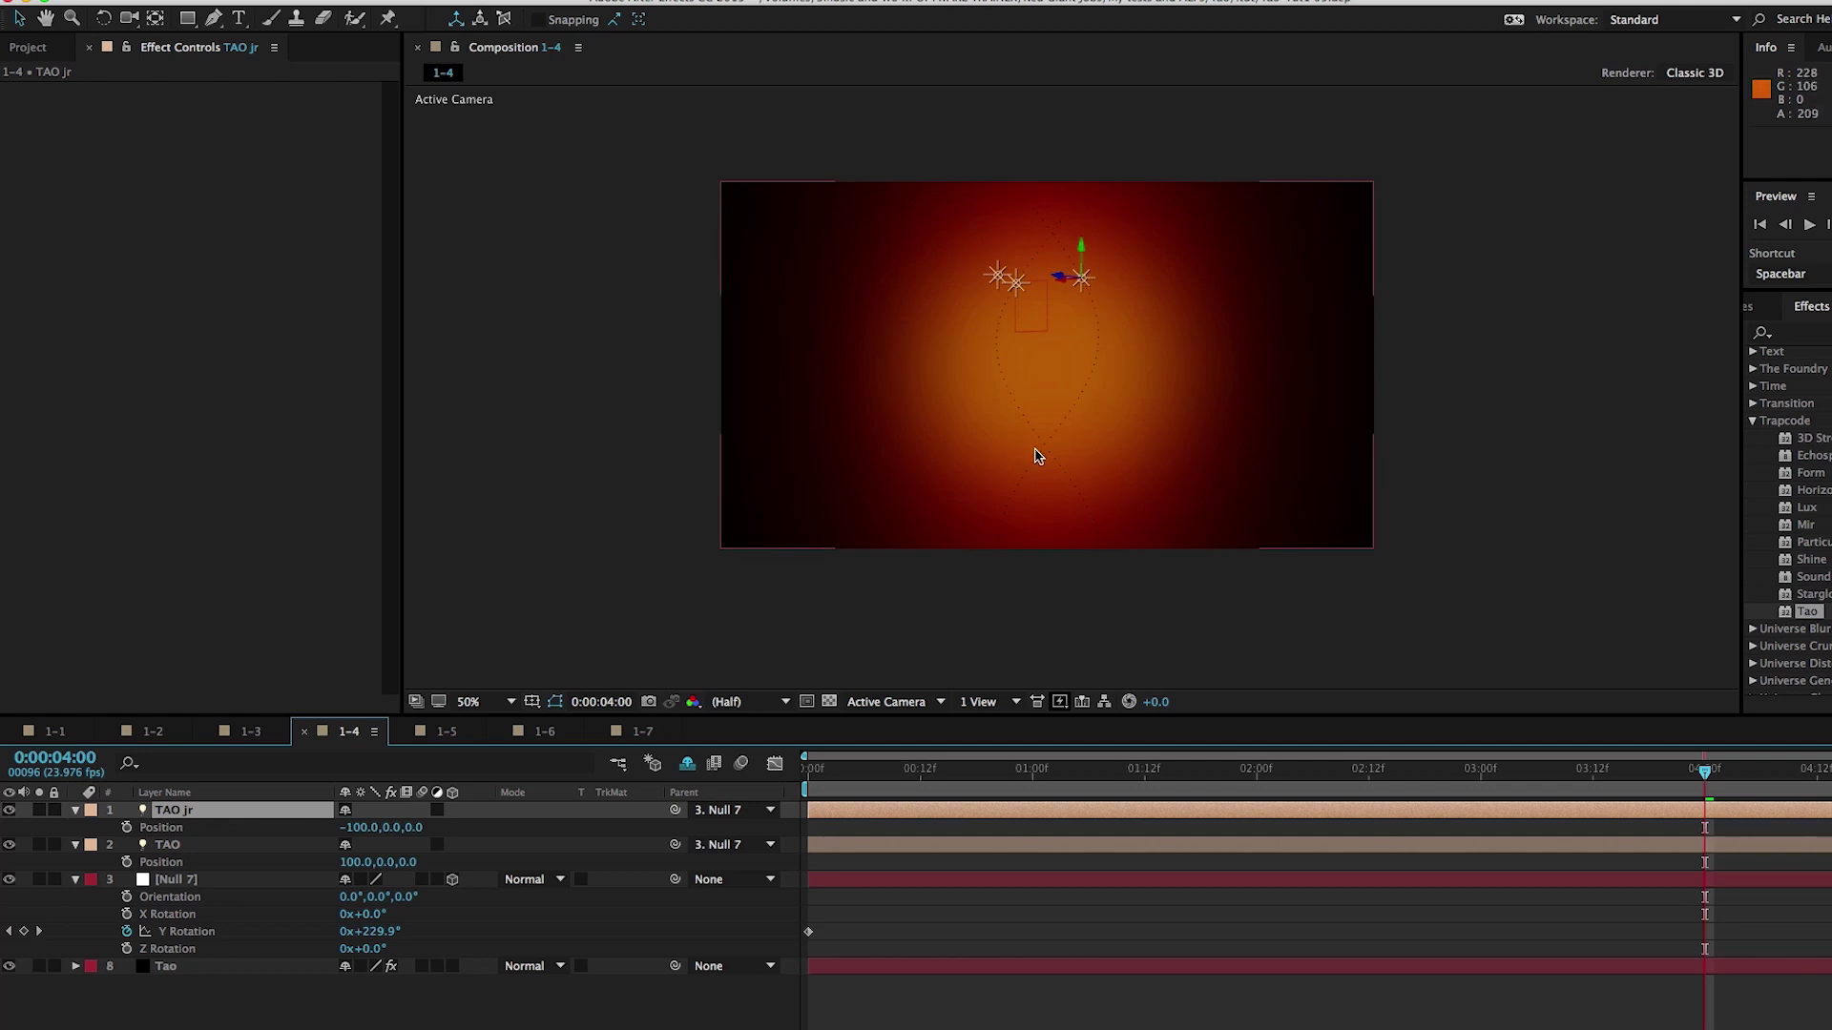
Increase Tao's Segment Size and set TAO Lights Mode to Build-up.
left_click(239, 966)
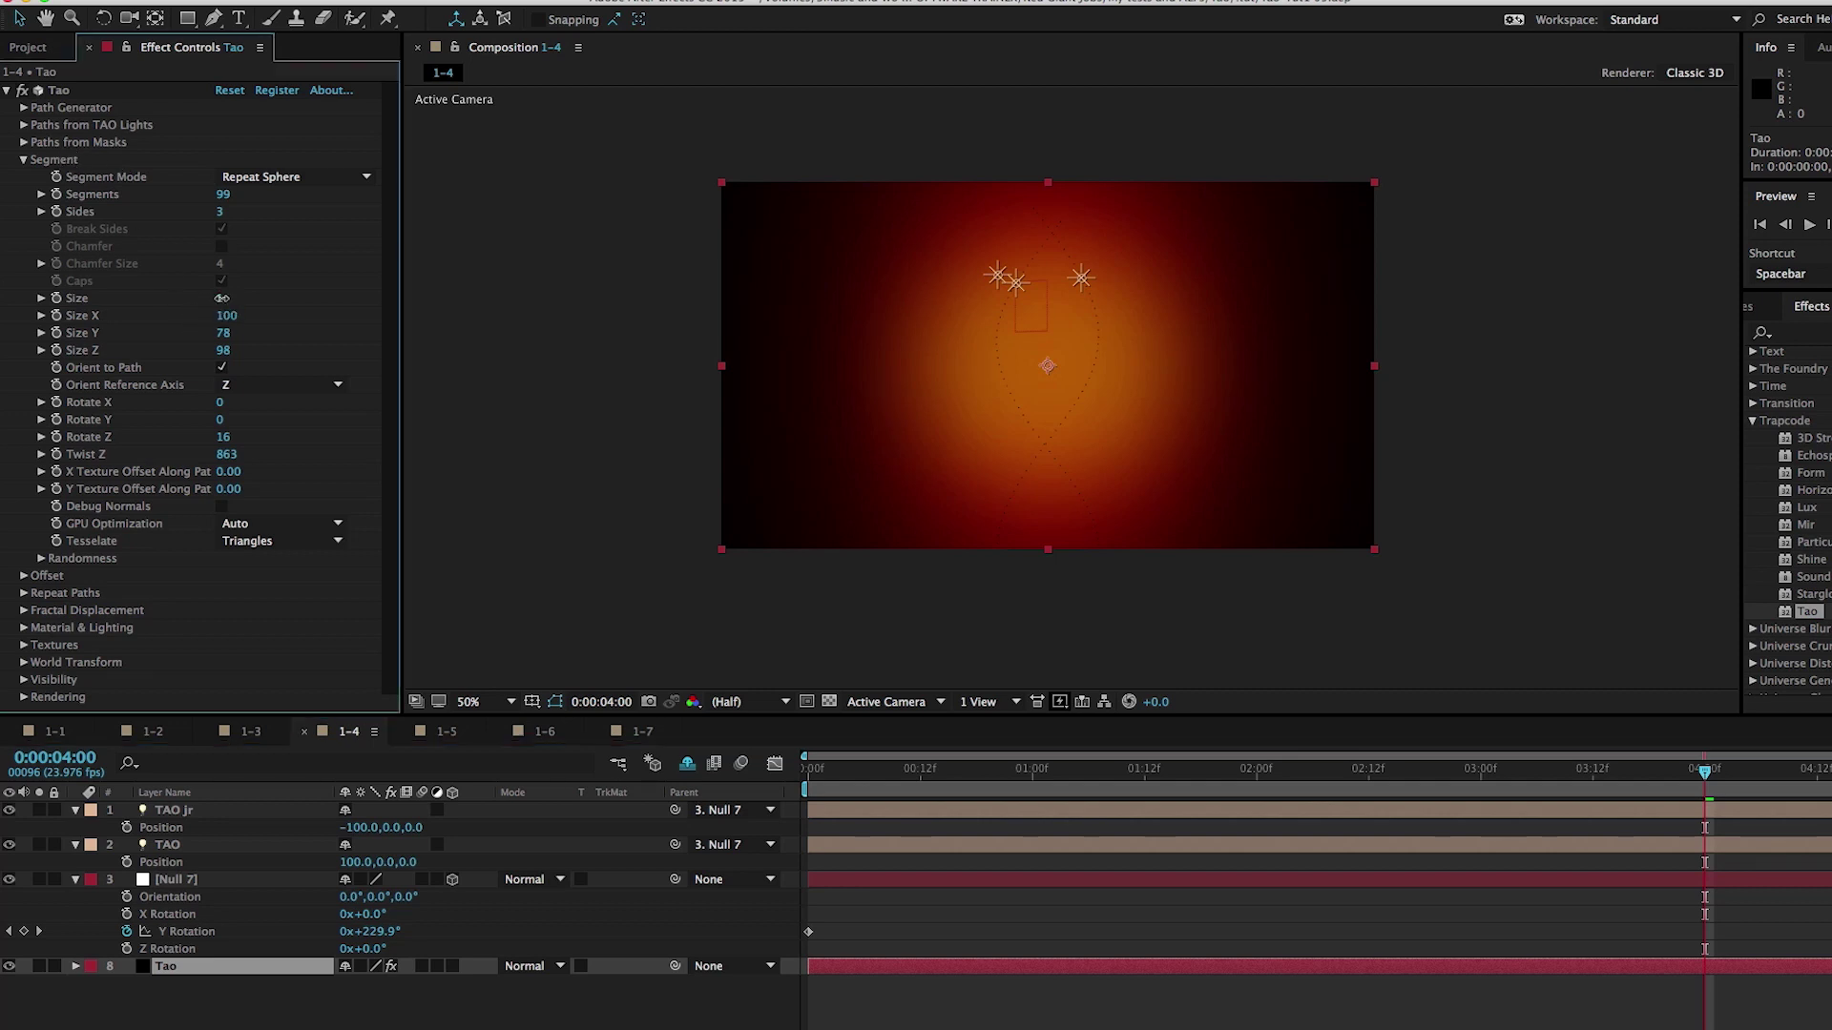
left_click_drag(226, 304, 333, 301)
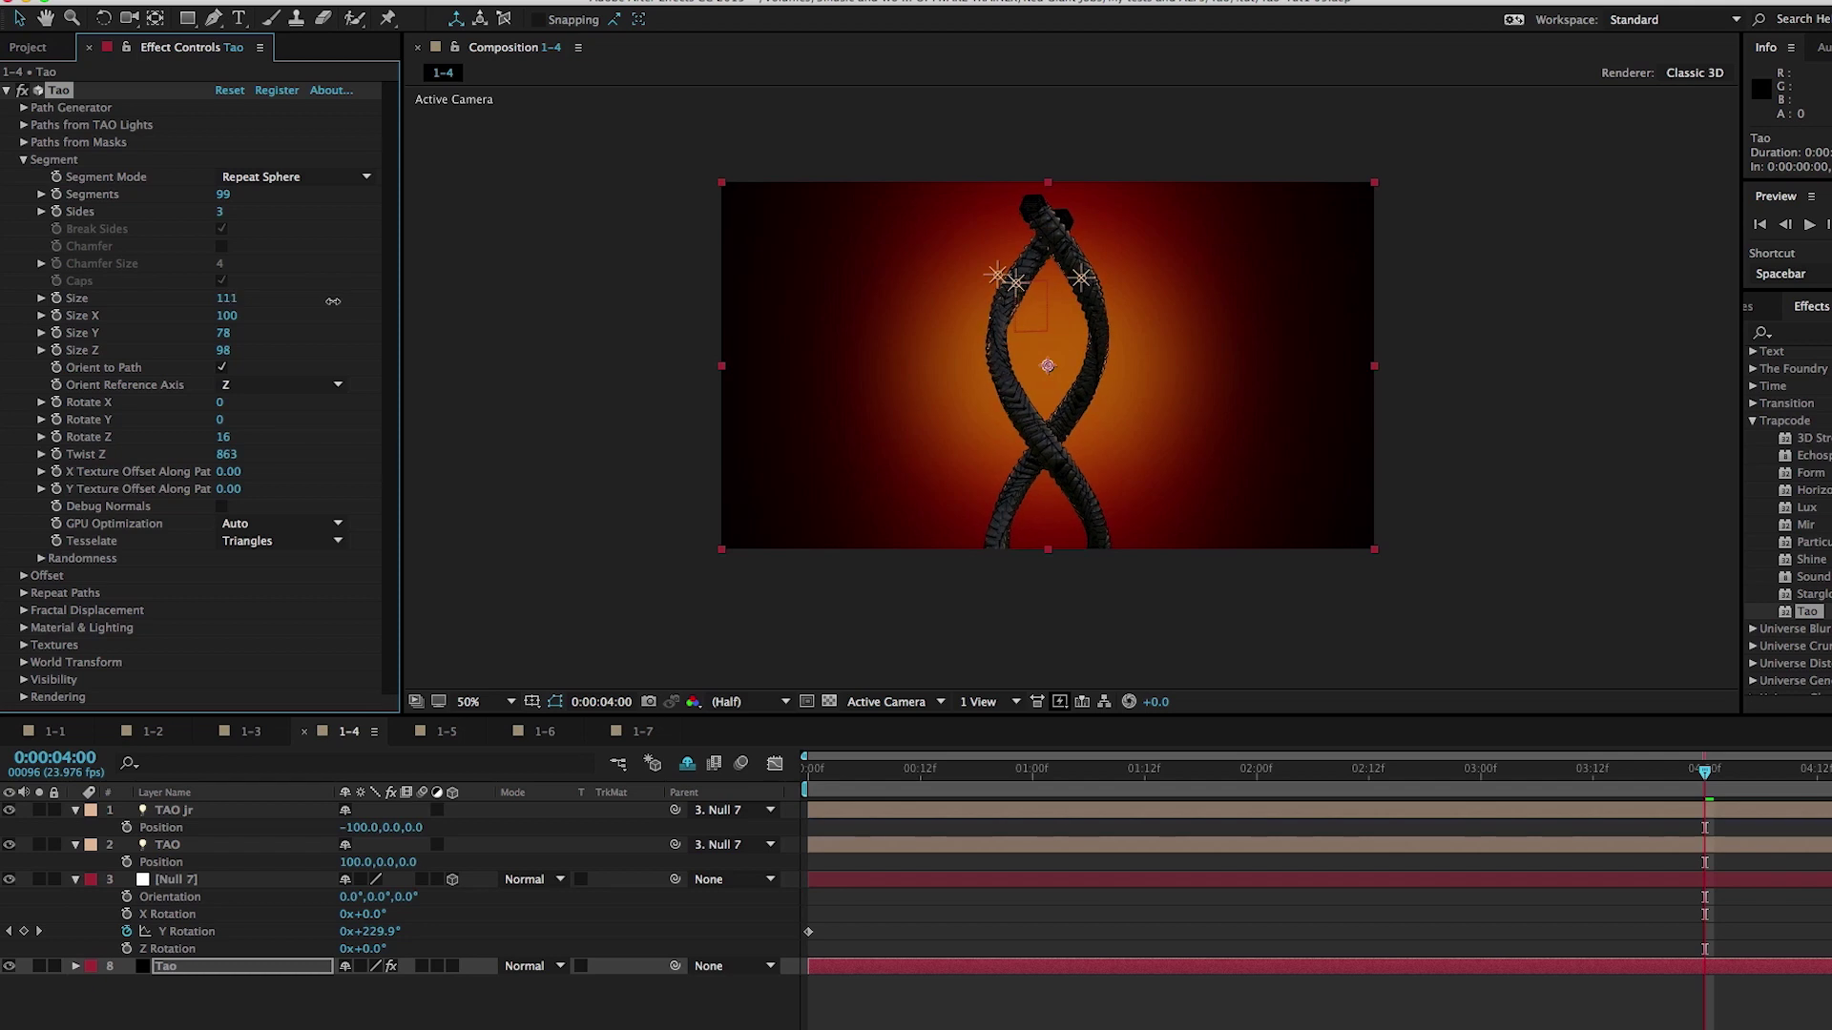
left_click(24, 125)
left_click(305, 160)
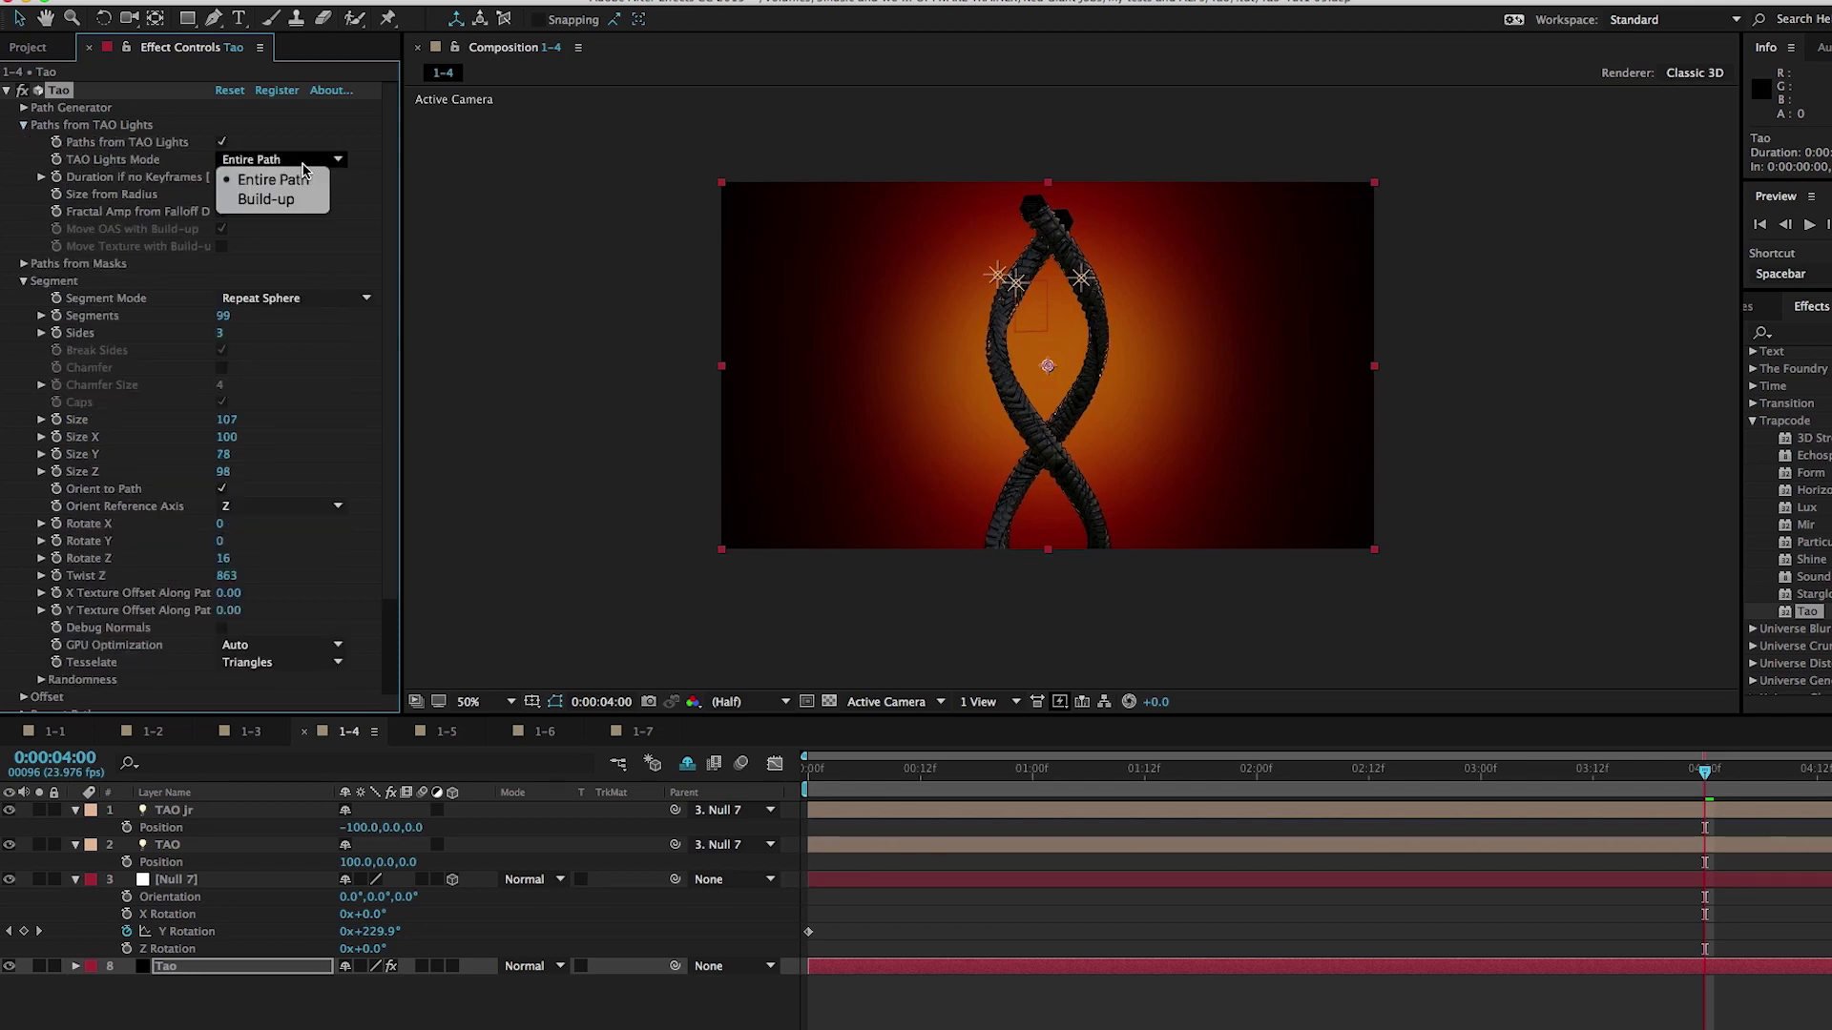
left_click(305, 200)
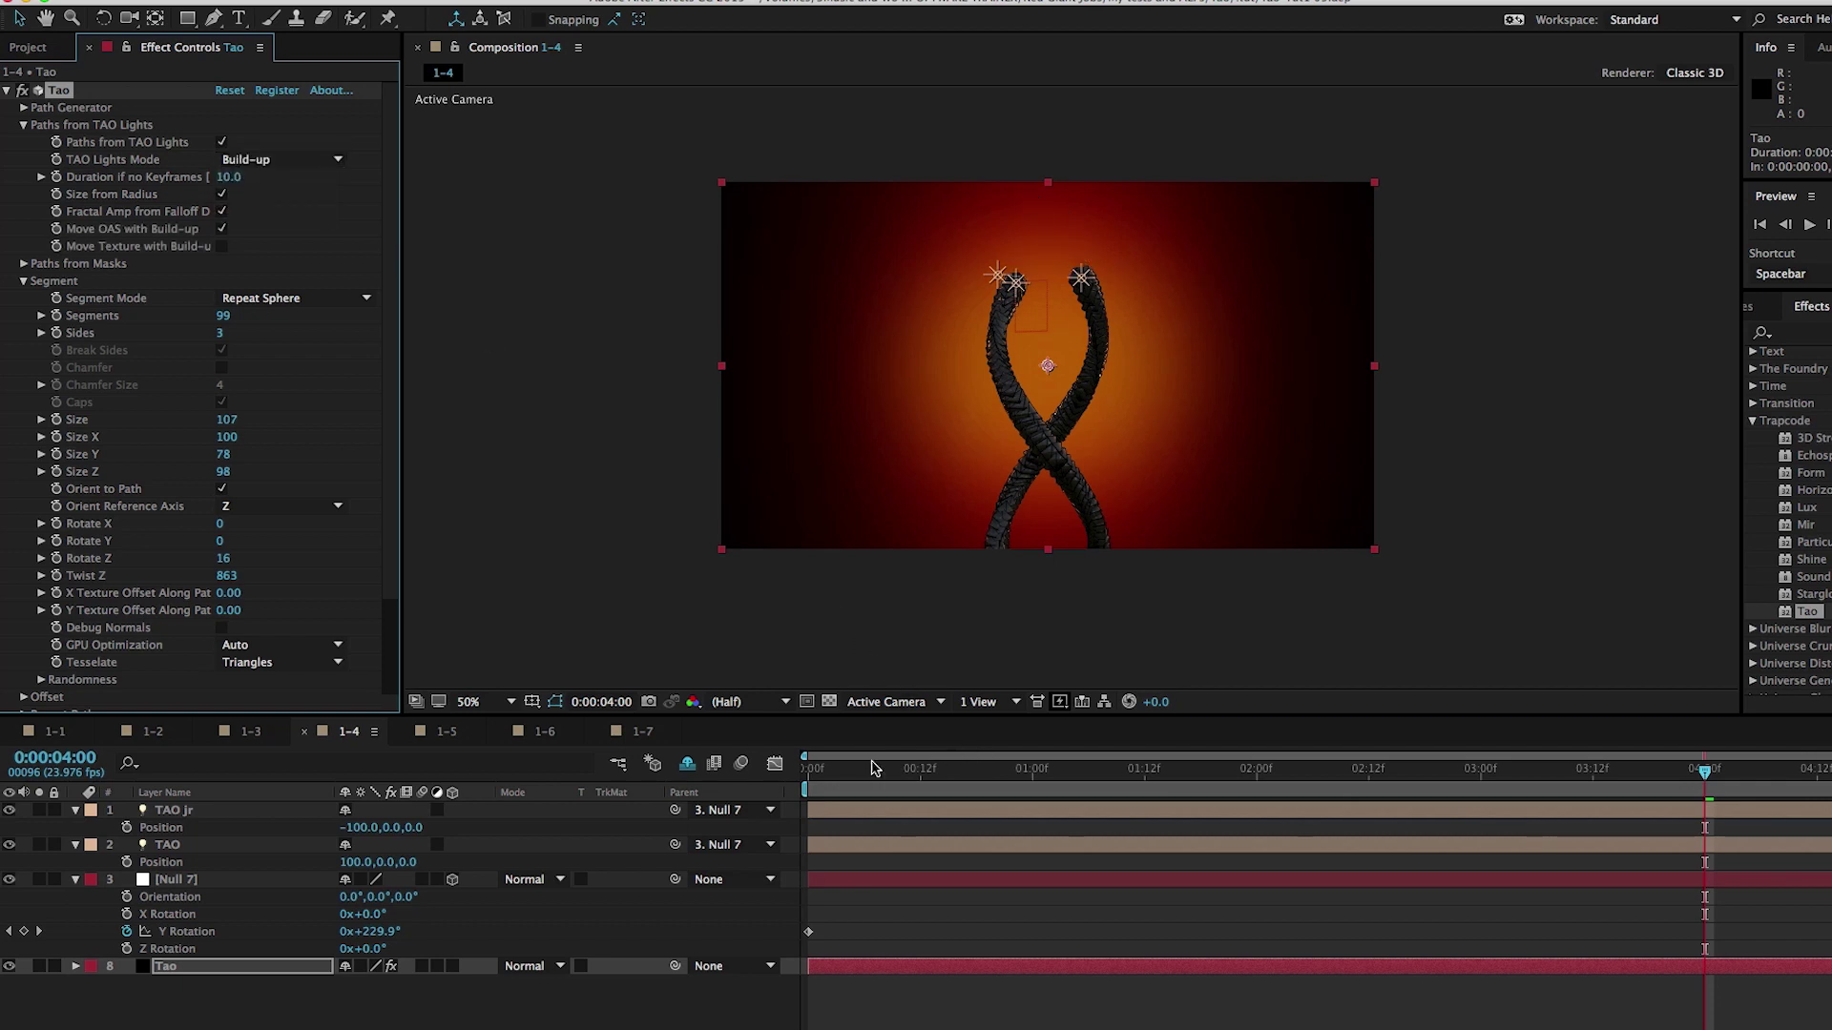
Preview the strands building up around frame 10, then open composition 1-5.
left_click(836, 769)
left_click_drag(827, 772, 904, 773)
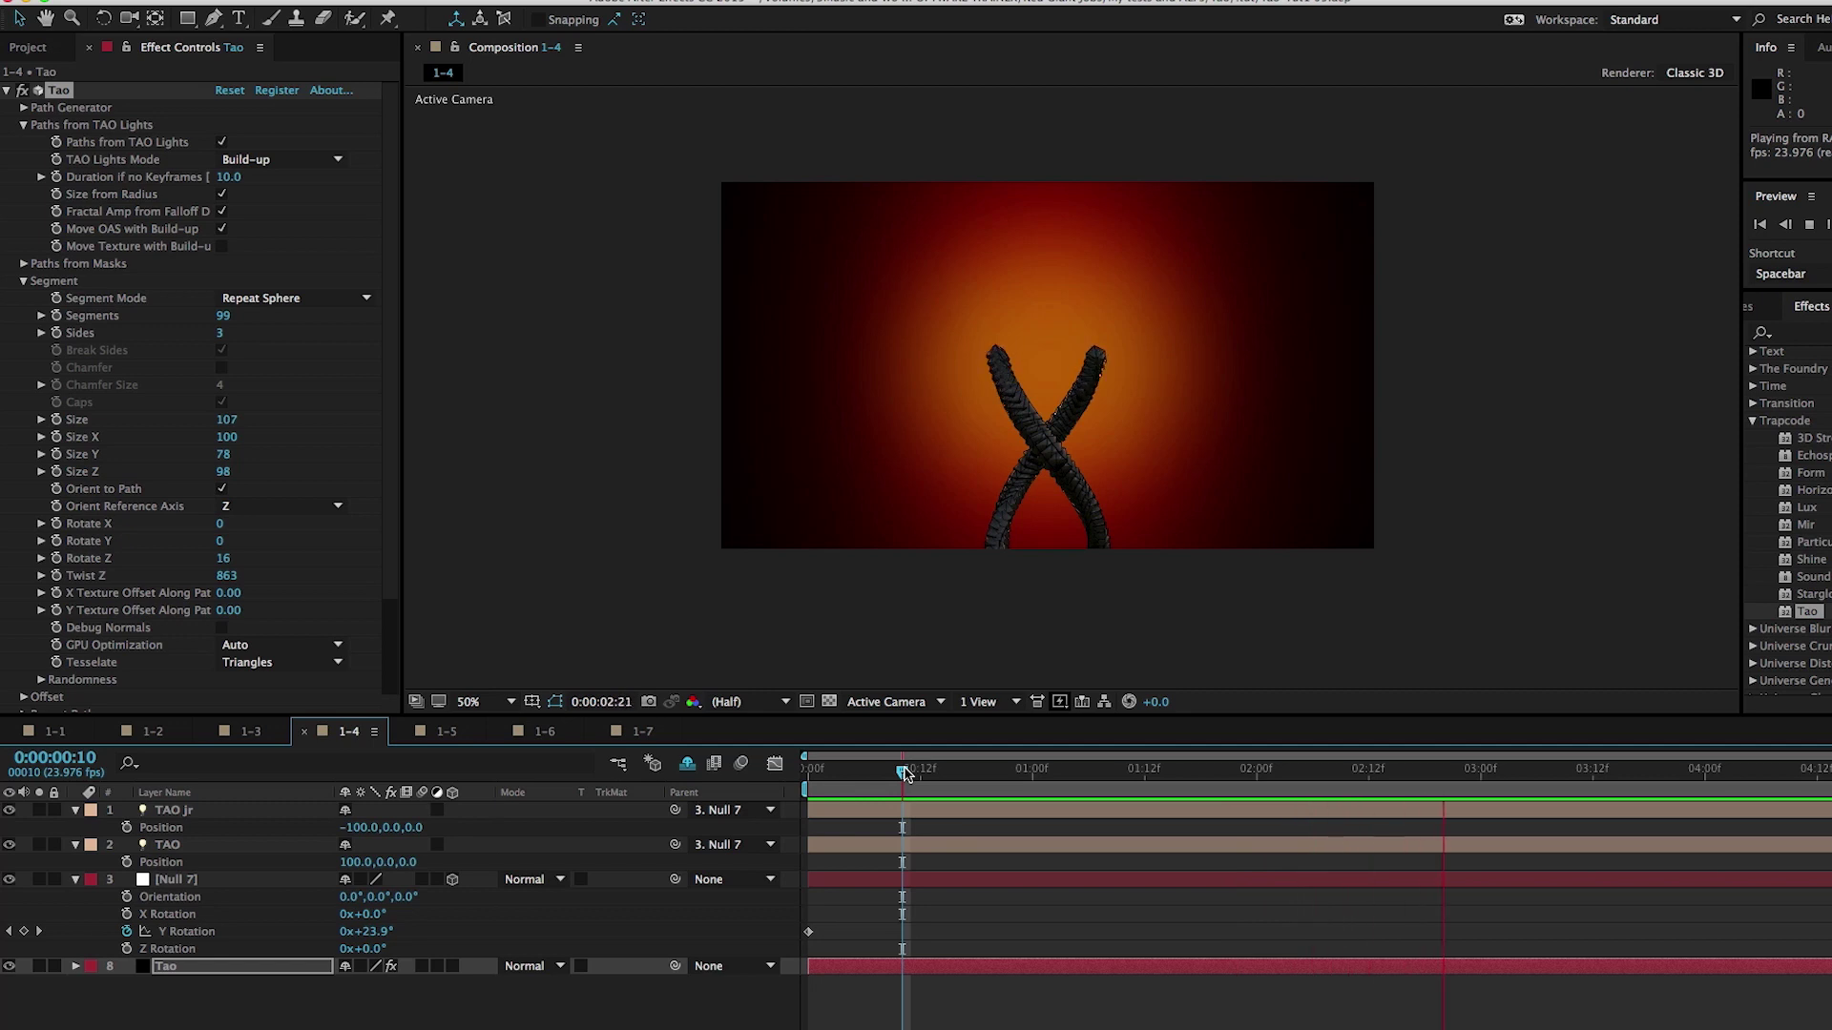
key("space")
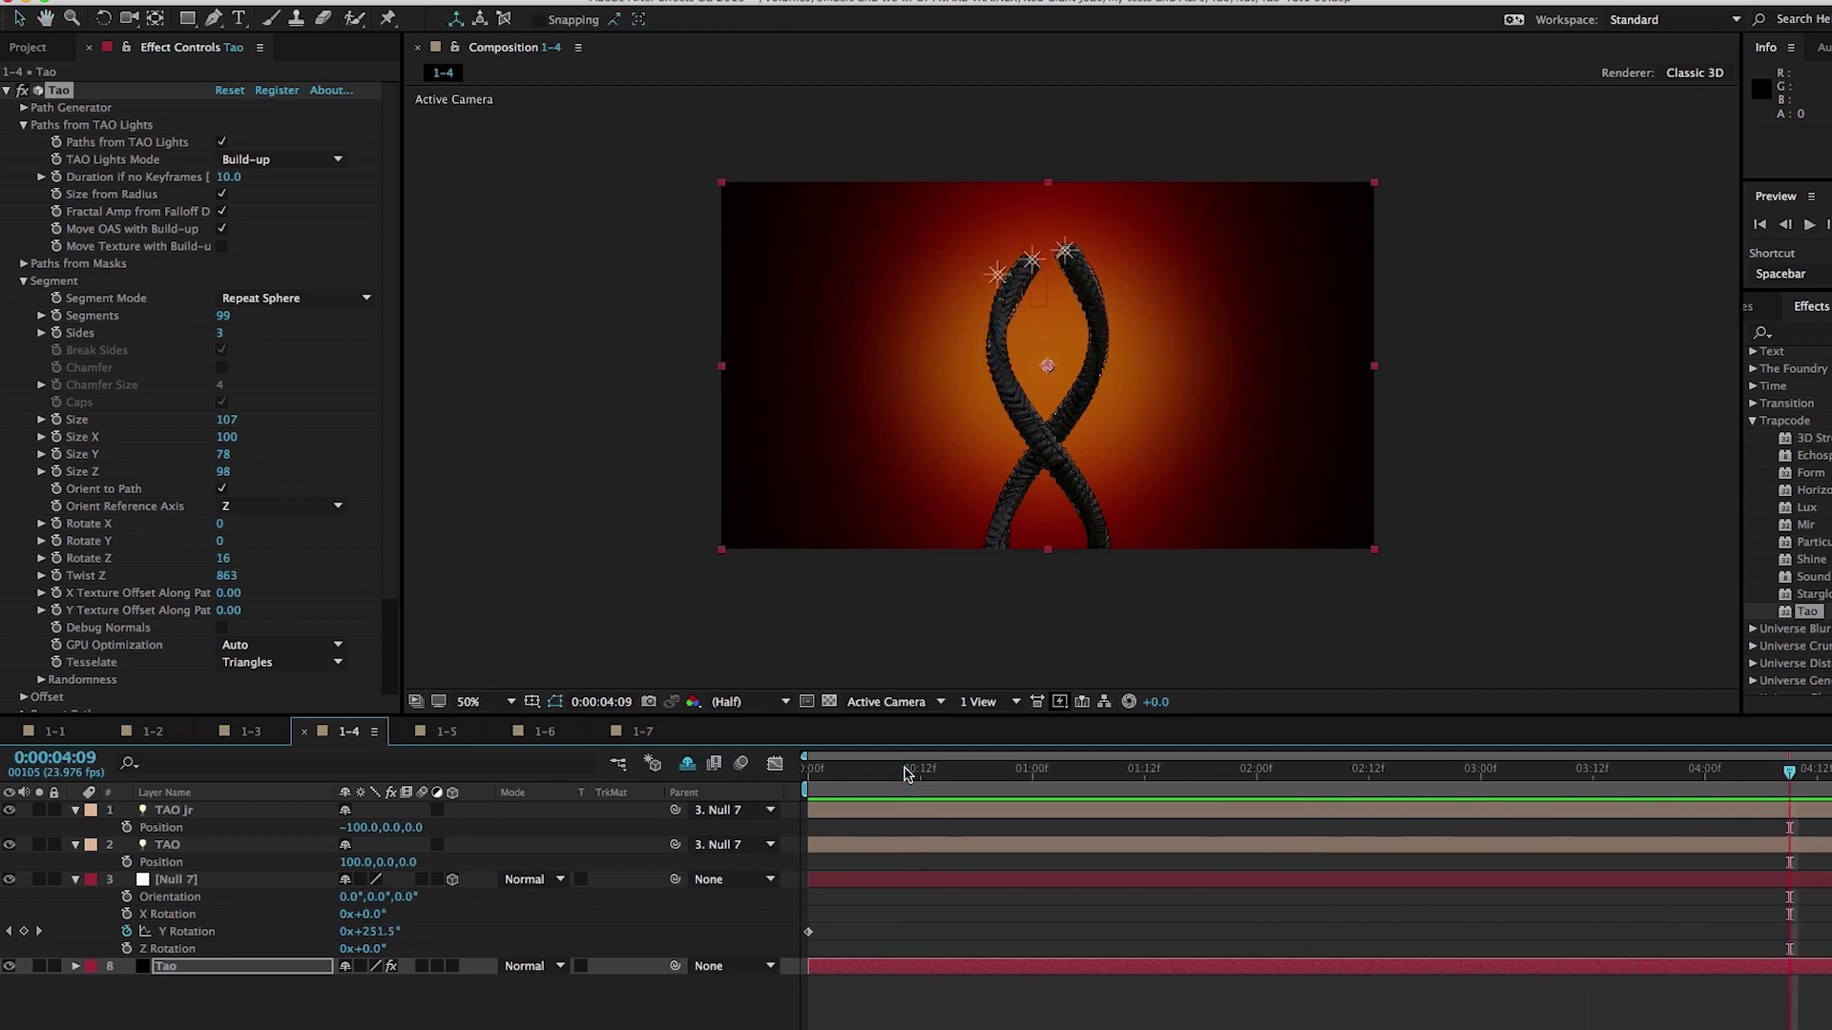
left_click(446, 732)
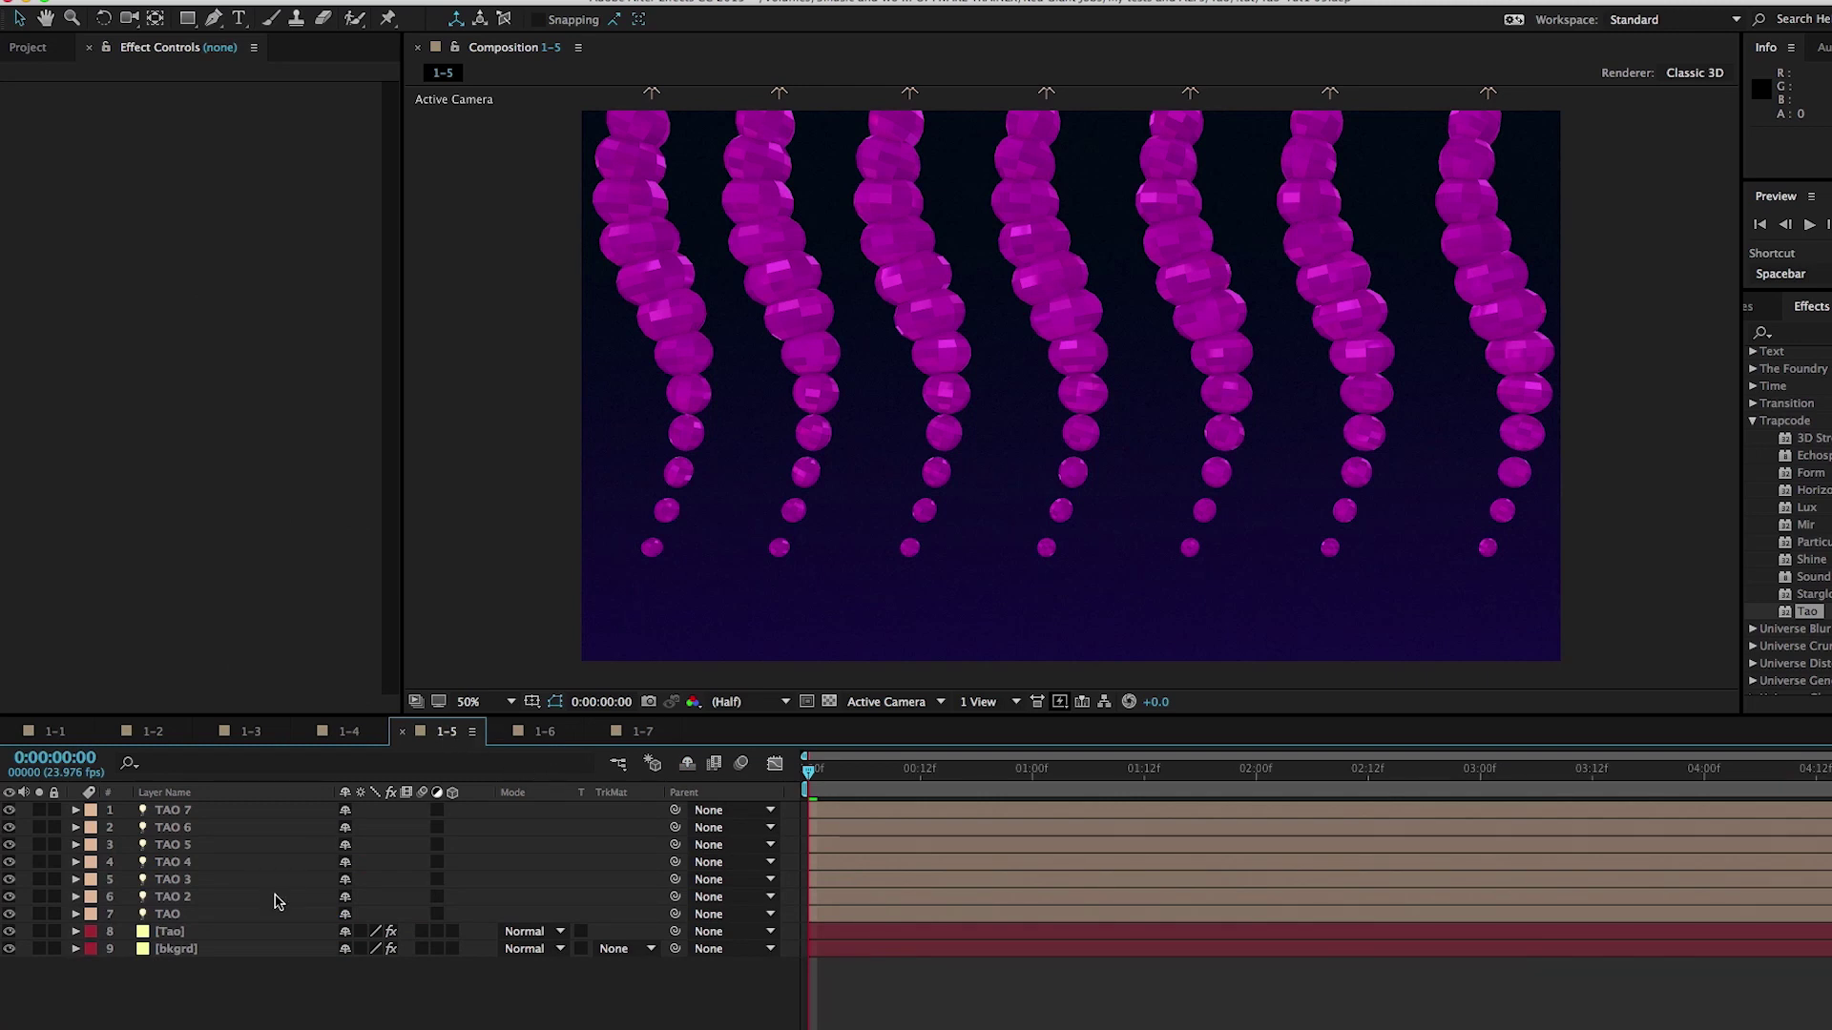
left_click(238, 914)
left_click(239, 896)
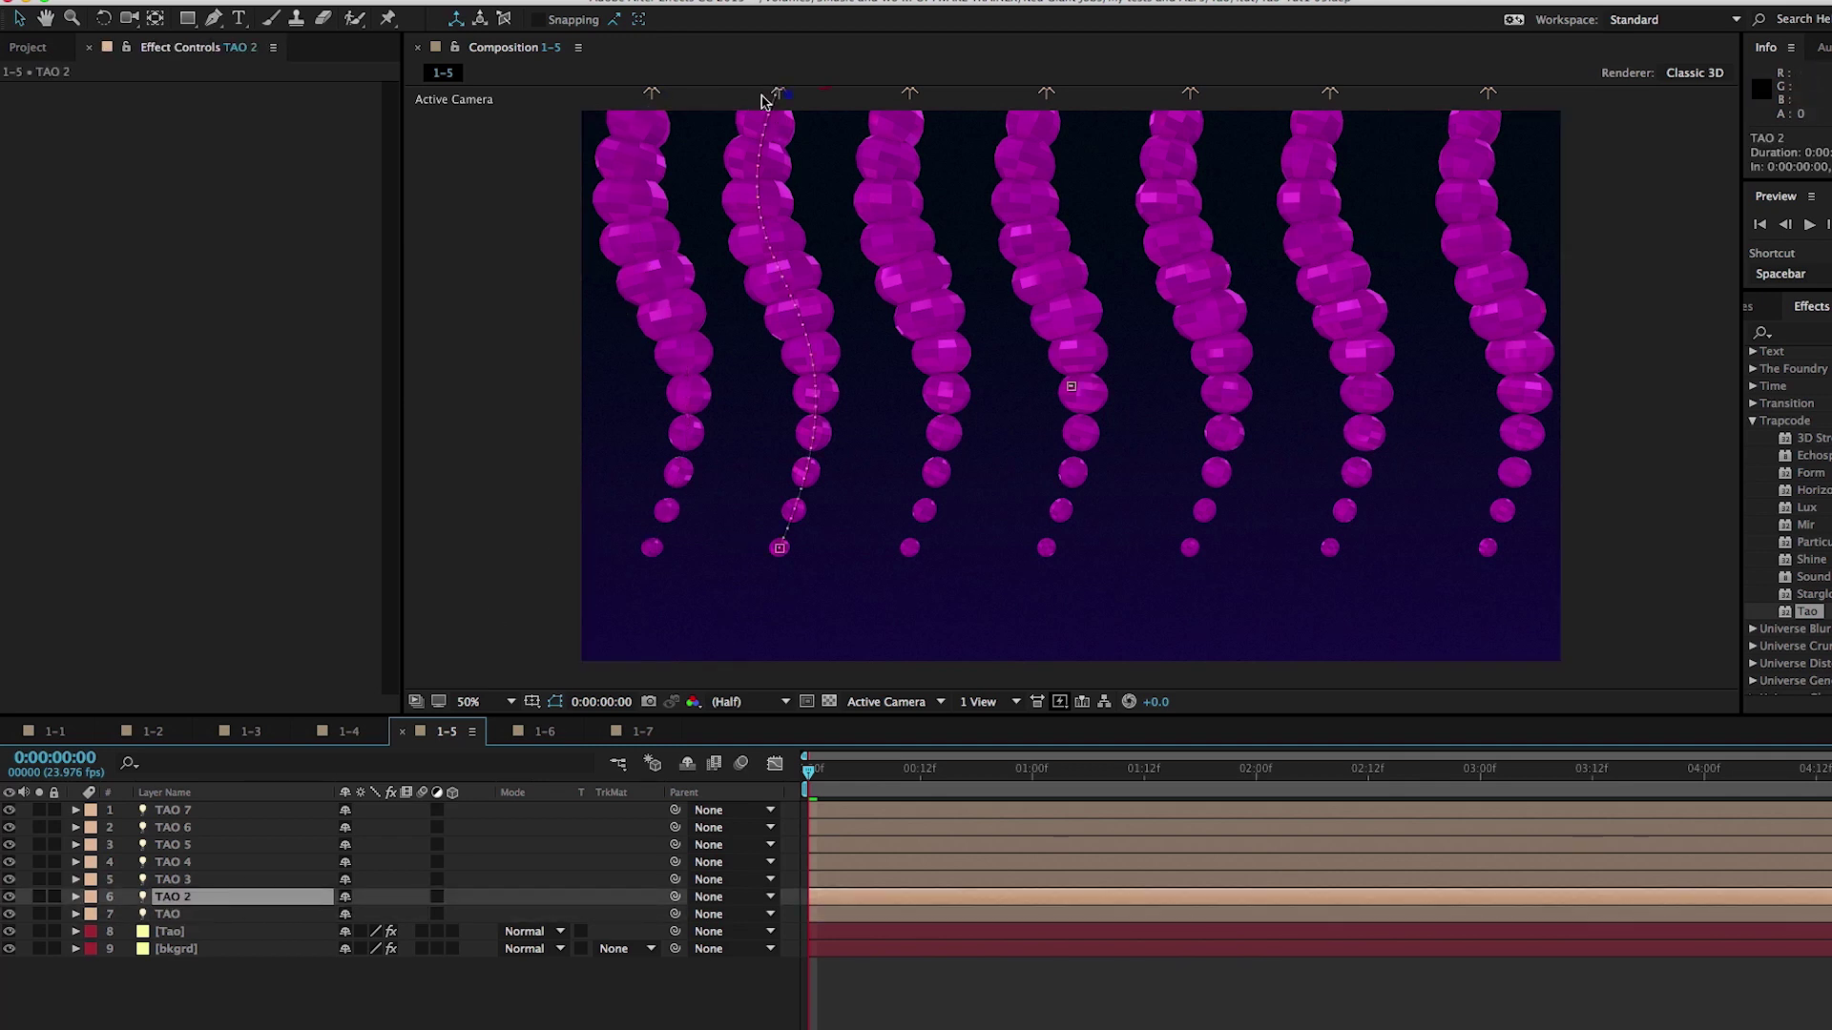
left_click(271, 864)
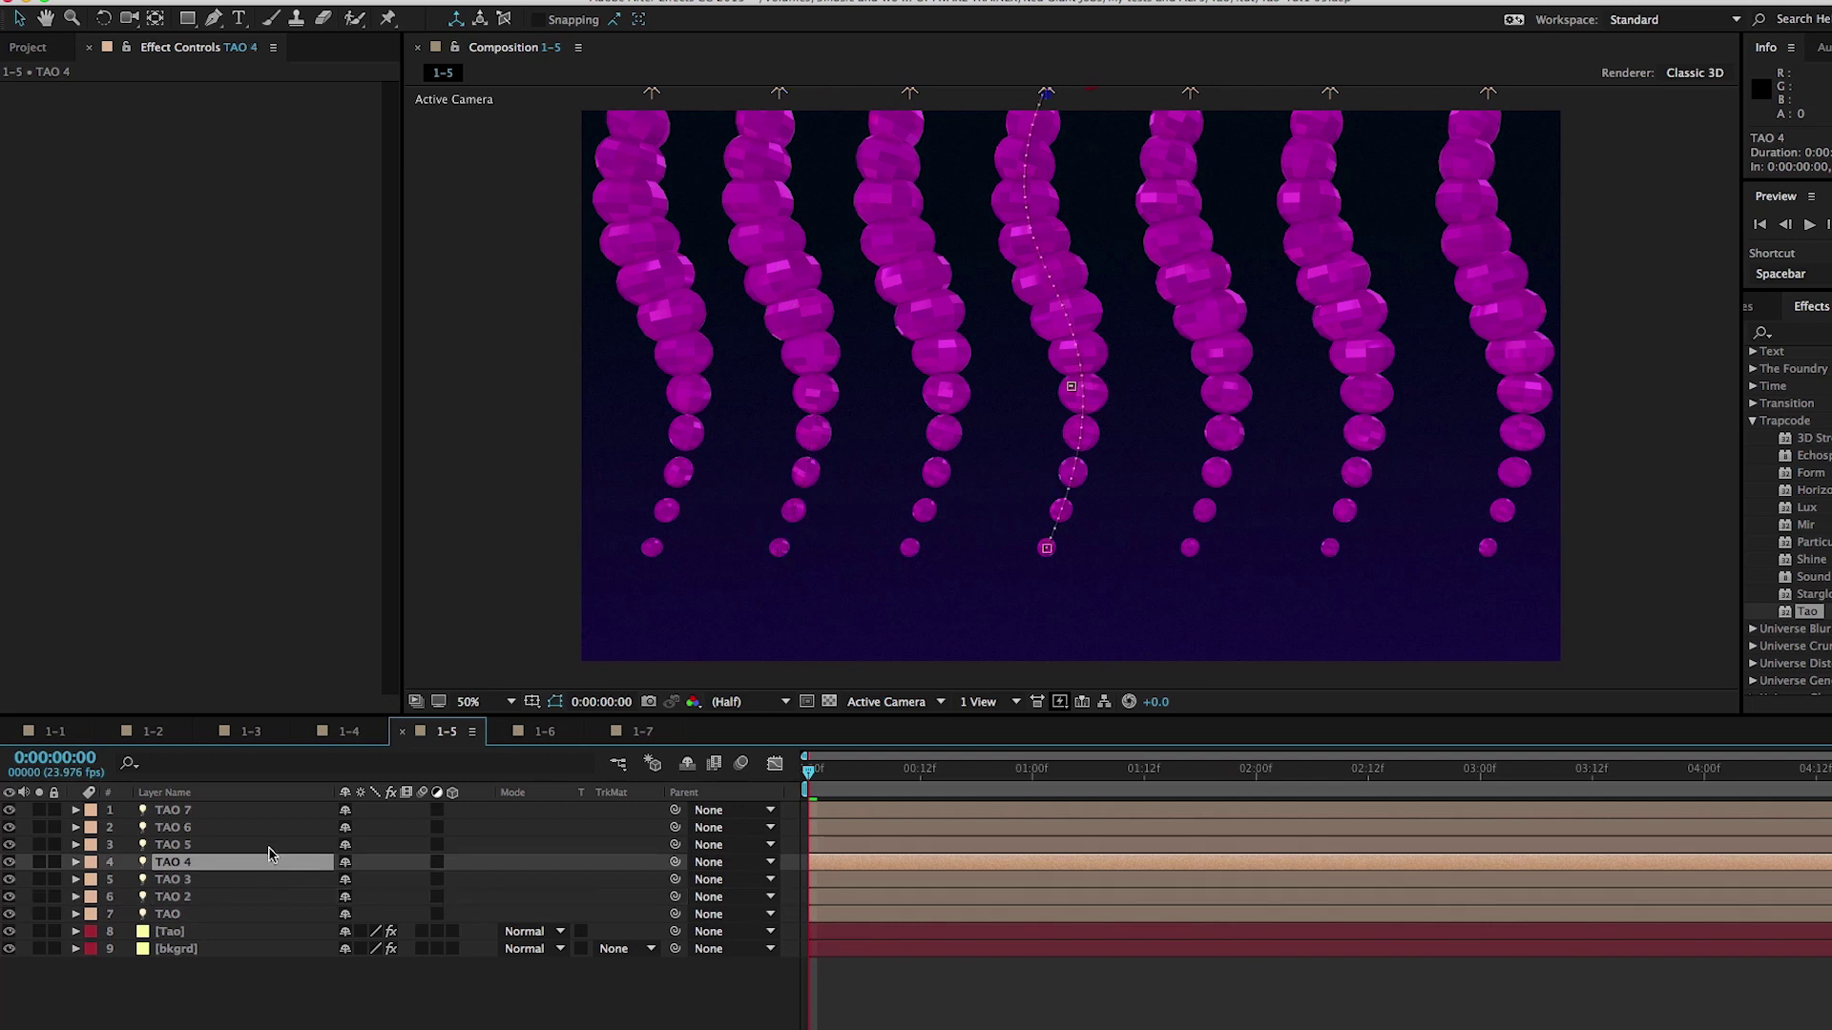
left_click(271, 846)
left_click(271, 811)
left_click(267, 829)
left_click(269, 847)
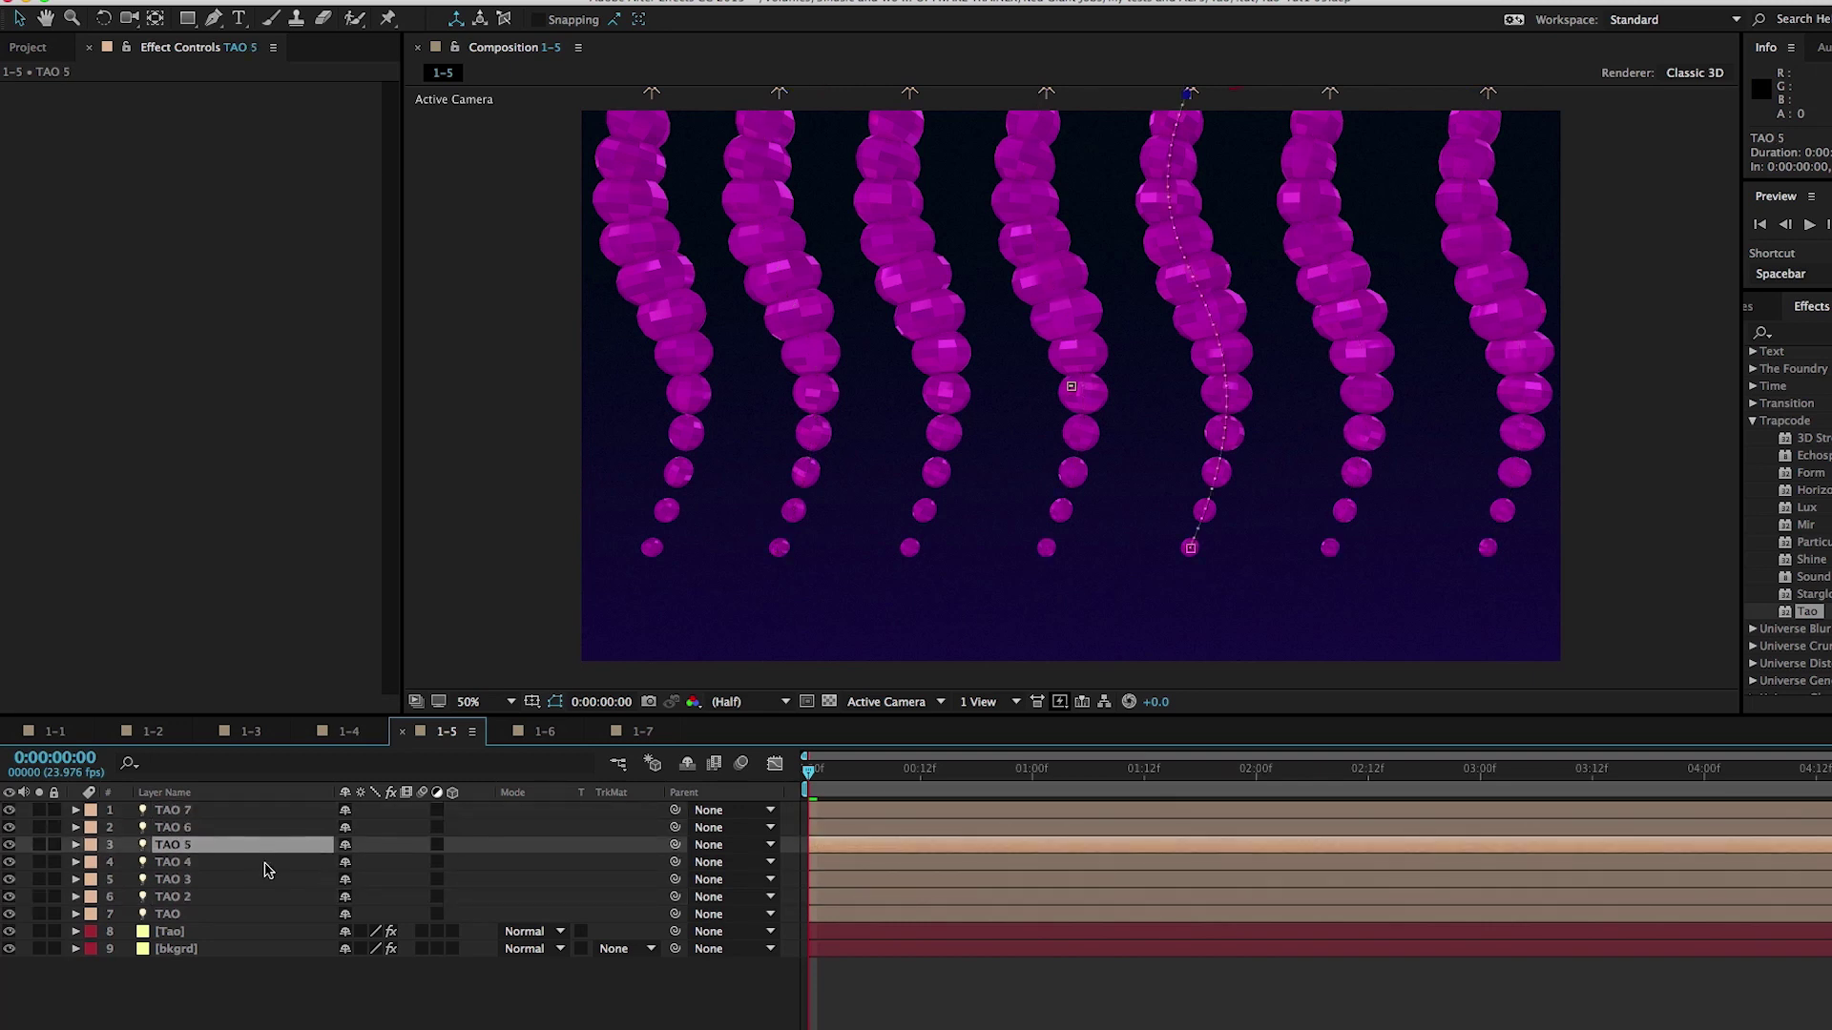
left_click(270, 879)
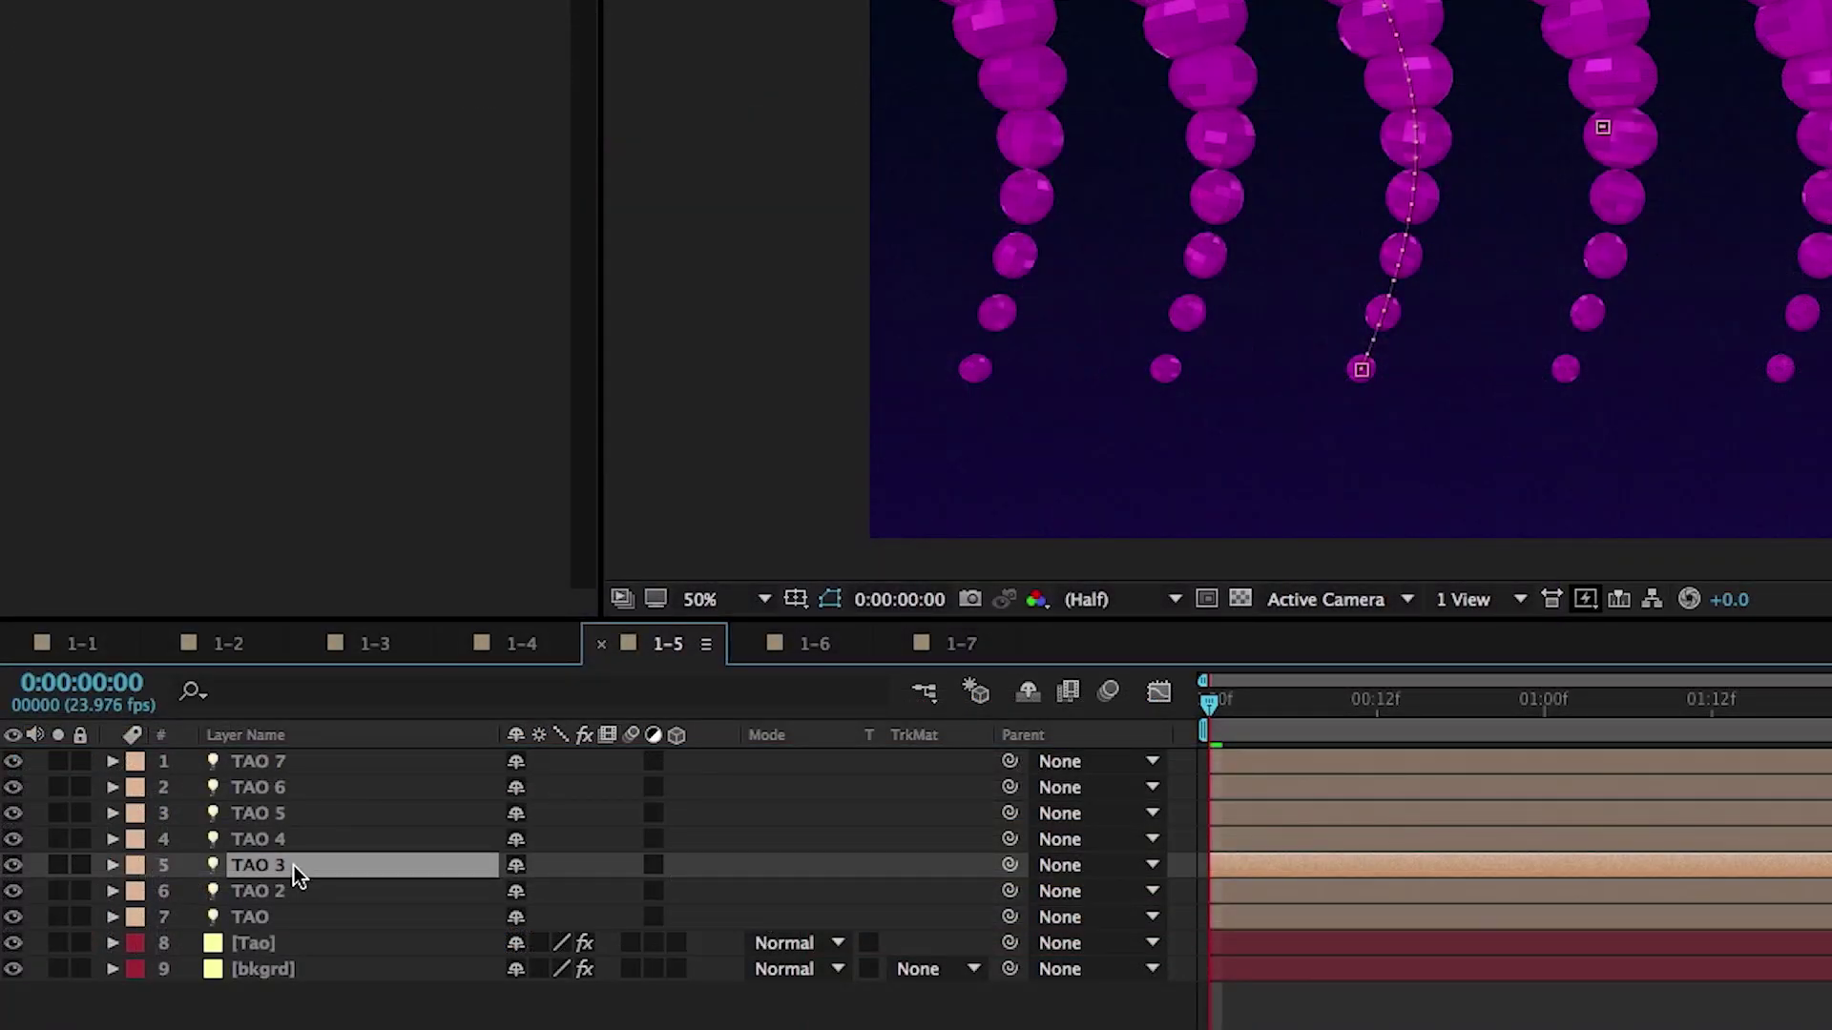
key("Return")
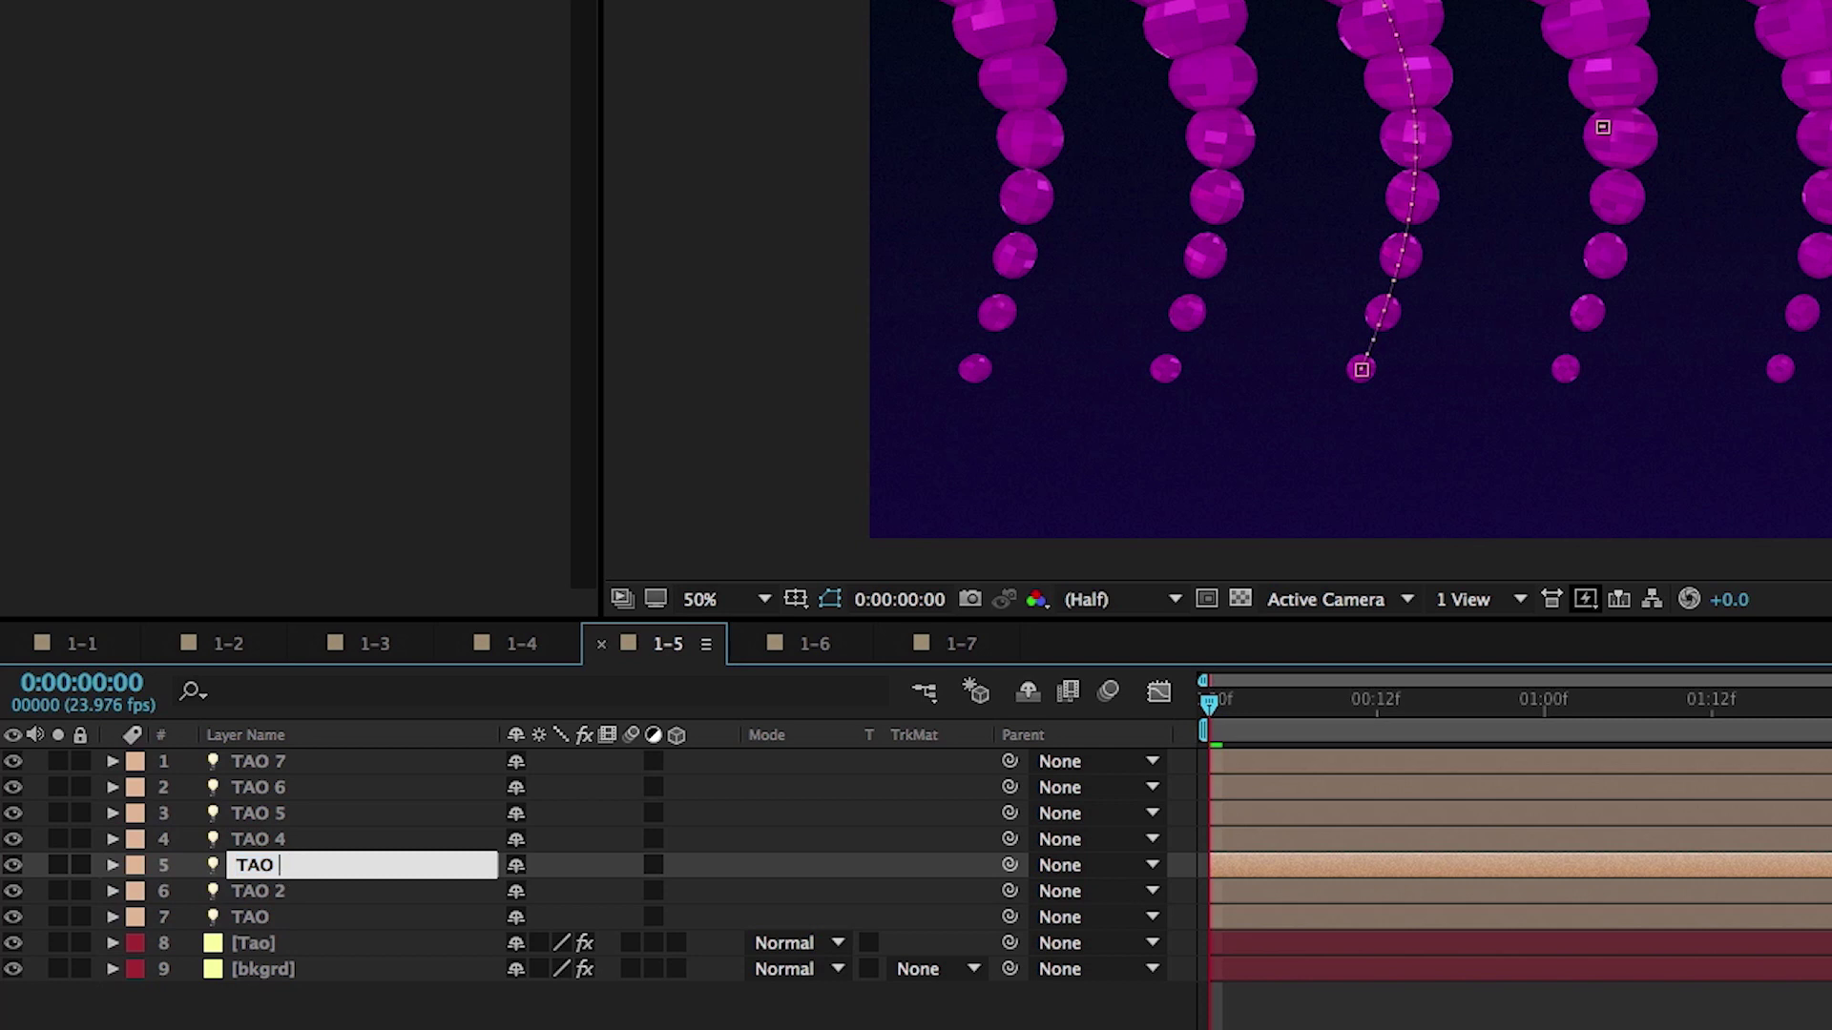
Finish renaming the TAO 3 light to 'TAO mod:e'.
type("mod:")
type("e")
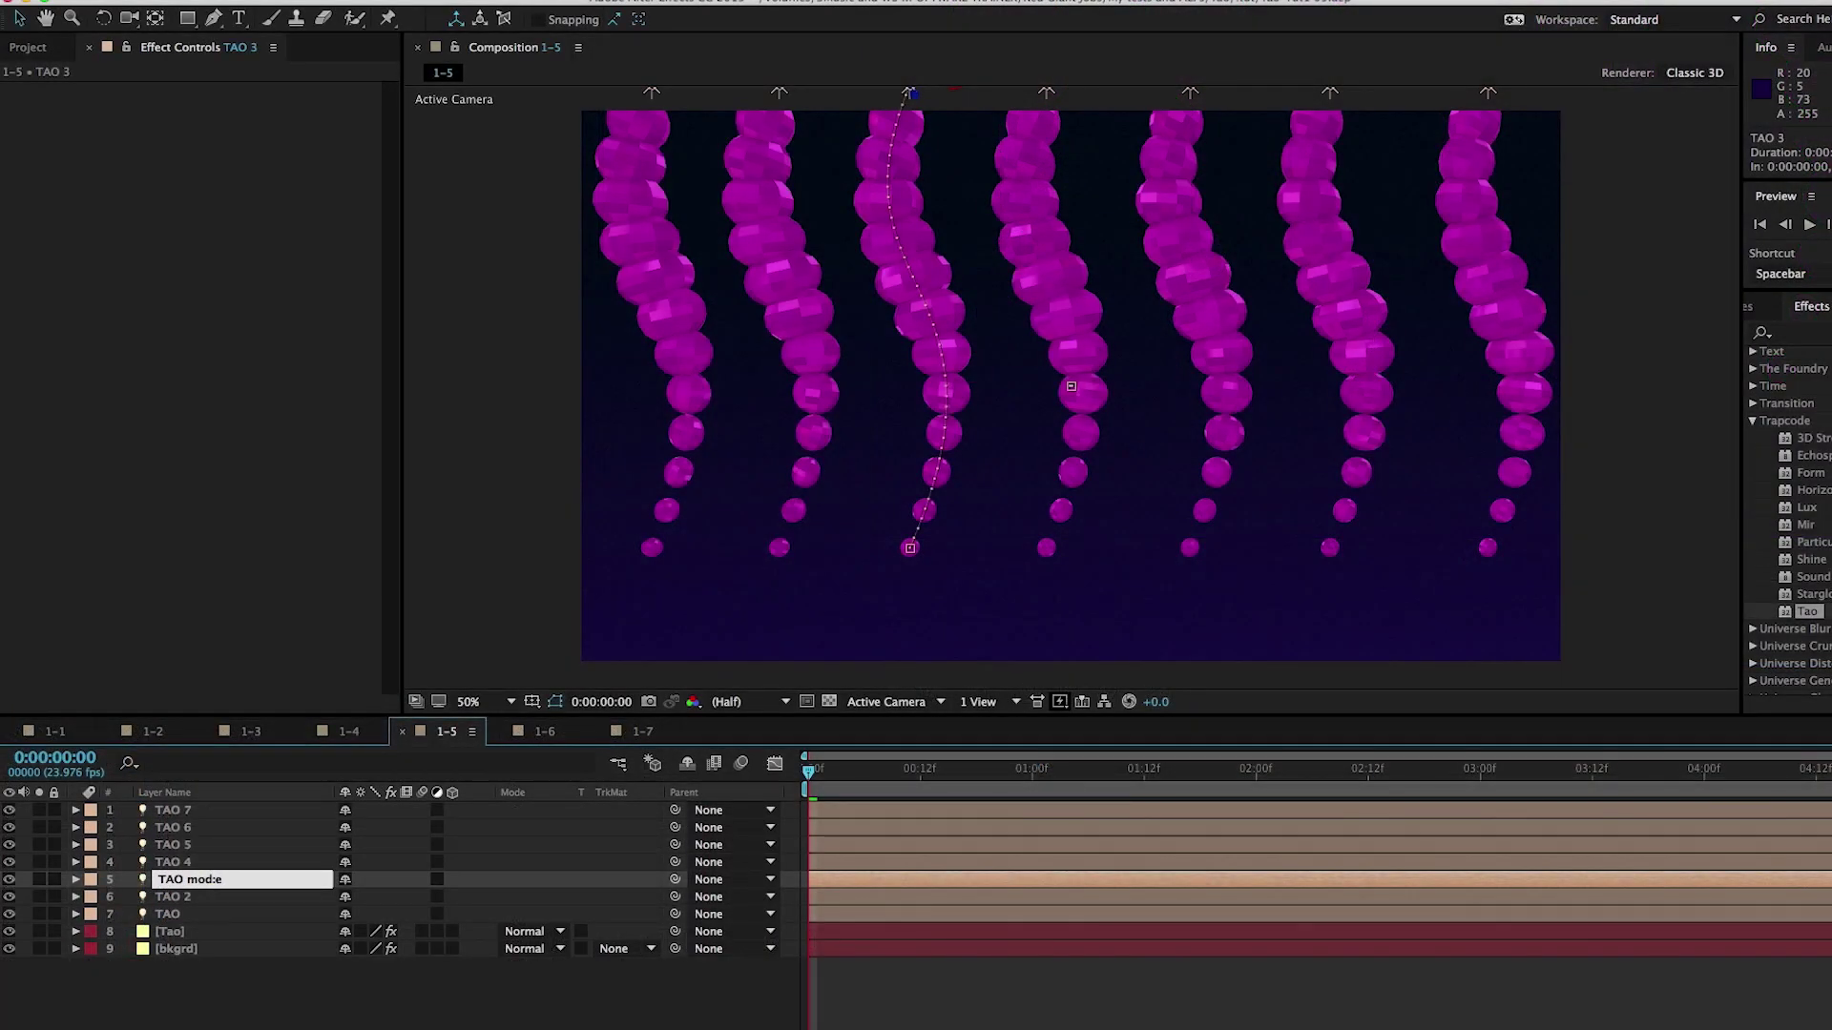
key("Return")
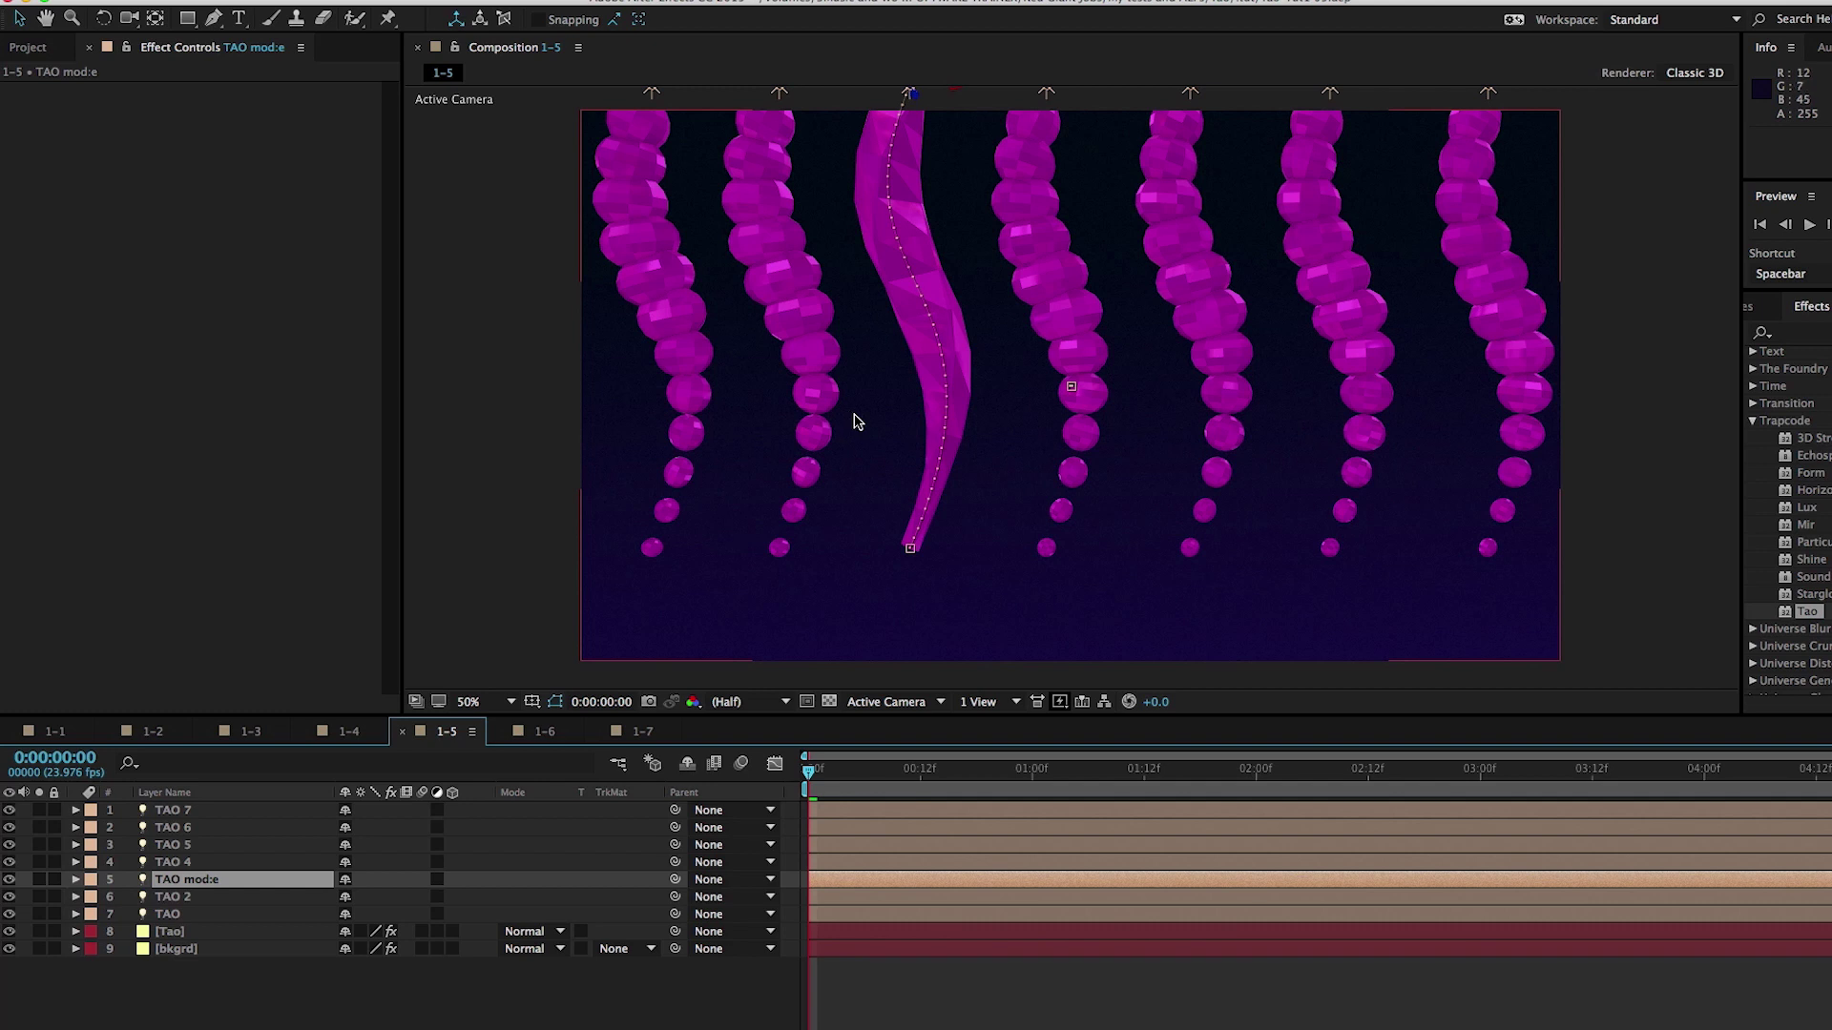
In composition 1-6, draw a four-point RotoBezier mask on the tao layer across the viewer.
left_click(543, 733)
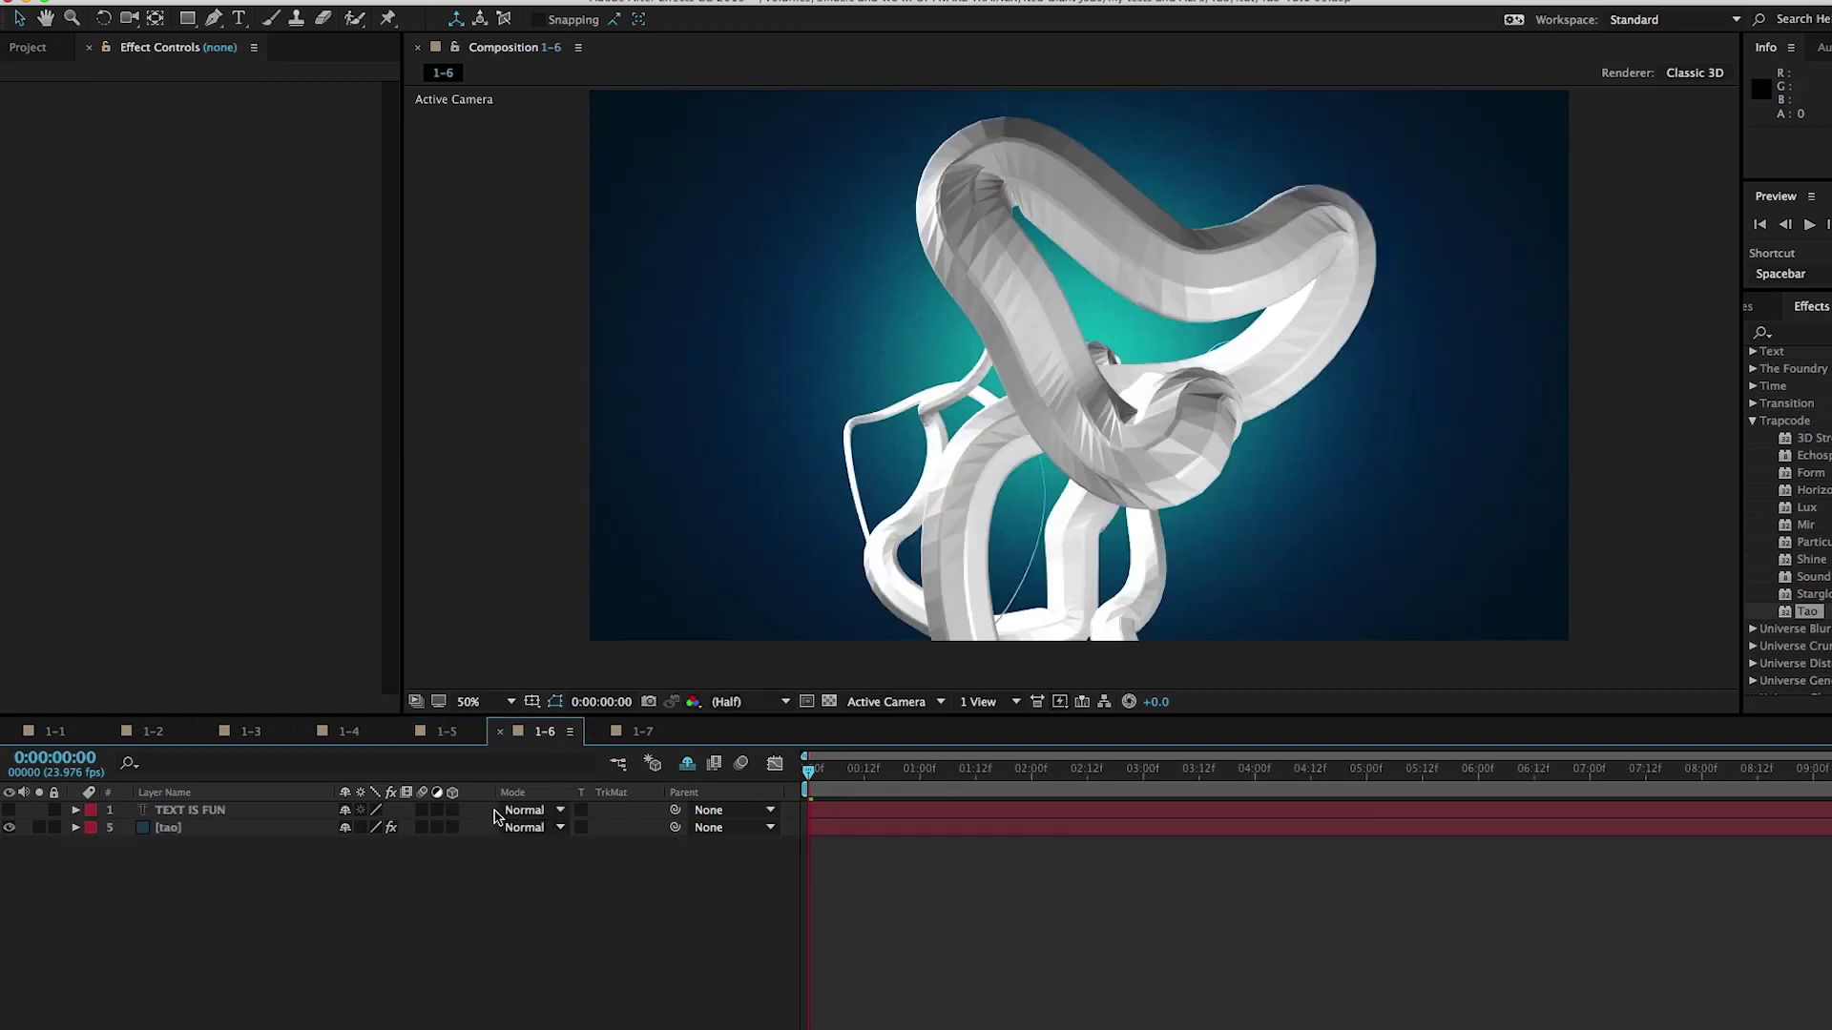
left_click(227, 829)
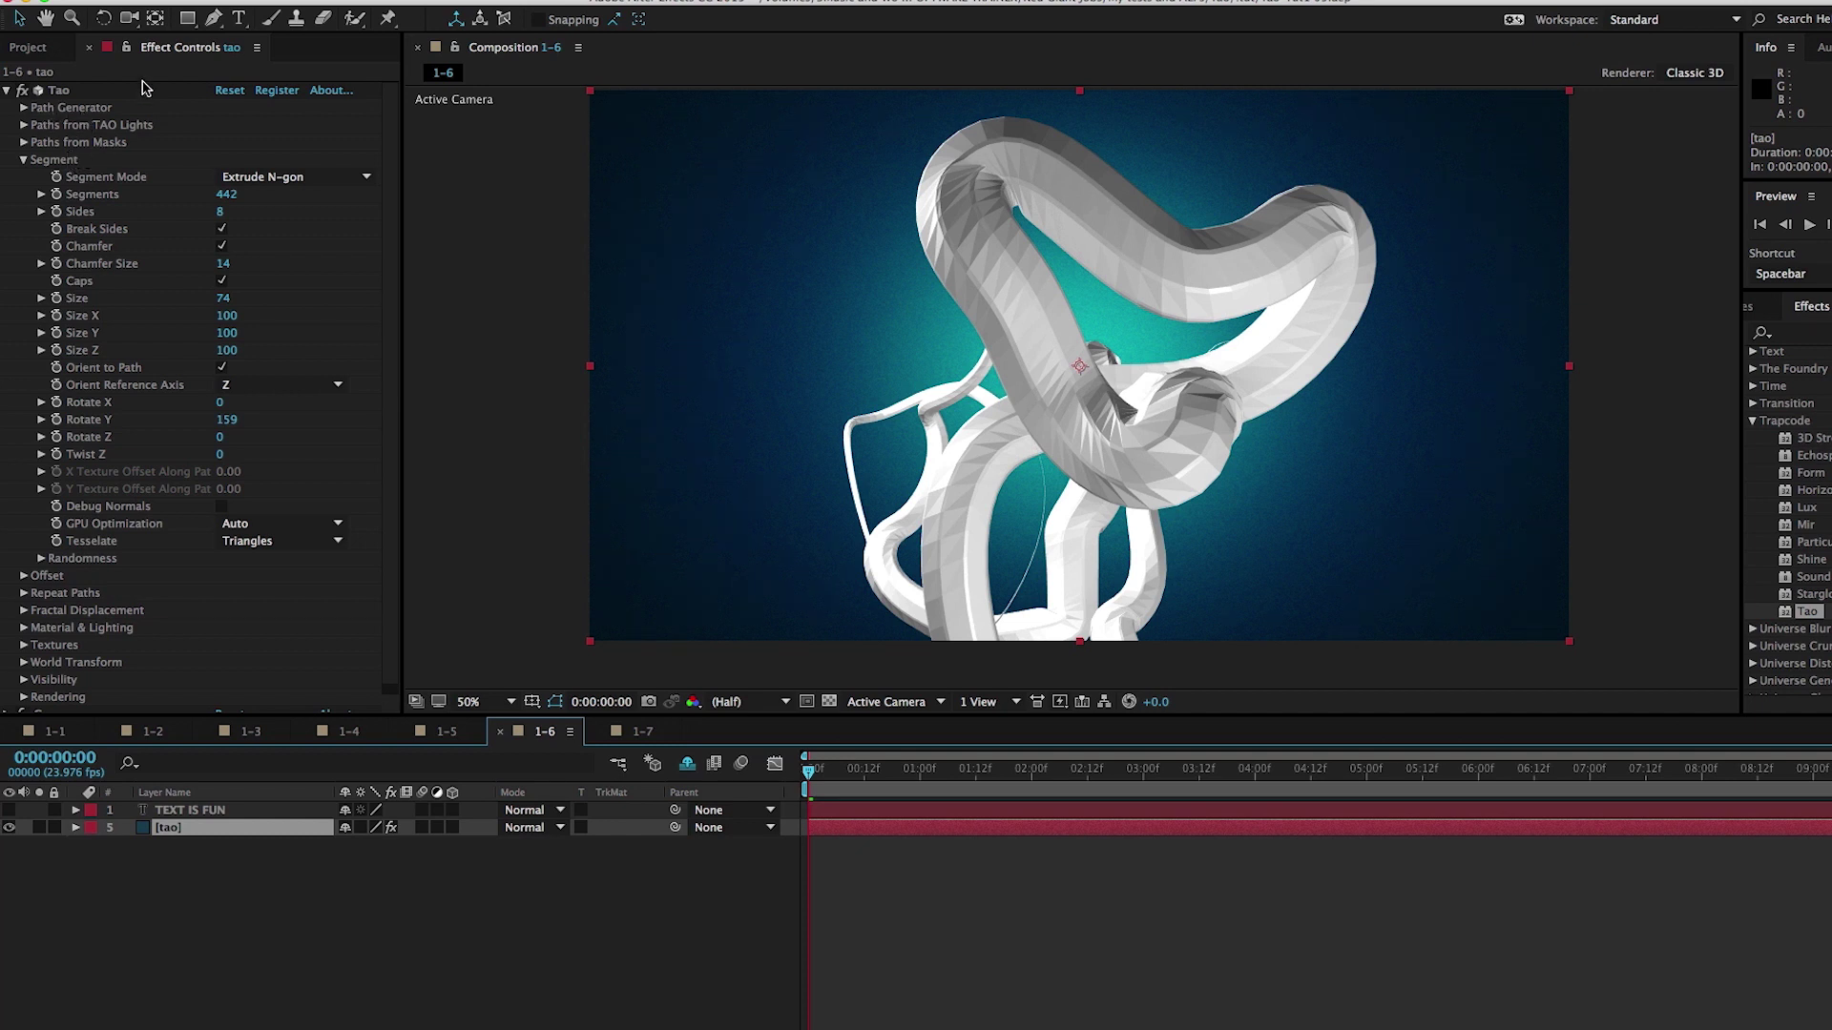
left_click(214, 18)
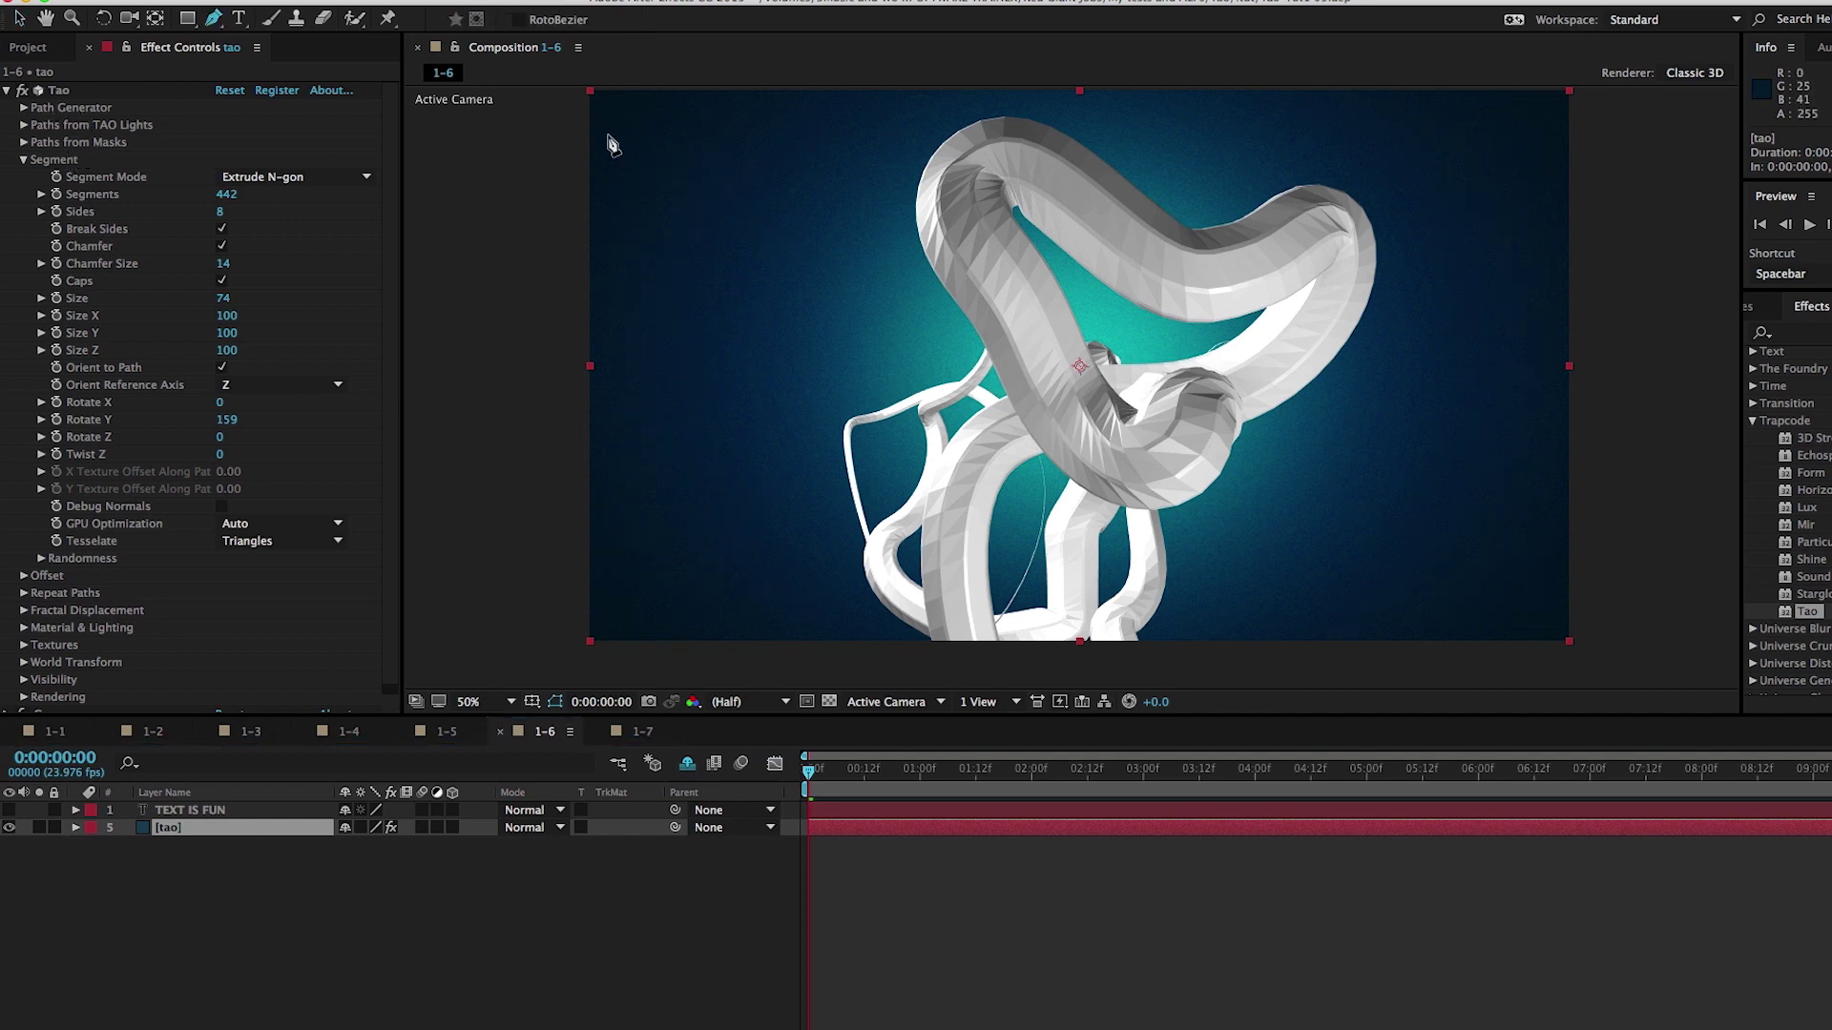
left_click(519, 19)
left_click(744, 165)
left_click(1377, 206)
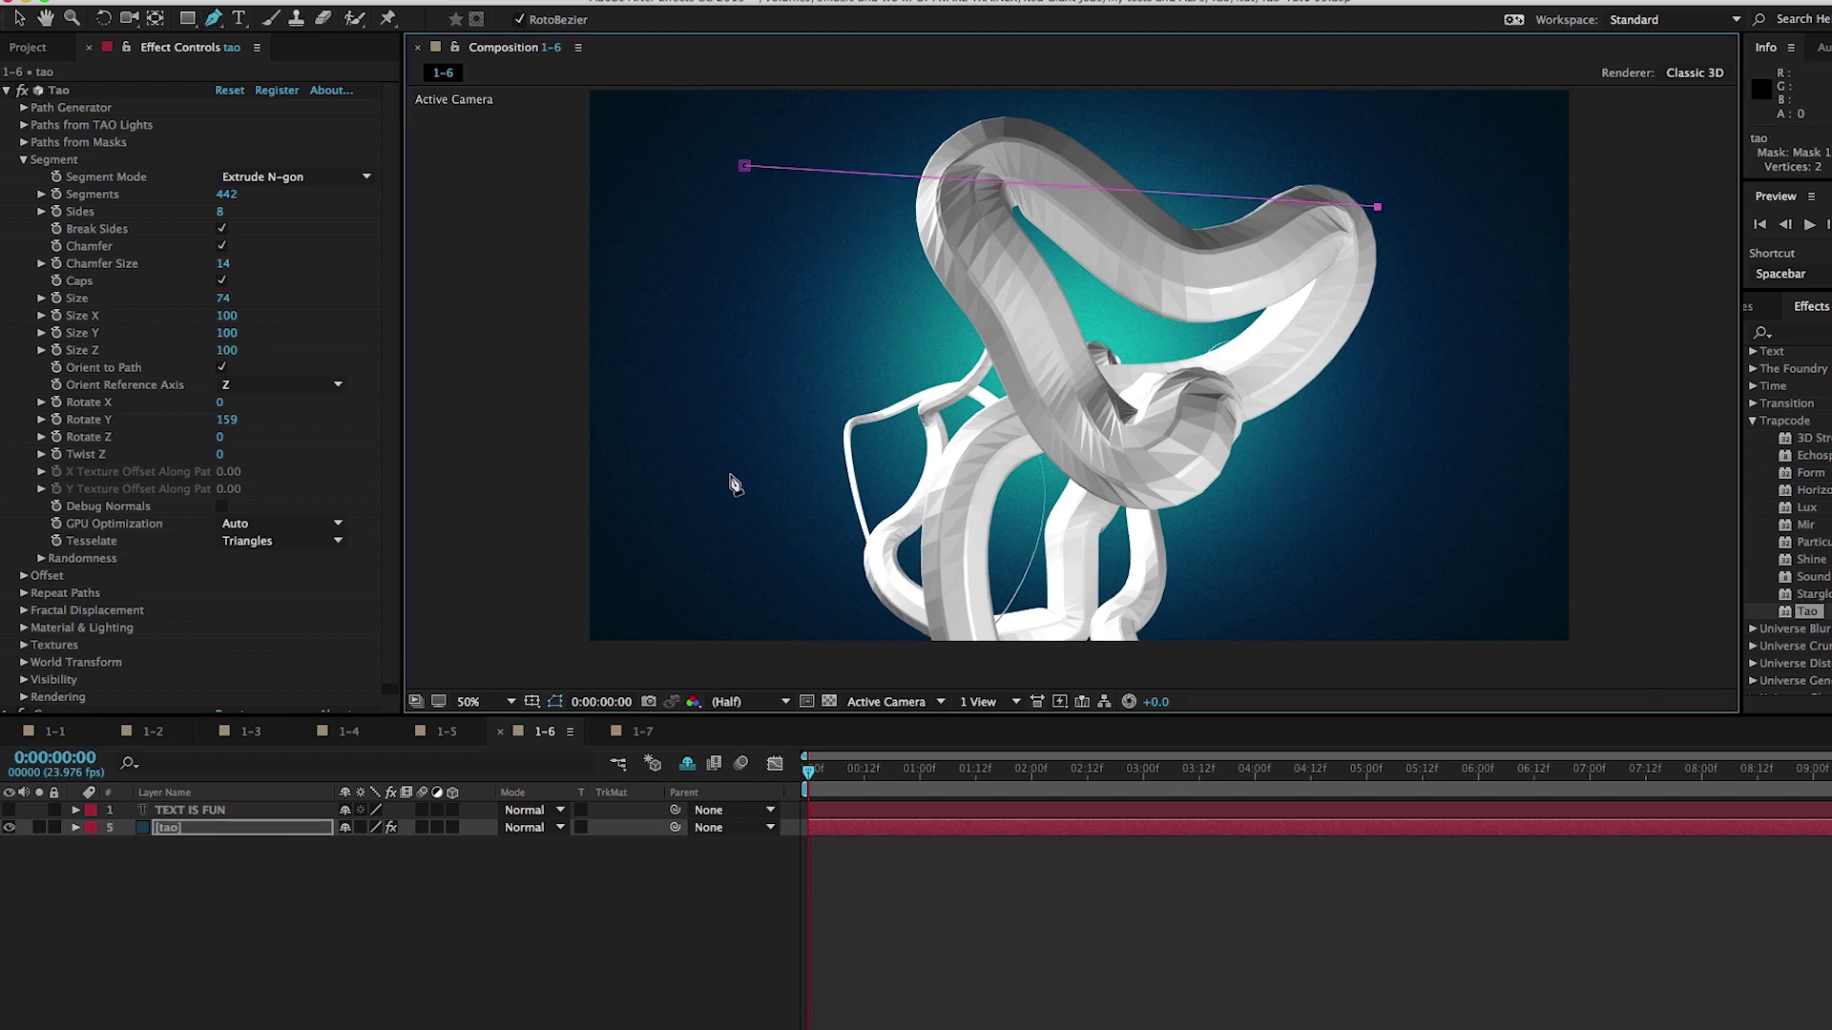
left_click(778, 475)
left_click(1433, 511)
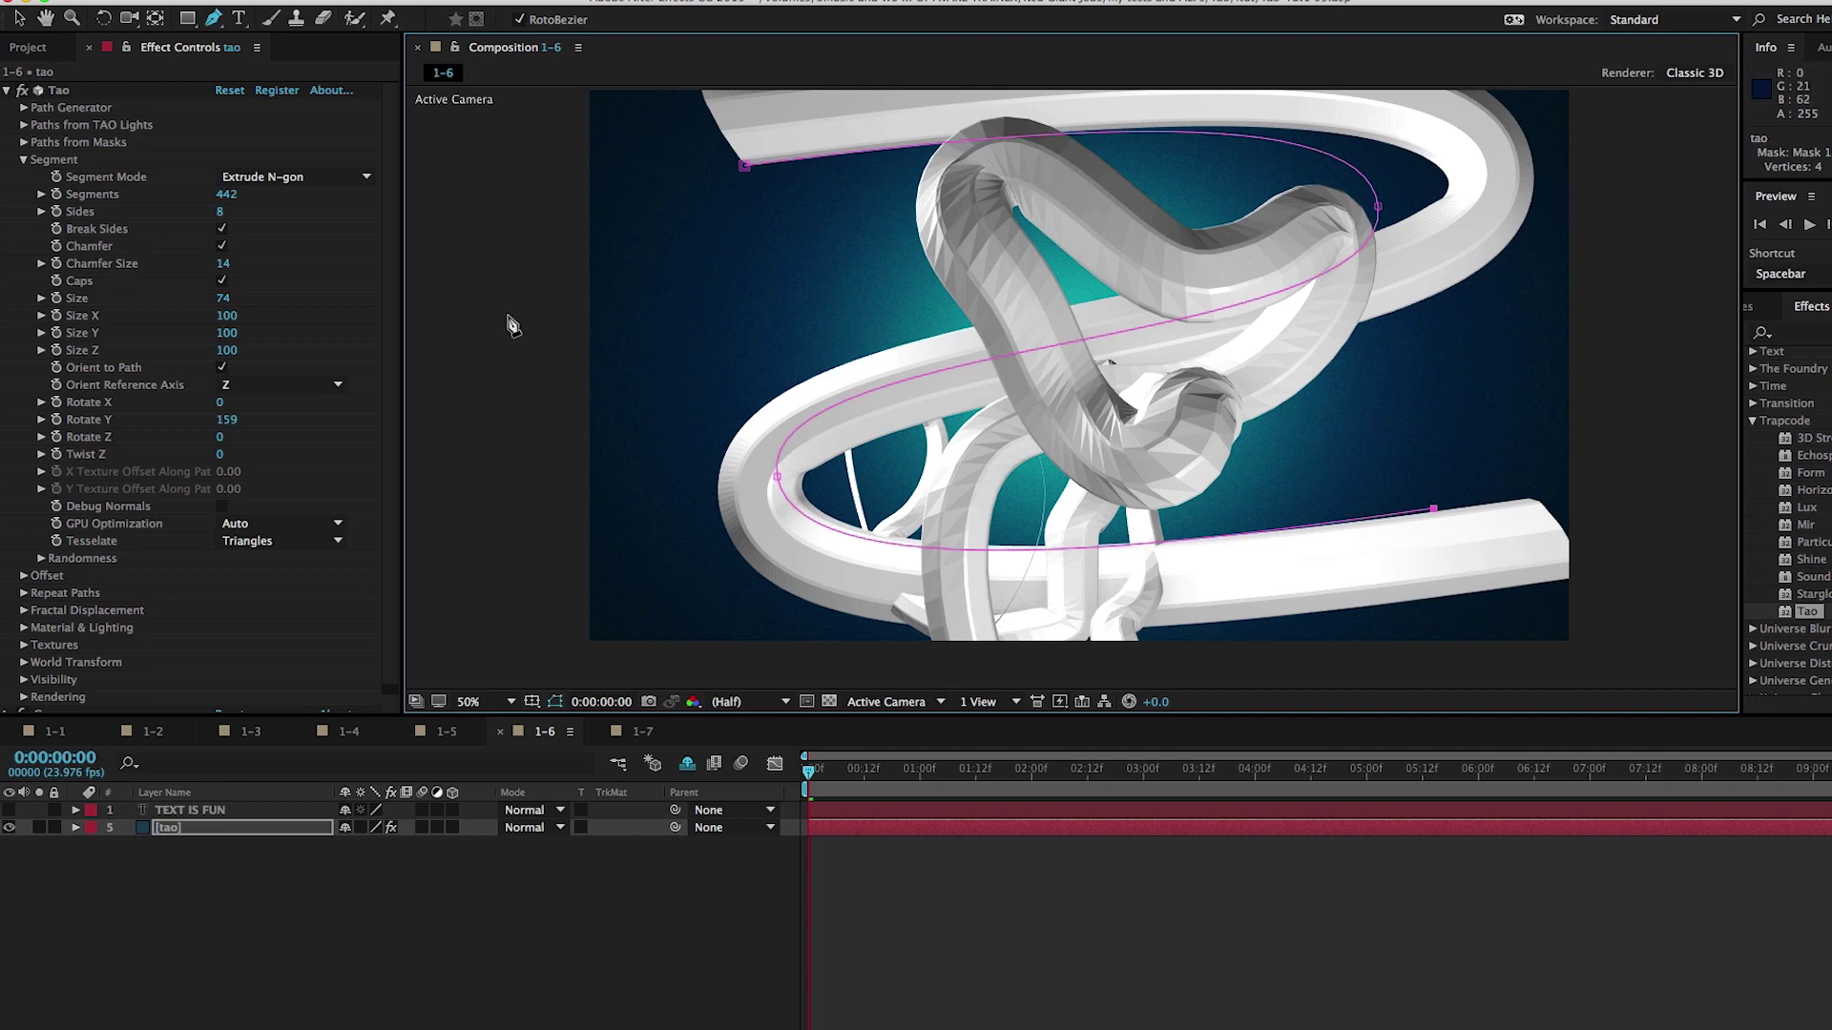
left_click(24, 107)
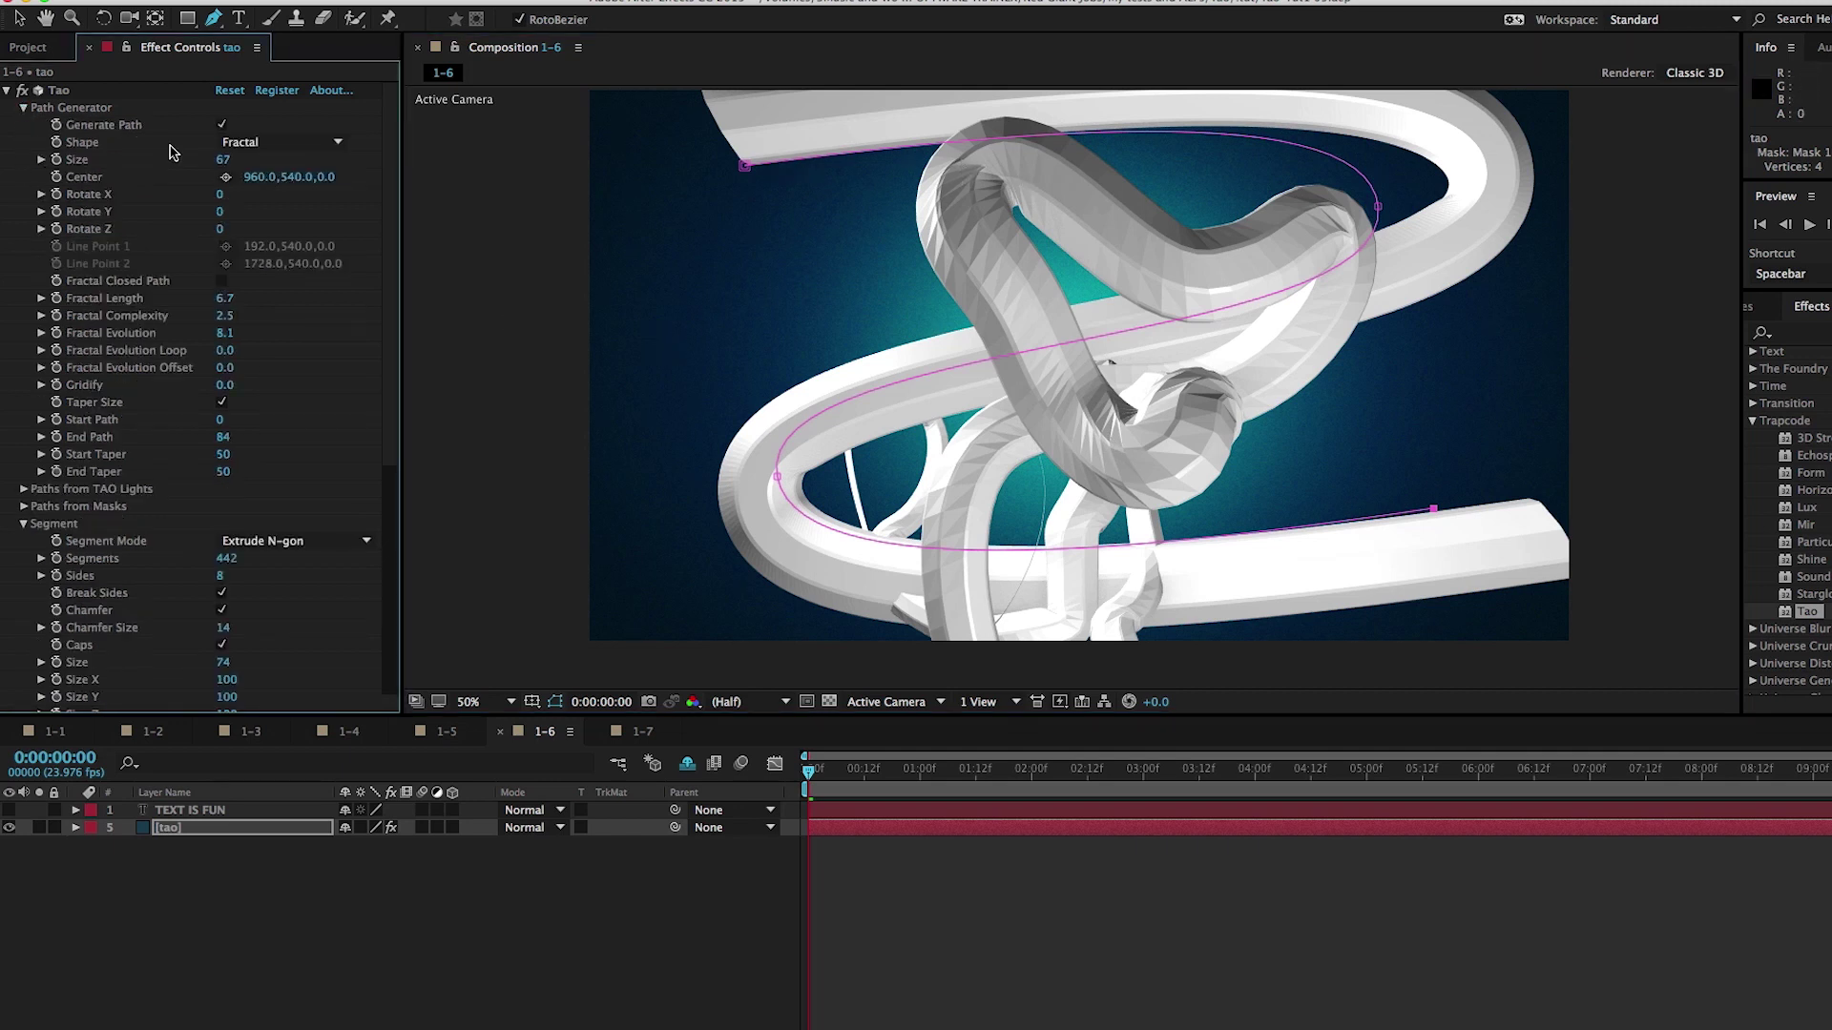
Uncheck Tao's Generate Path so only the S-shaped mask tube remains.
left_click(221, 127)
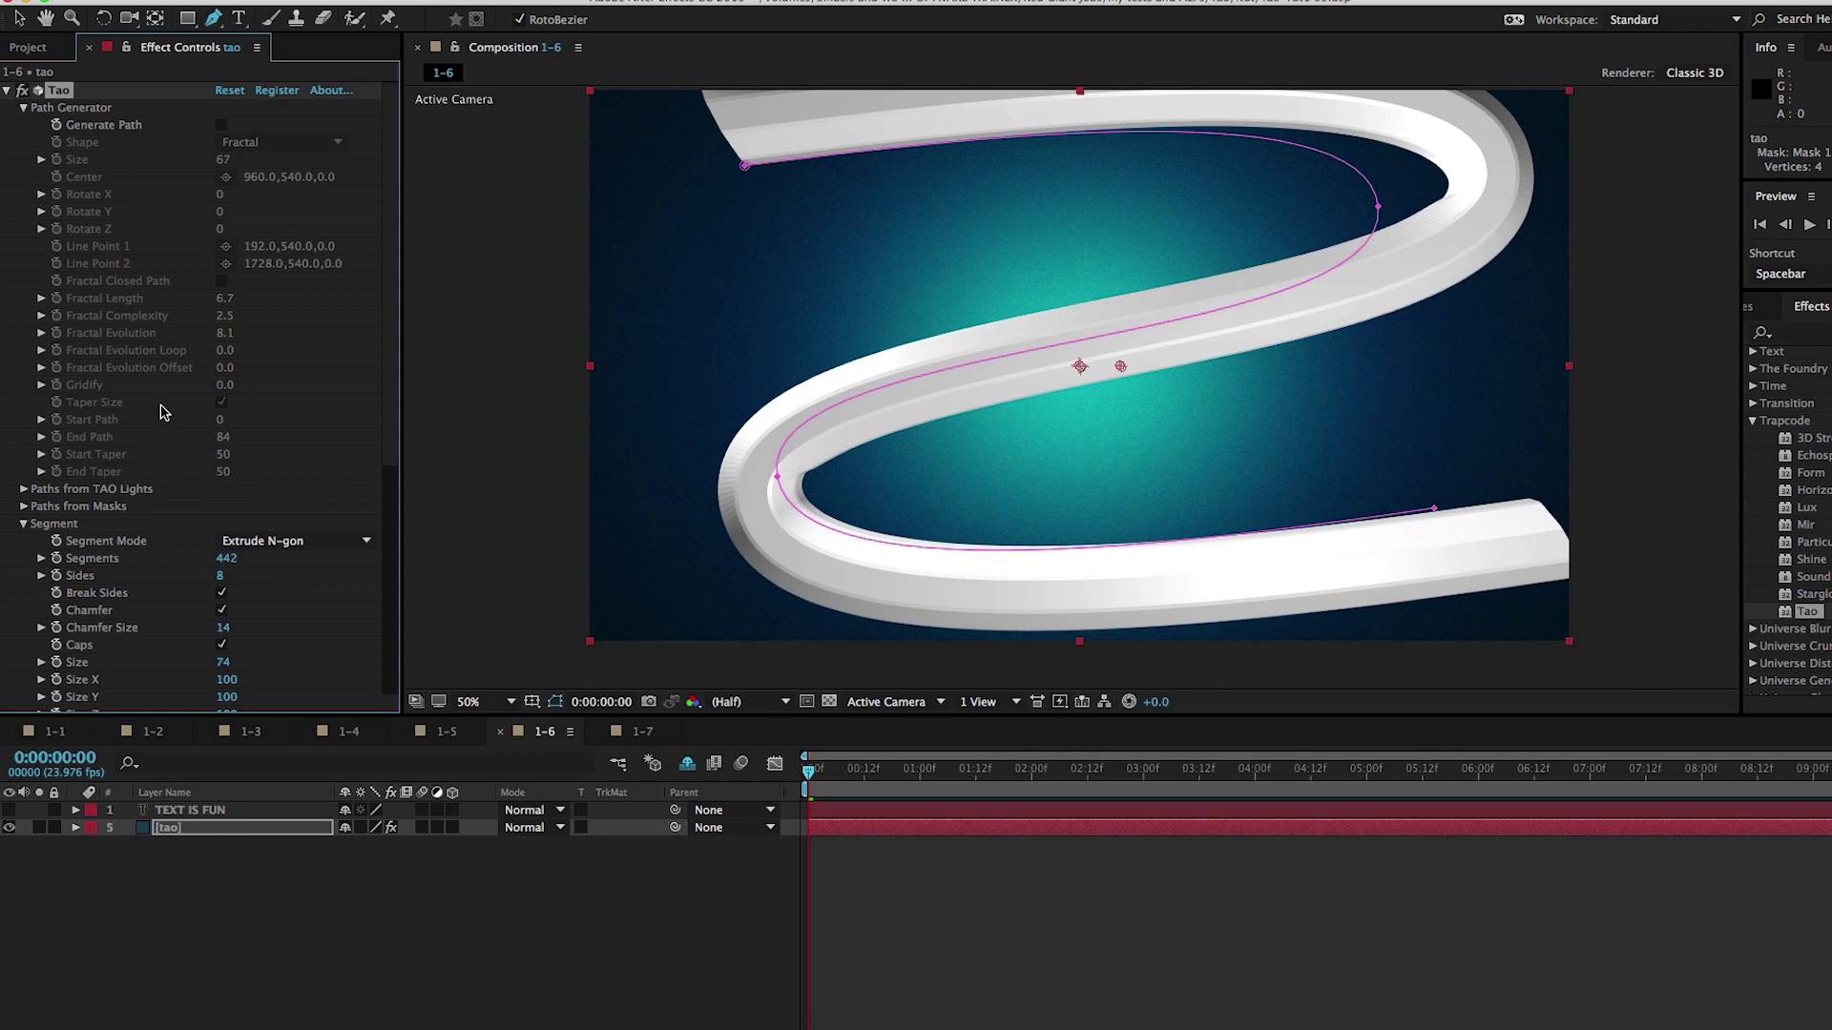
In Paths from Masks, enable Taper Size and set End Path to 88.
left_click(24, 107)
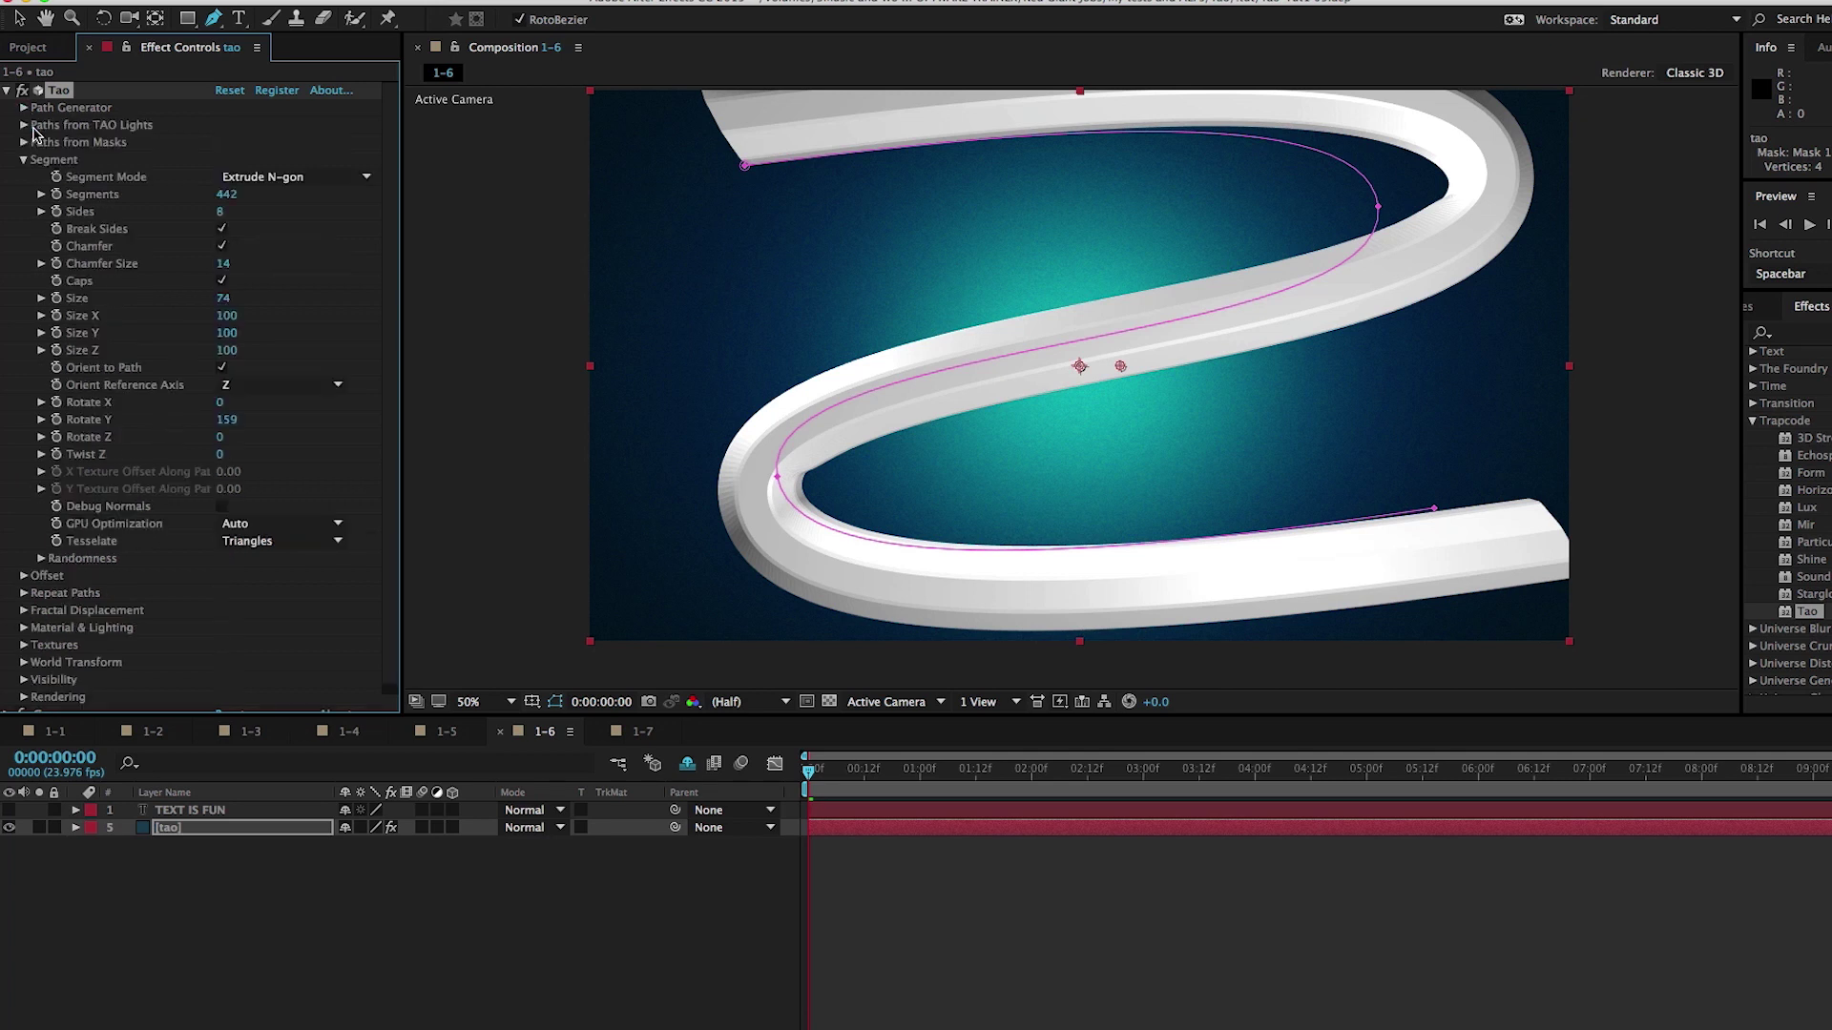
left_click(23, 143)
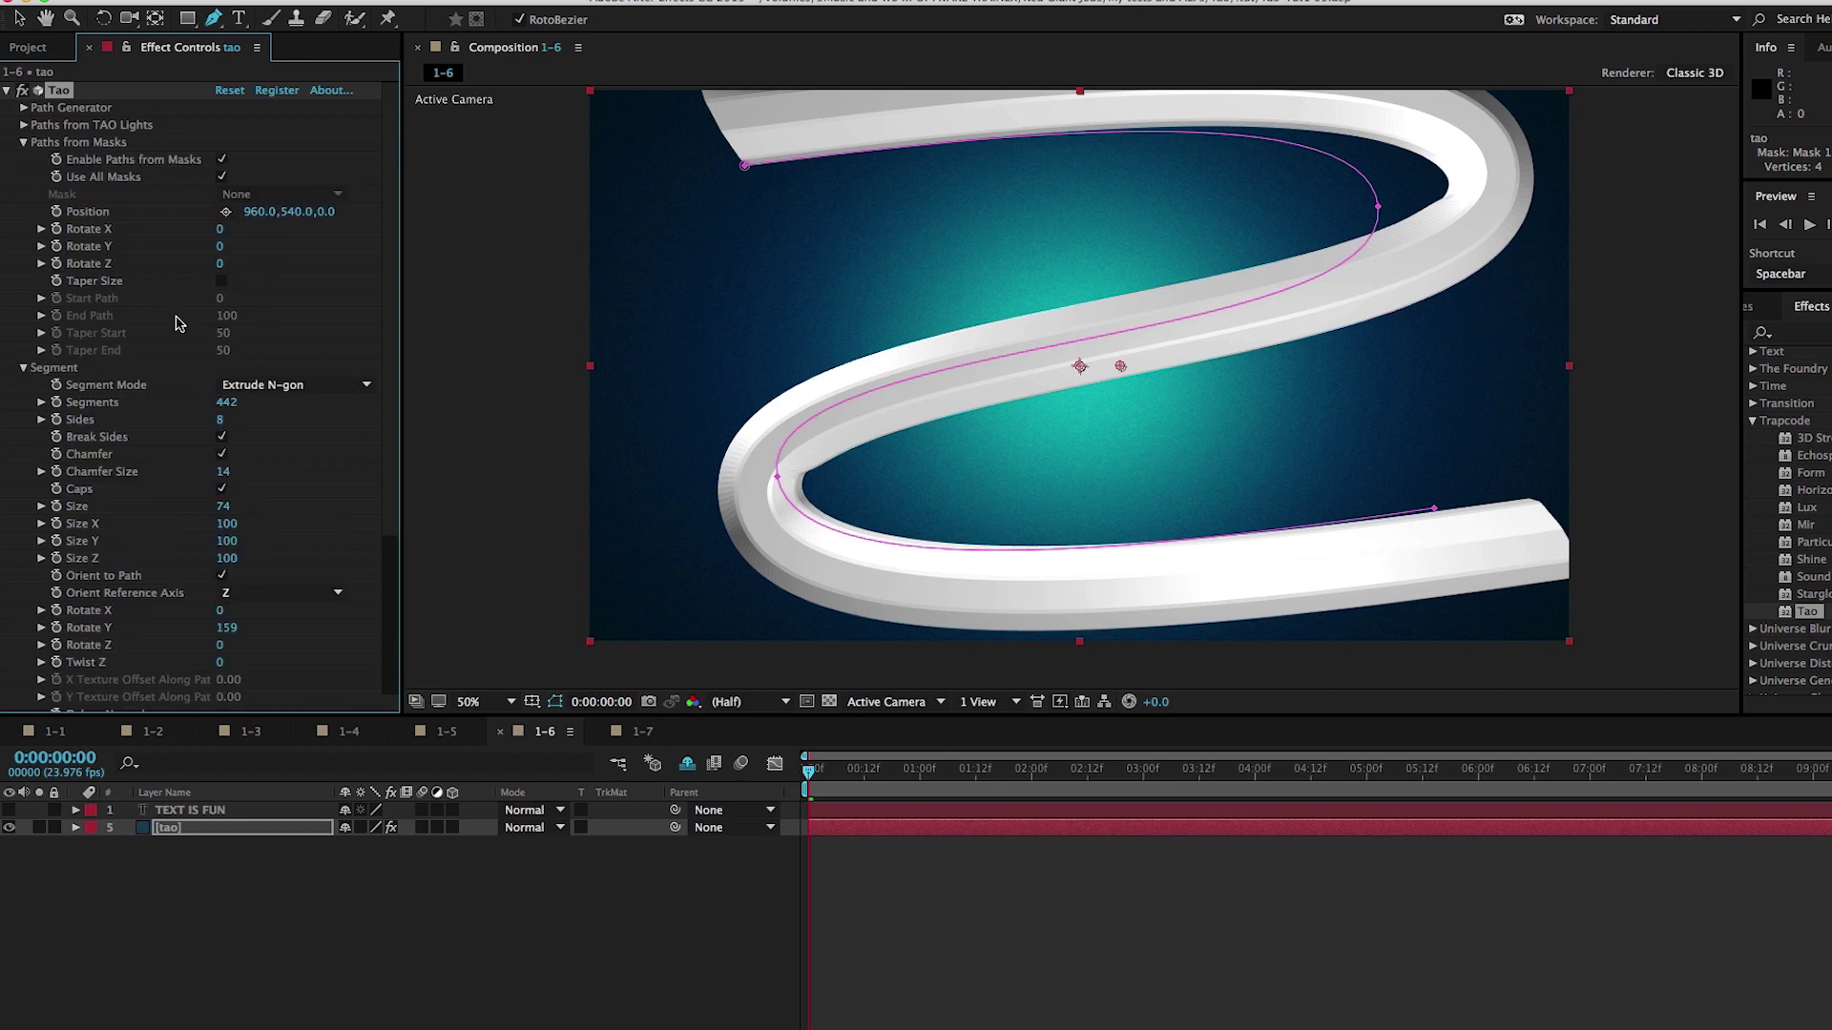
left_click(223, 281)
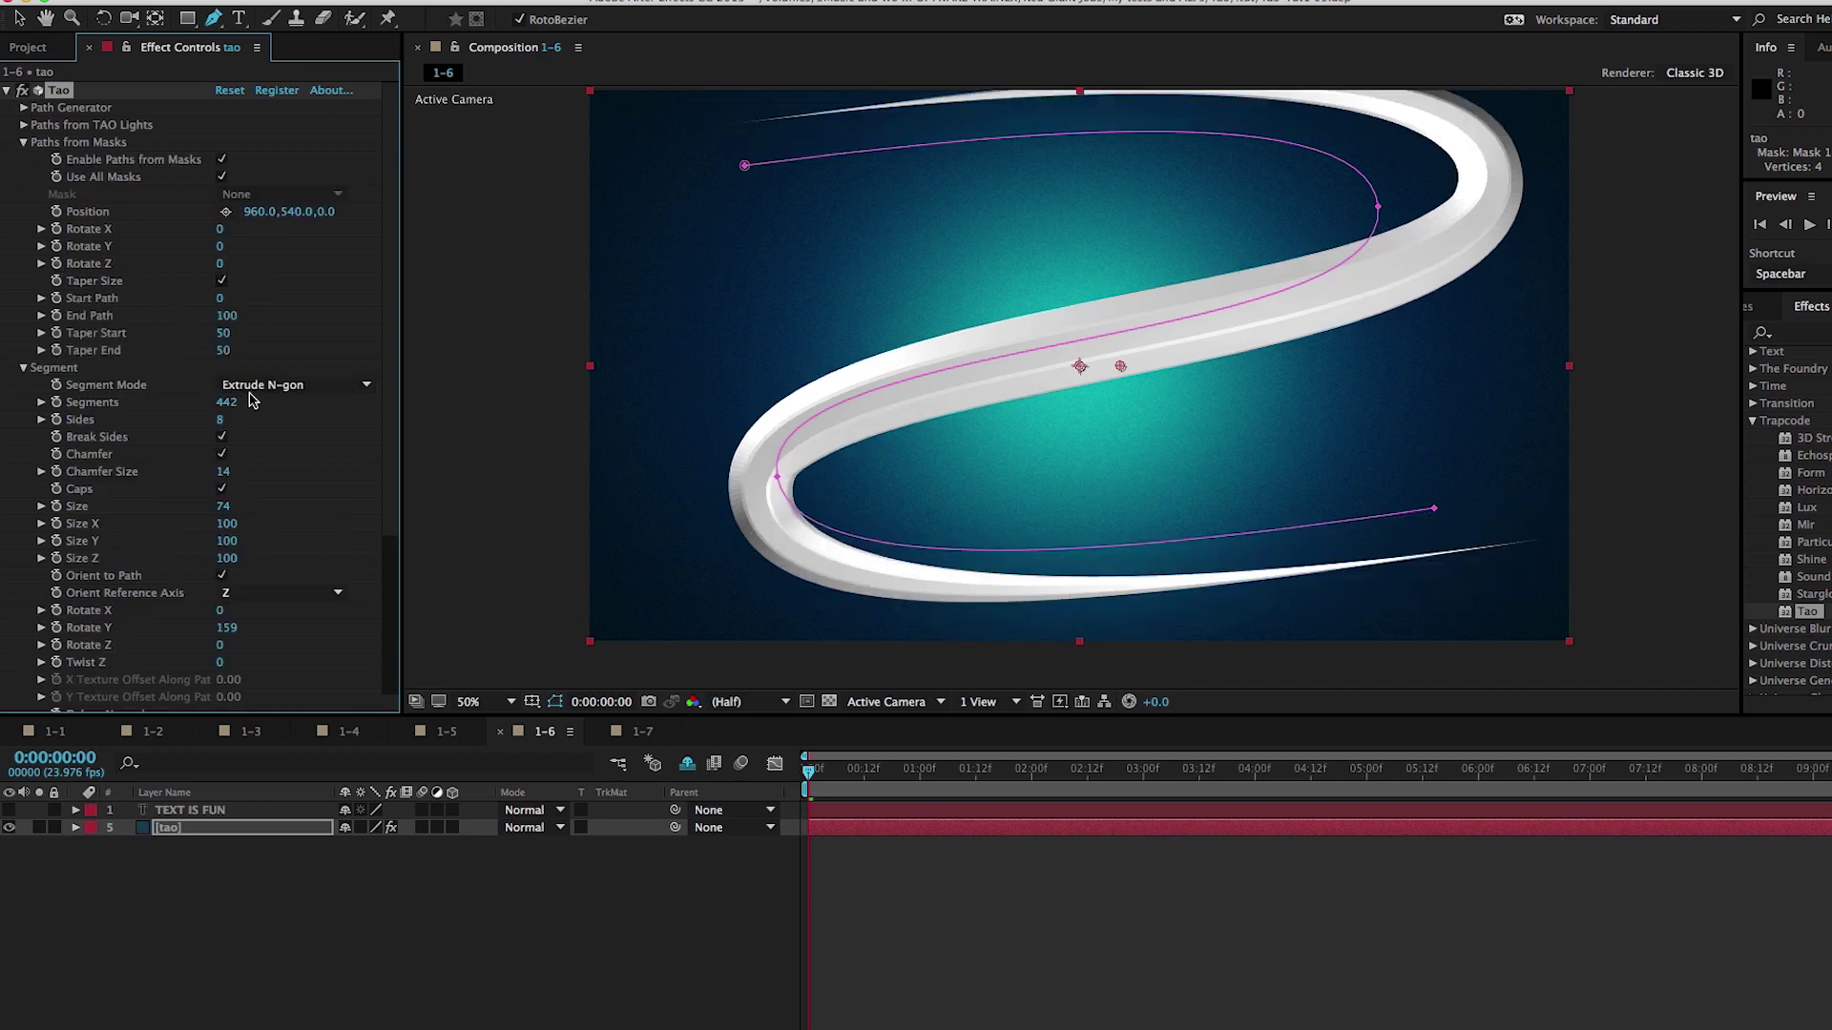
left_click_drag(223, 329, 305, 331)
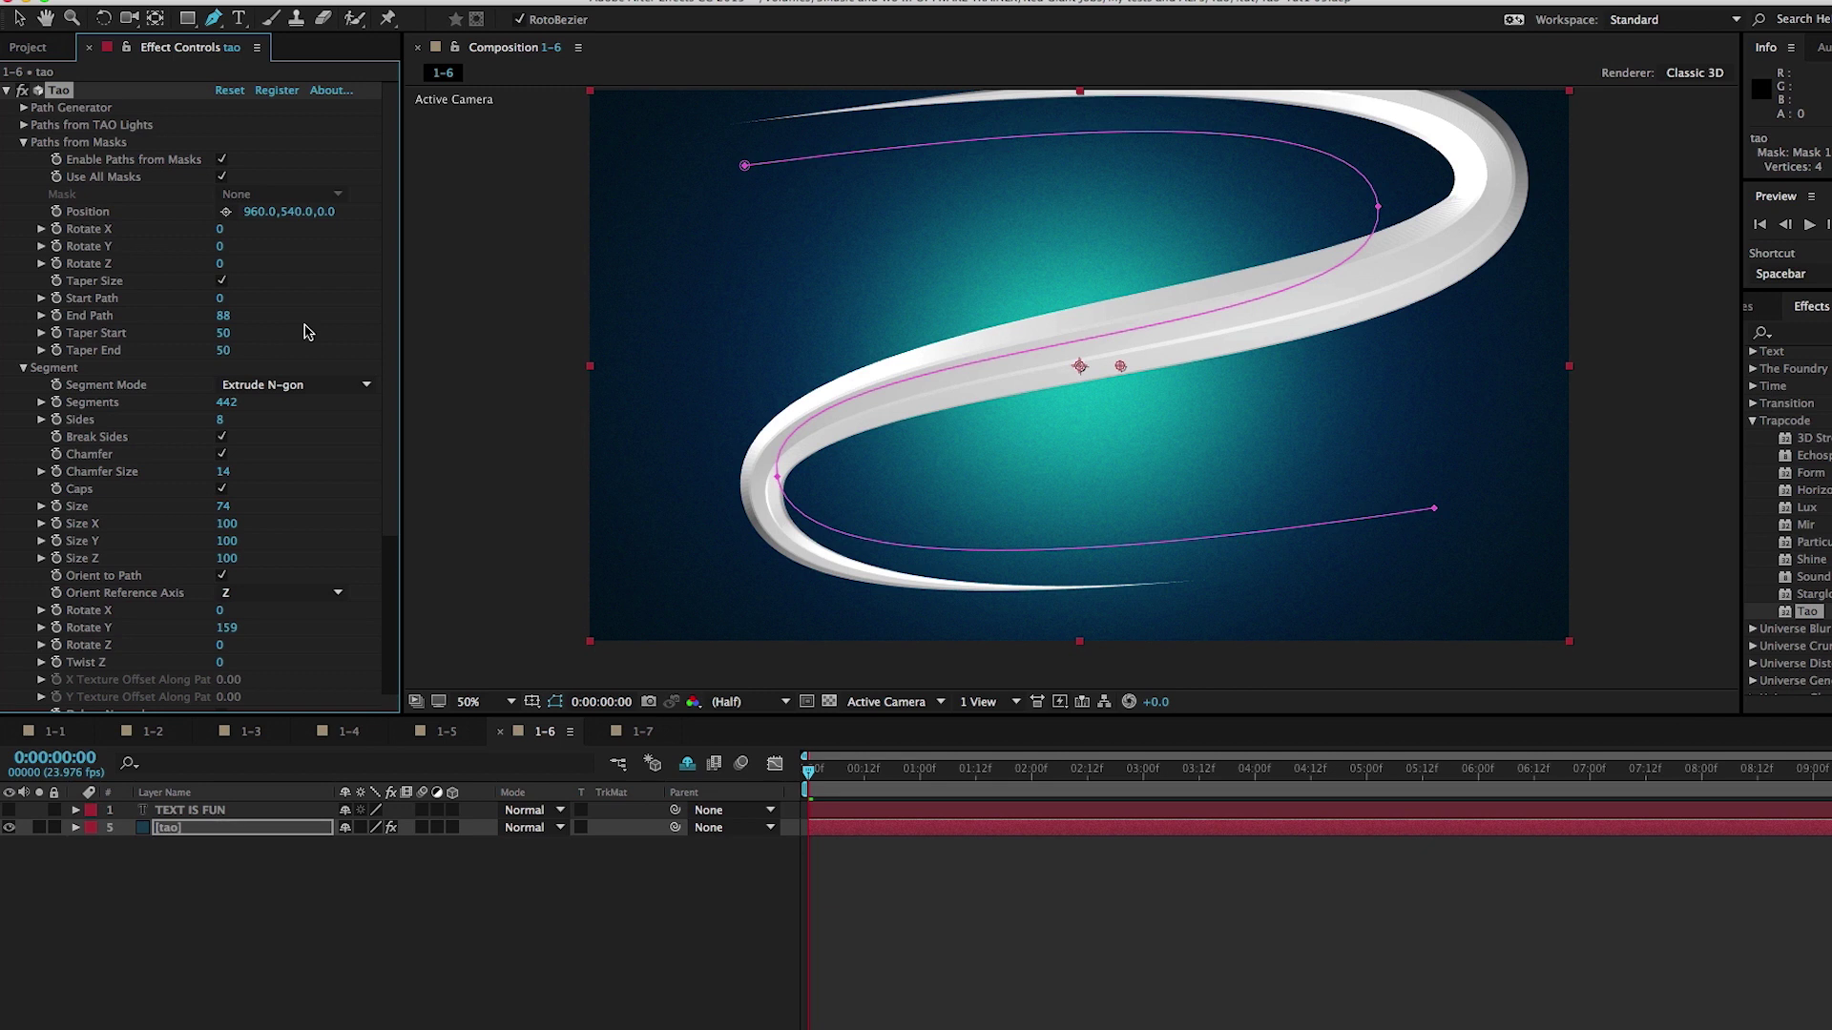
Set Segment Mode to Repeat N-gon with 275 segments, Size X 28 and Twist Z 420.
left_click(319, 384)
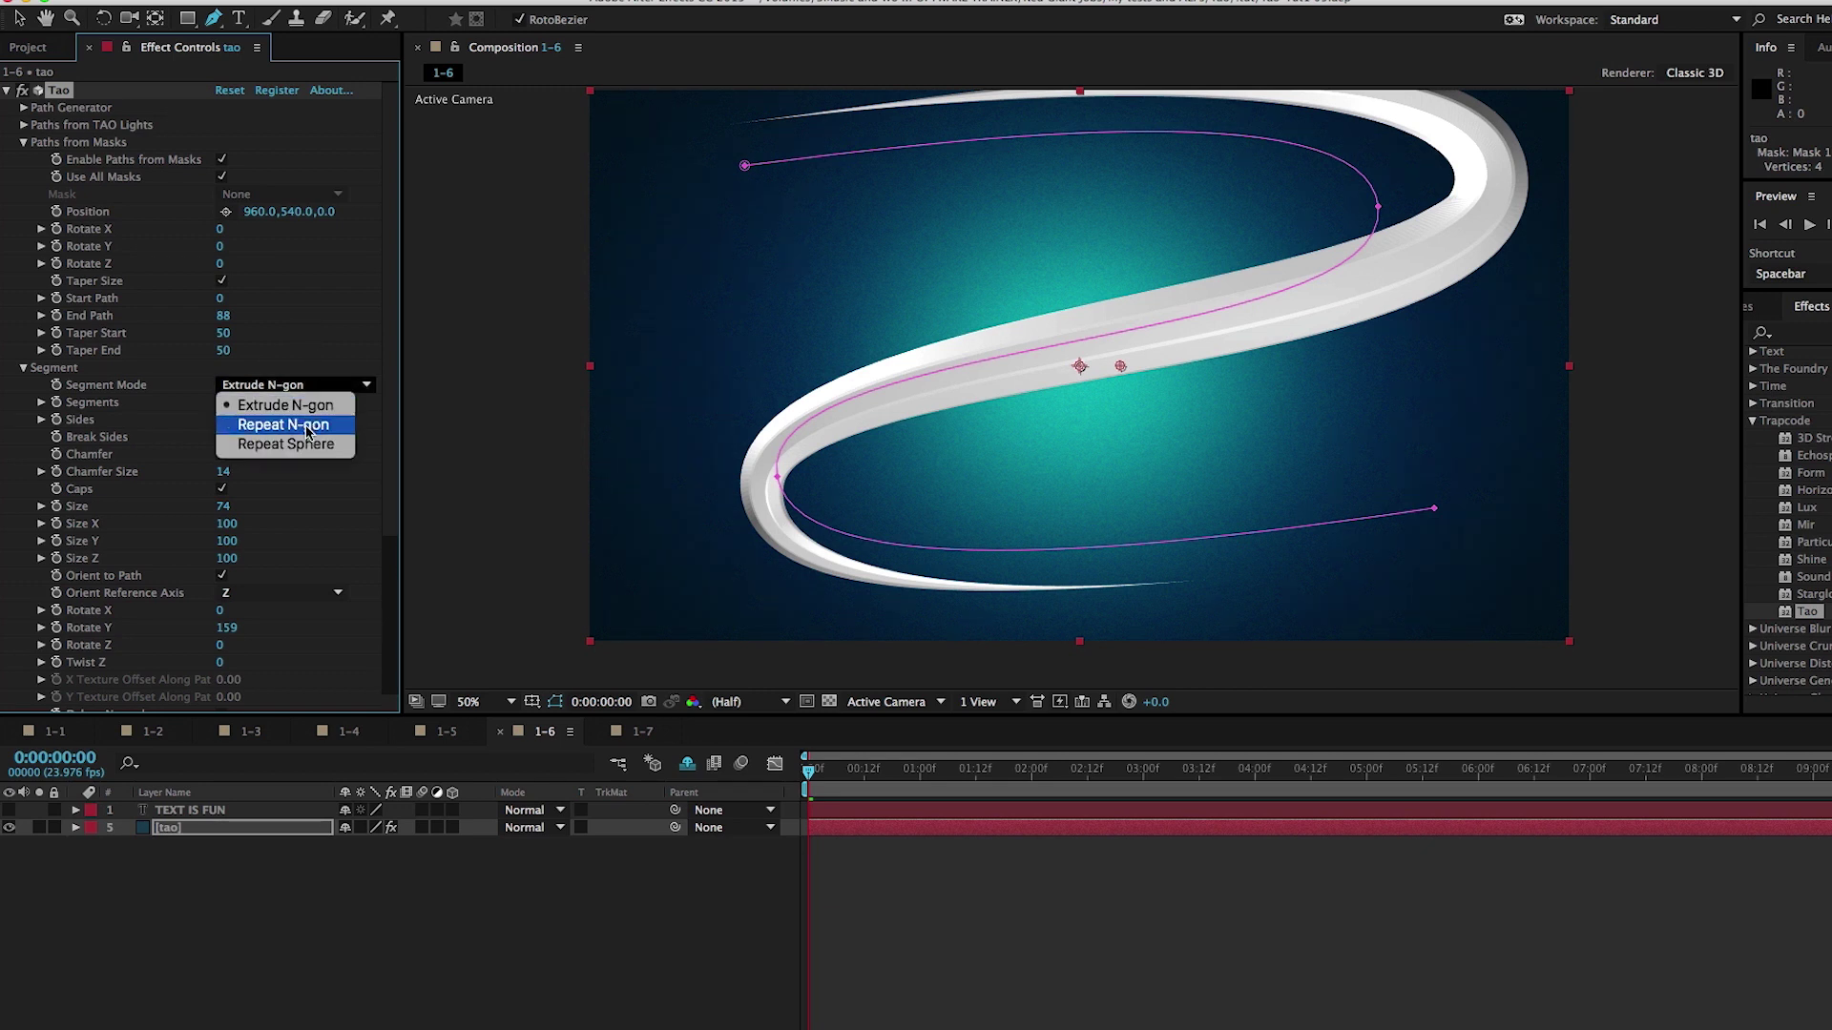
left_click(307, 426)
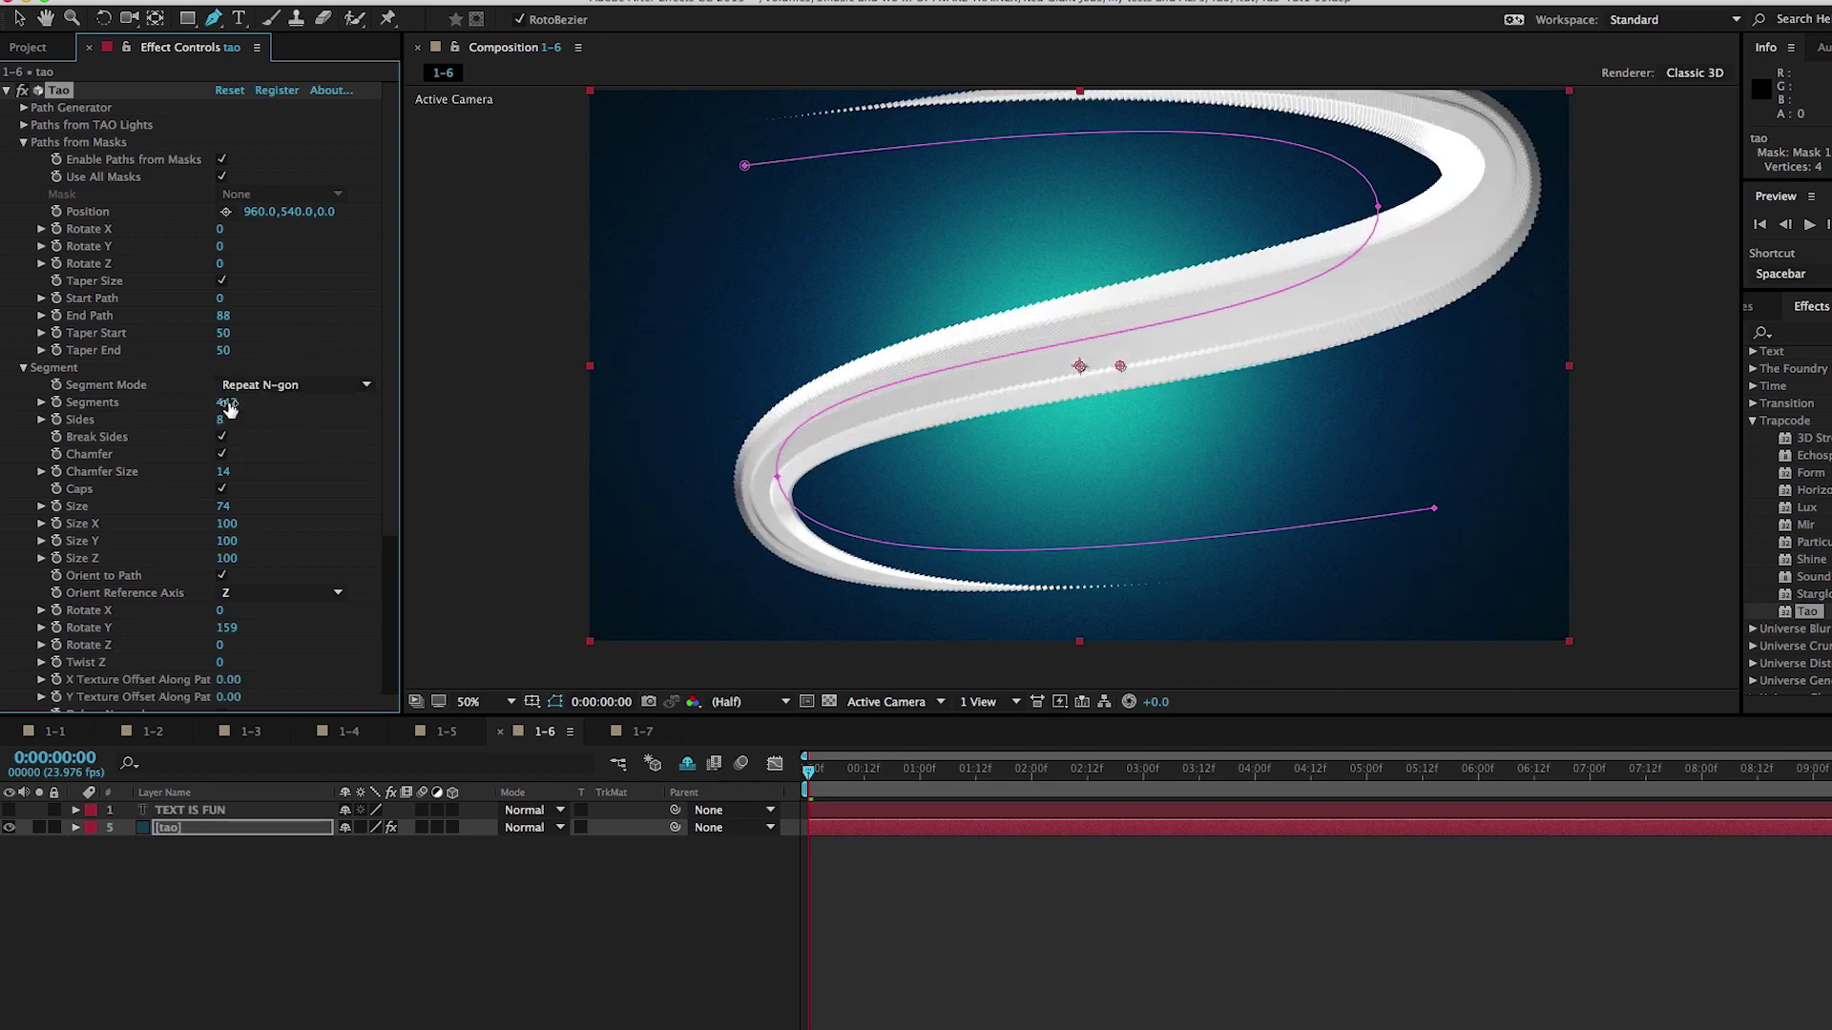
left_click_drag(196, 405, 81, 425)
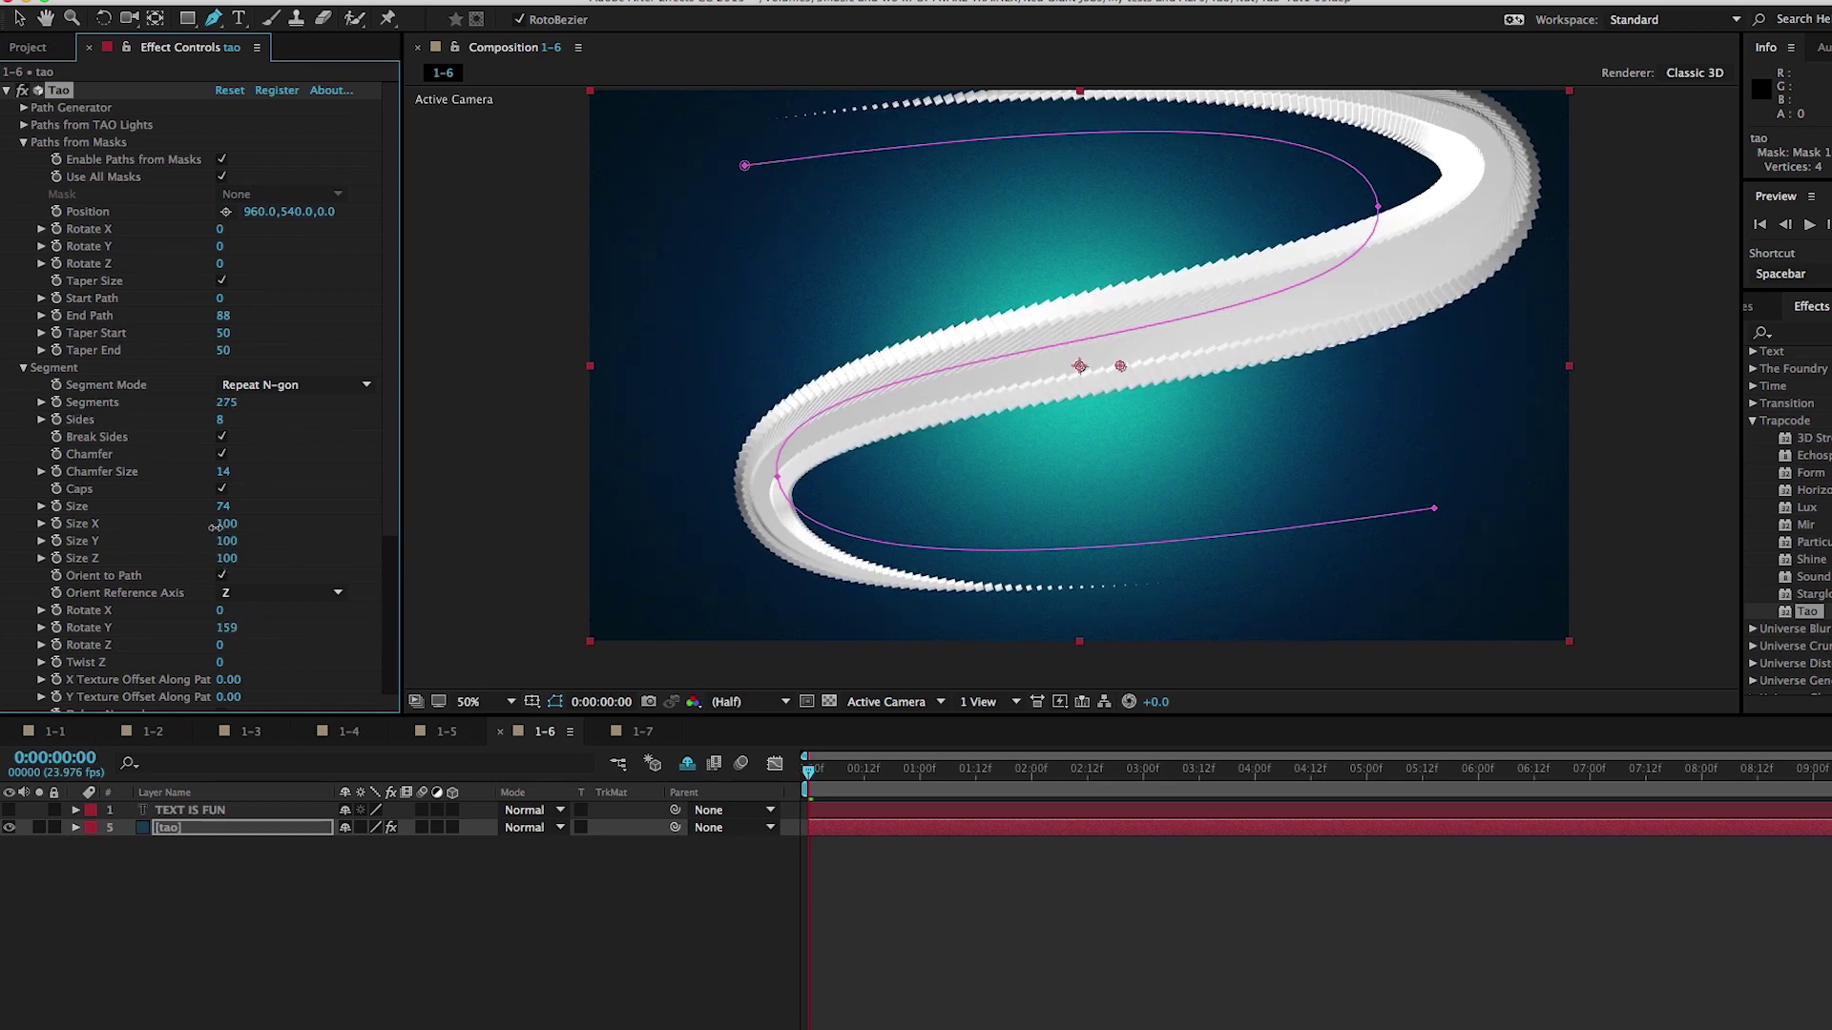
left_click_drag(225, 523, 151, 533)
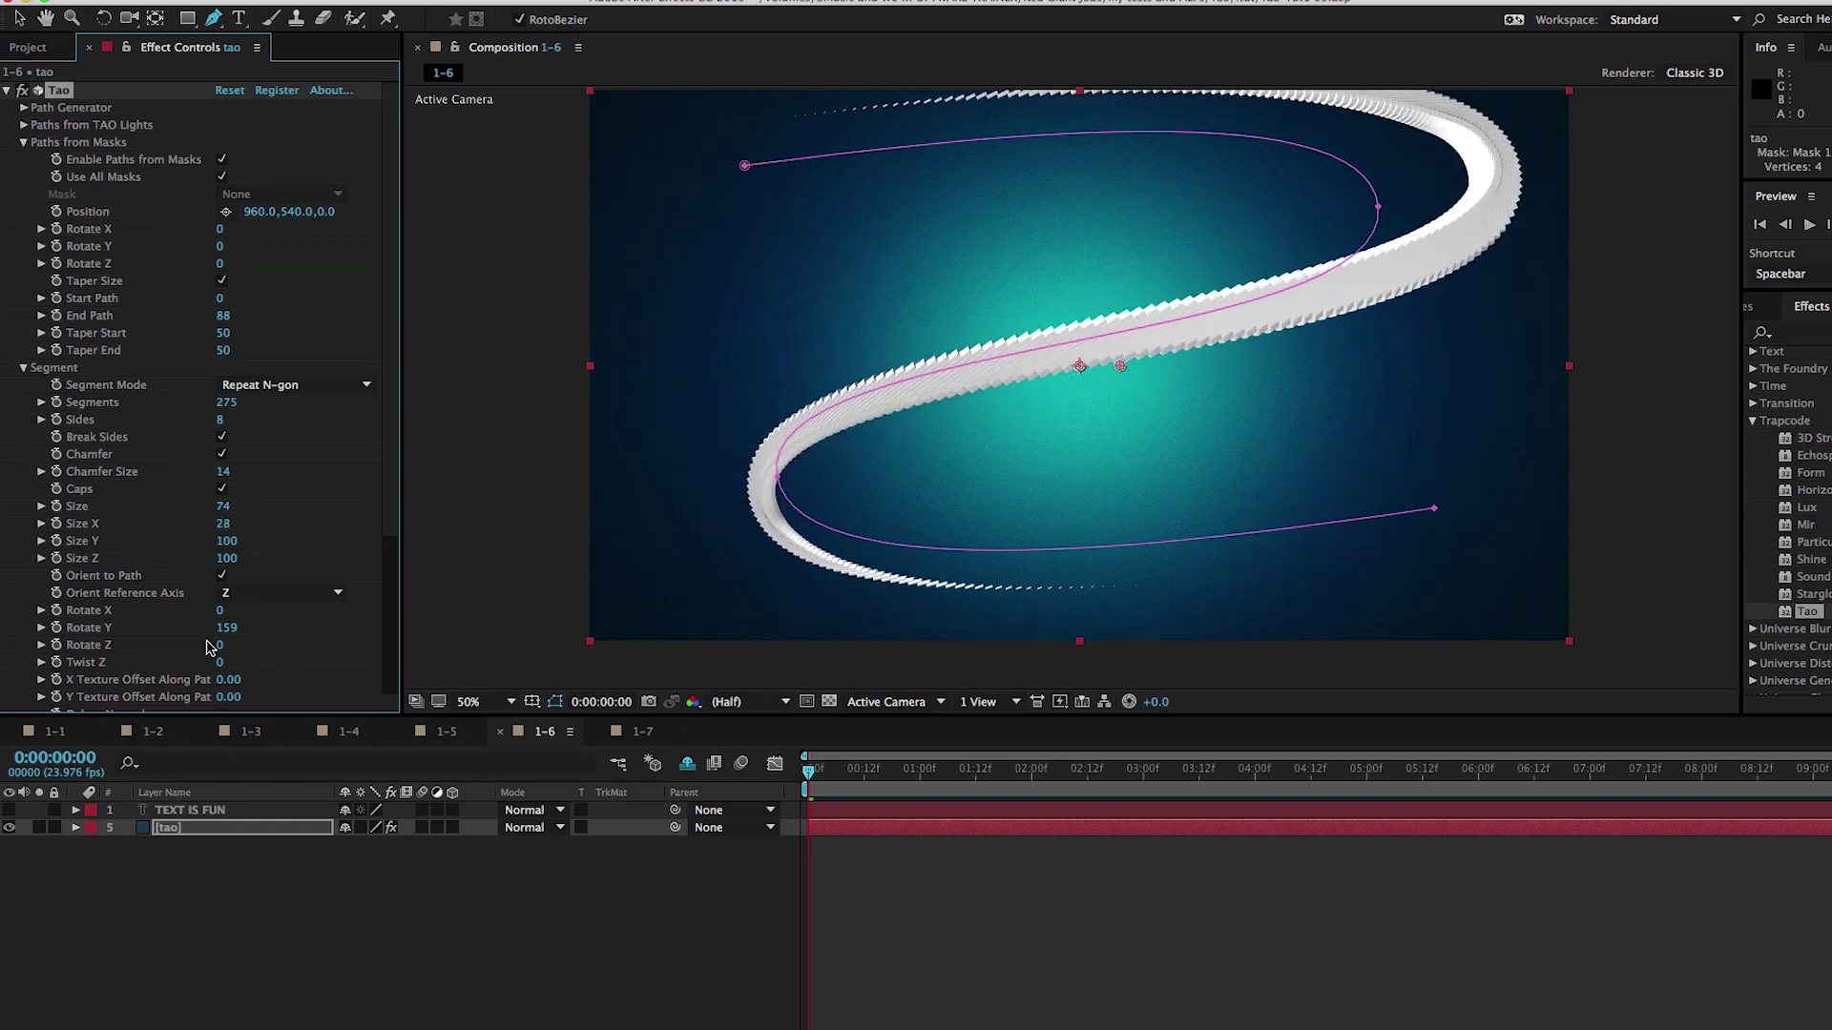
left_click_drag(221, 665, 614, 633)
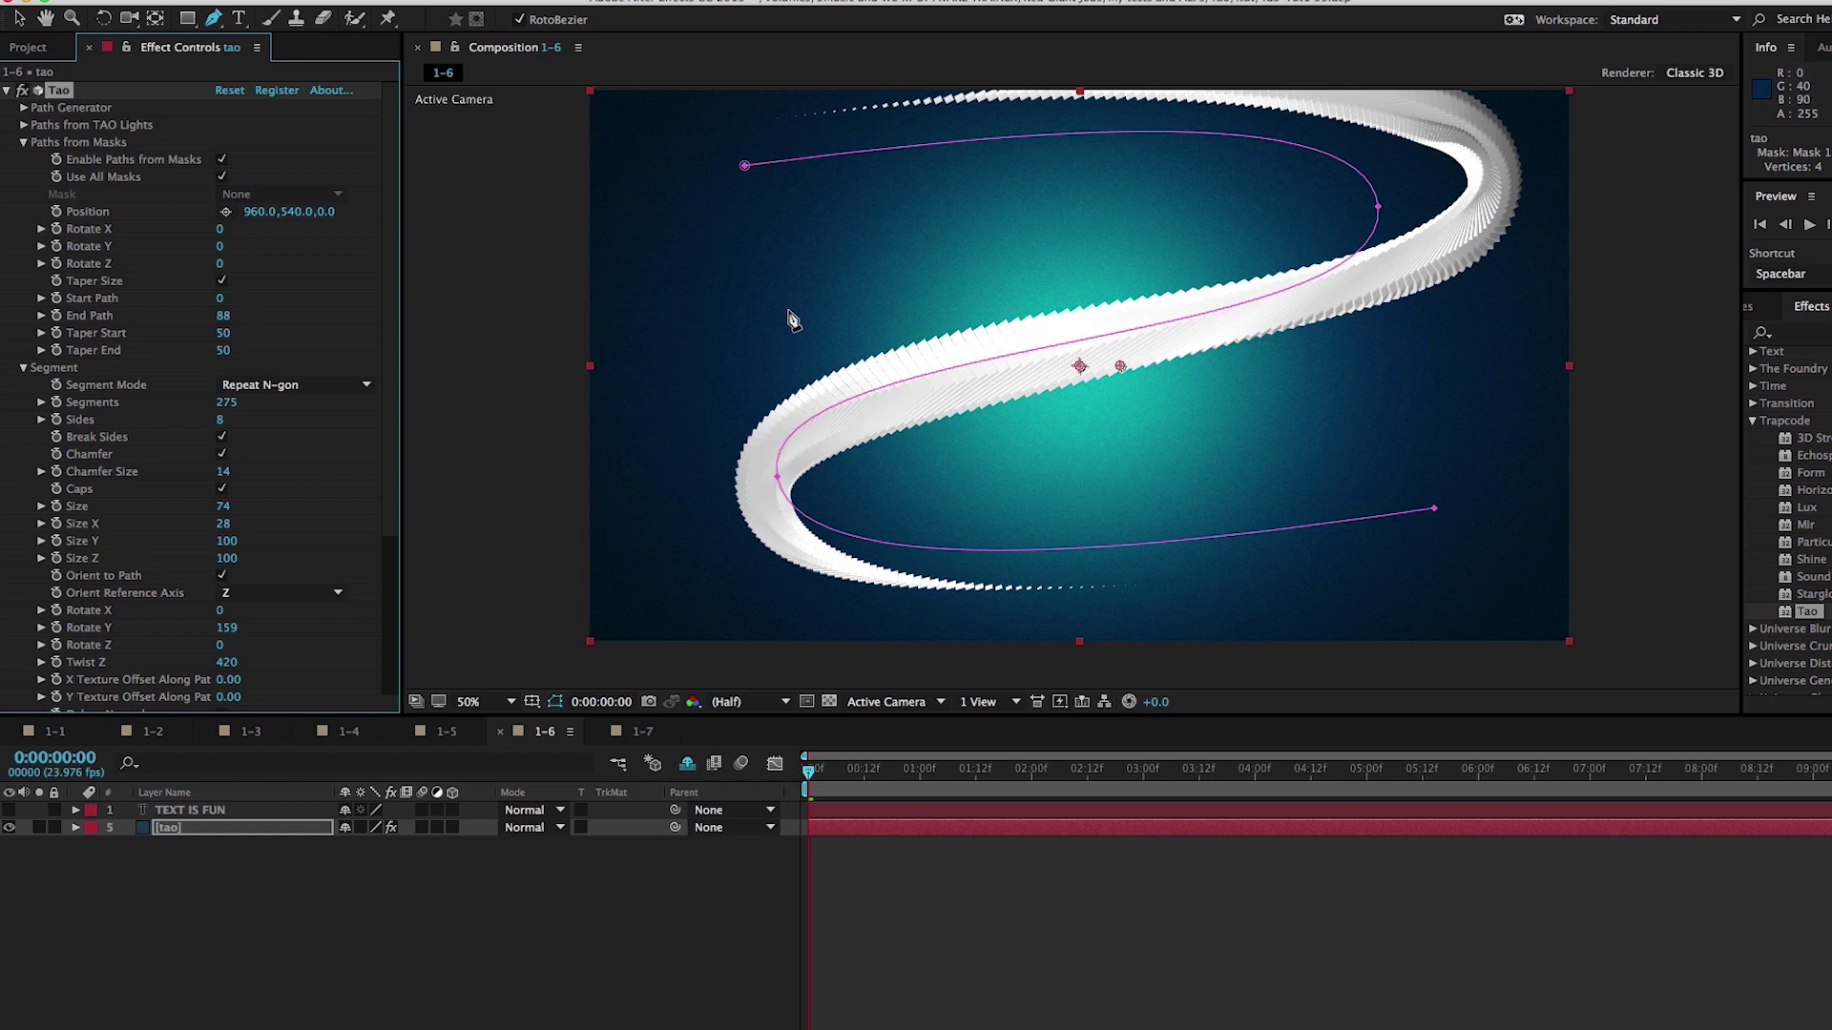
Show the TEXT IS FUN layer and create masks from its text outlines.
left_click(217, 810)
left_click(10, 810)
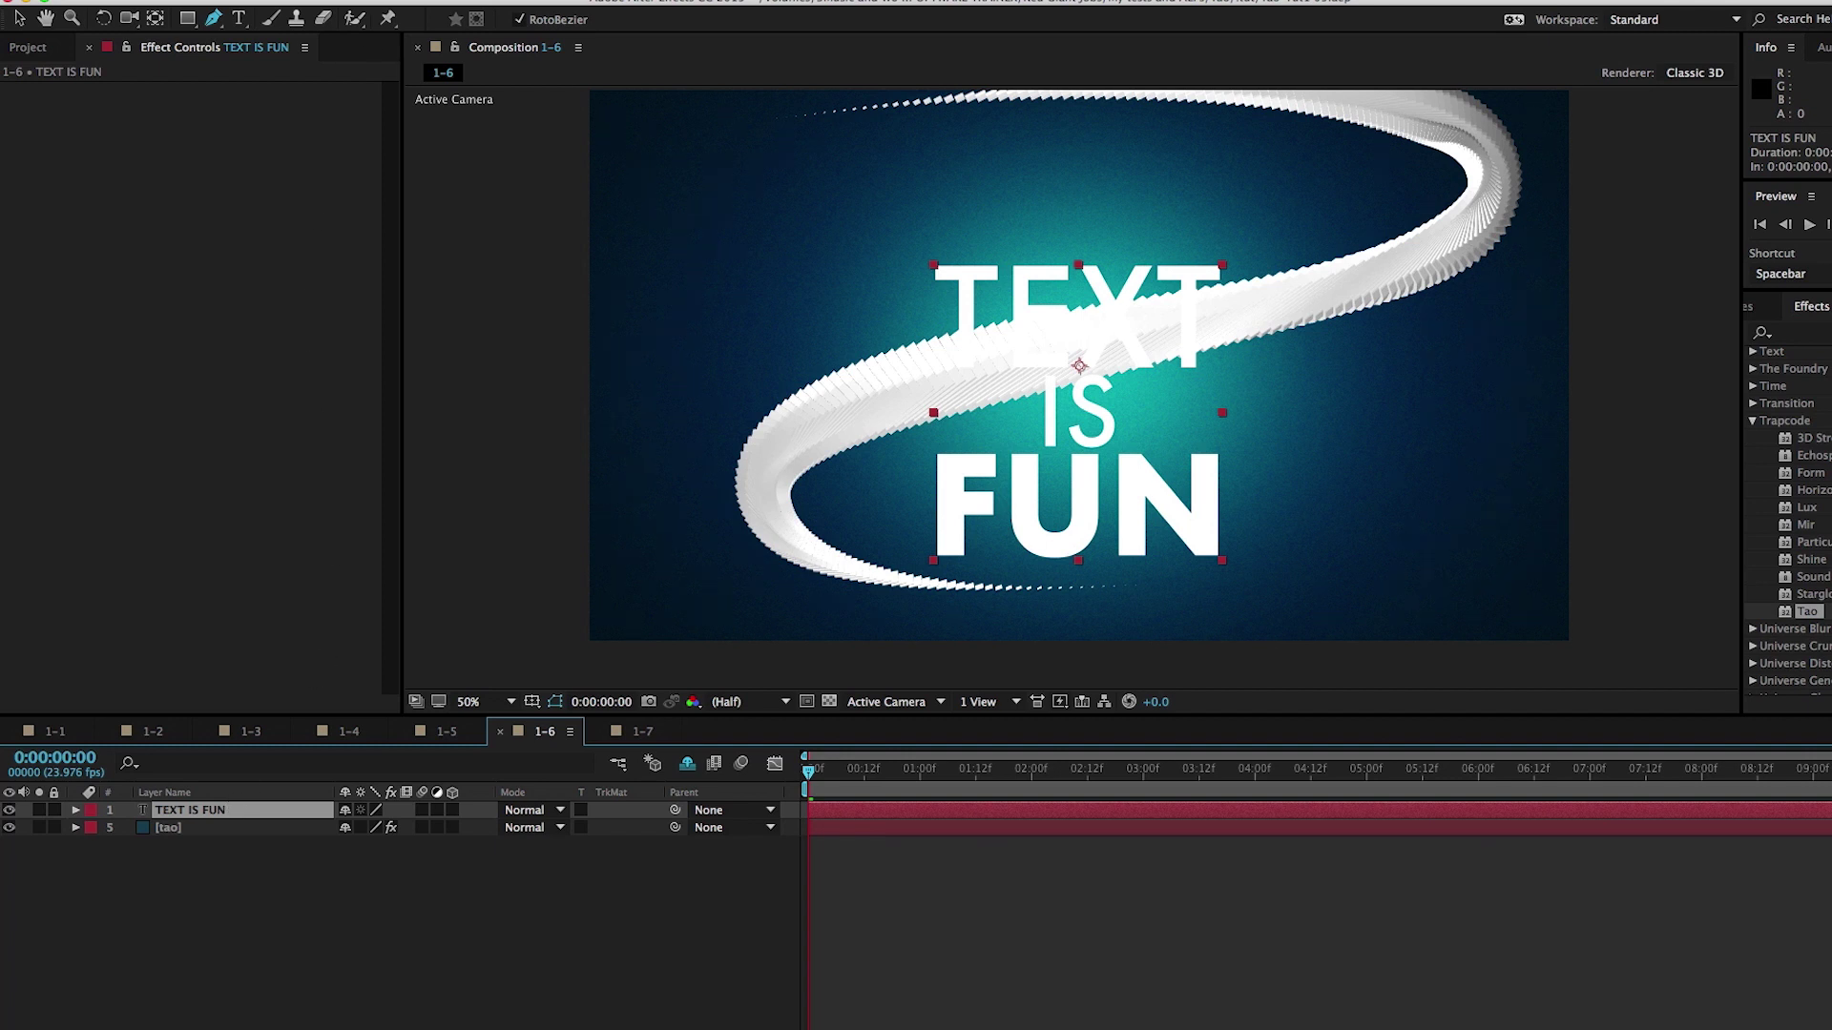
left_click(377, 1)
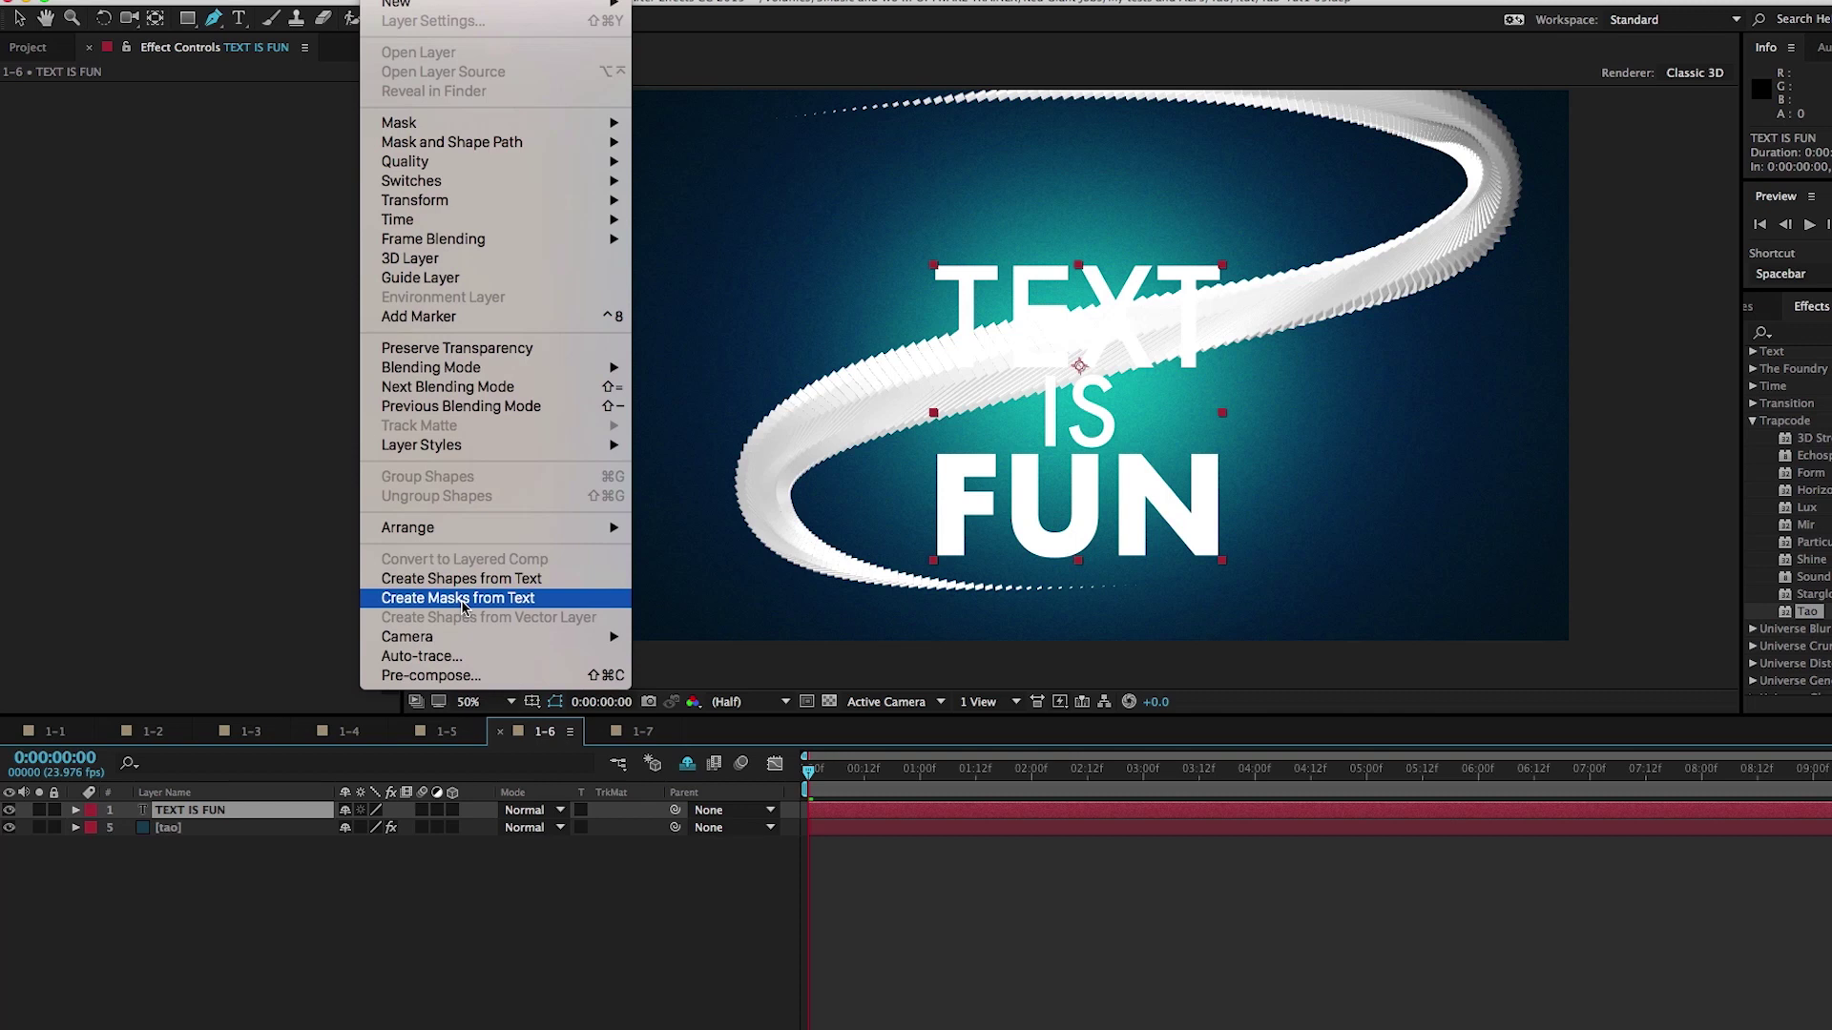
left_click(463, 606)
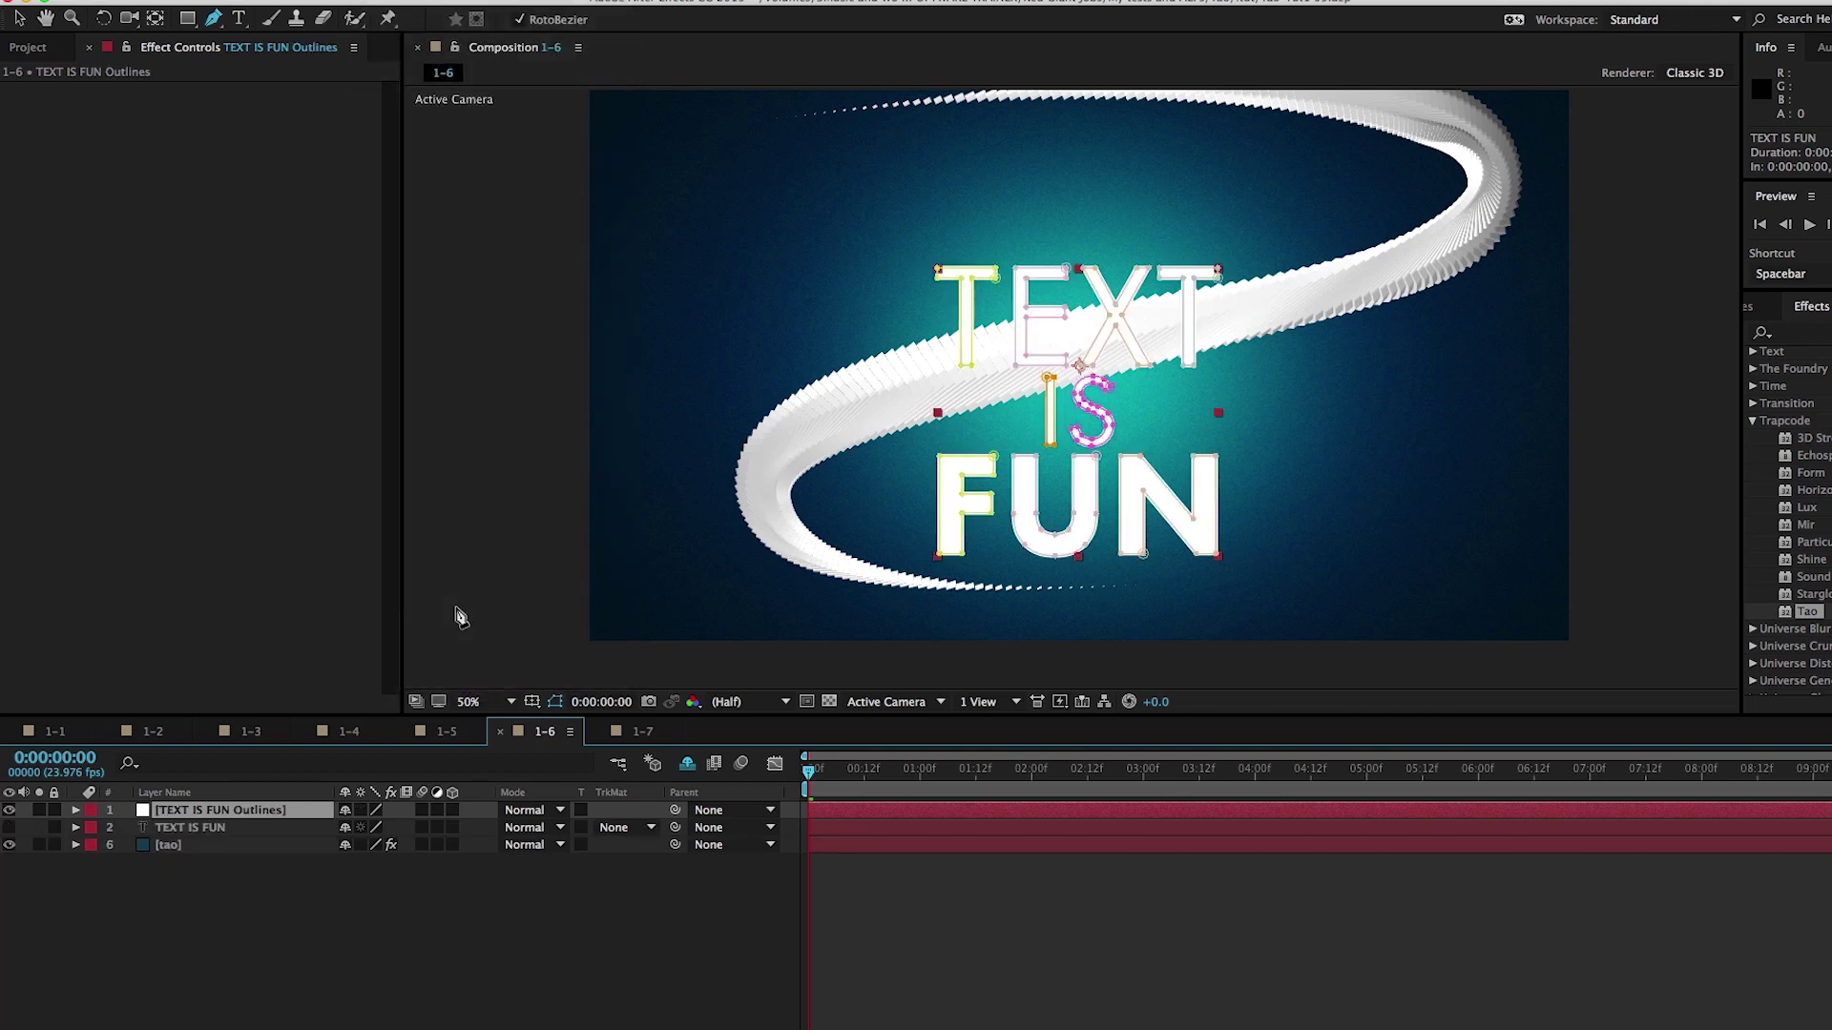
Copy all the letter masks and paste them onto the tao layer, hiding the outlines layer.
key("m")
left_click(150, 830)
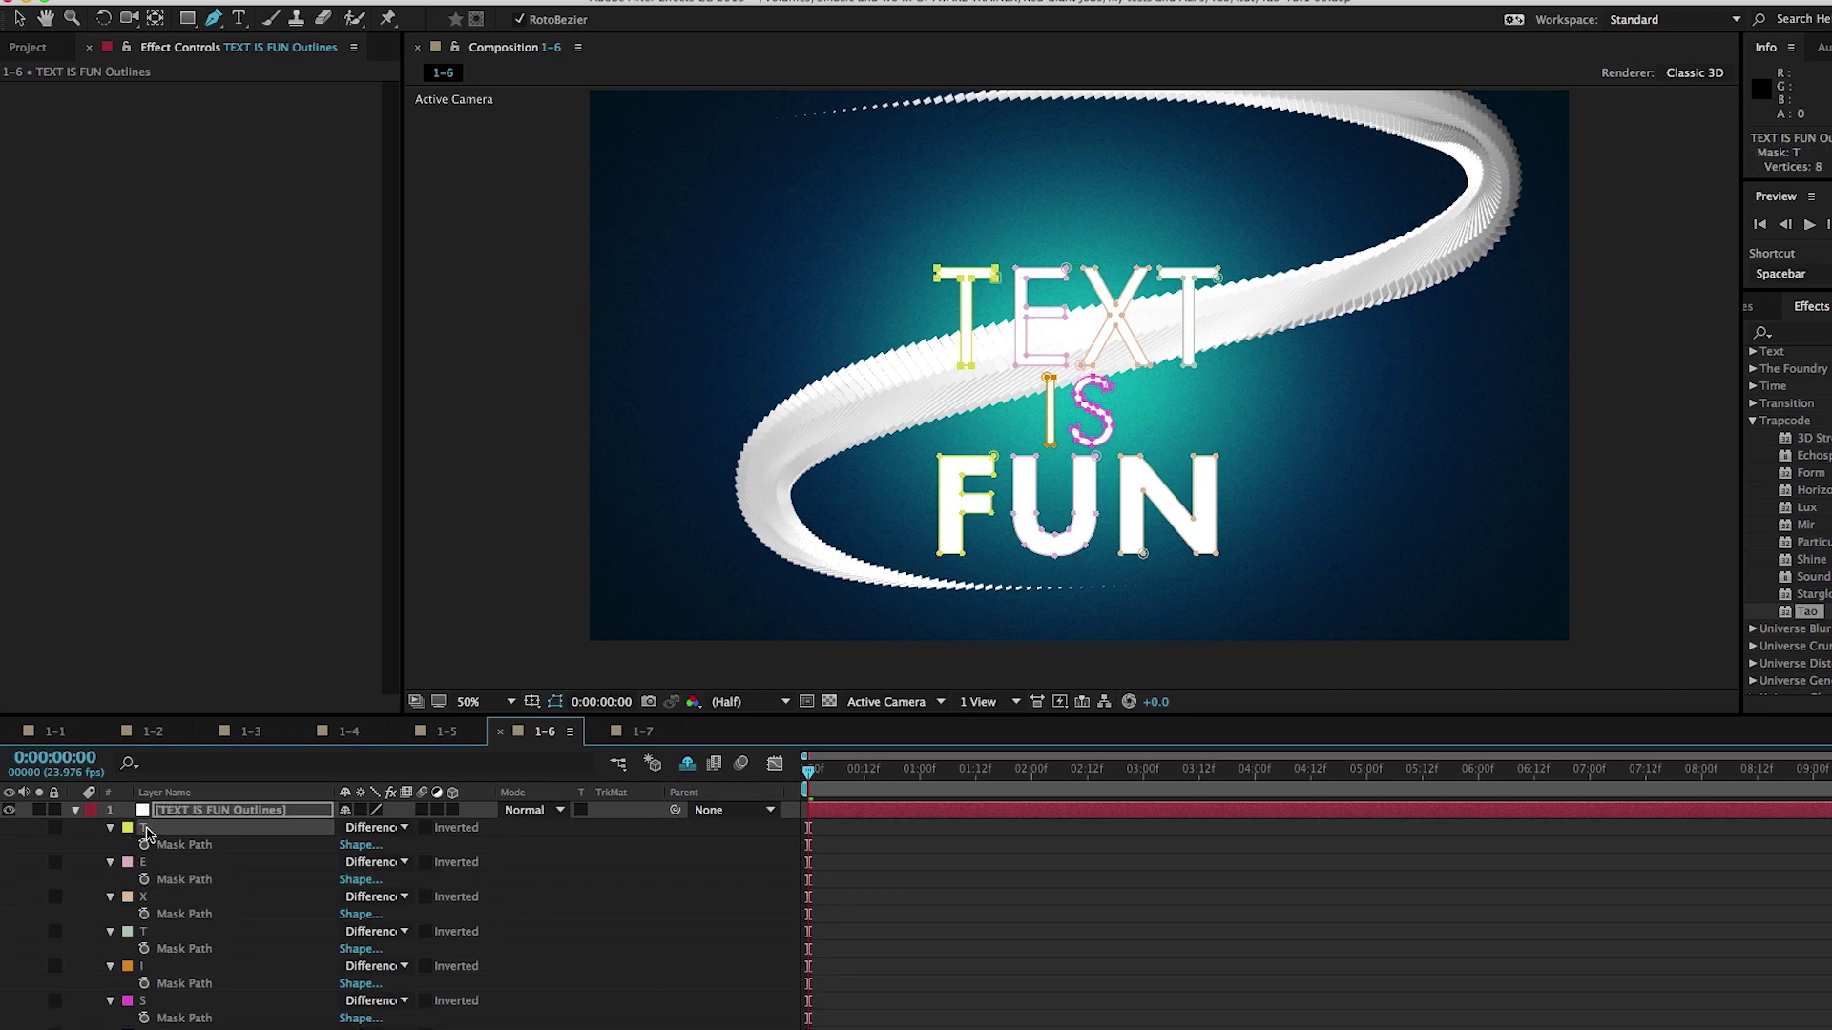
key("super+a")
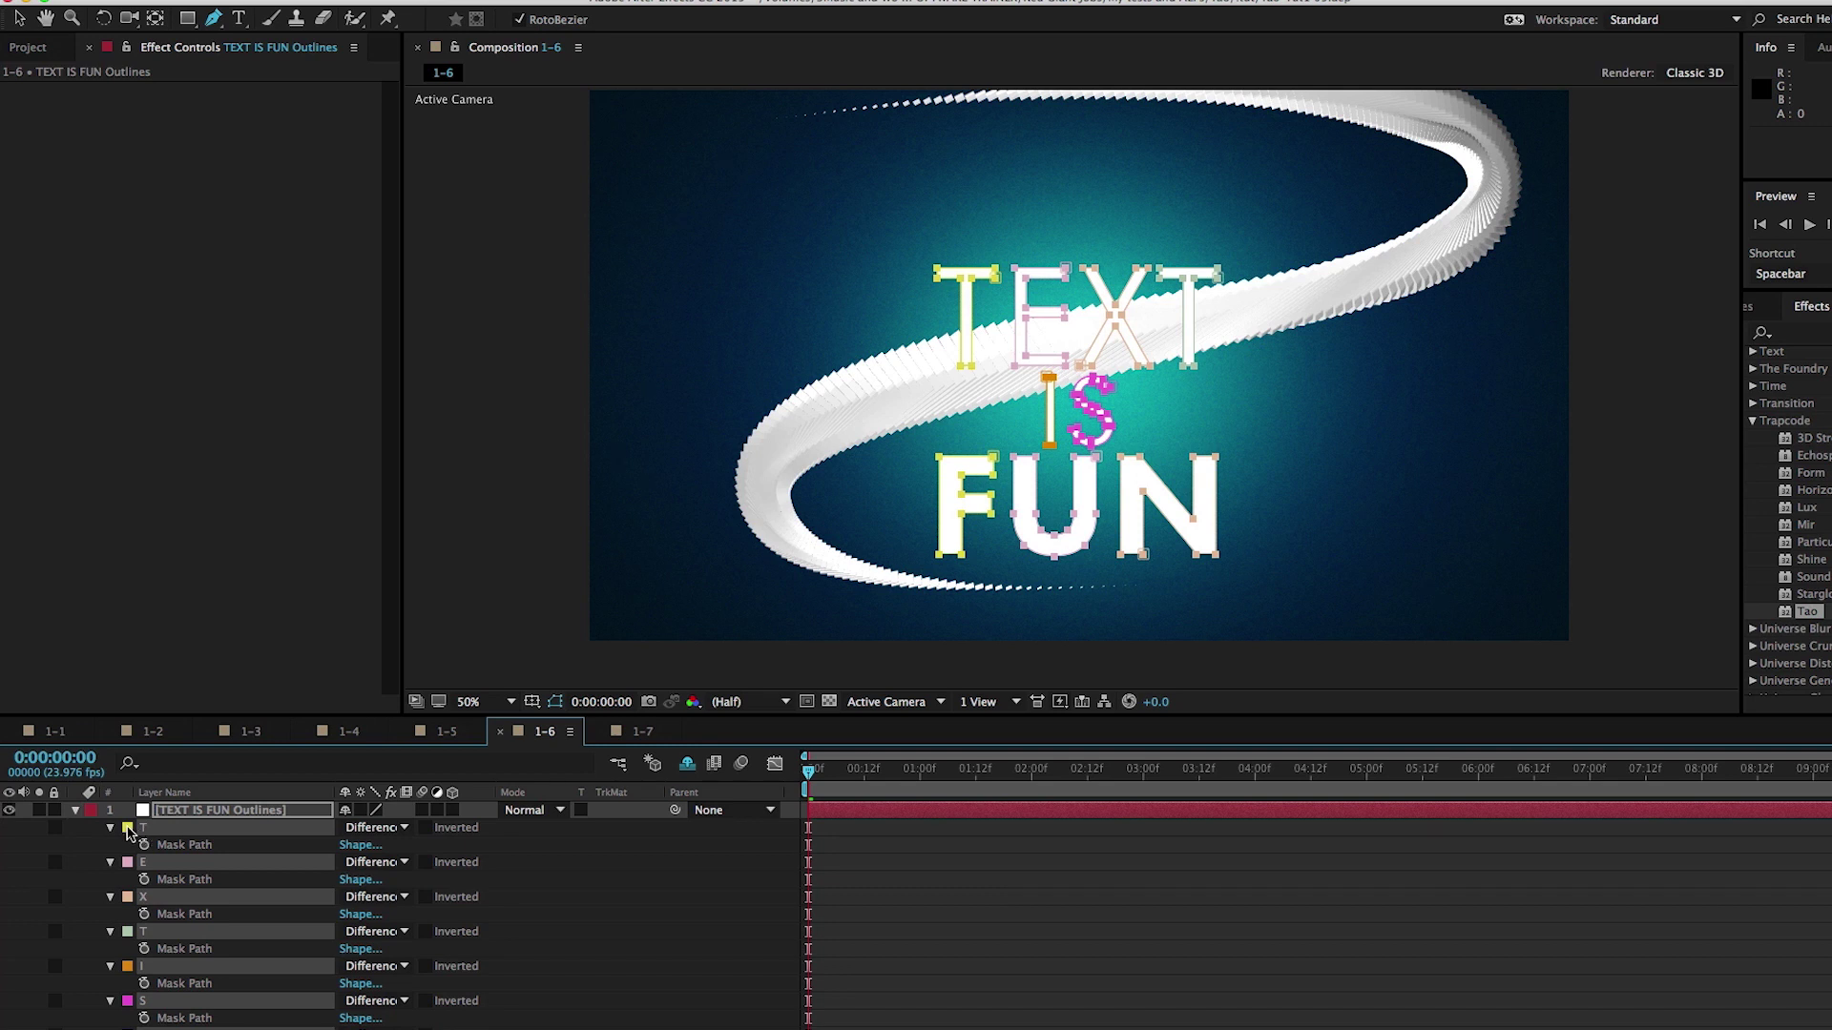
left_click(74, 810)
left_click(189, 846)
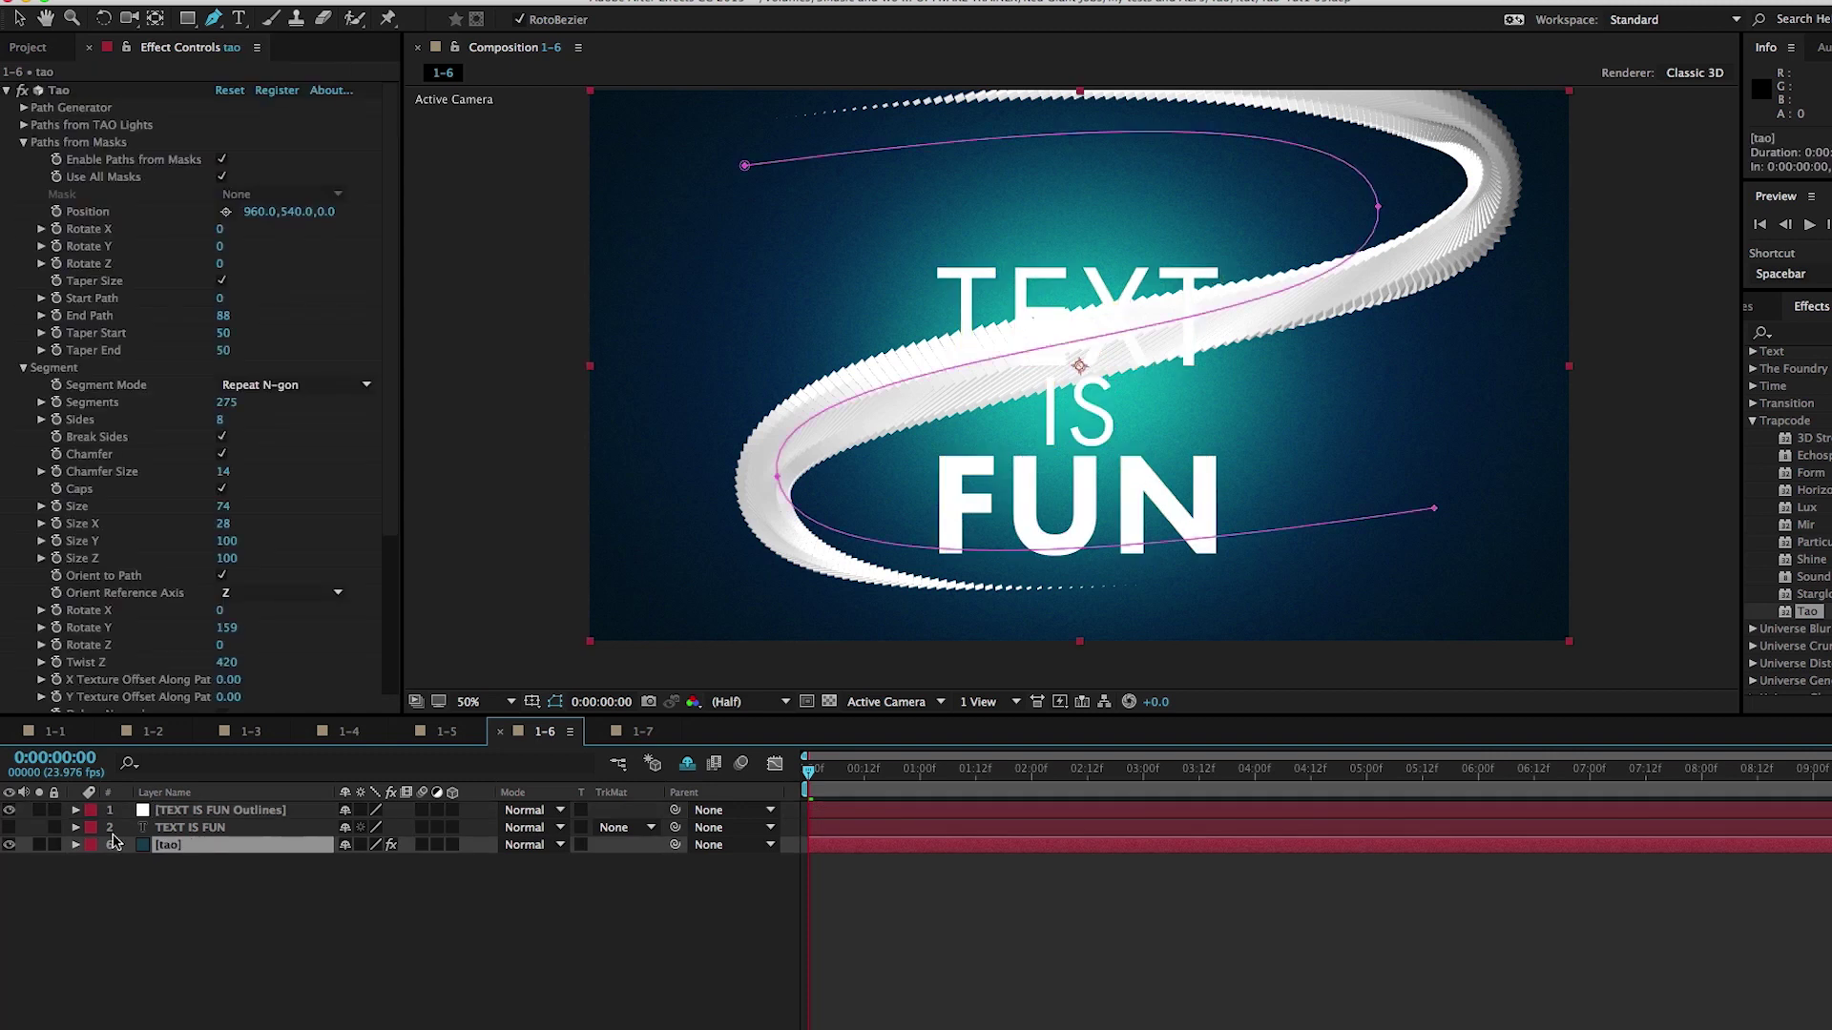
left_click(10, 810)
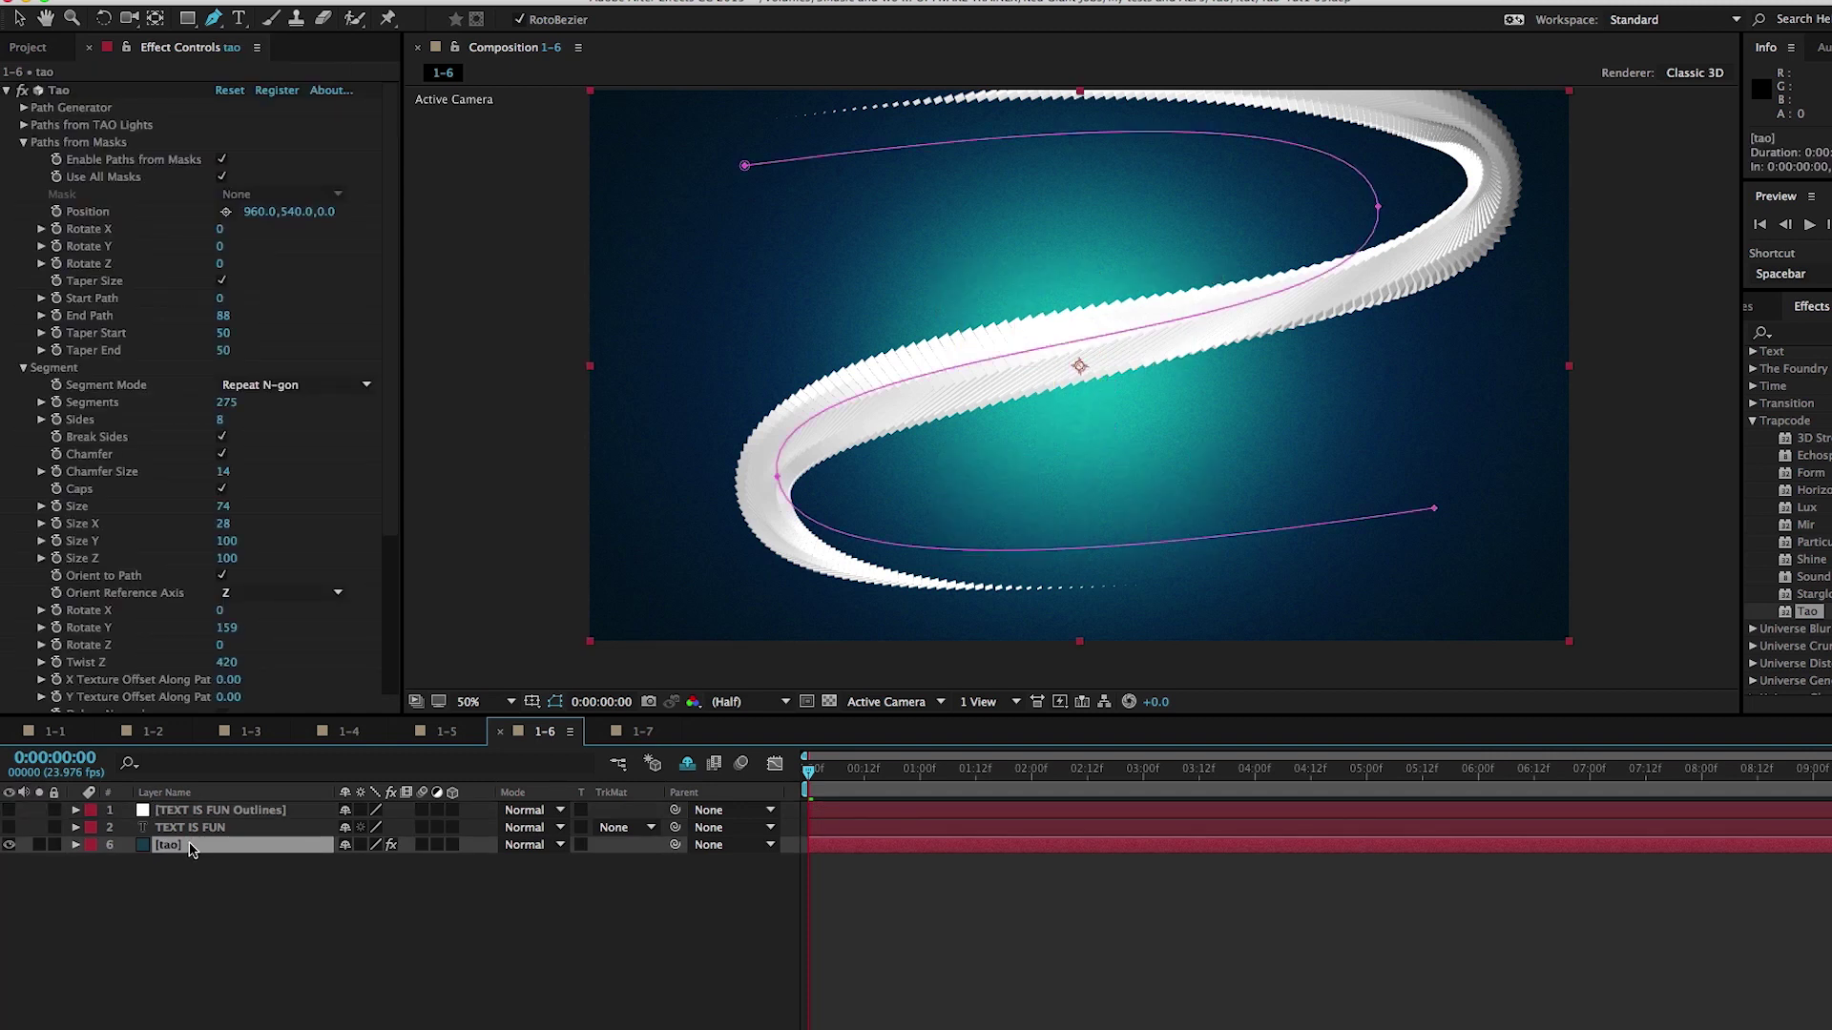
key("Return")
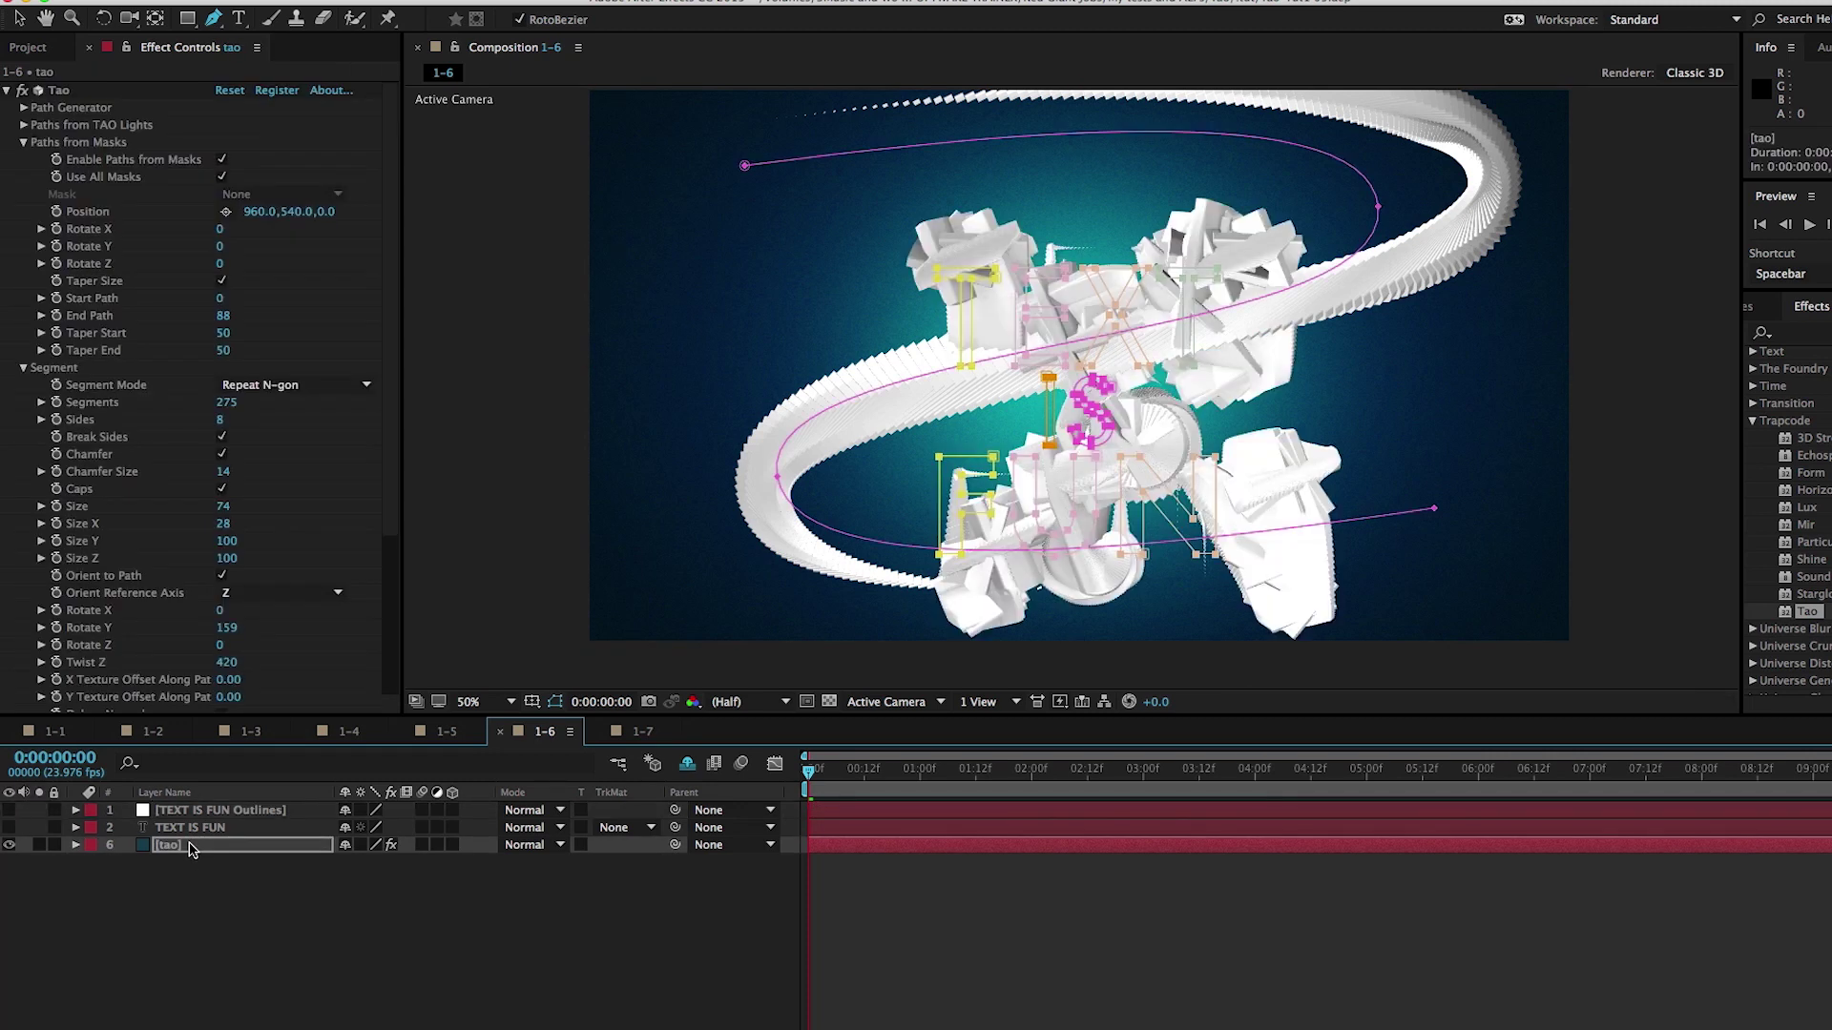
Uncheck Taper Size and delete the original S-curve Mask 1 from tao.
left_click(222, 283)
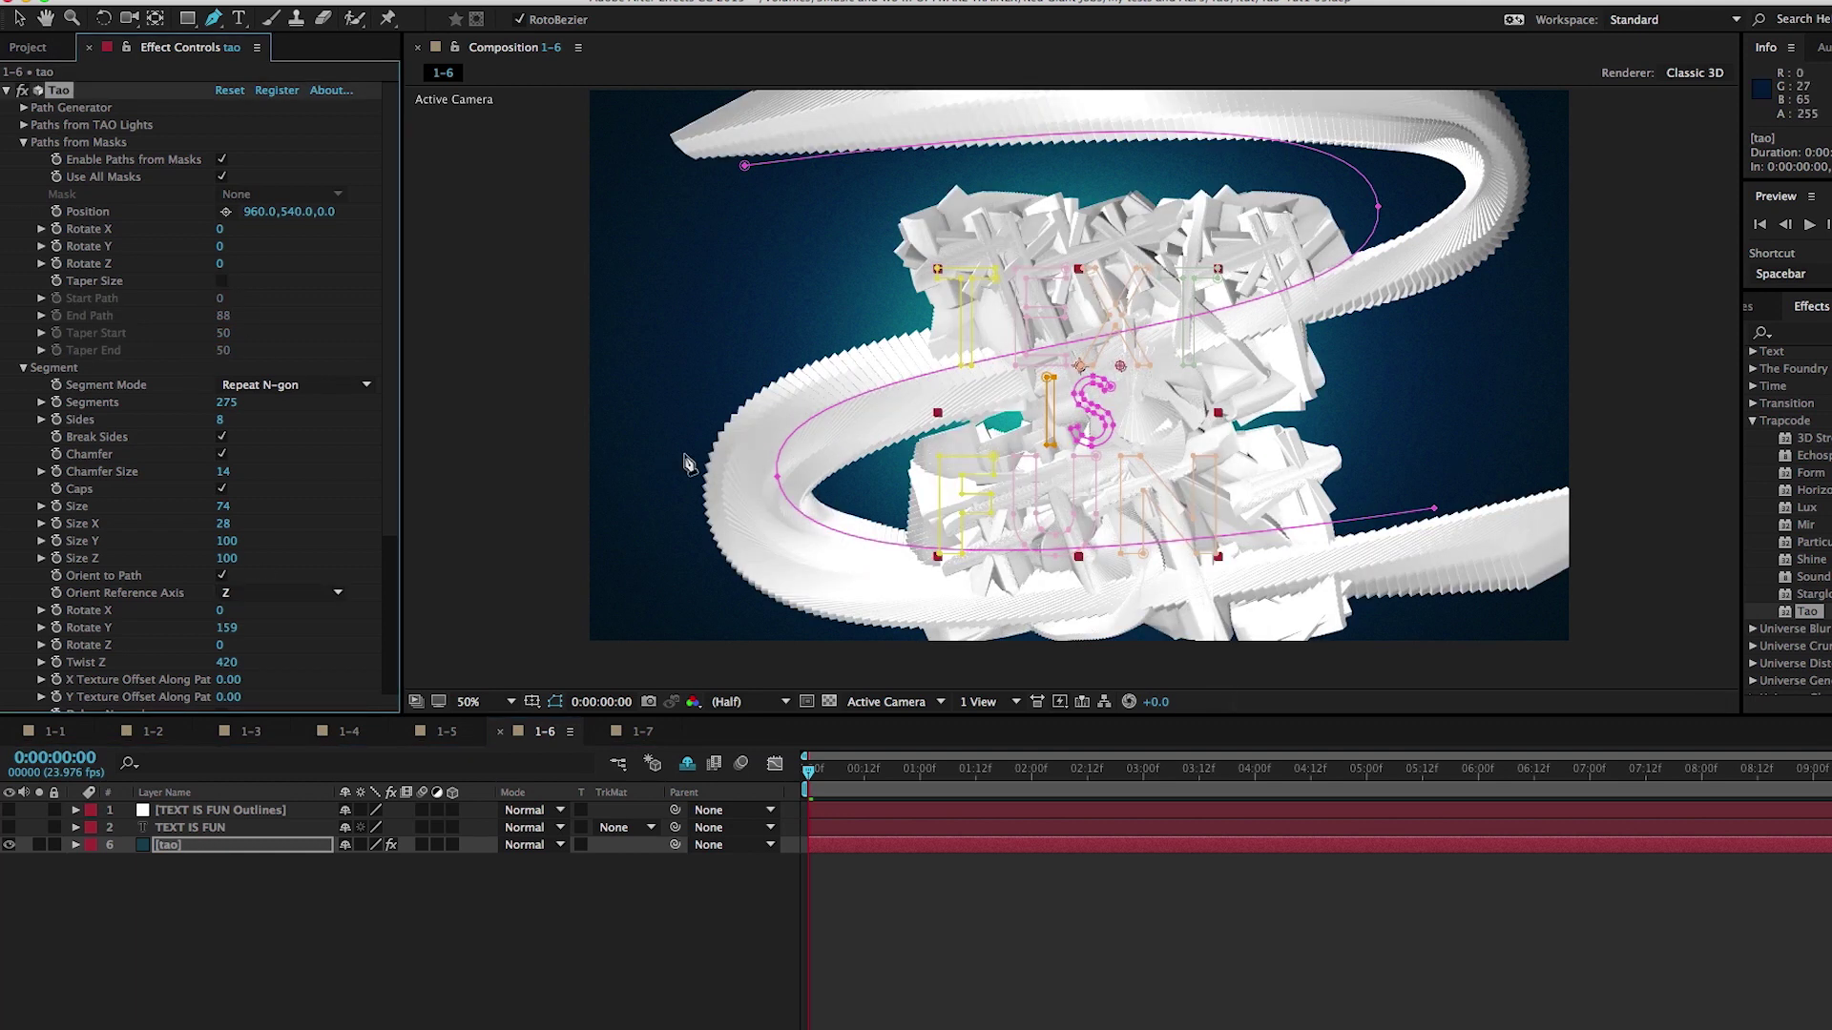
key("v")
double_click(837, 408)
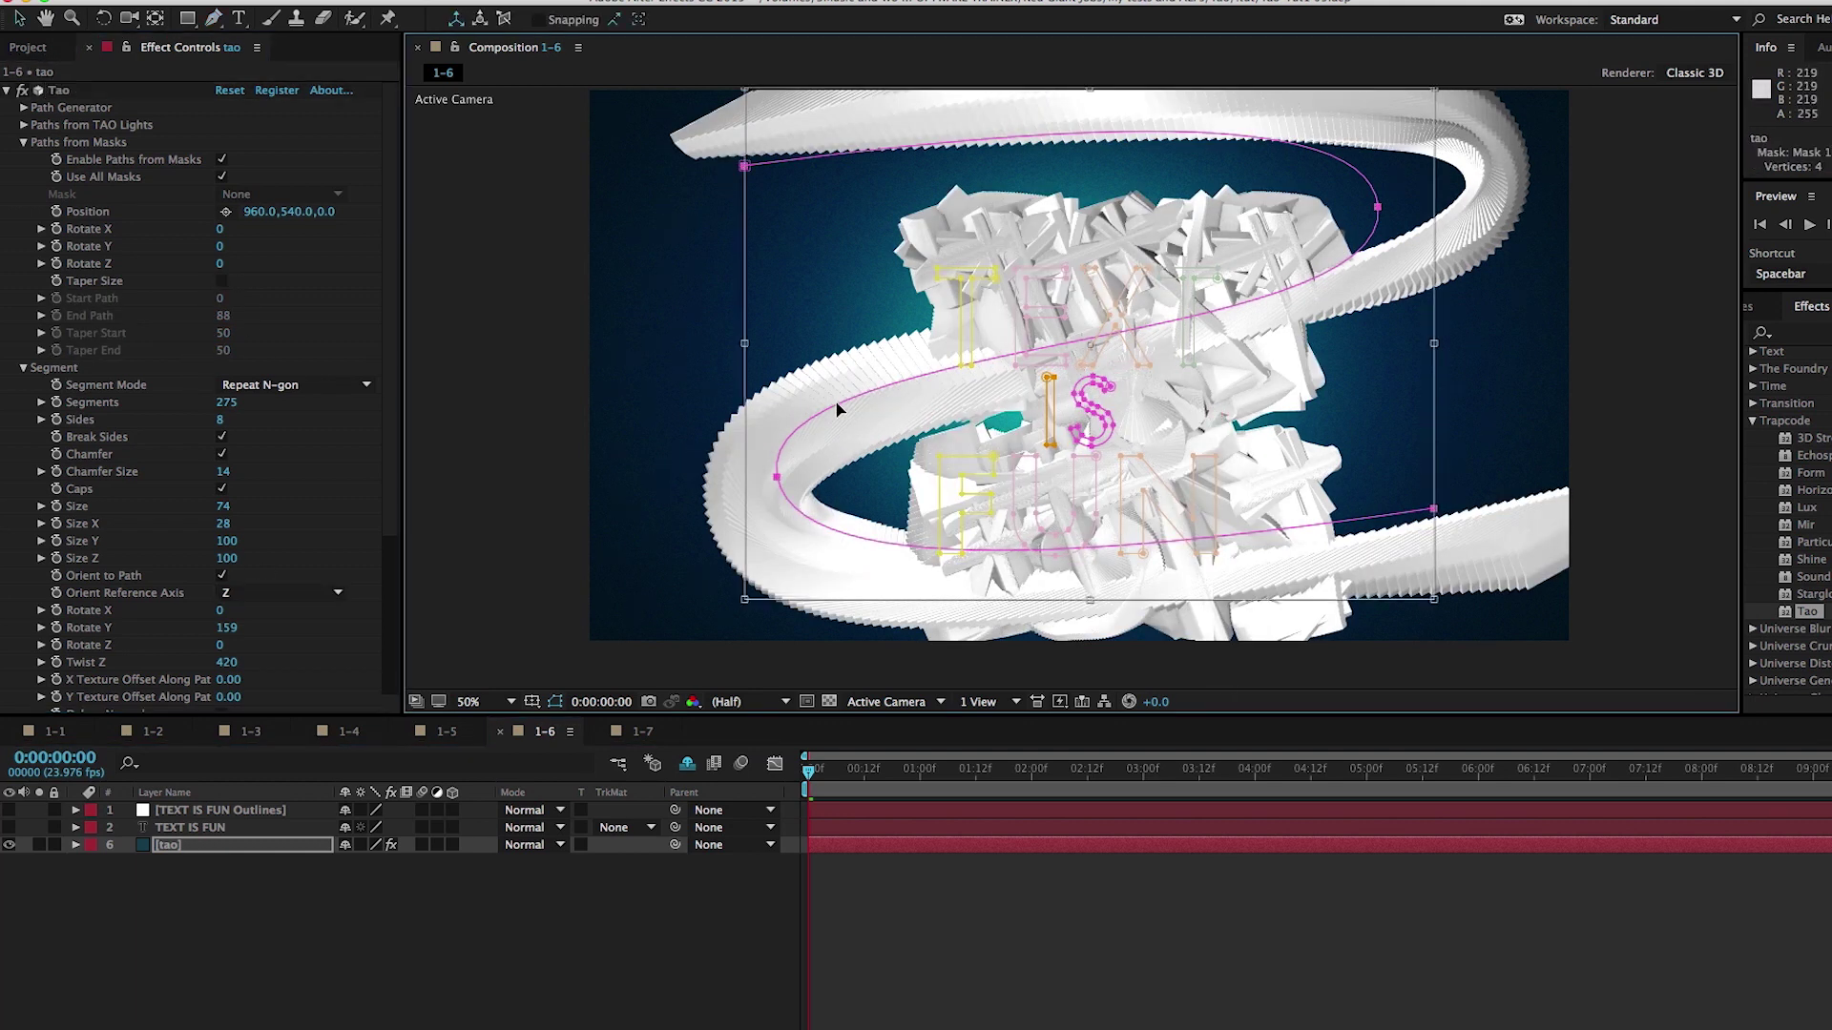
key("Delete")
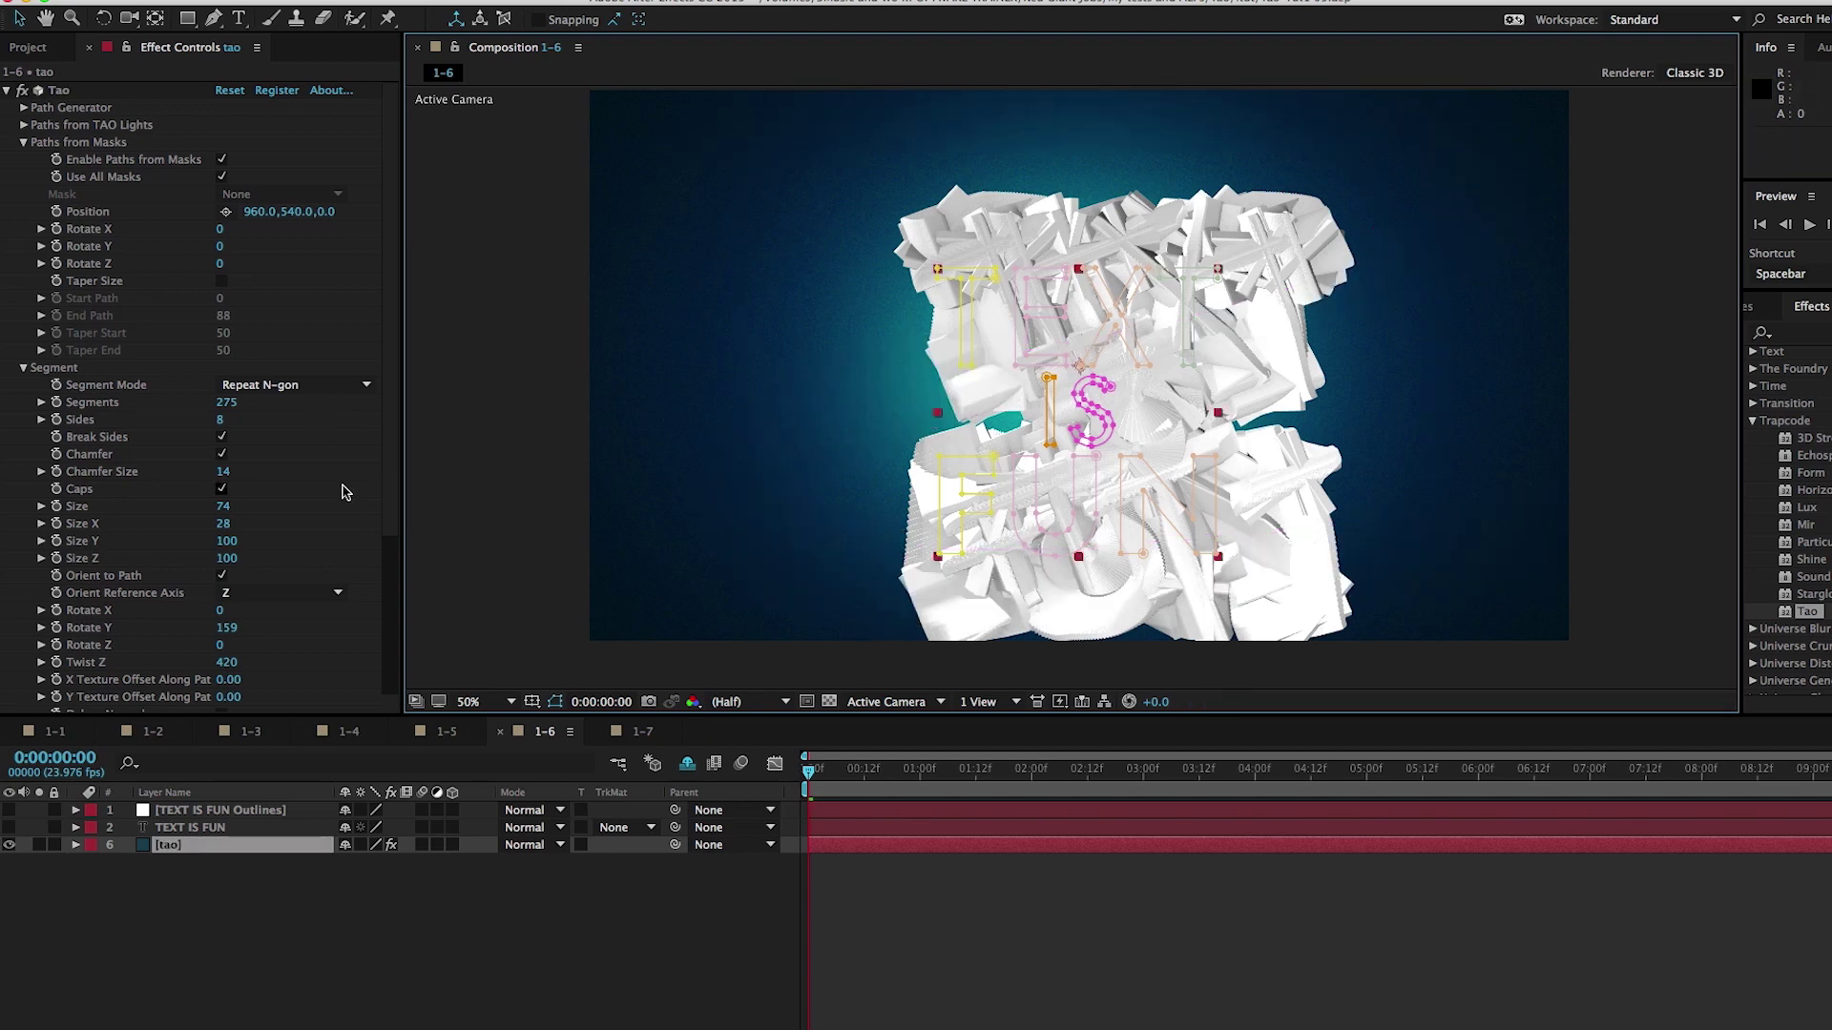
left_click(229, 98)
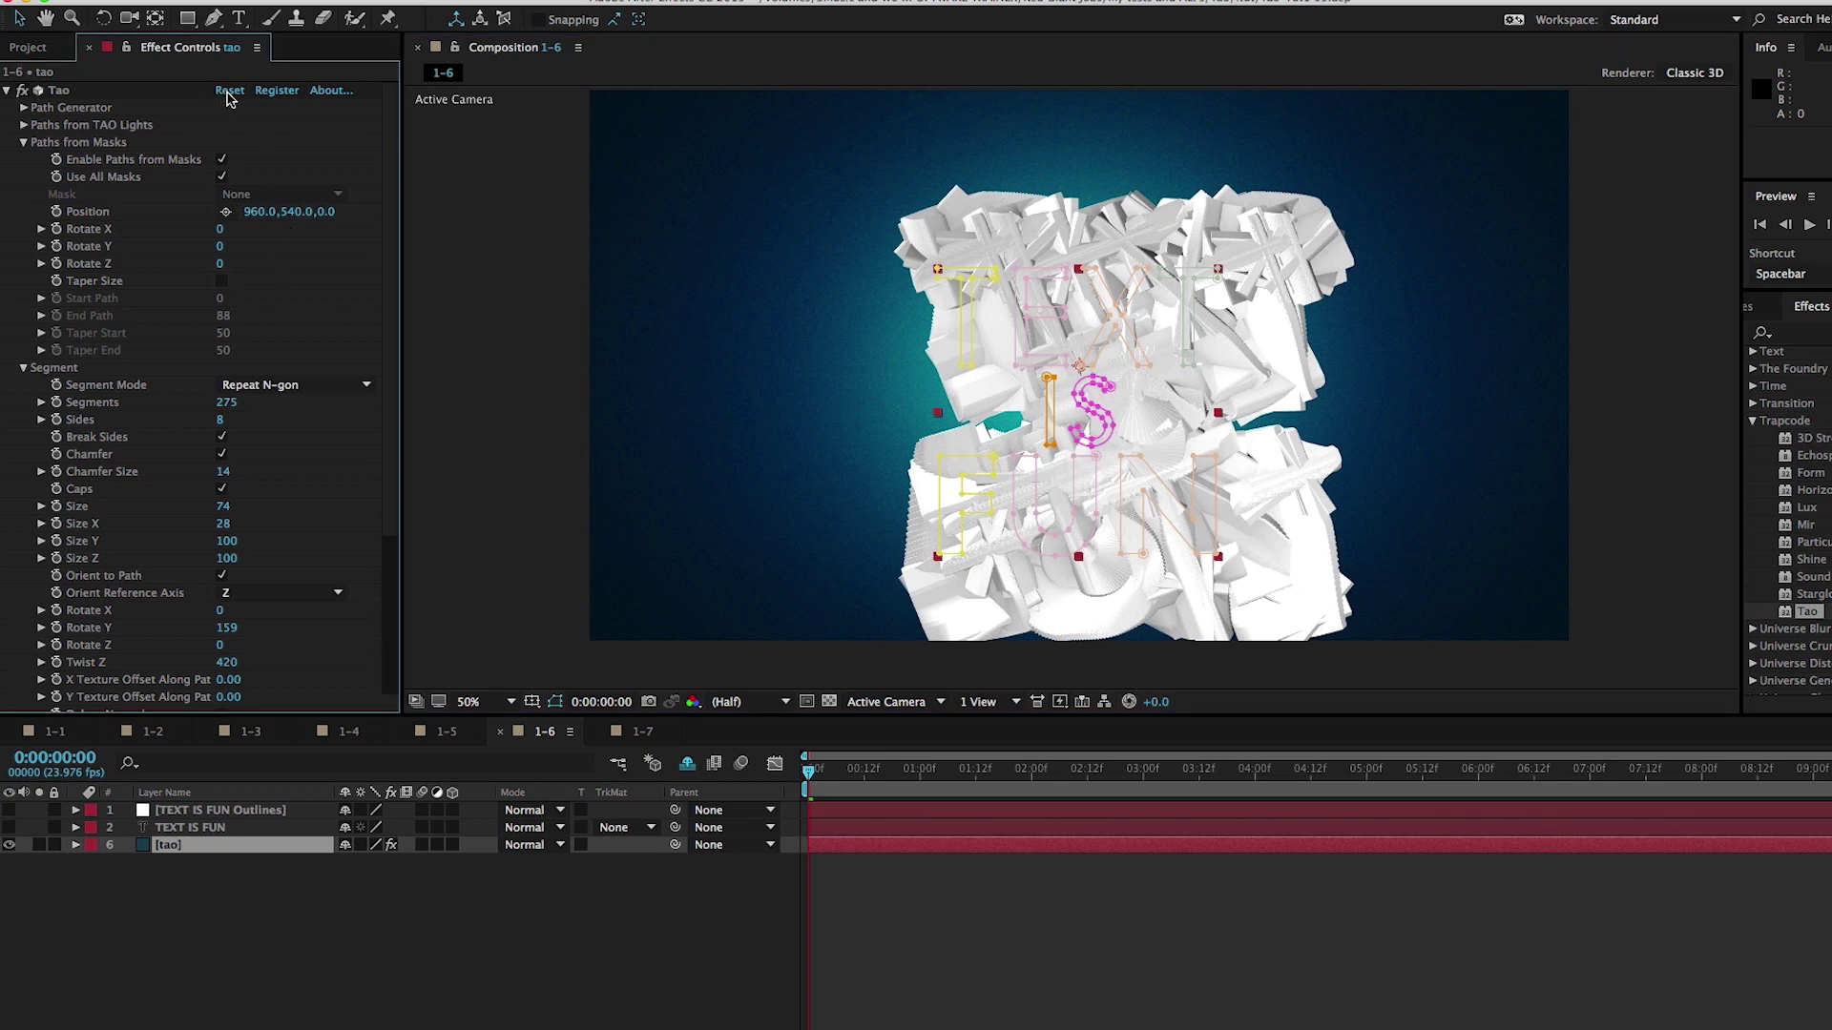
Reset the Tao effect and uncheck Generate Path.
left_click(229, 92)
left_click(24, 107)
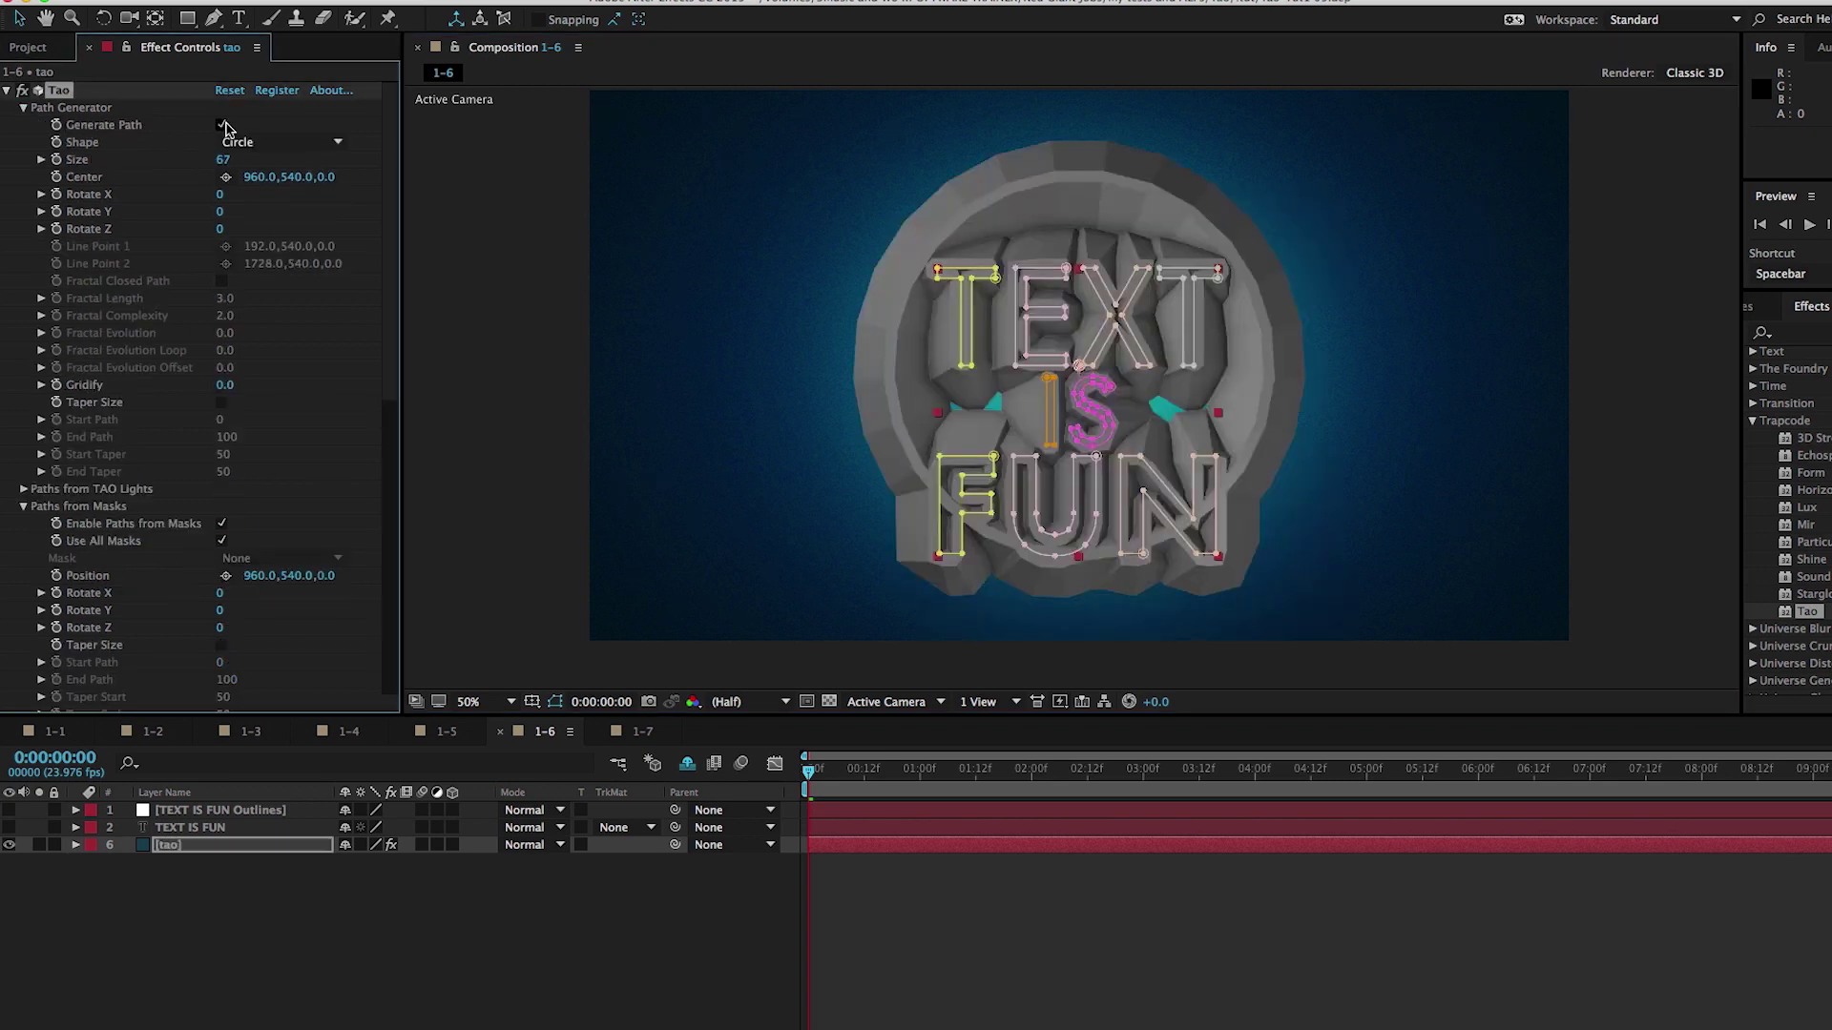
left_click(224, 125)
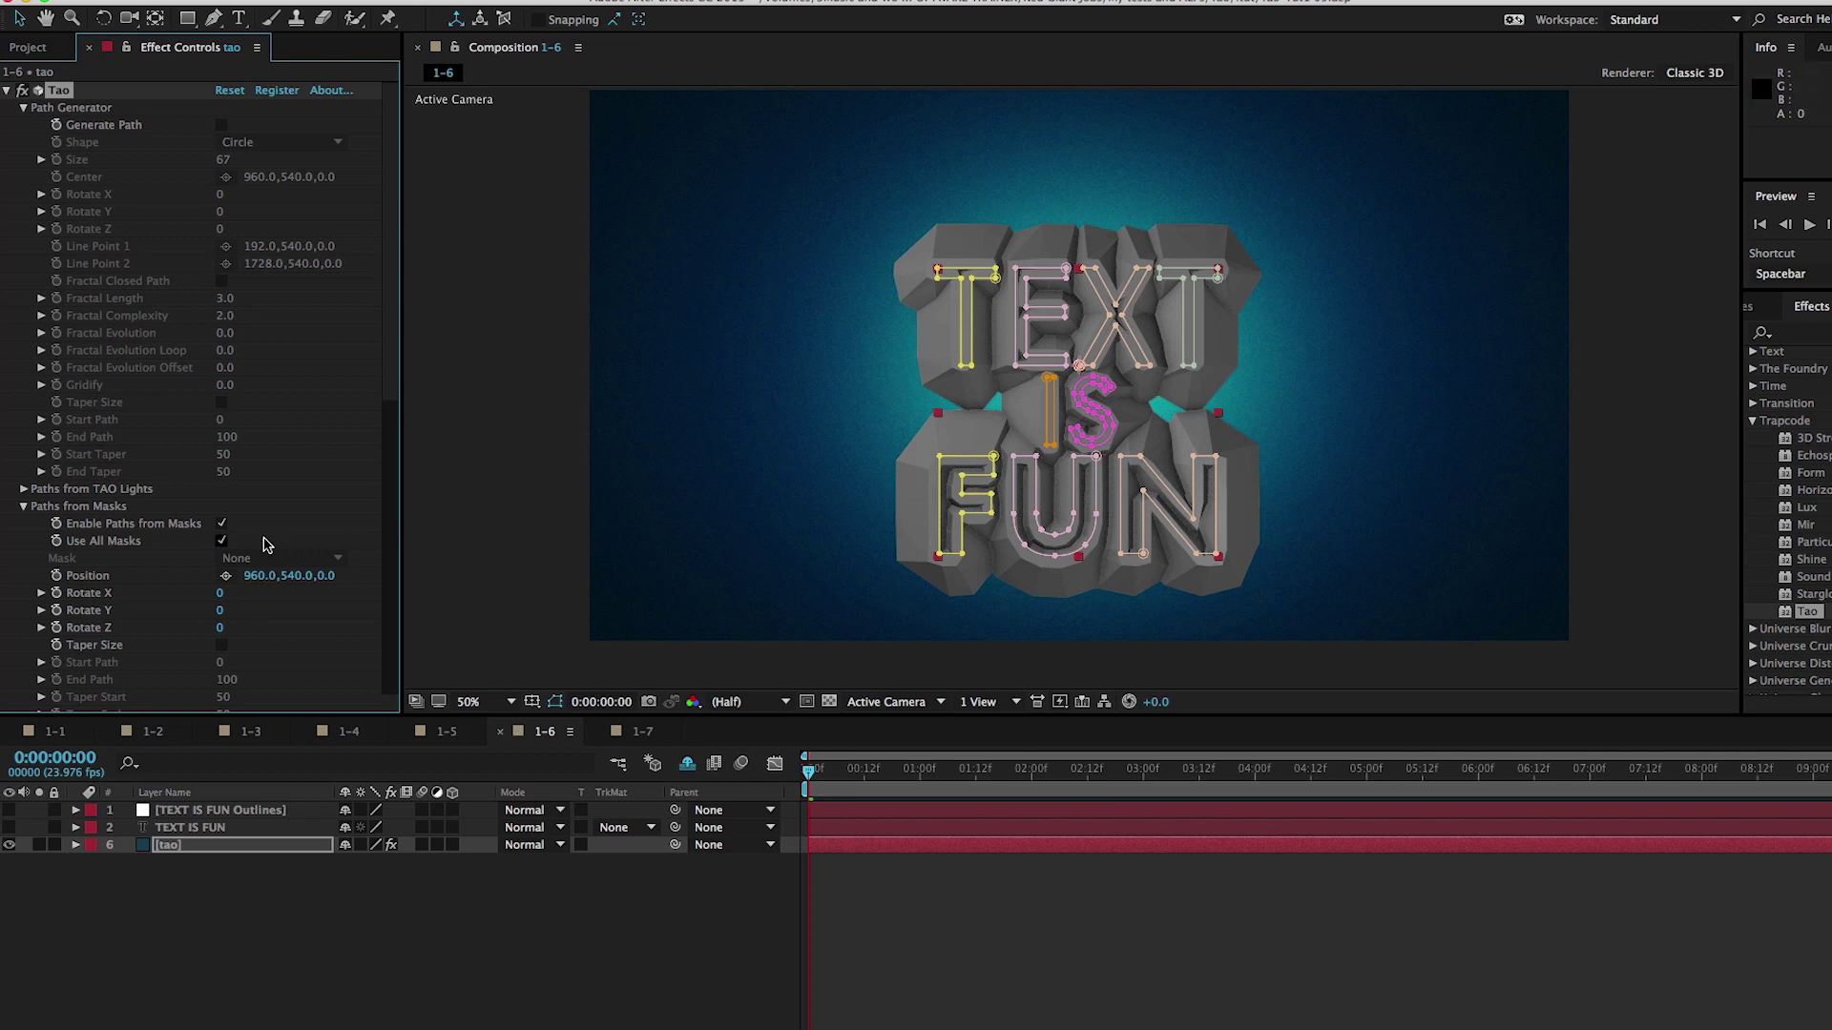
Set the letter geometry to 87 segments at Size 34.
scroll(243, 561, "down", 2)
left_click(24, 445)
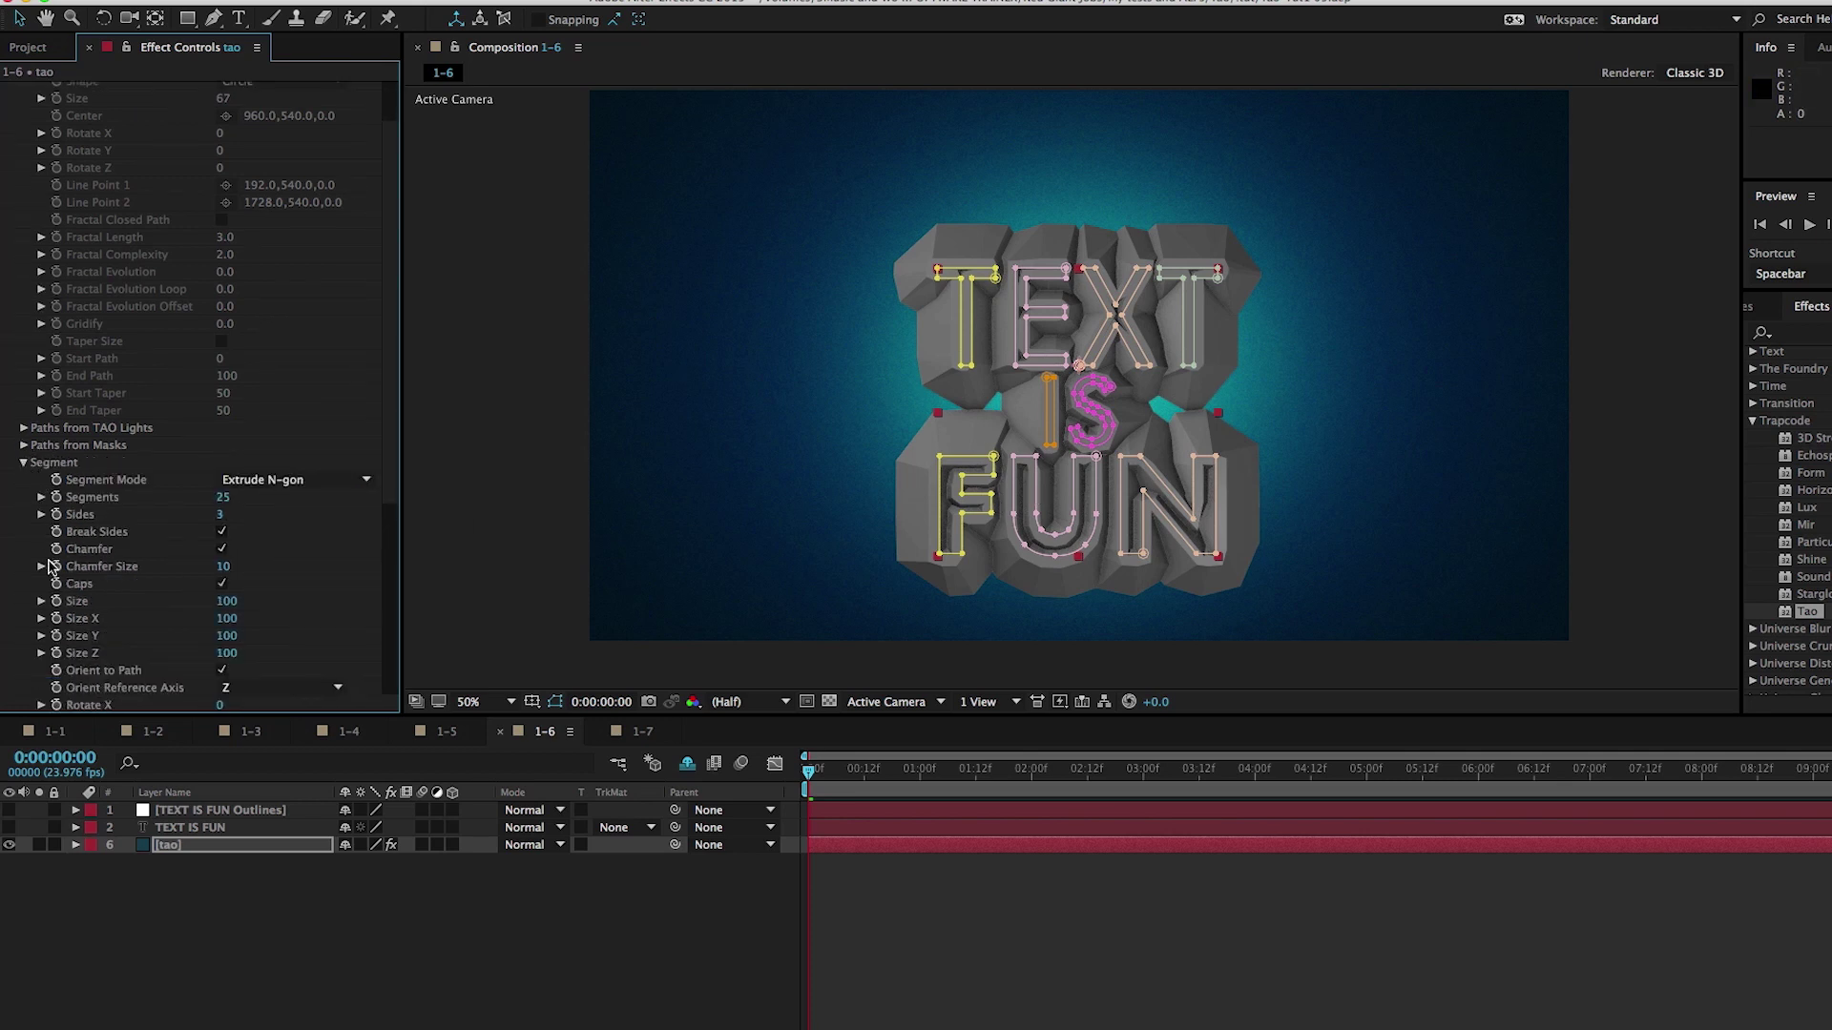
left_click_drag(212, 497, 301, 496)
left_click_drag(226, 601, 173, 614)
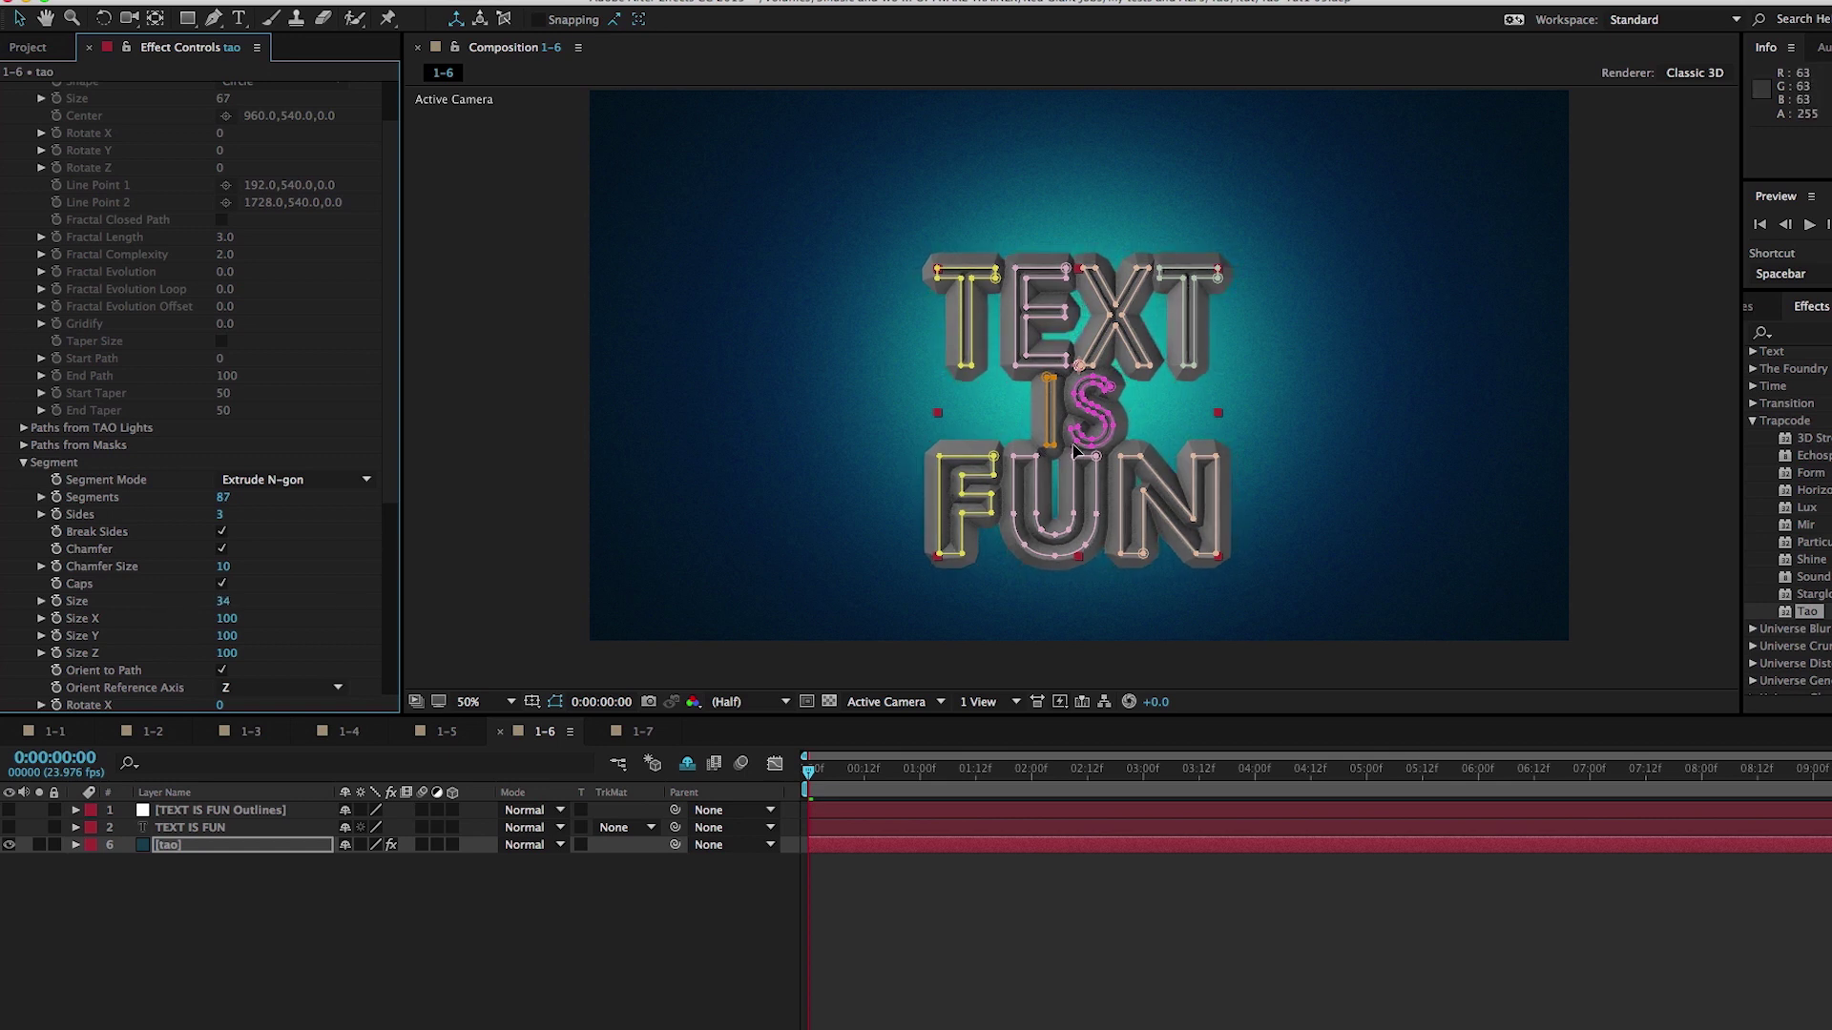
Undo the last two changes and delete all masks from the tao layer.
key("ctrl+z")
key("ctrl+z")
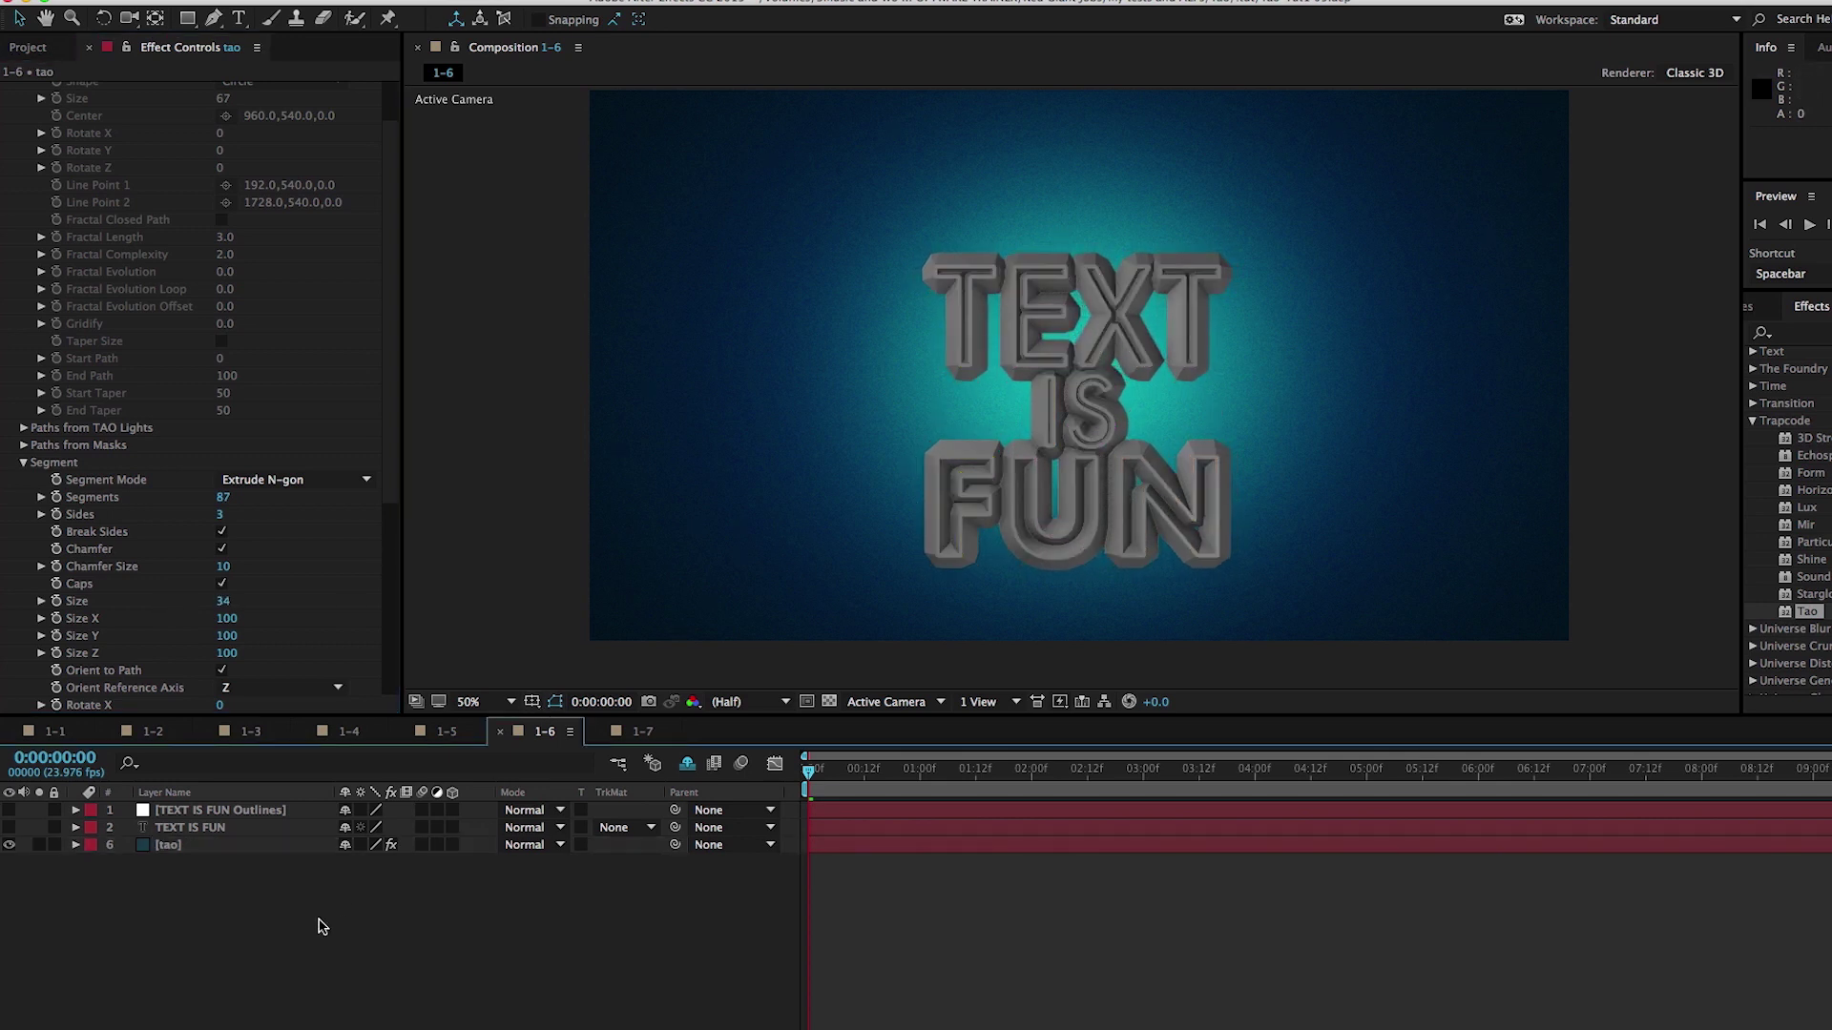
key("ctrl+z")
key("ctrl+z")
key("ctrl+z")
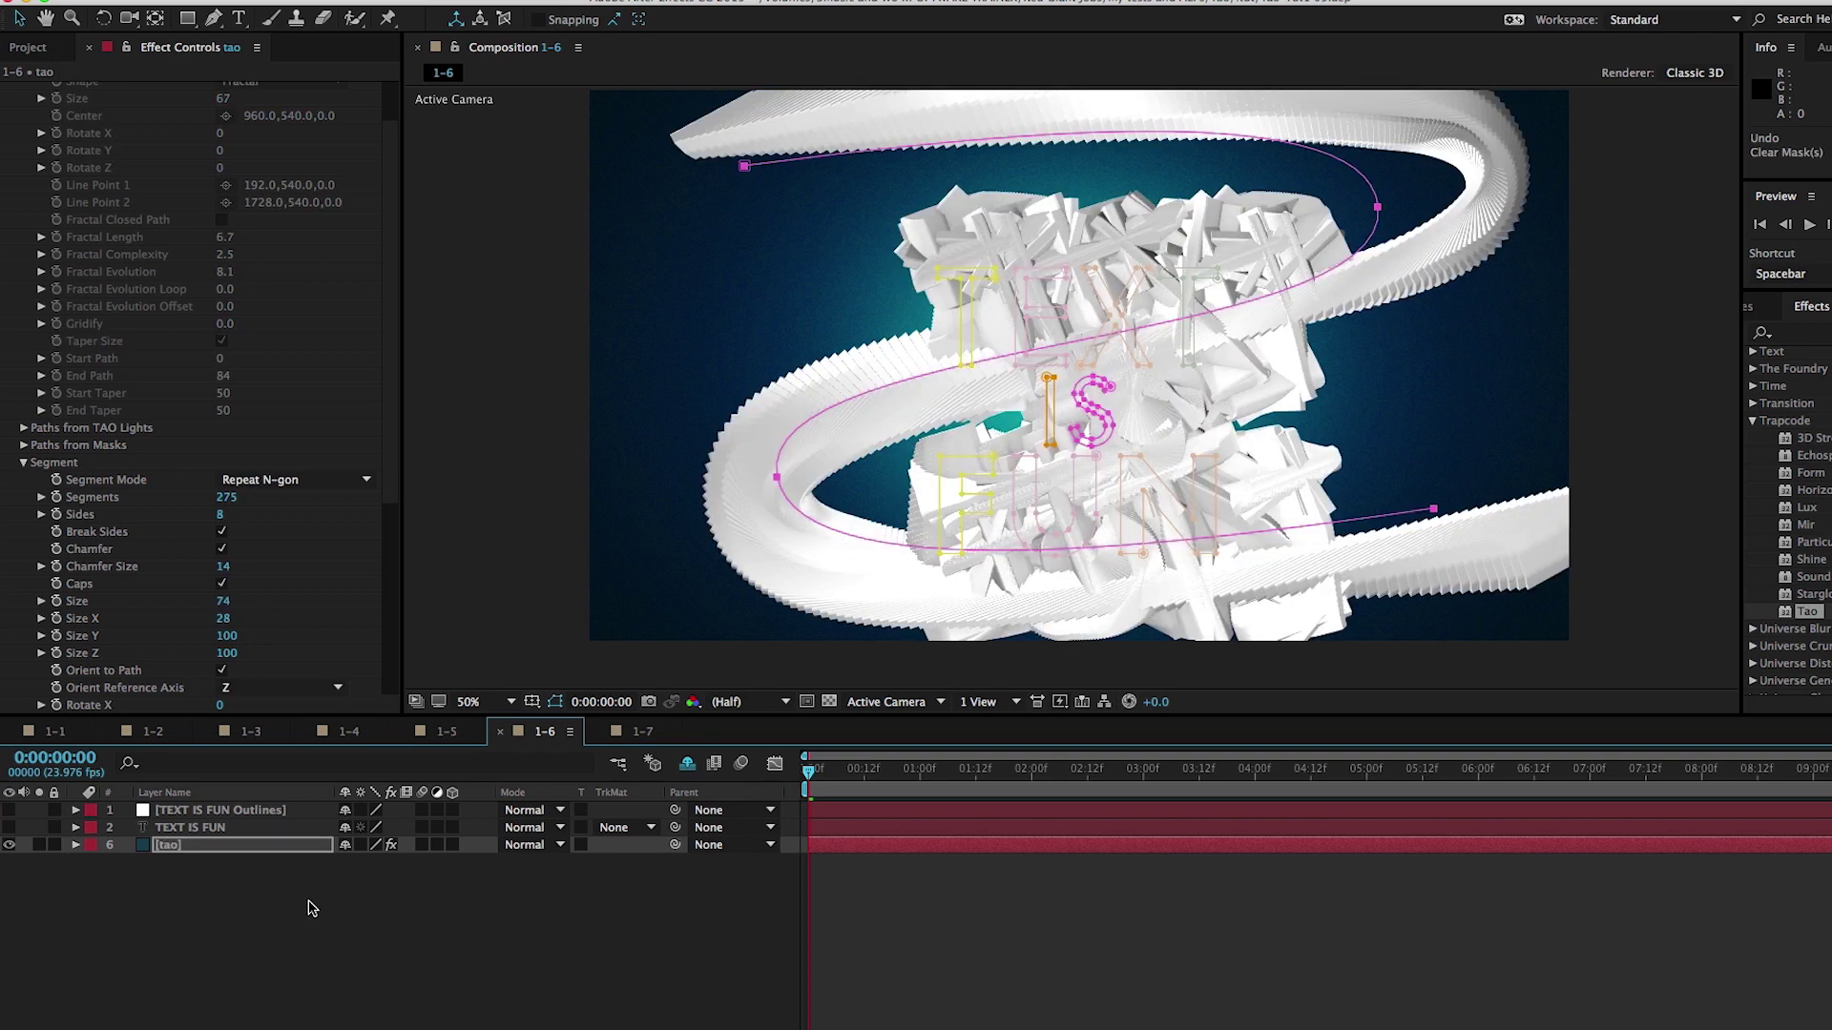
key("m")
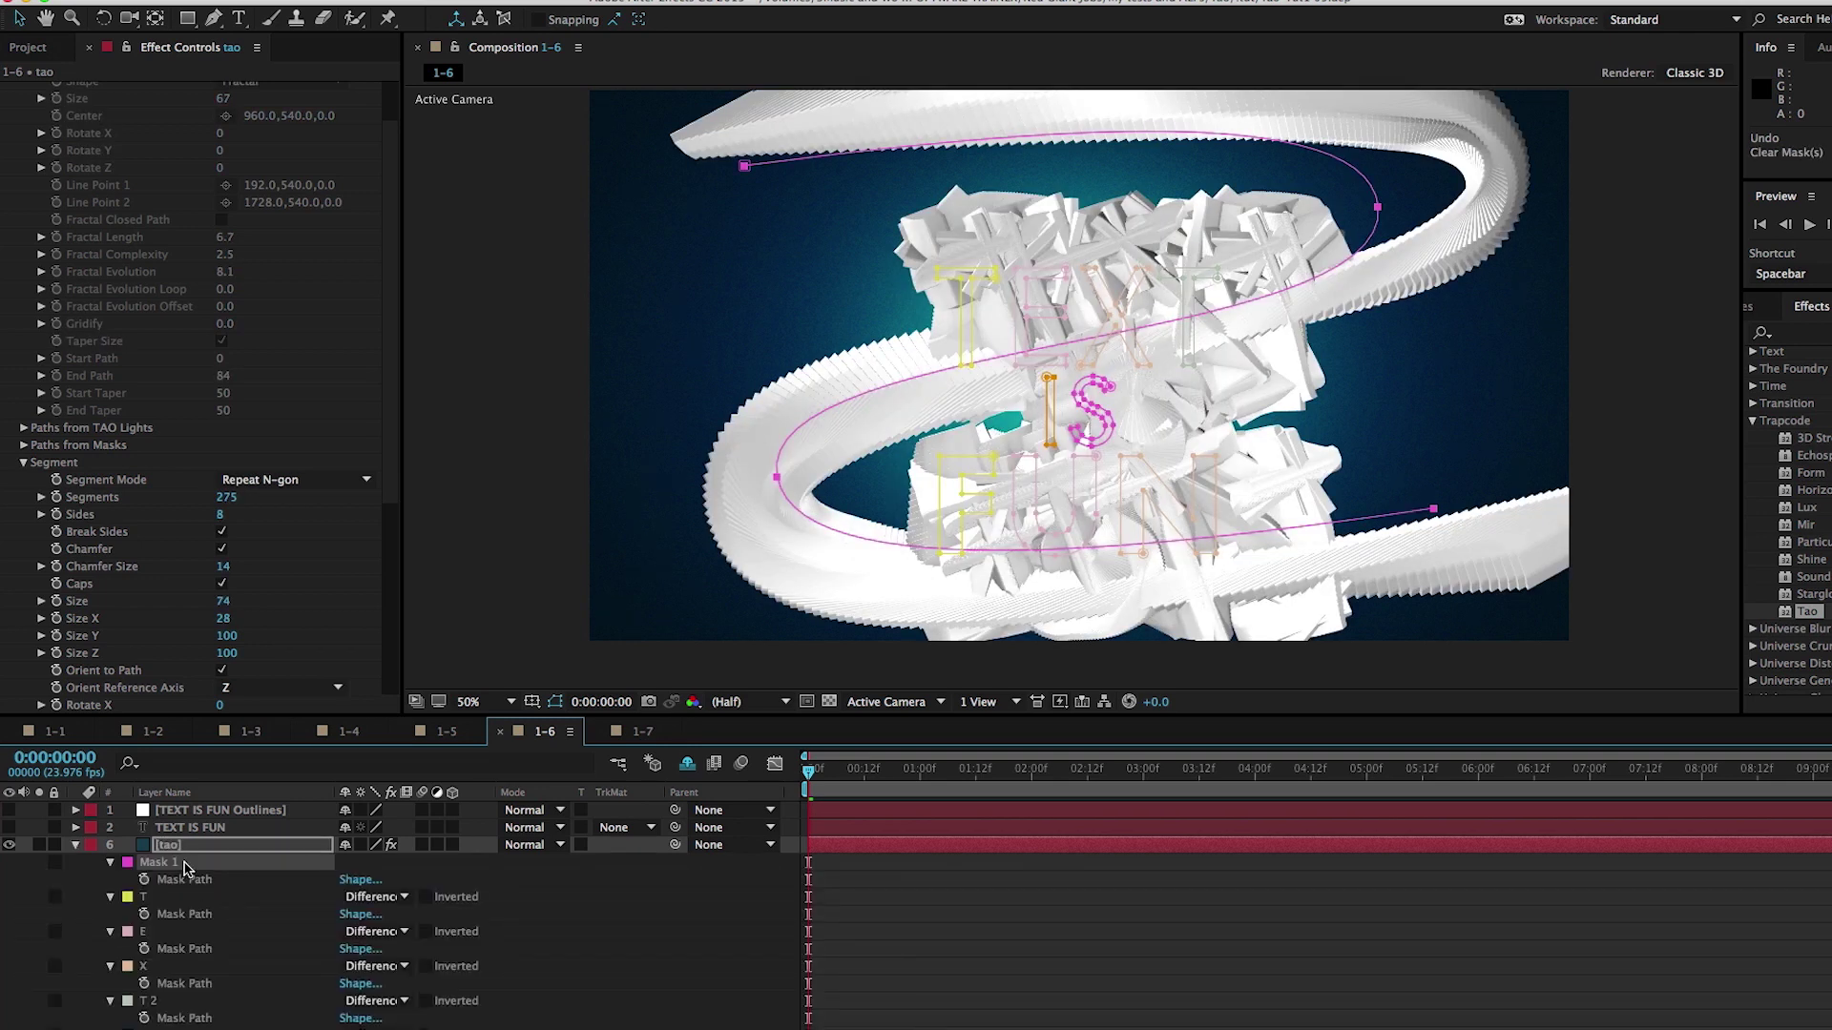
left_click(151, 897)
key("ctrl+a")
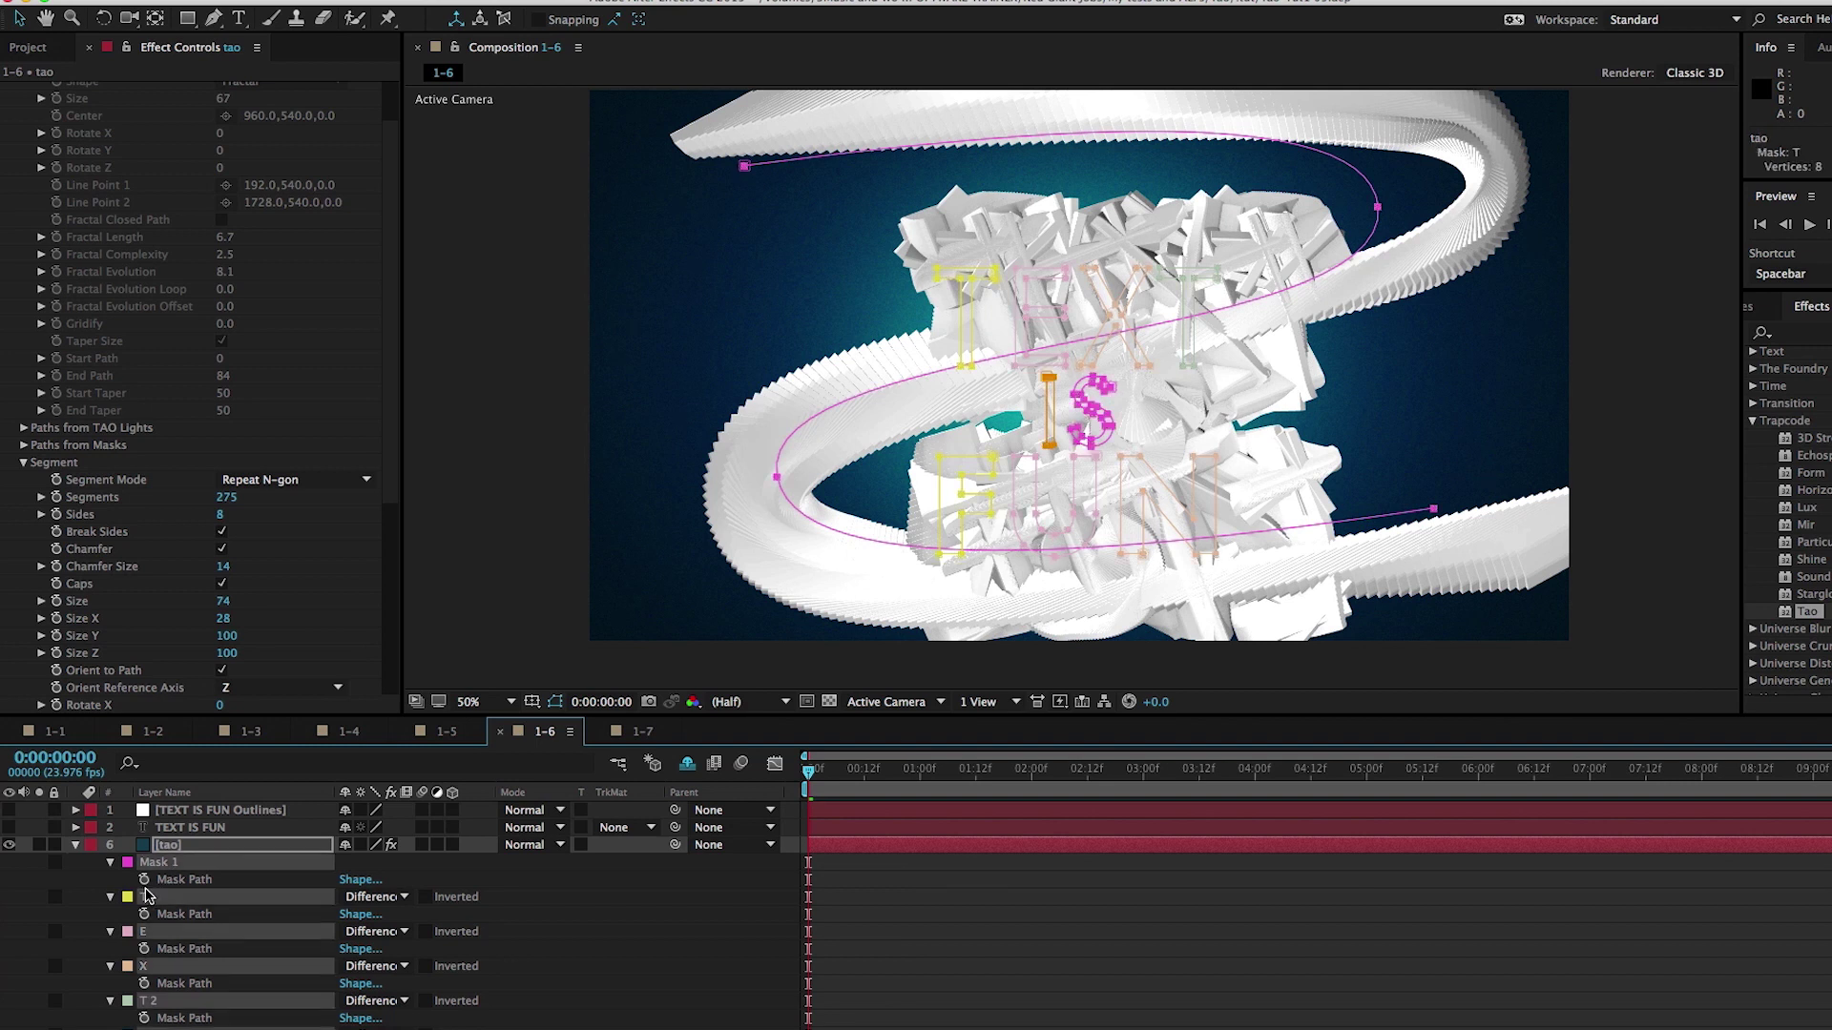
key("Delete")
Deselect the tao layer and switch to Illustrator's blank Untitled-1 document.
left_click(226, 888)
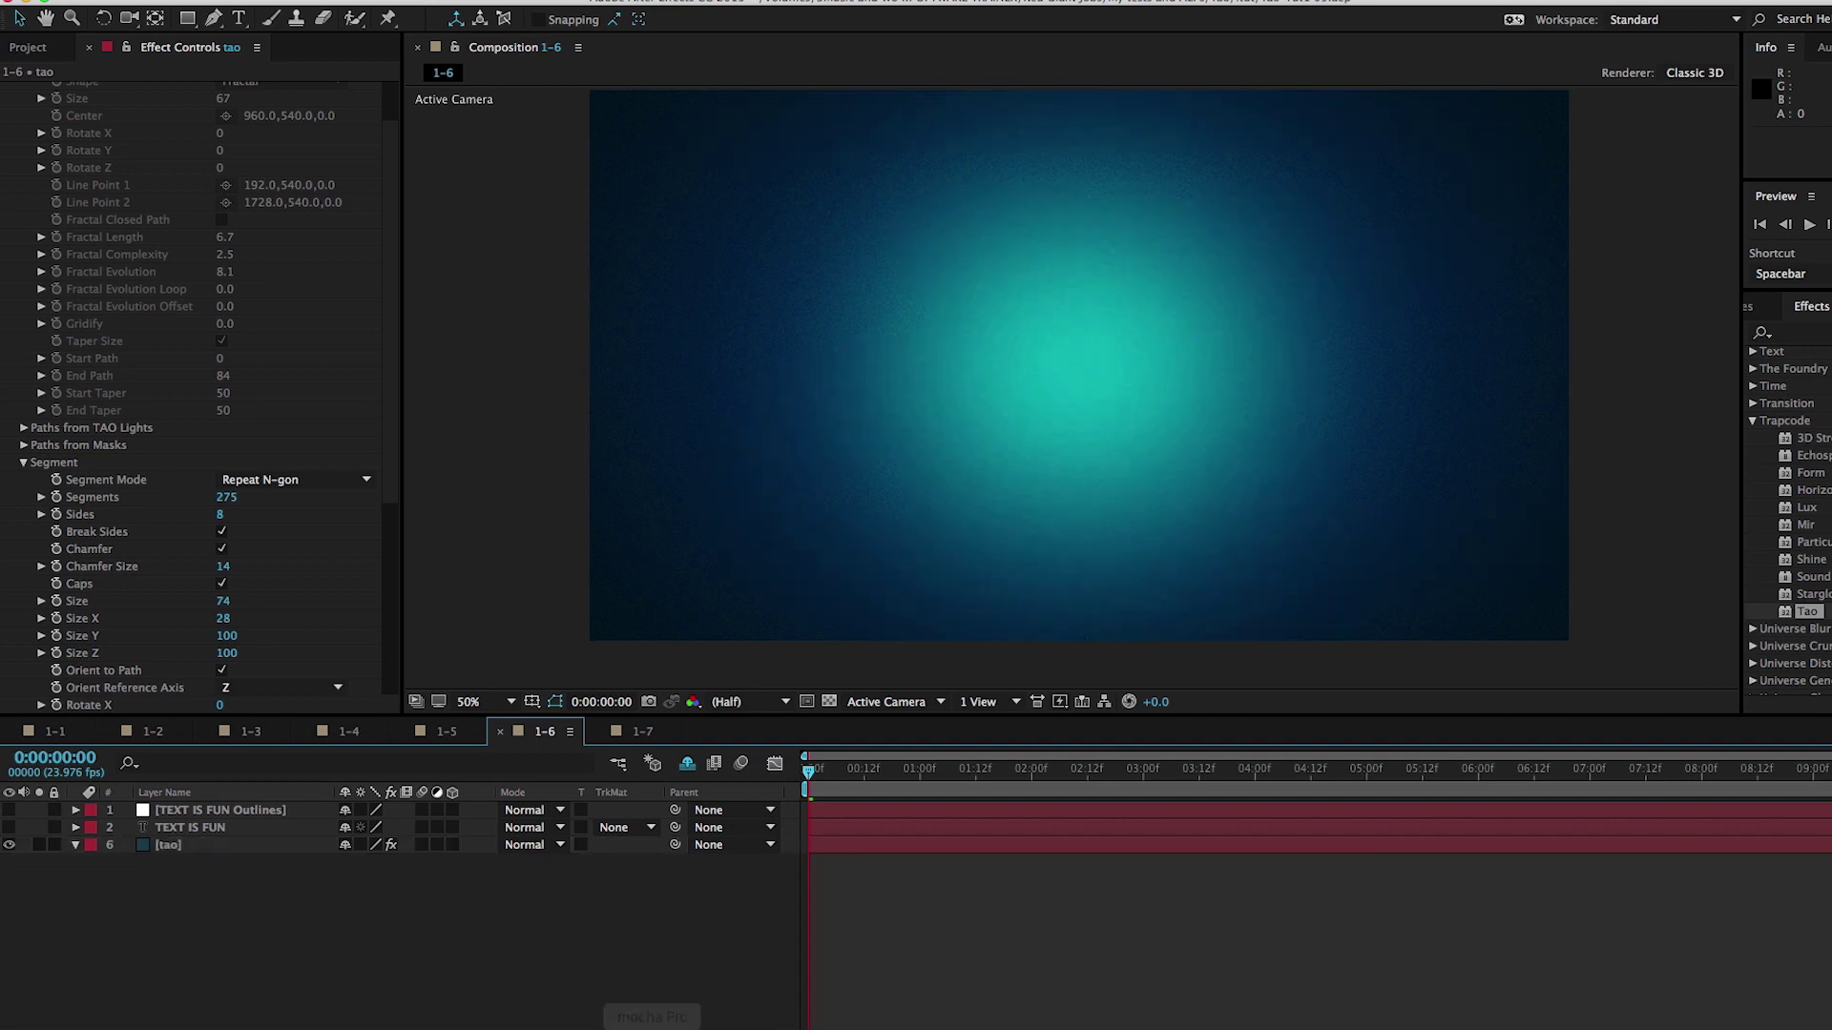
mouse_move(674, 1028)
left_click(544, 983)
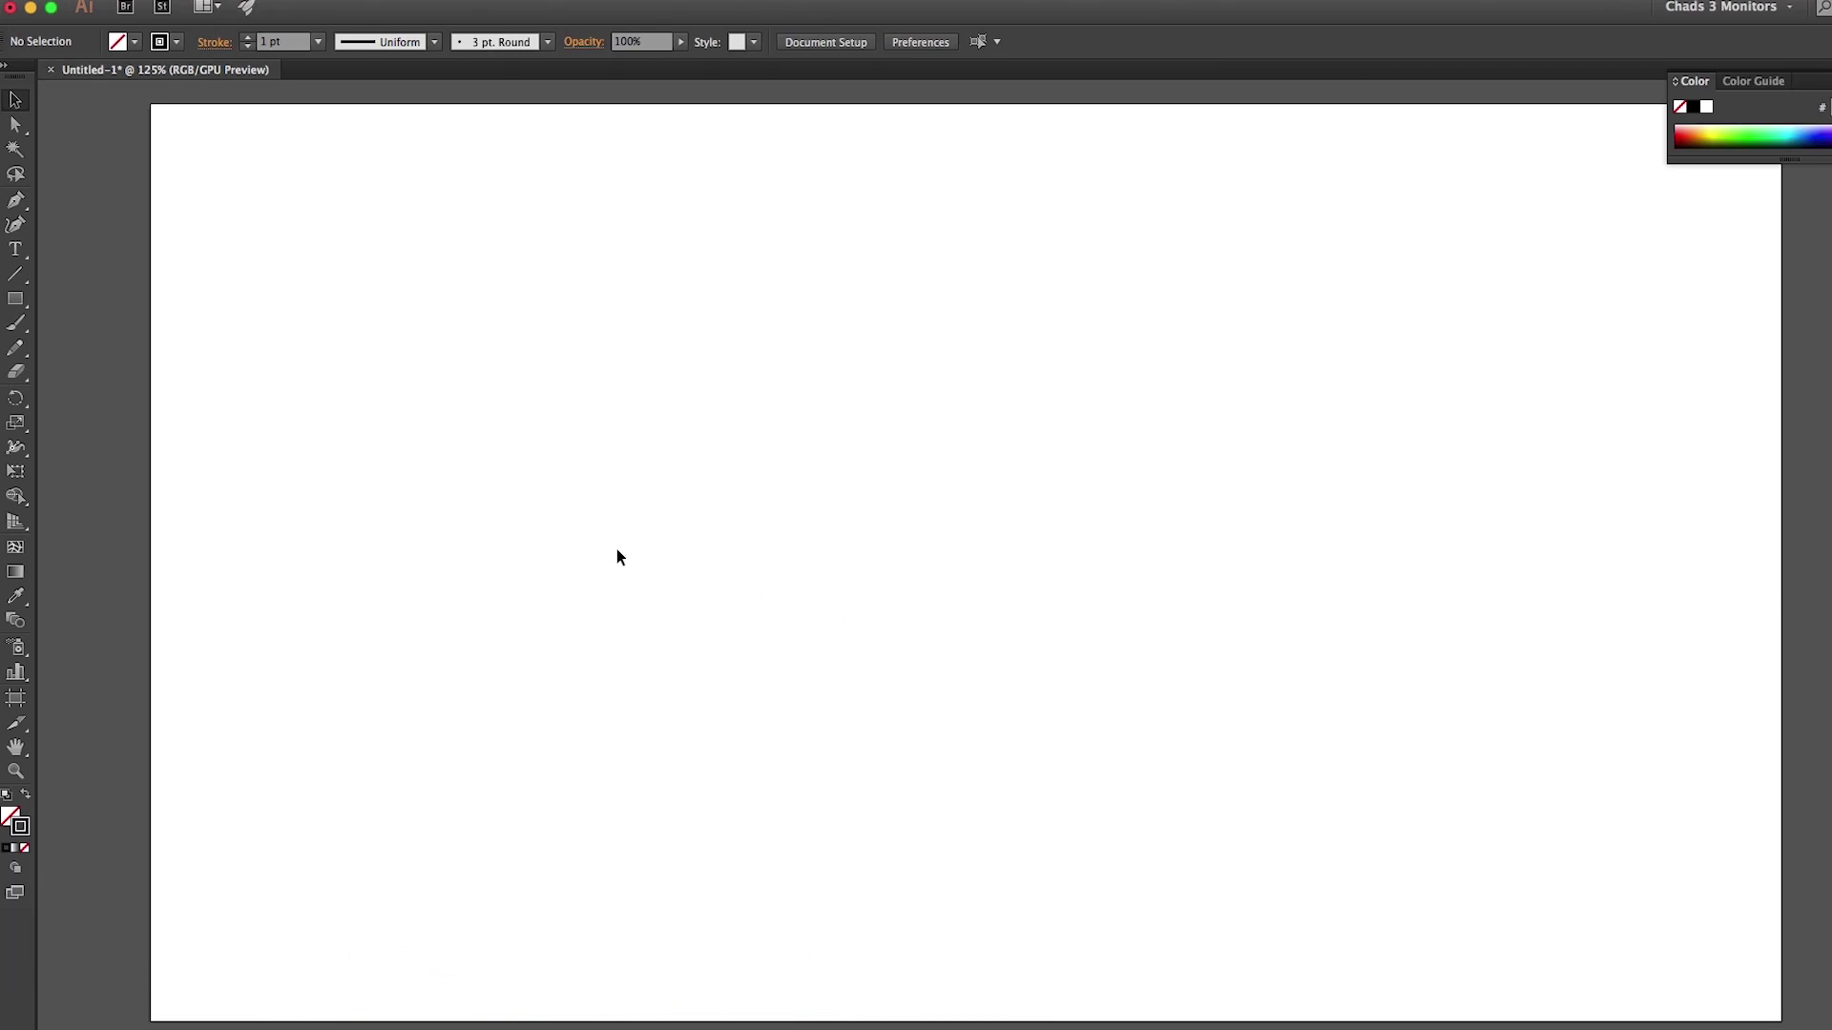
Draw a spiral with the Spiral Tool on the artboard and select it.
left_click(25, 281)
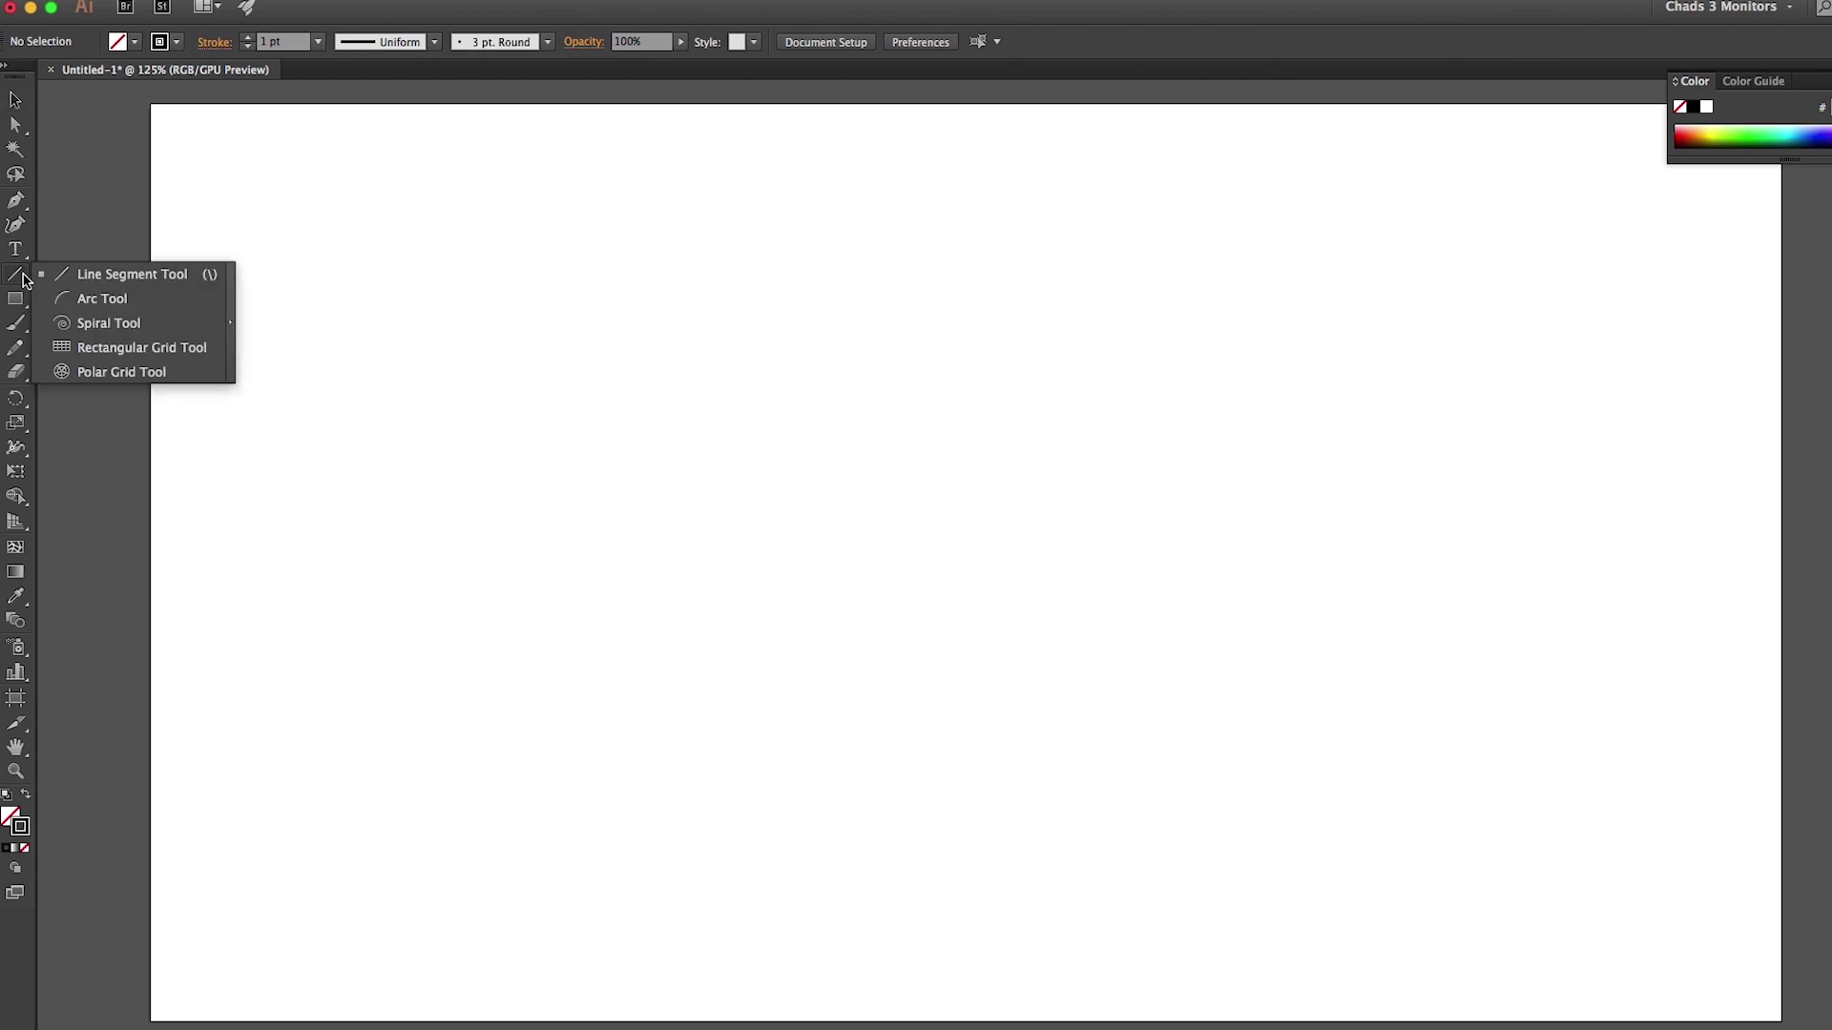
left_click(124, 329)
left_click_drag(729, 420, 893, 649)
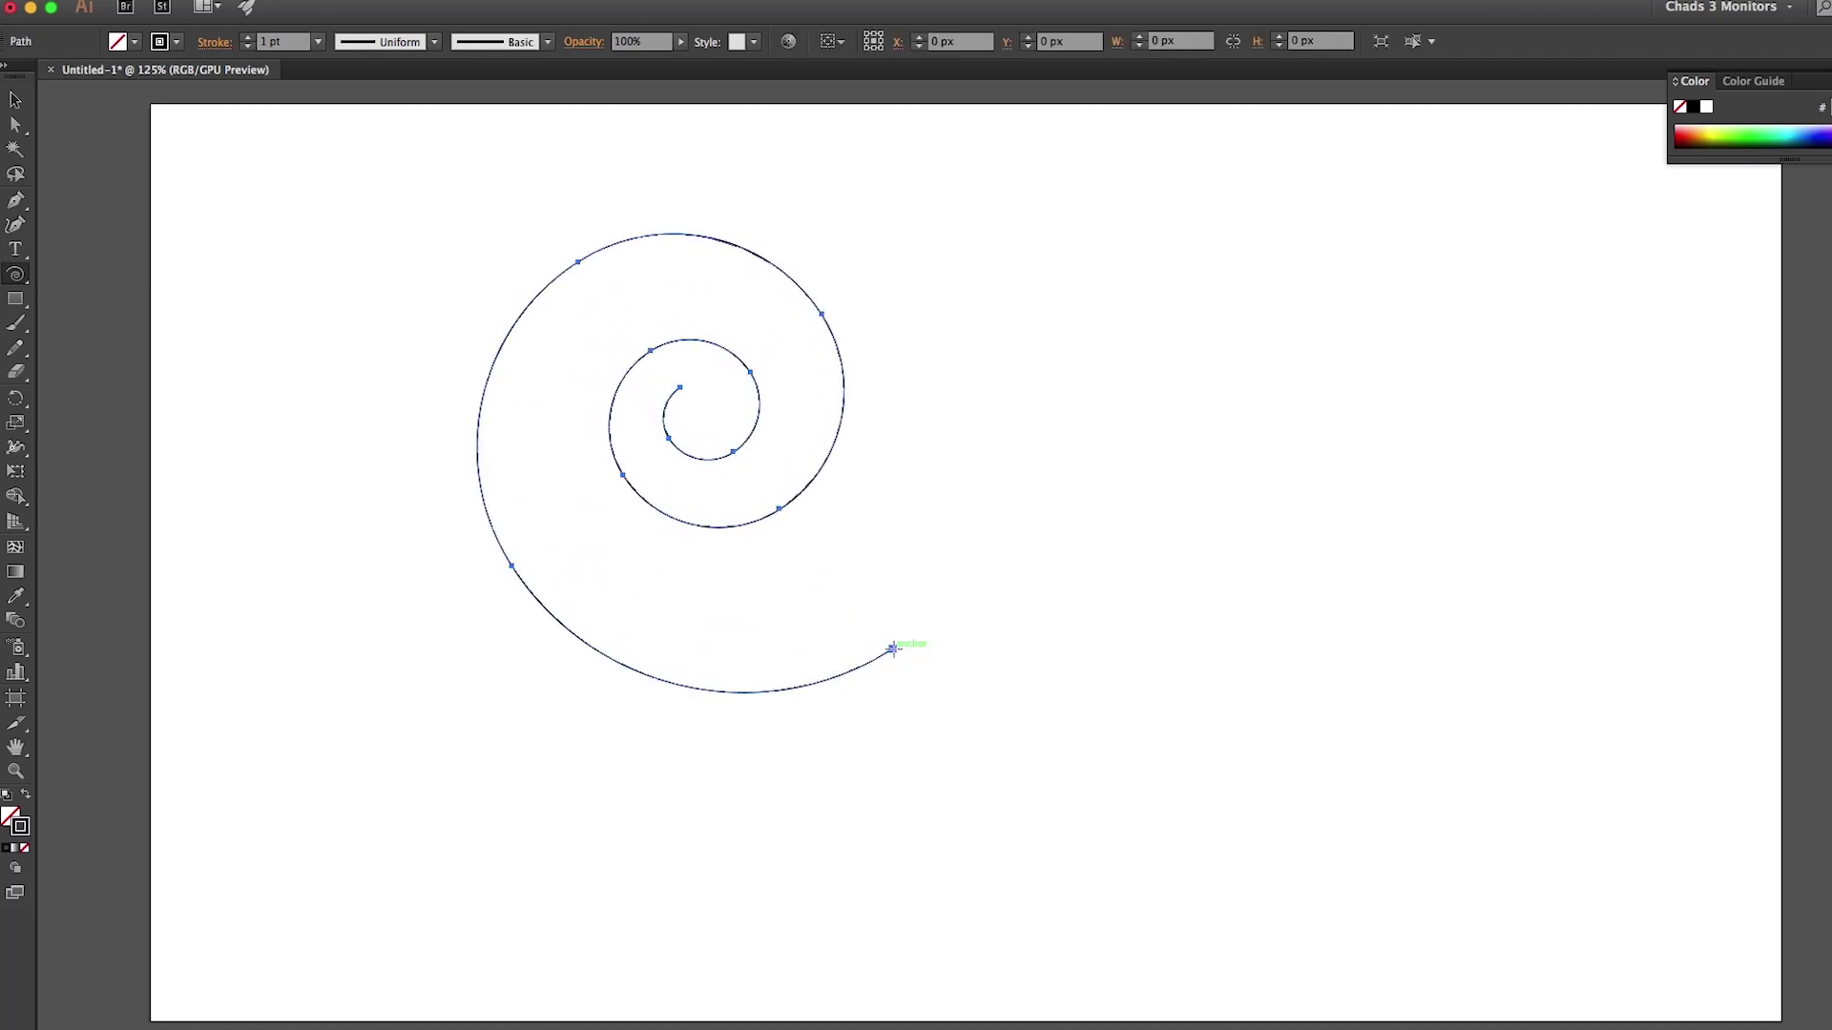
left_click(16, 99)
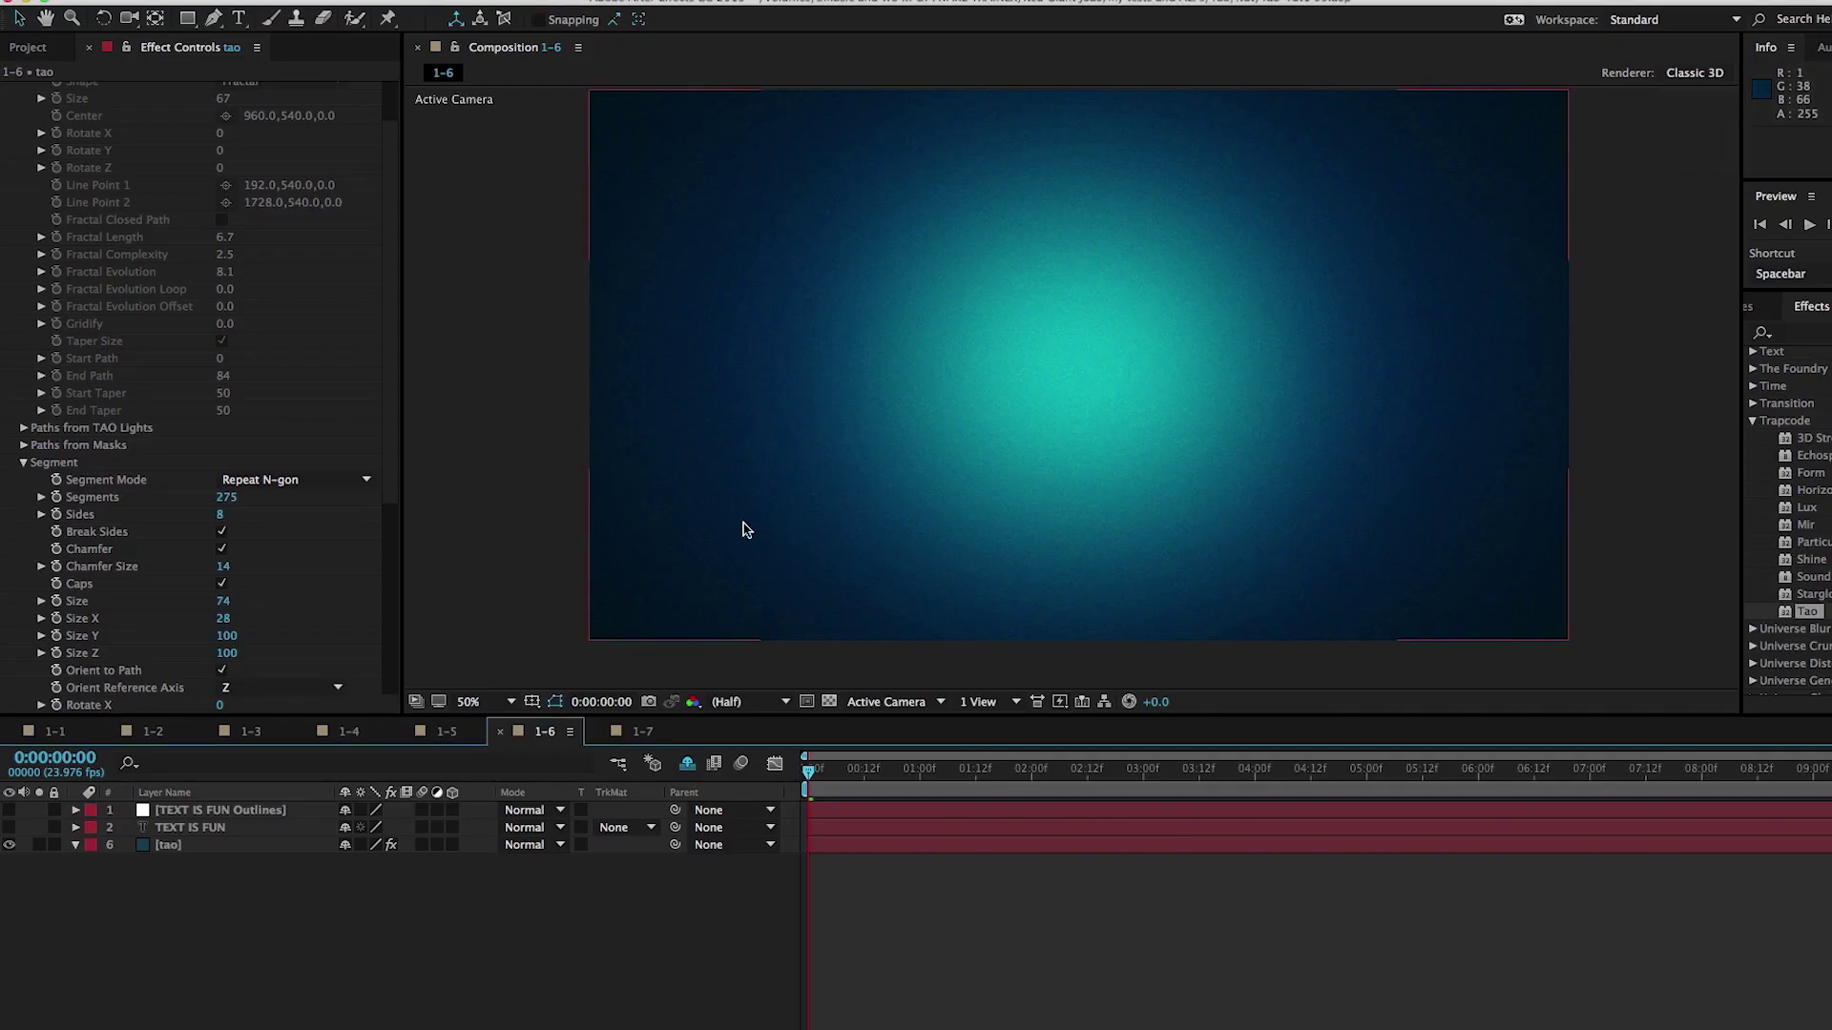
Paste the spiral onto the tao layer as Mask 1, then open composition 1-7.
left_click(200, 848)
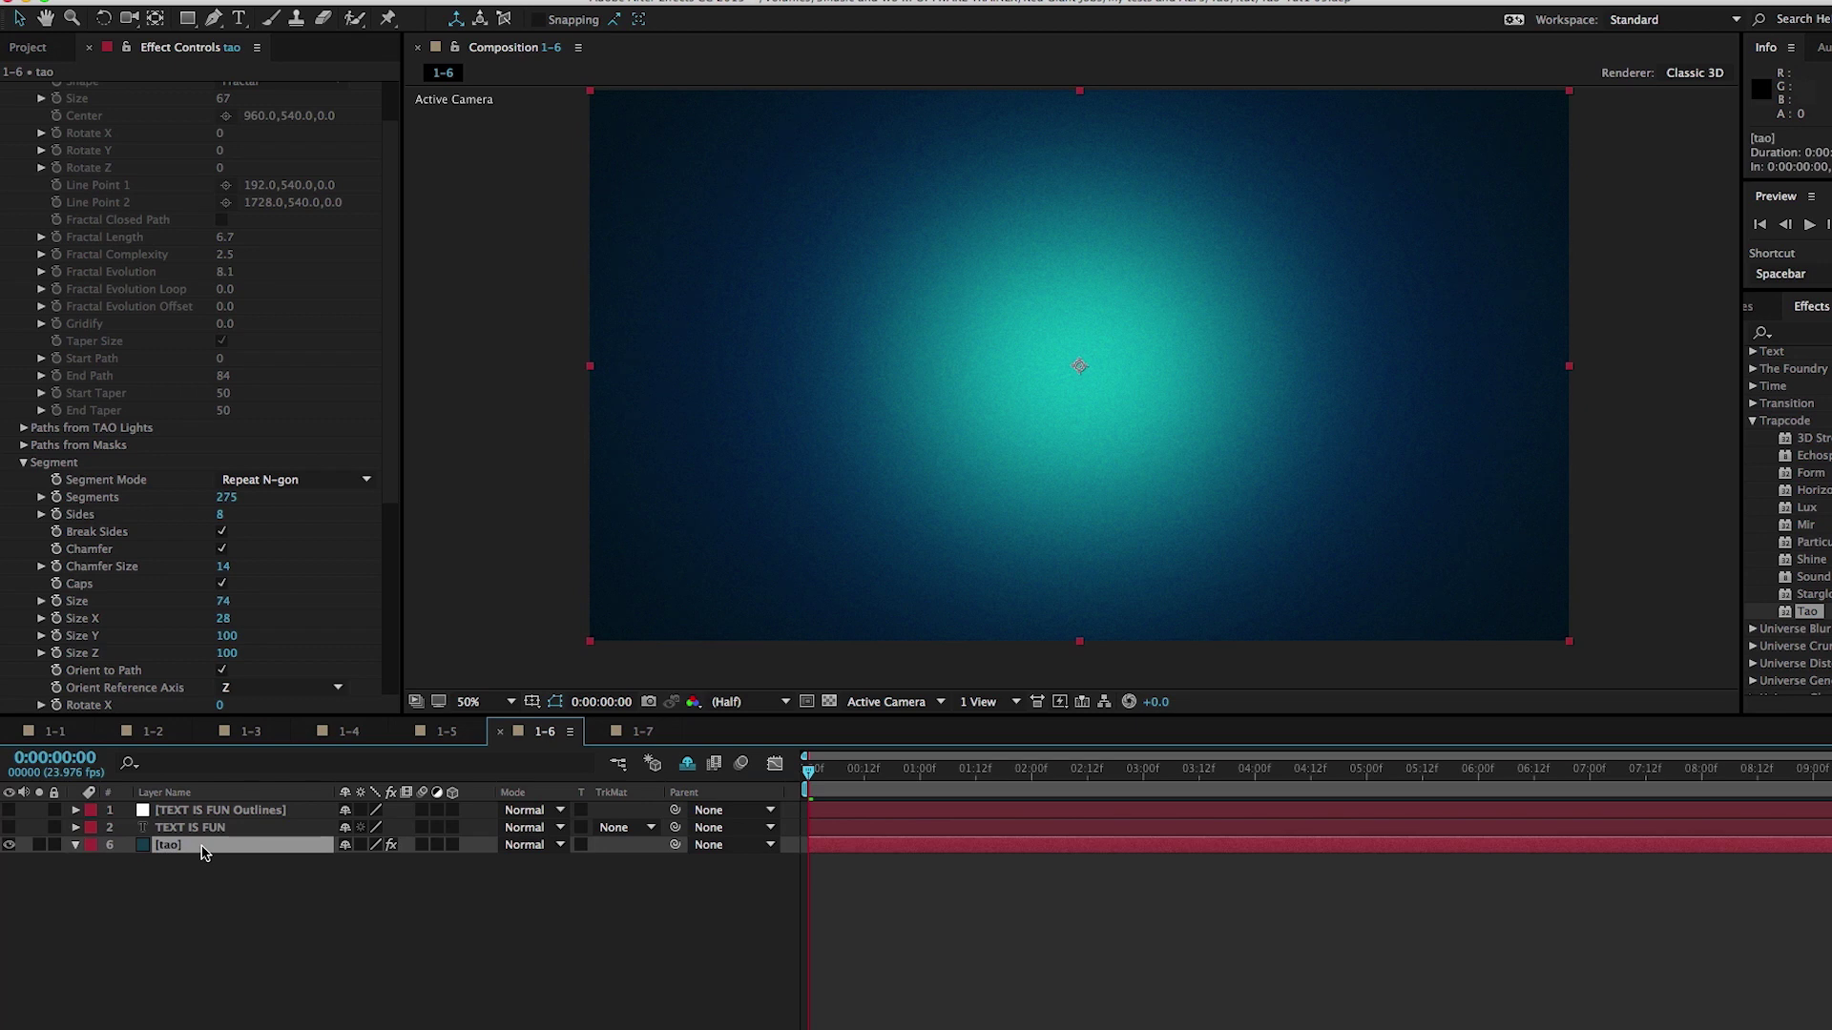
key("ctrl+v")
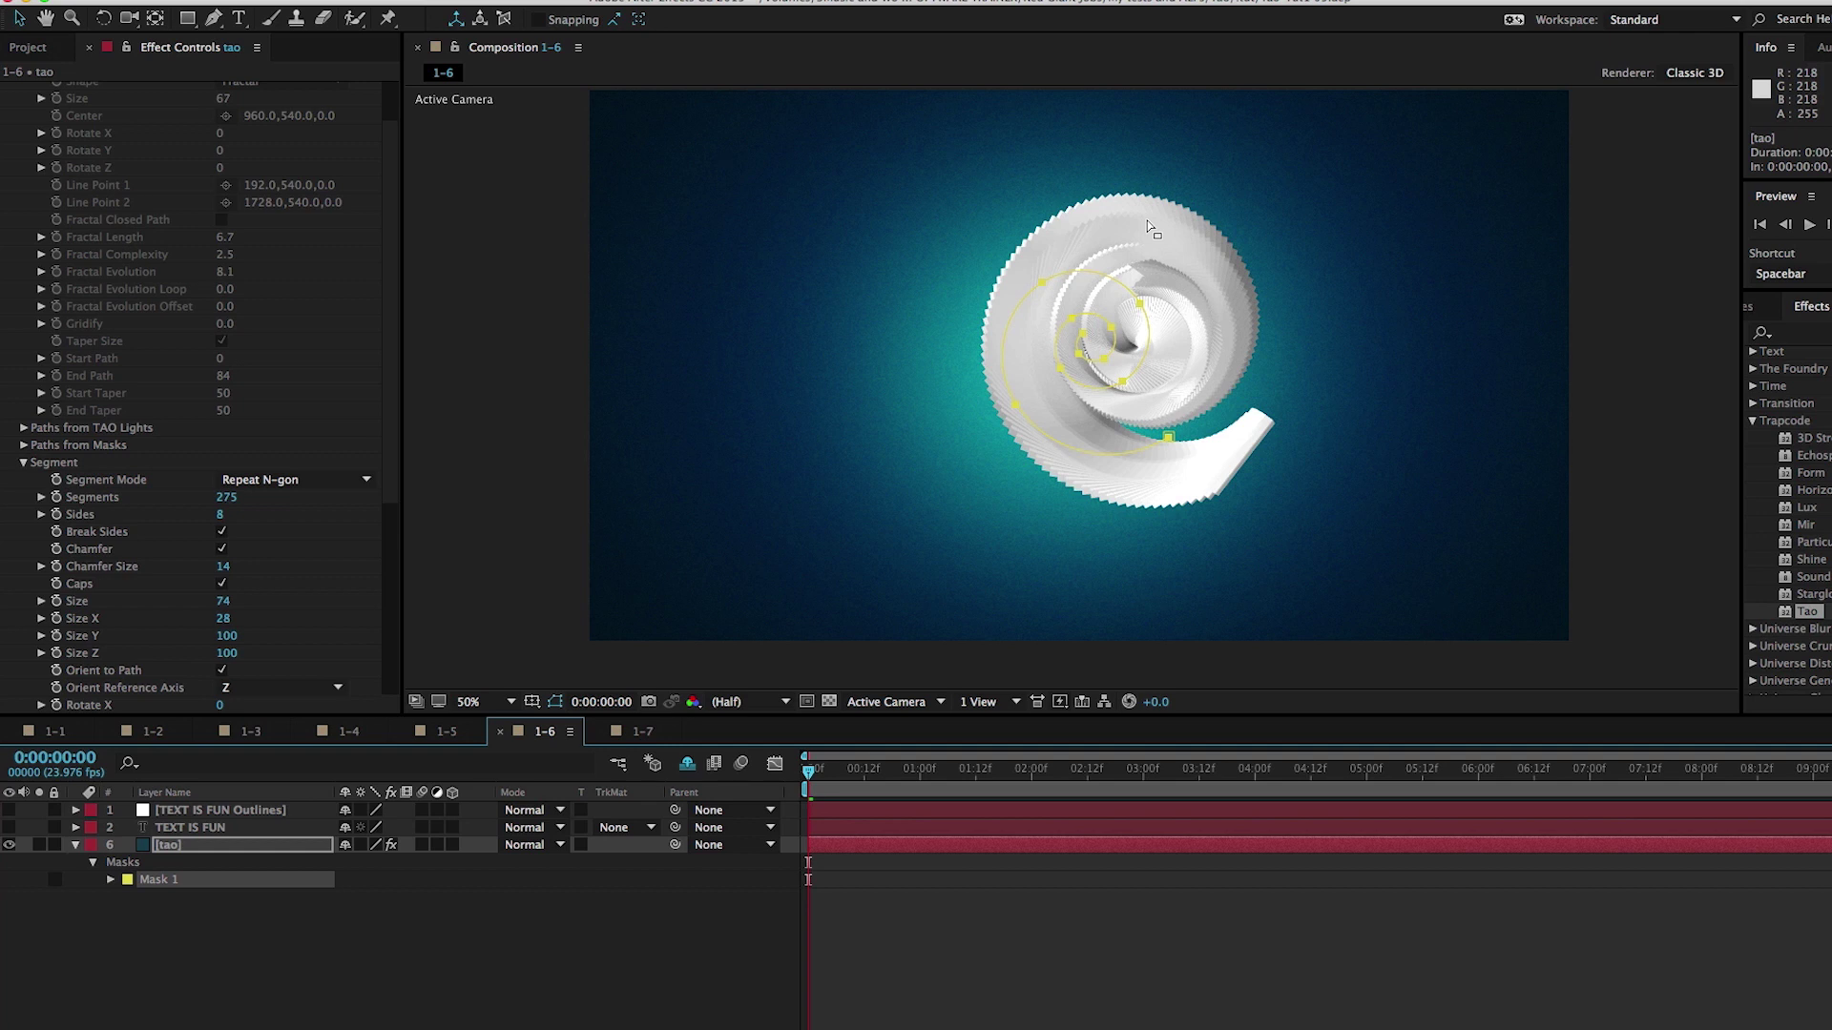
left_click(639, 731)
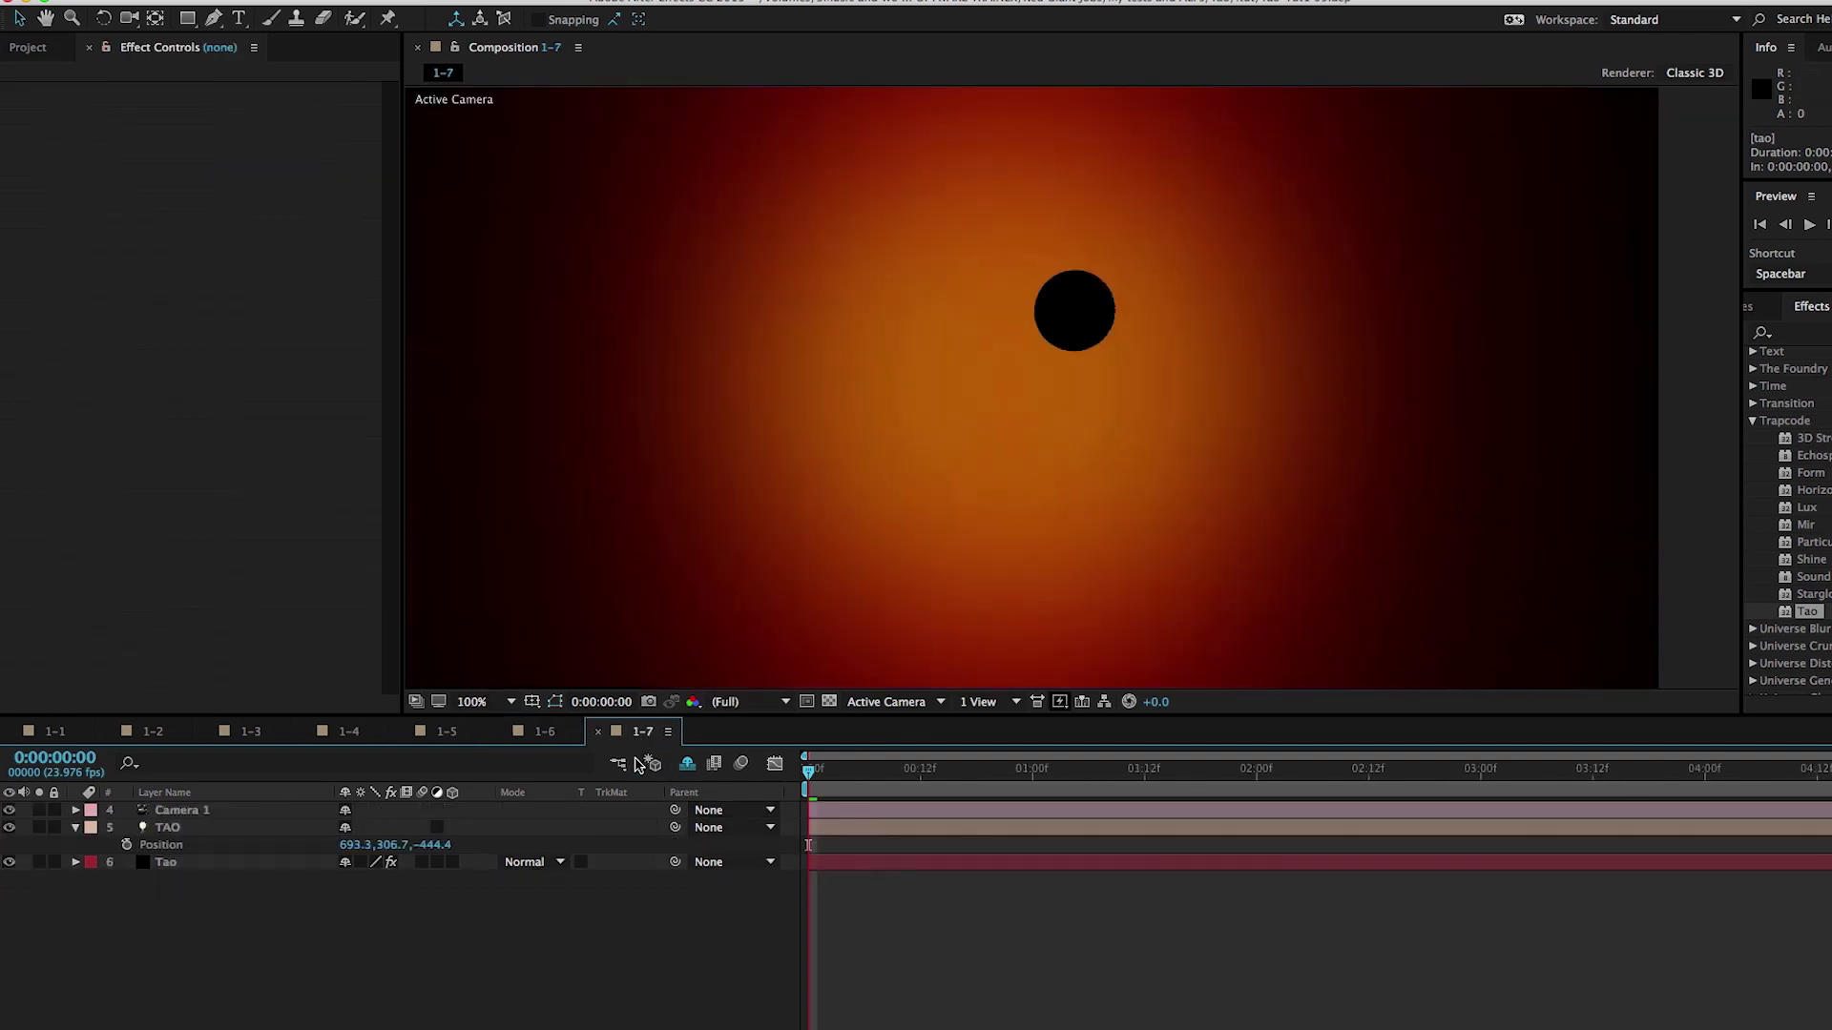
Paste the spiral path into the TAO light's Position as motion keyframes.
left_click(170, 849)
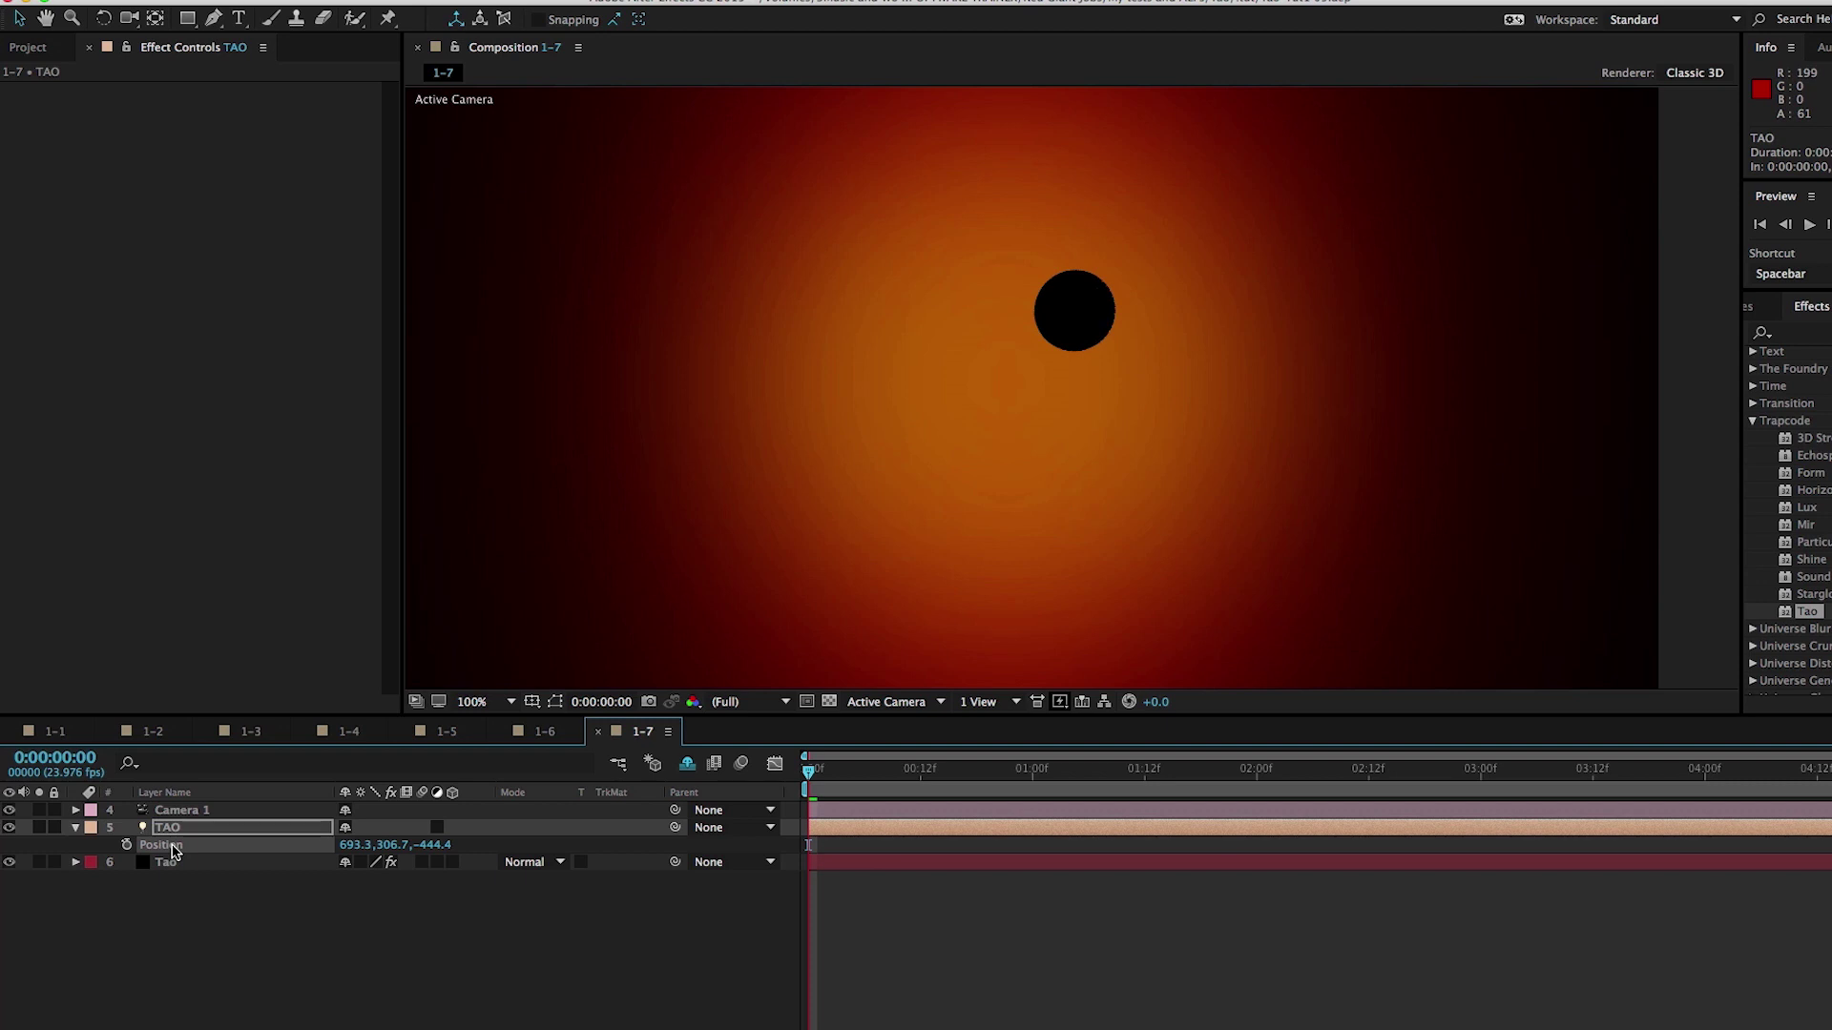
key("ctrl+v")
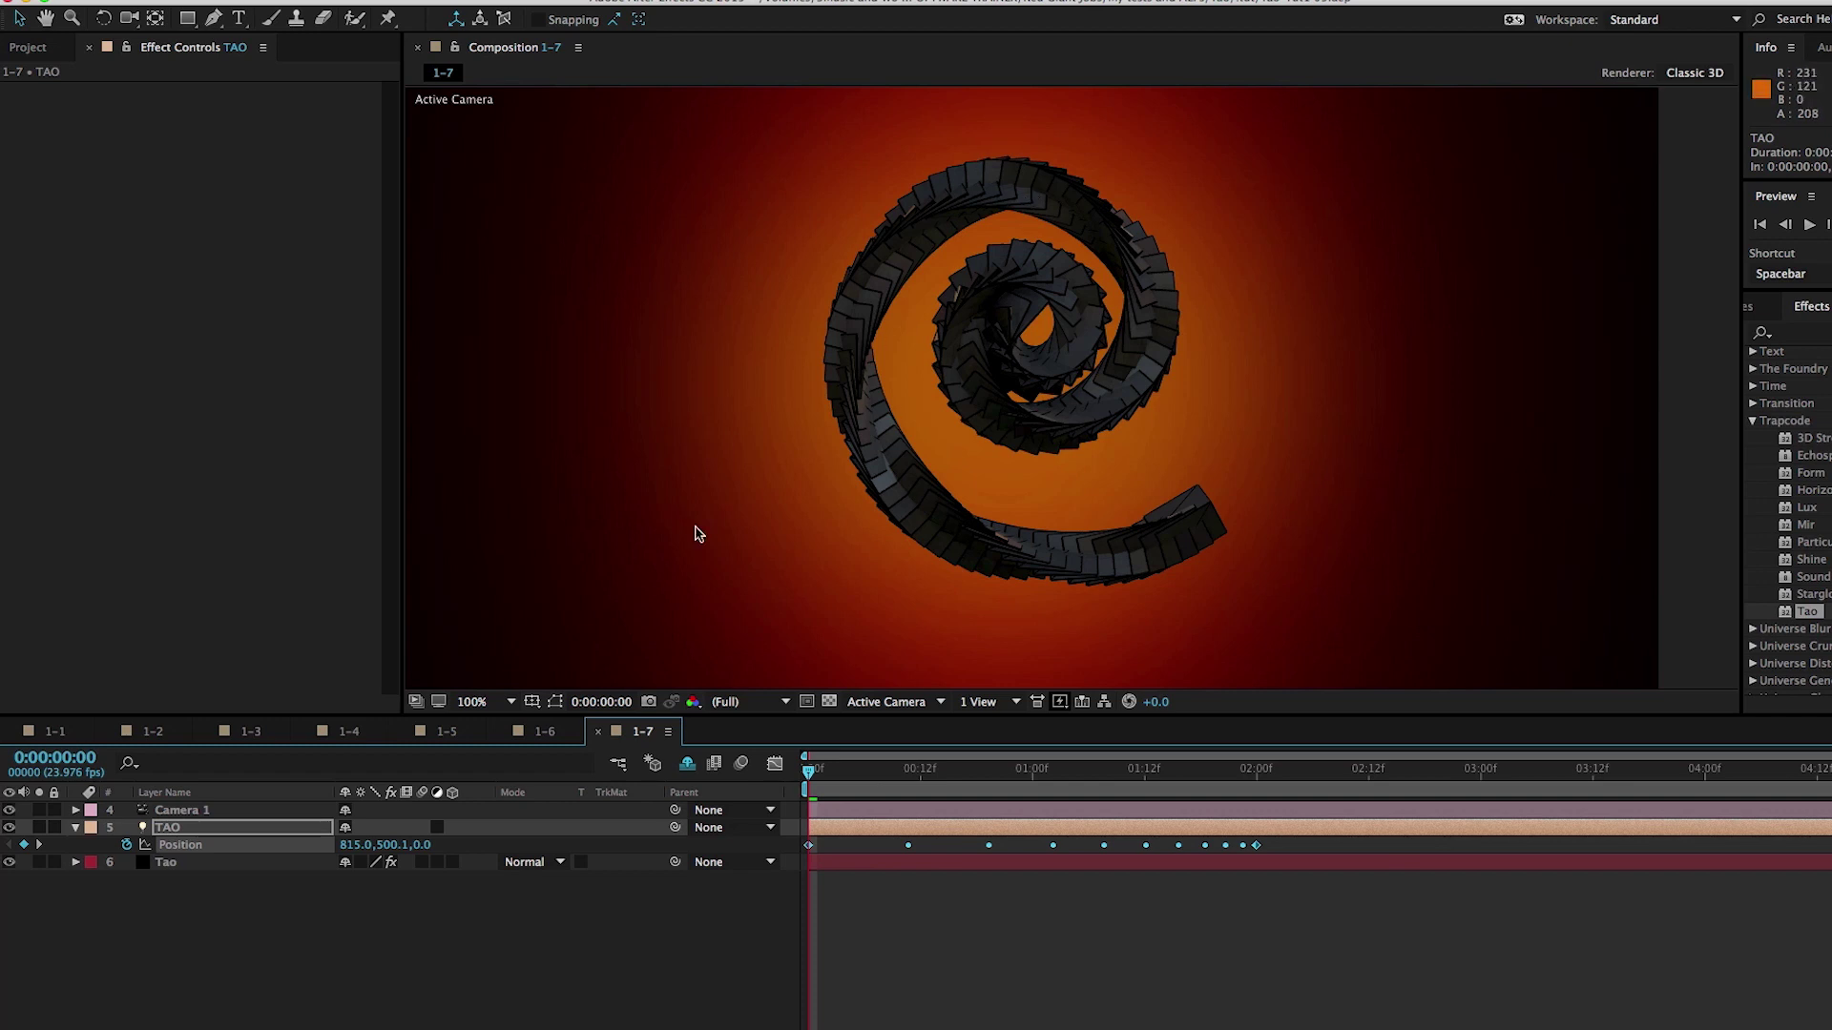
left_click(203, 864)
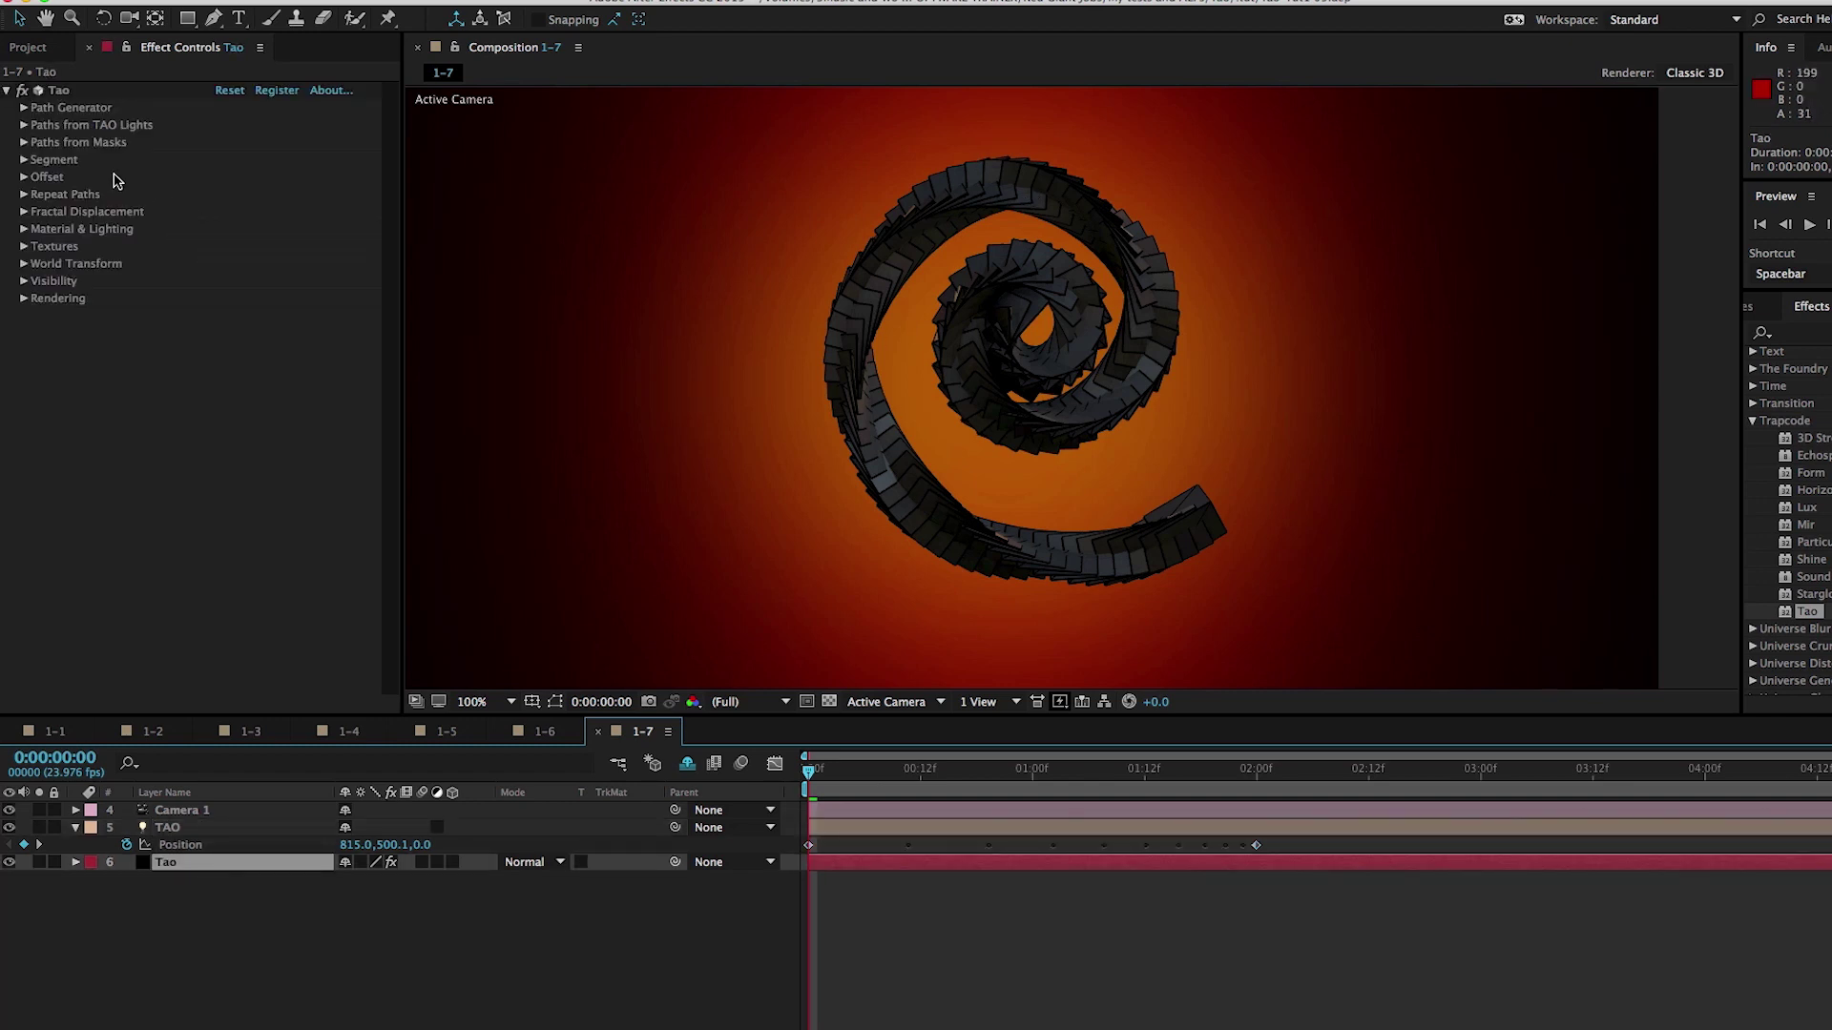
Set Paths from TAO Lights to Build-up mode and scrub to check the build-up.
left_click(24, 125)
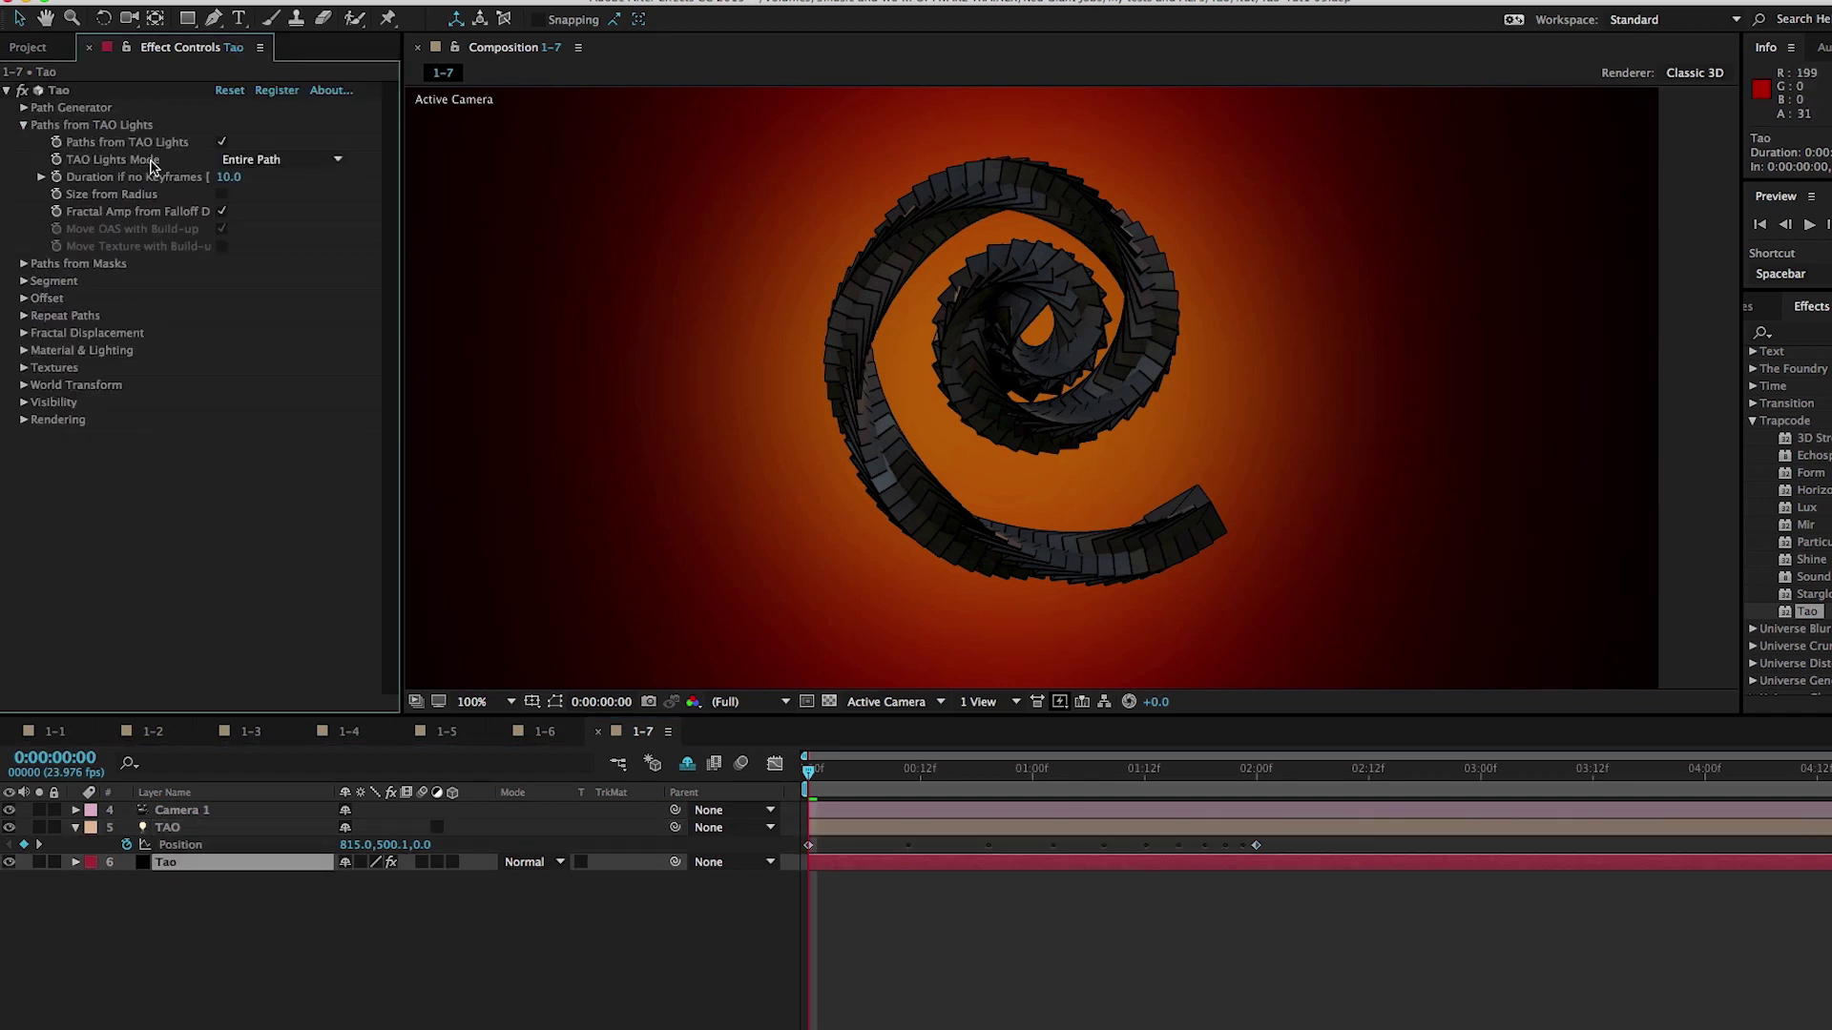
left_click(307, 161)
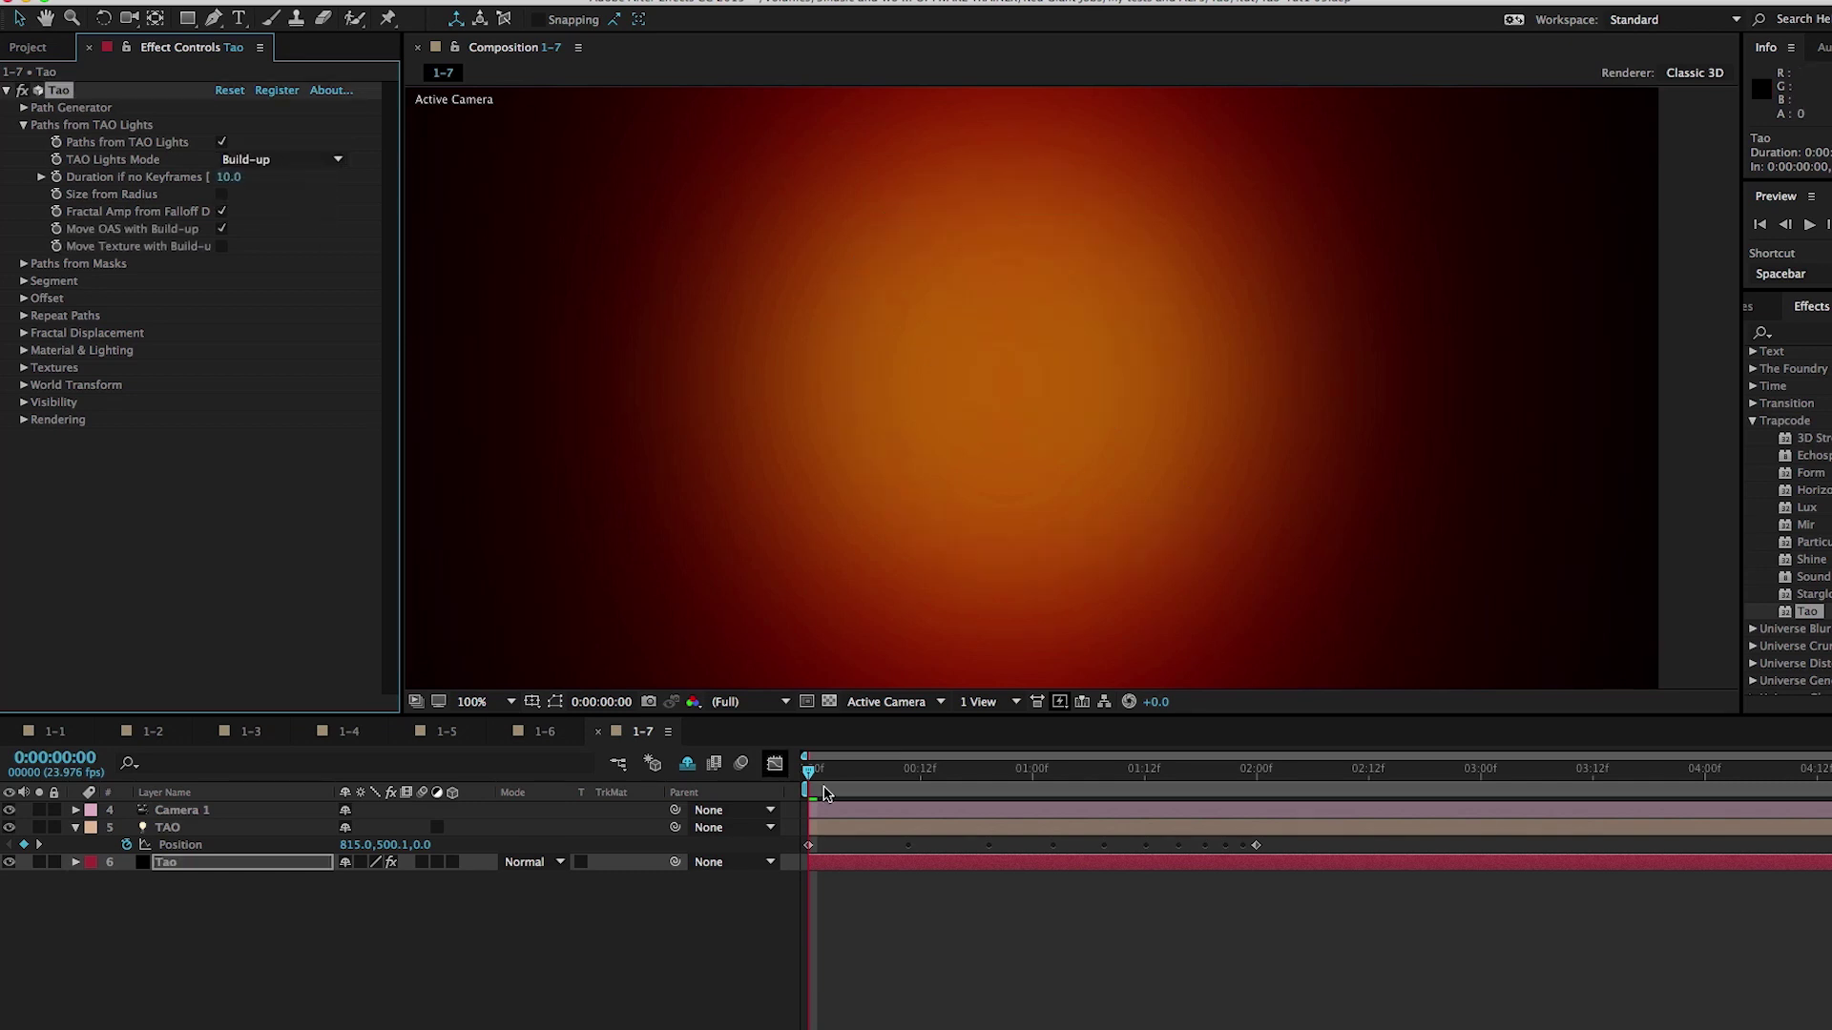
left_click_drag(809, 771, 1080, 796)
left_click(413, 1013)
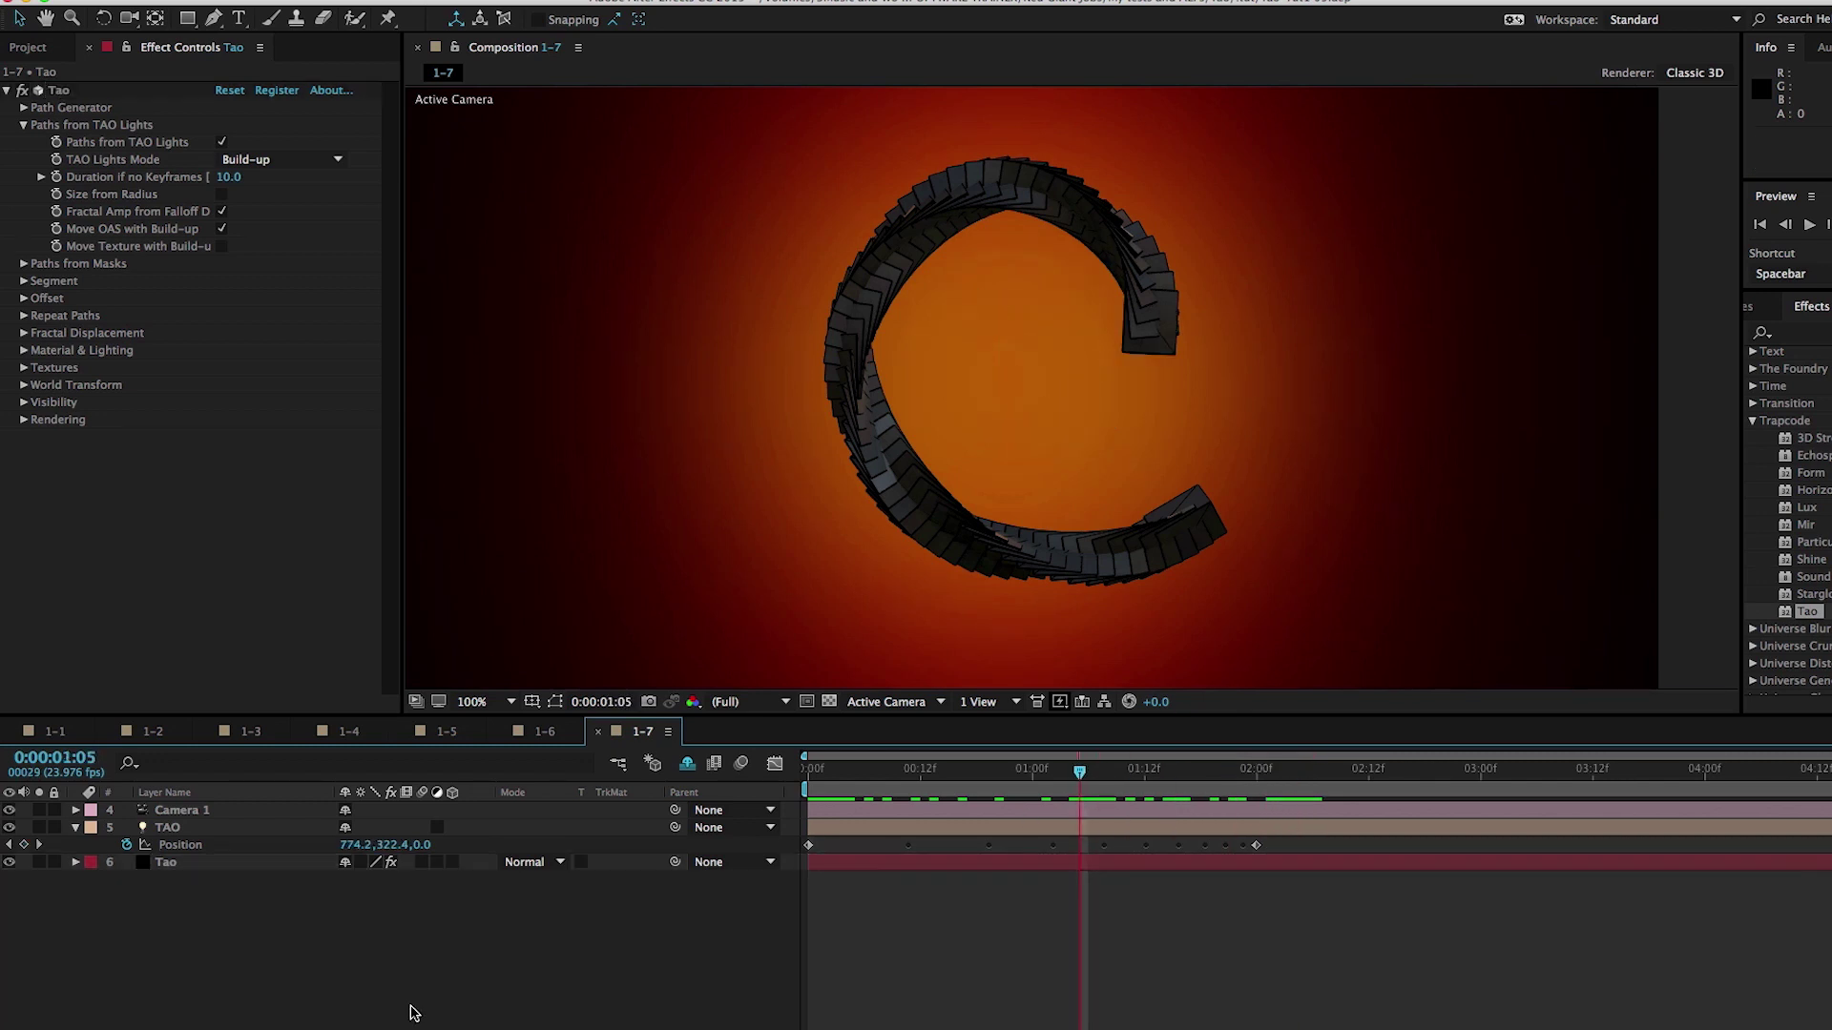
Parent TAO to a new Null 8 whose Position Z animates from 0 to 631 by 2:00, then preview.
key("ctrl+alt+shift+y")
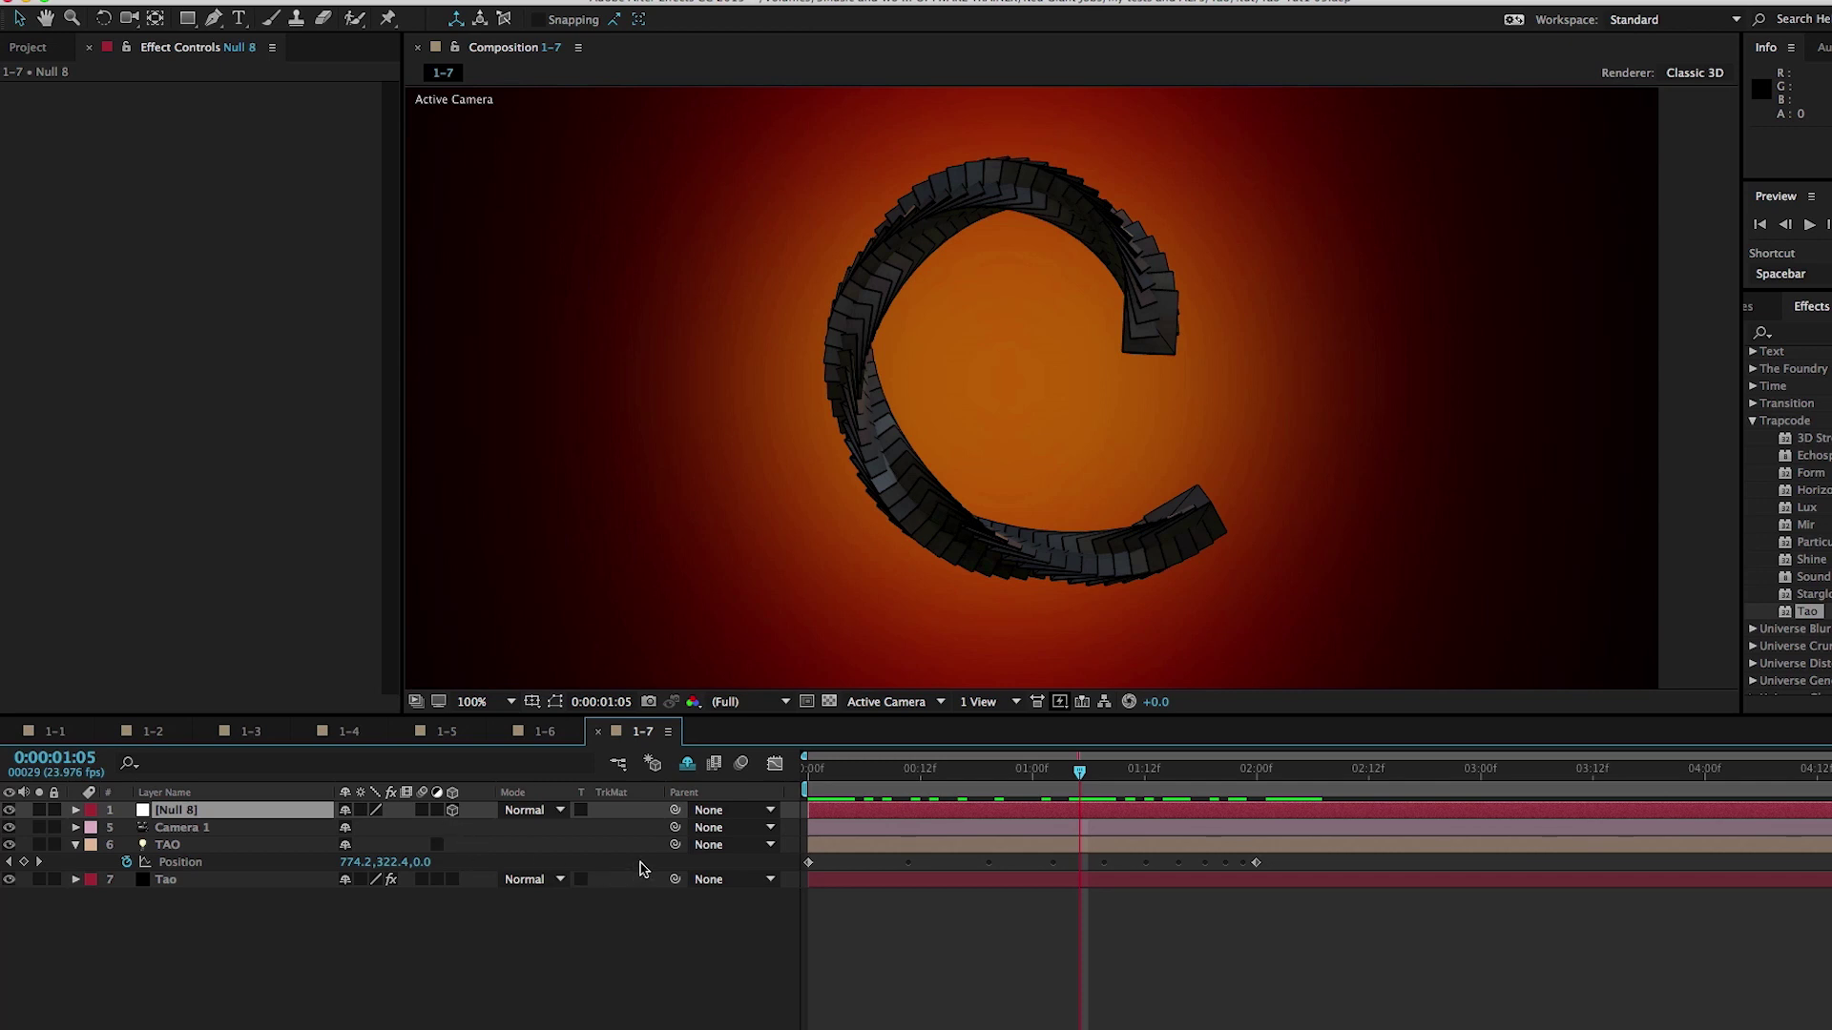
left_click_drag(675, 845, 274, 813)
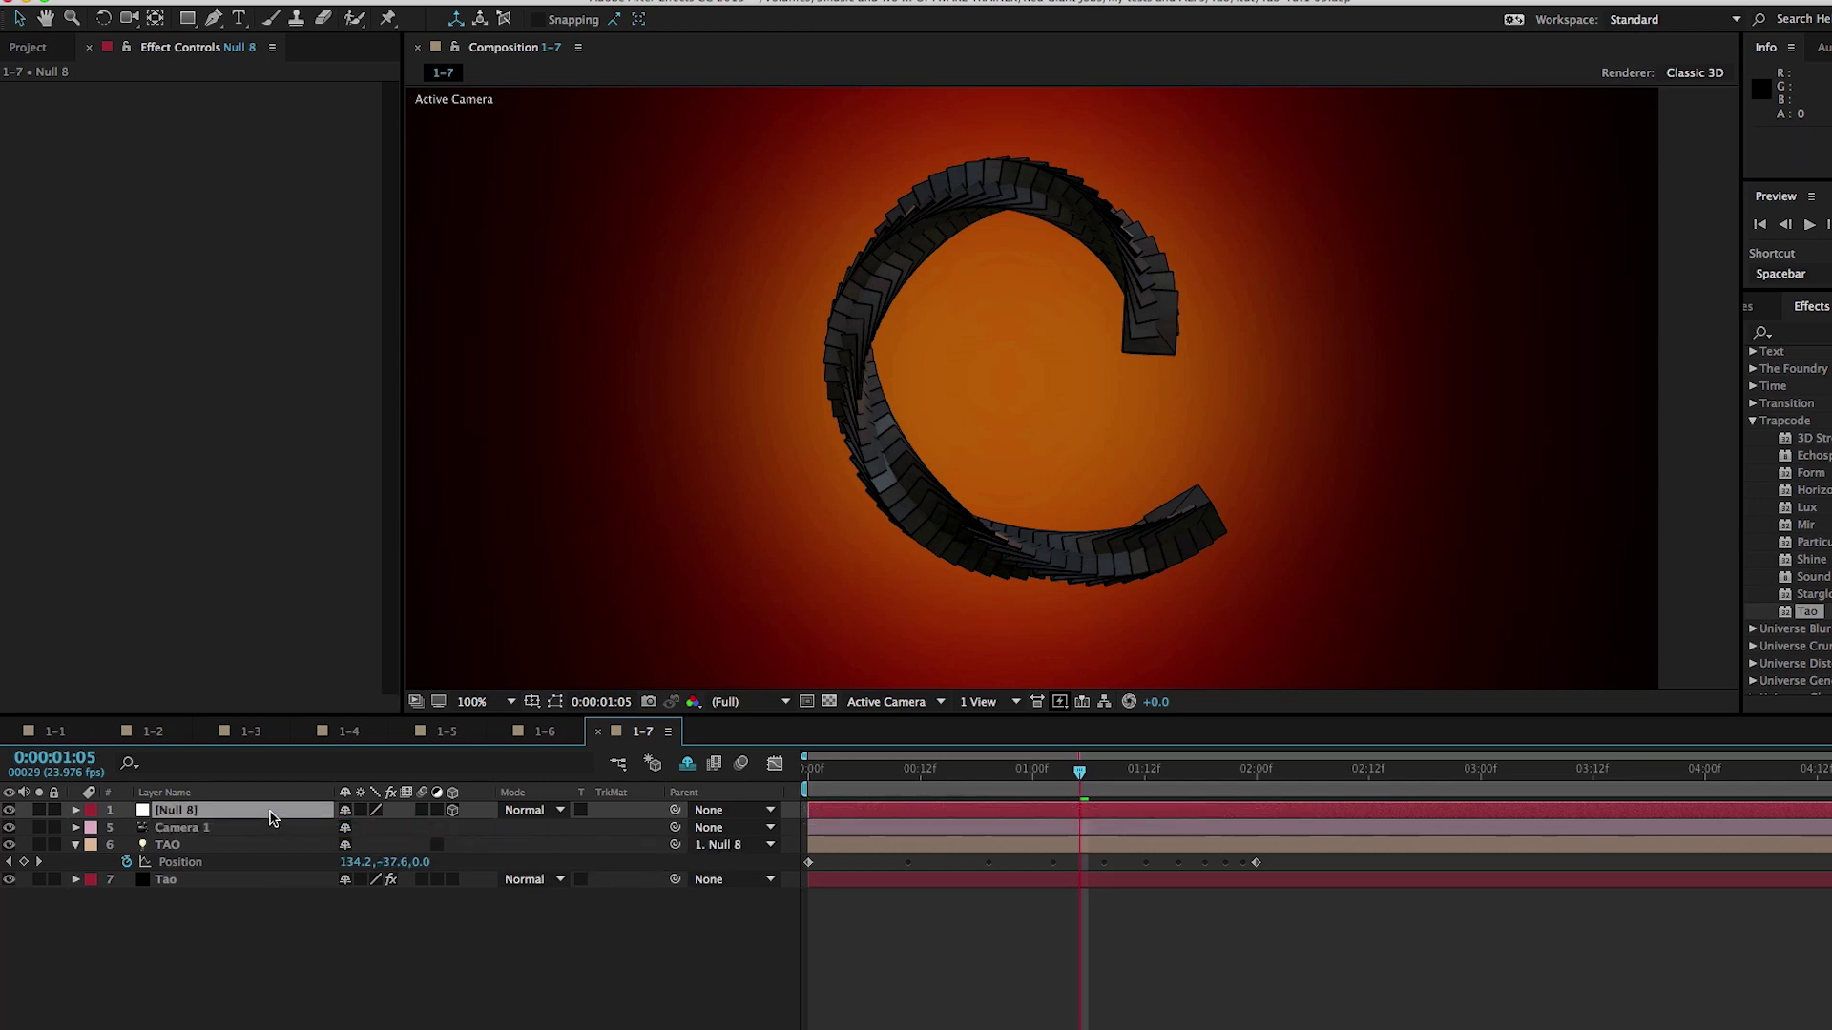
key("p")
left_click(127, 828)
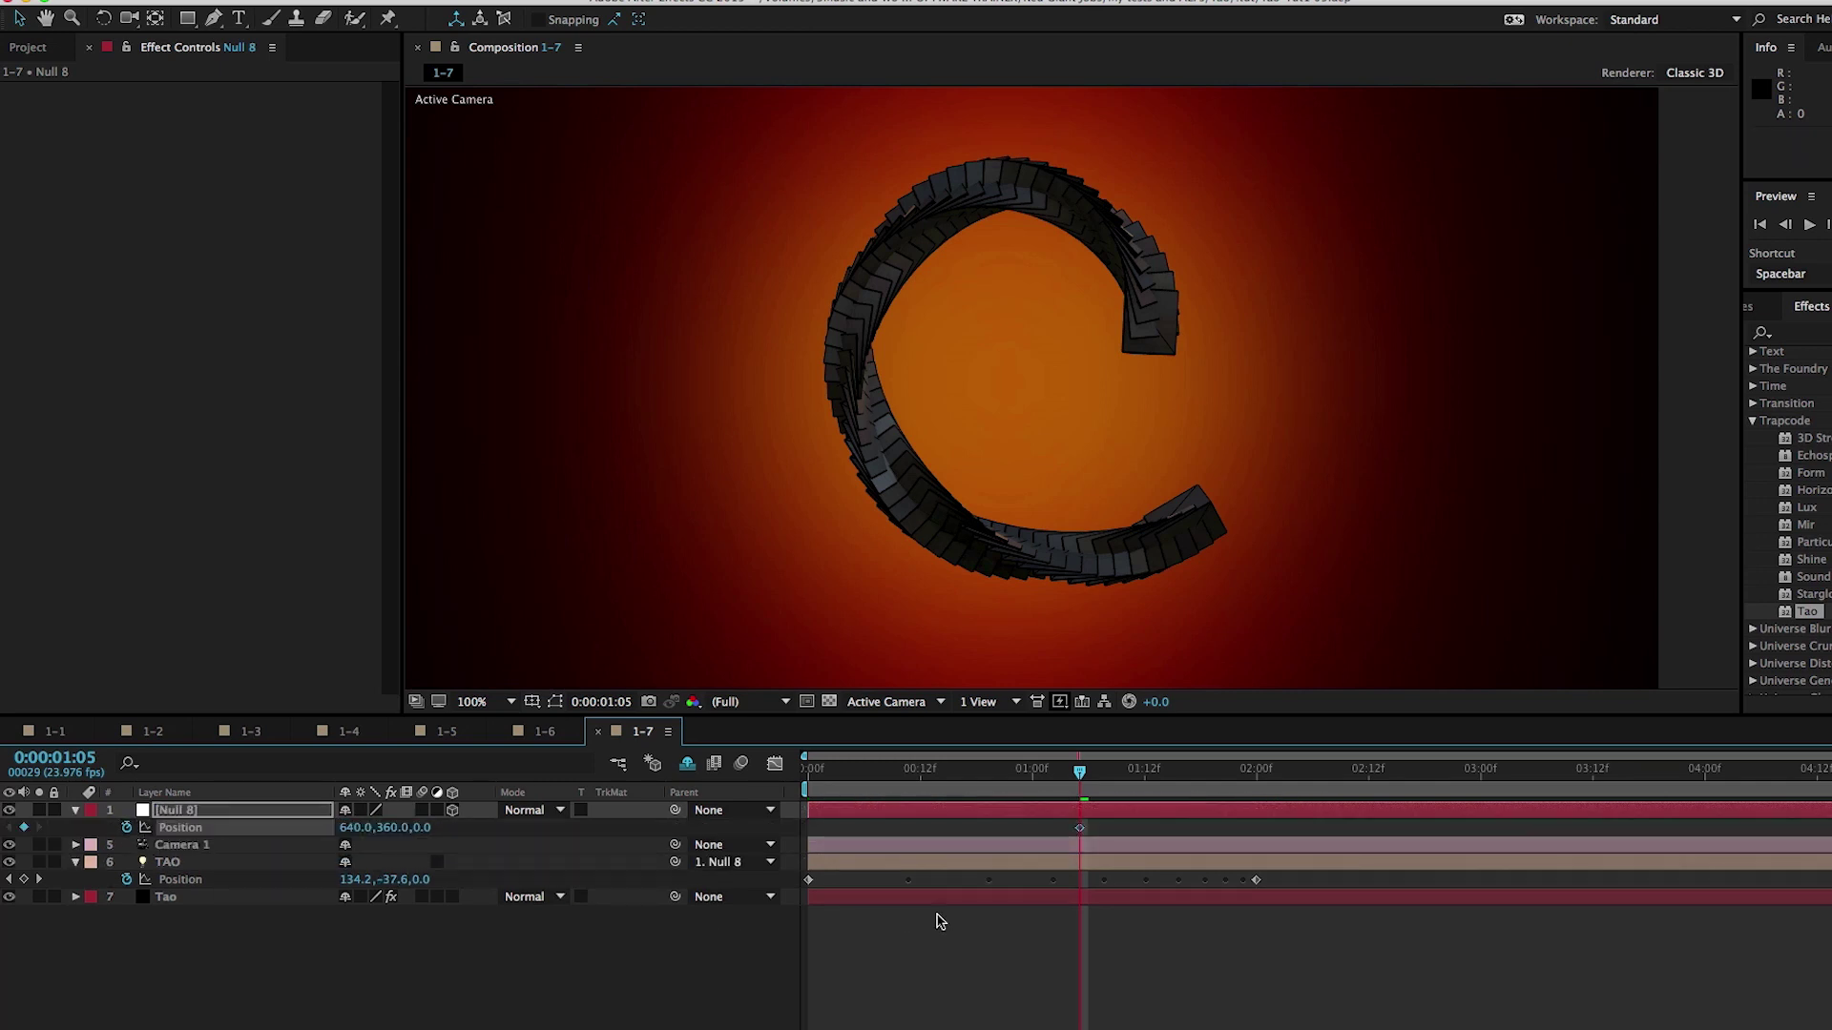
left_click_drag(1080, 827, 976, 827)
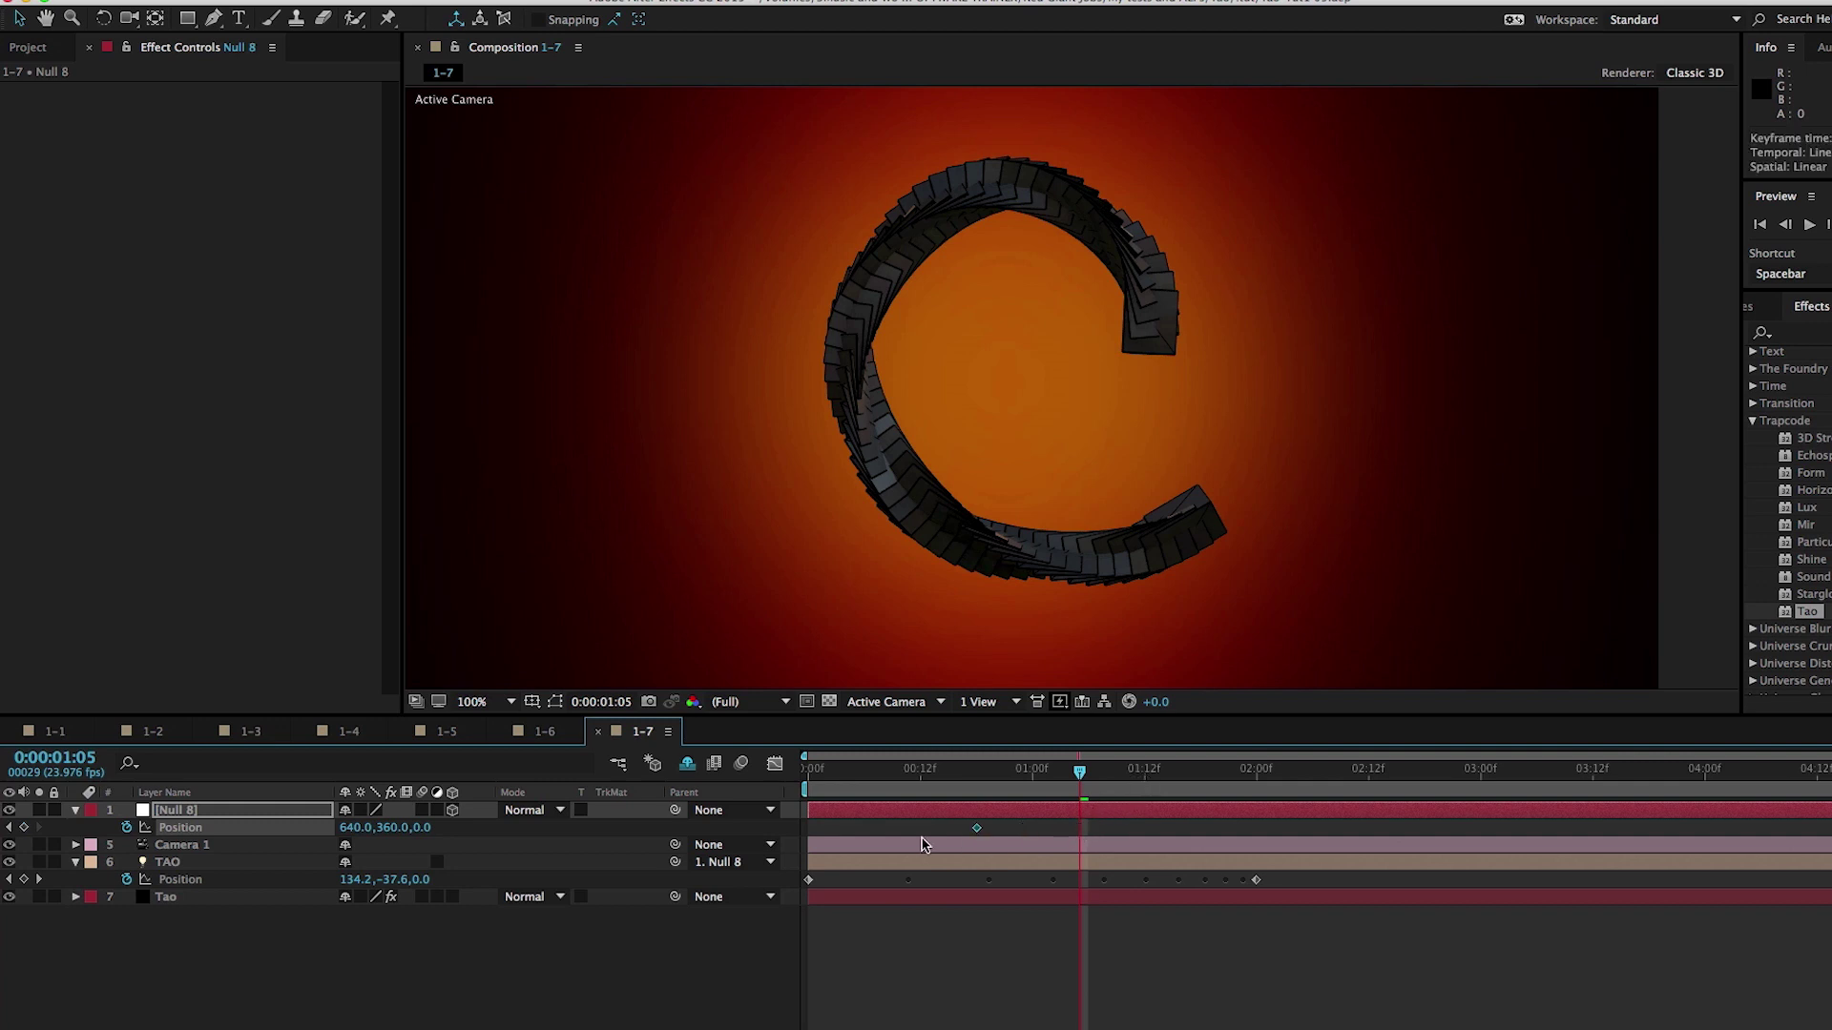
left_click_drag(821, 848, 810, 848)
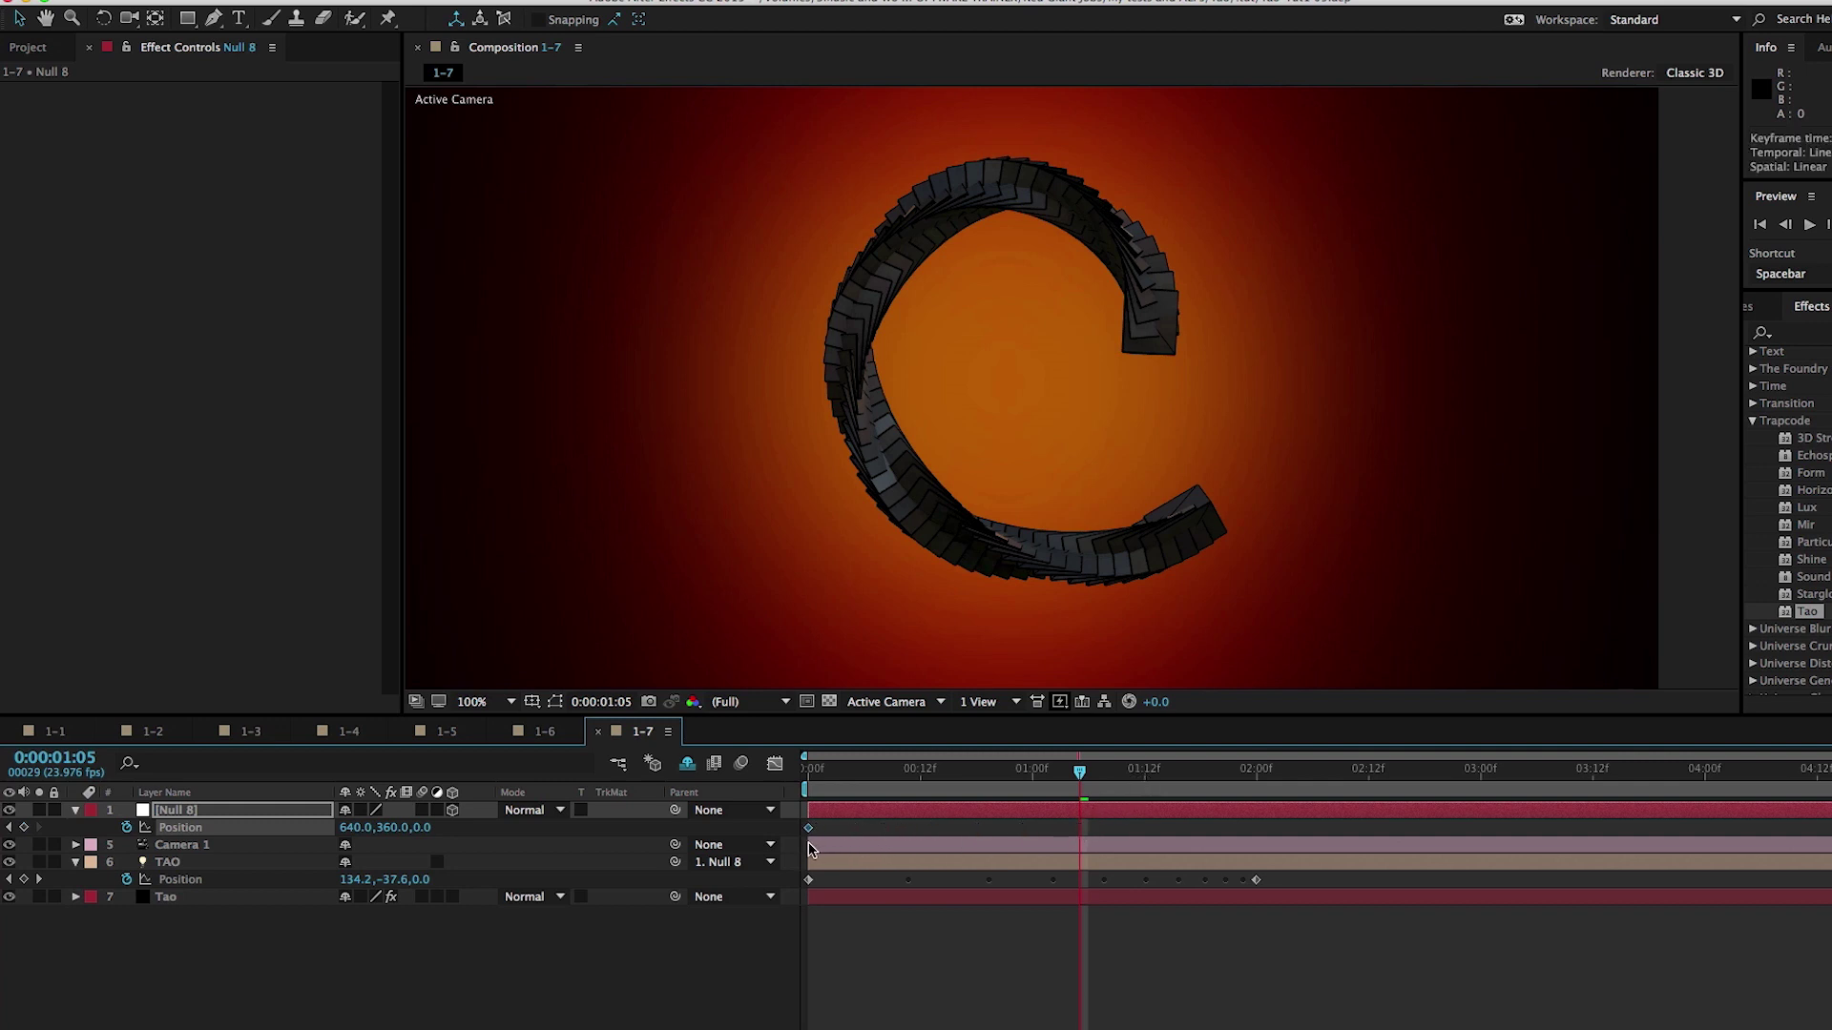
left_click(1255, 771)
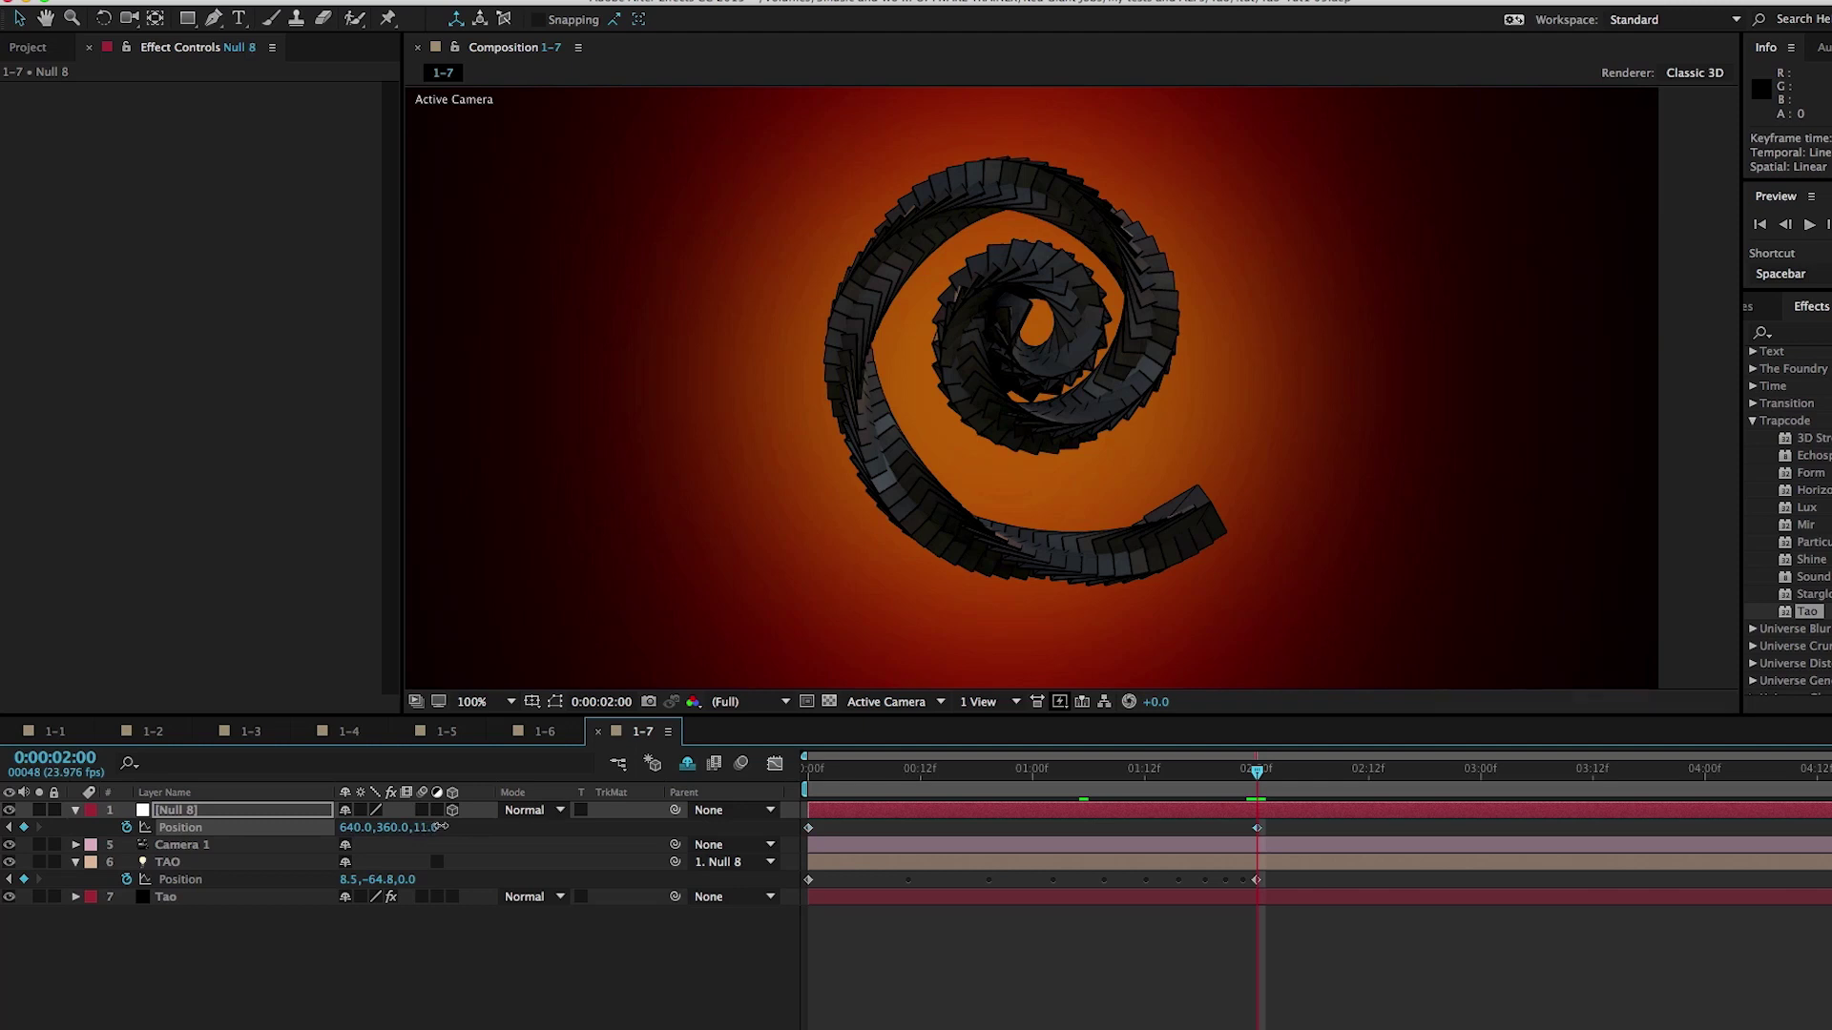
left_click_drag(441, 827, 982, 777)
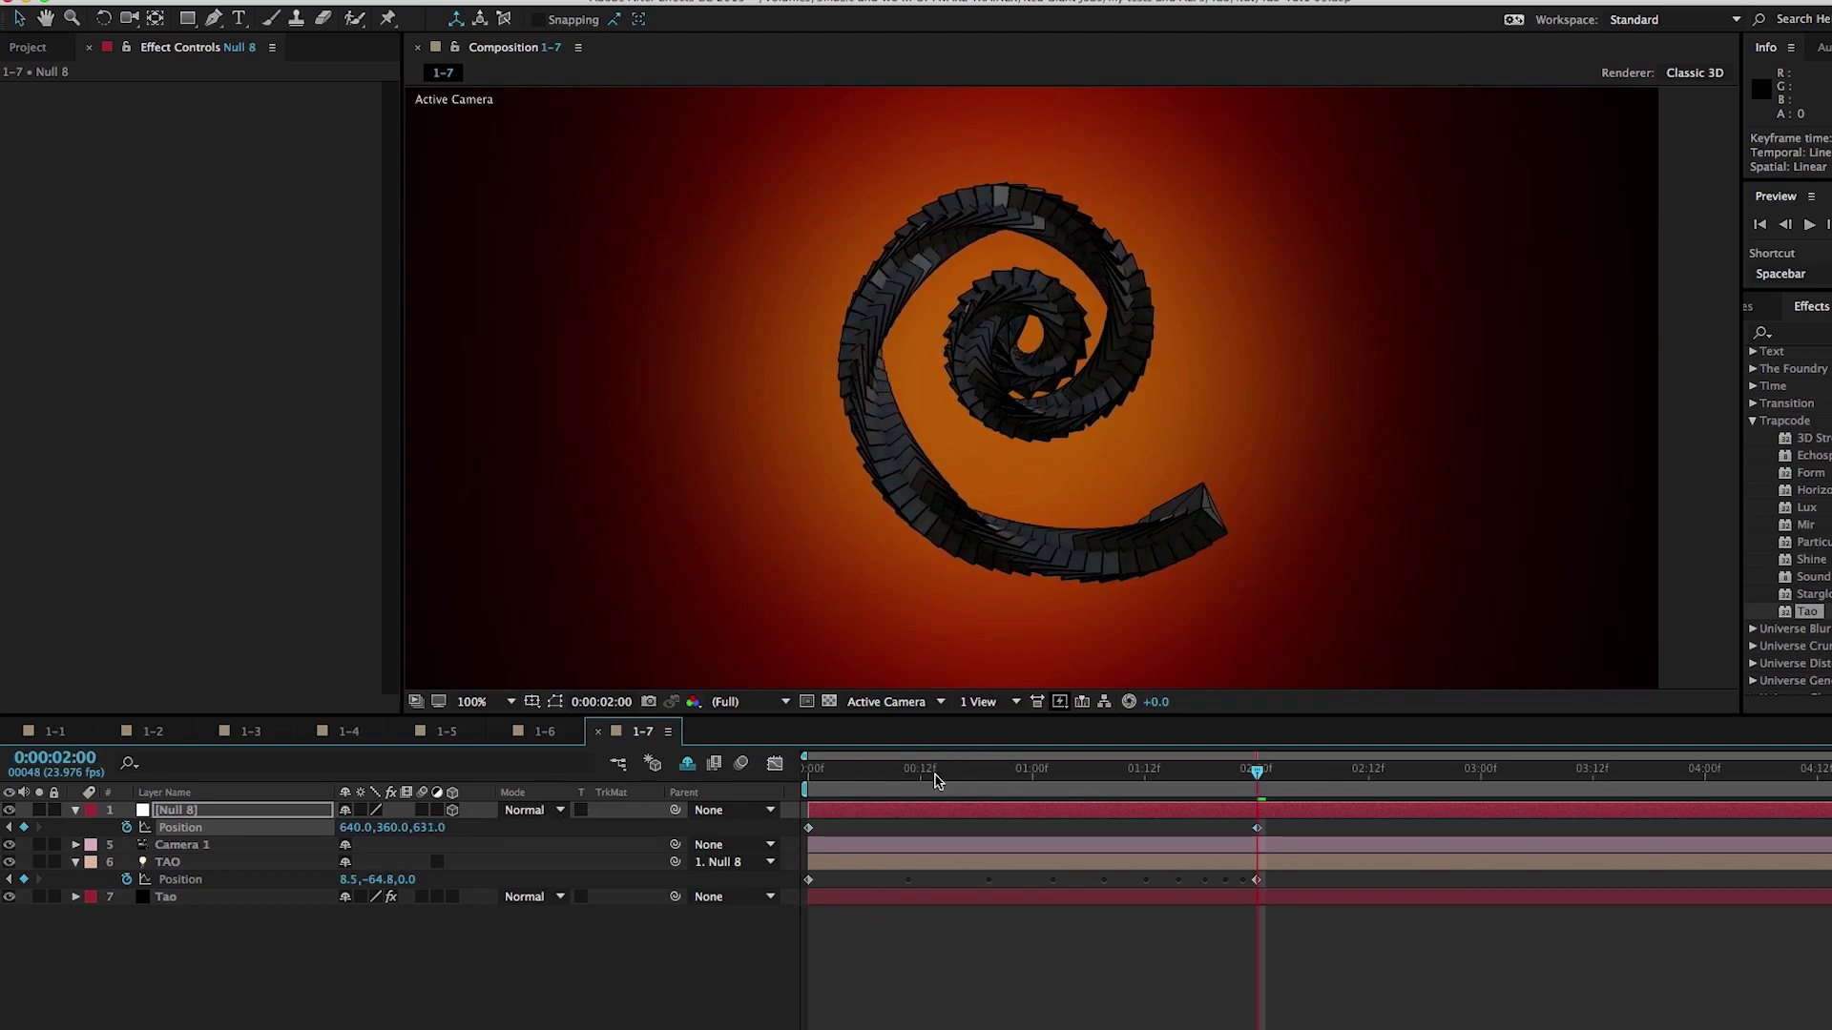
key("space")
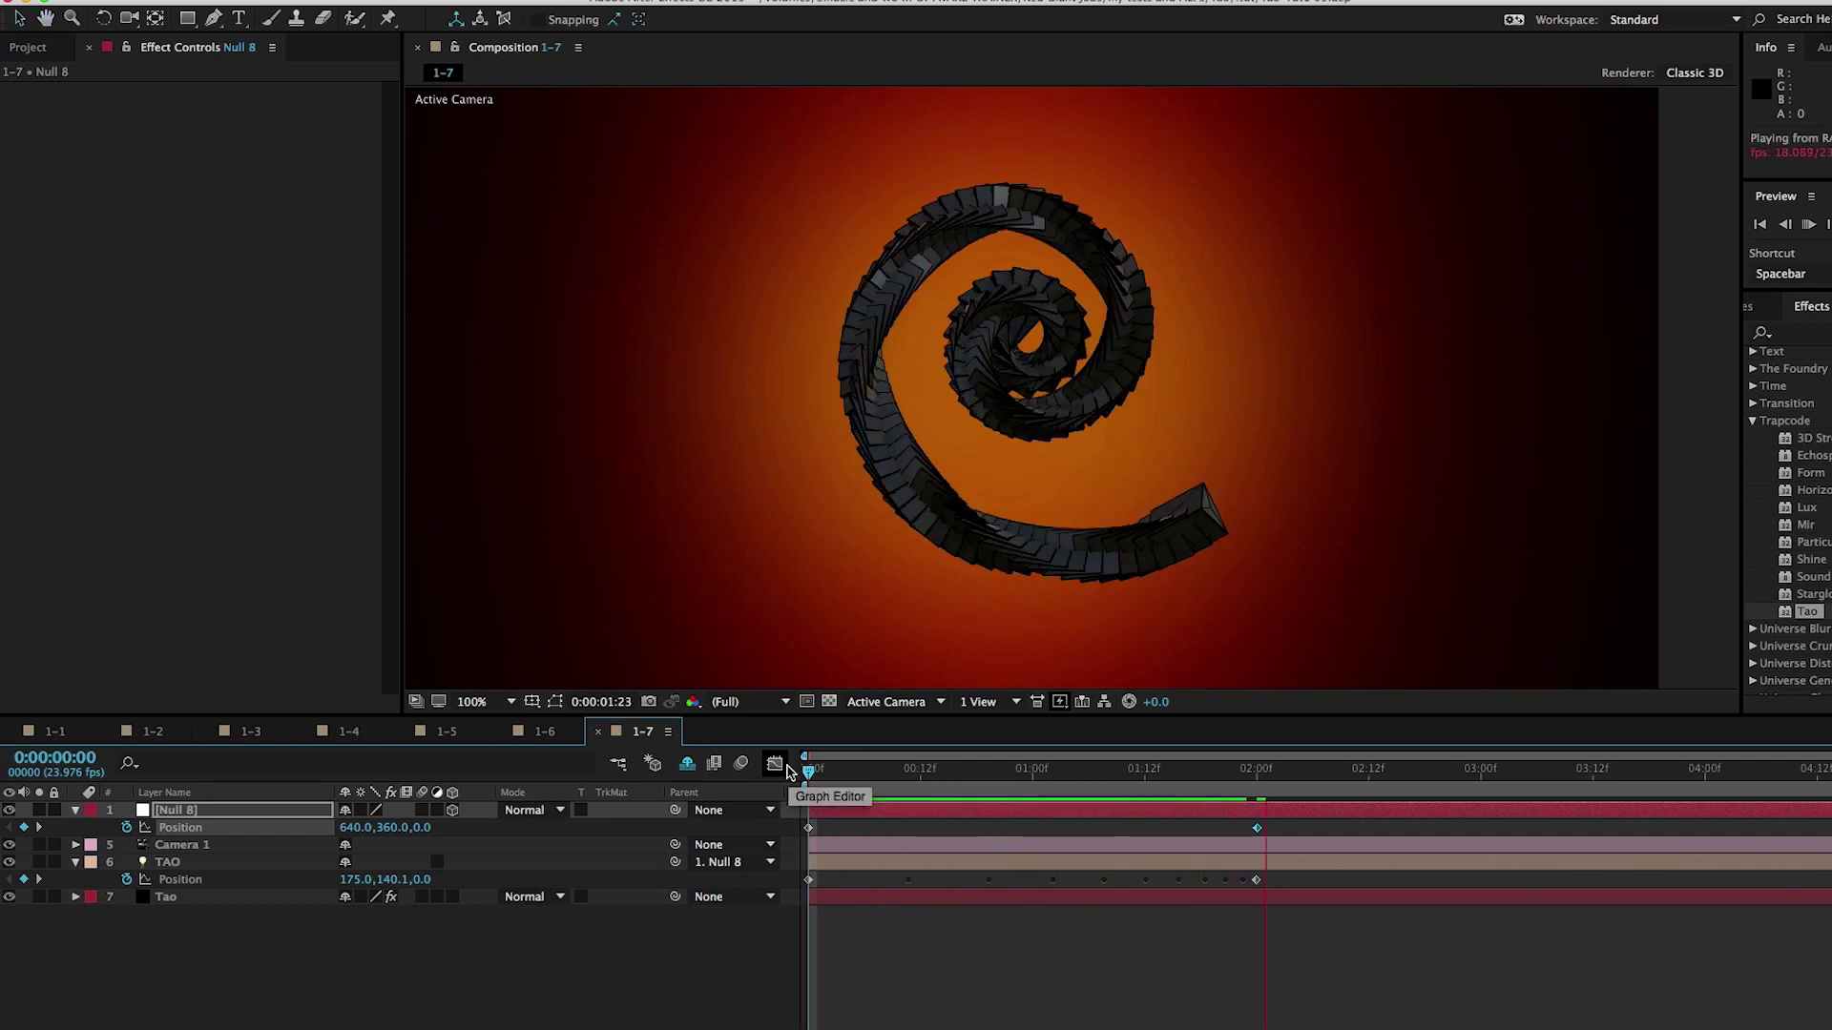
Orbit Camera 1 to view the spiral obliquely and preview the 3D coil build-up.
key("space")
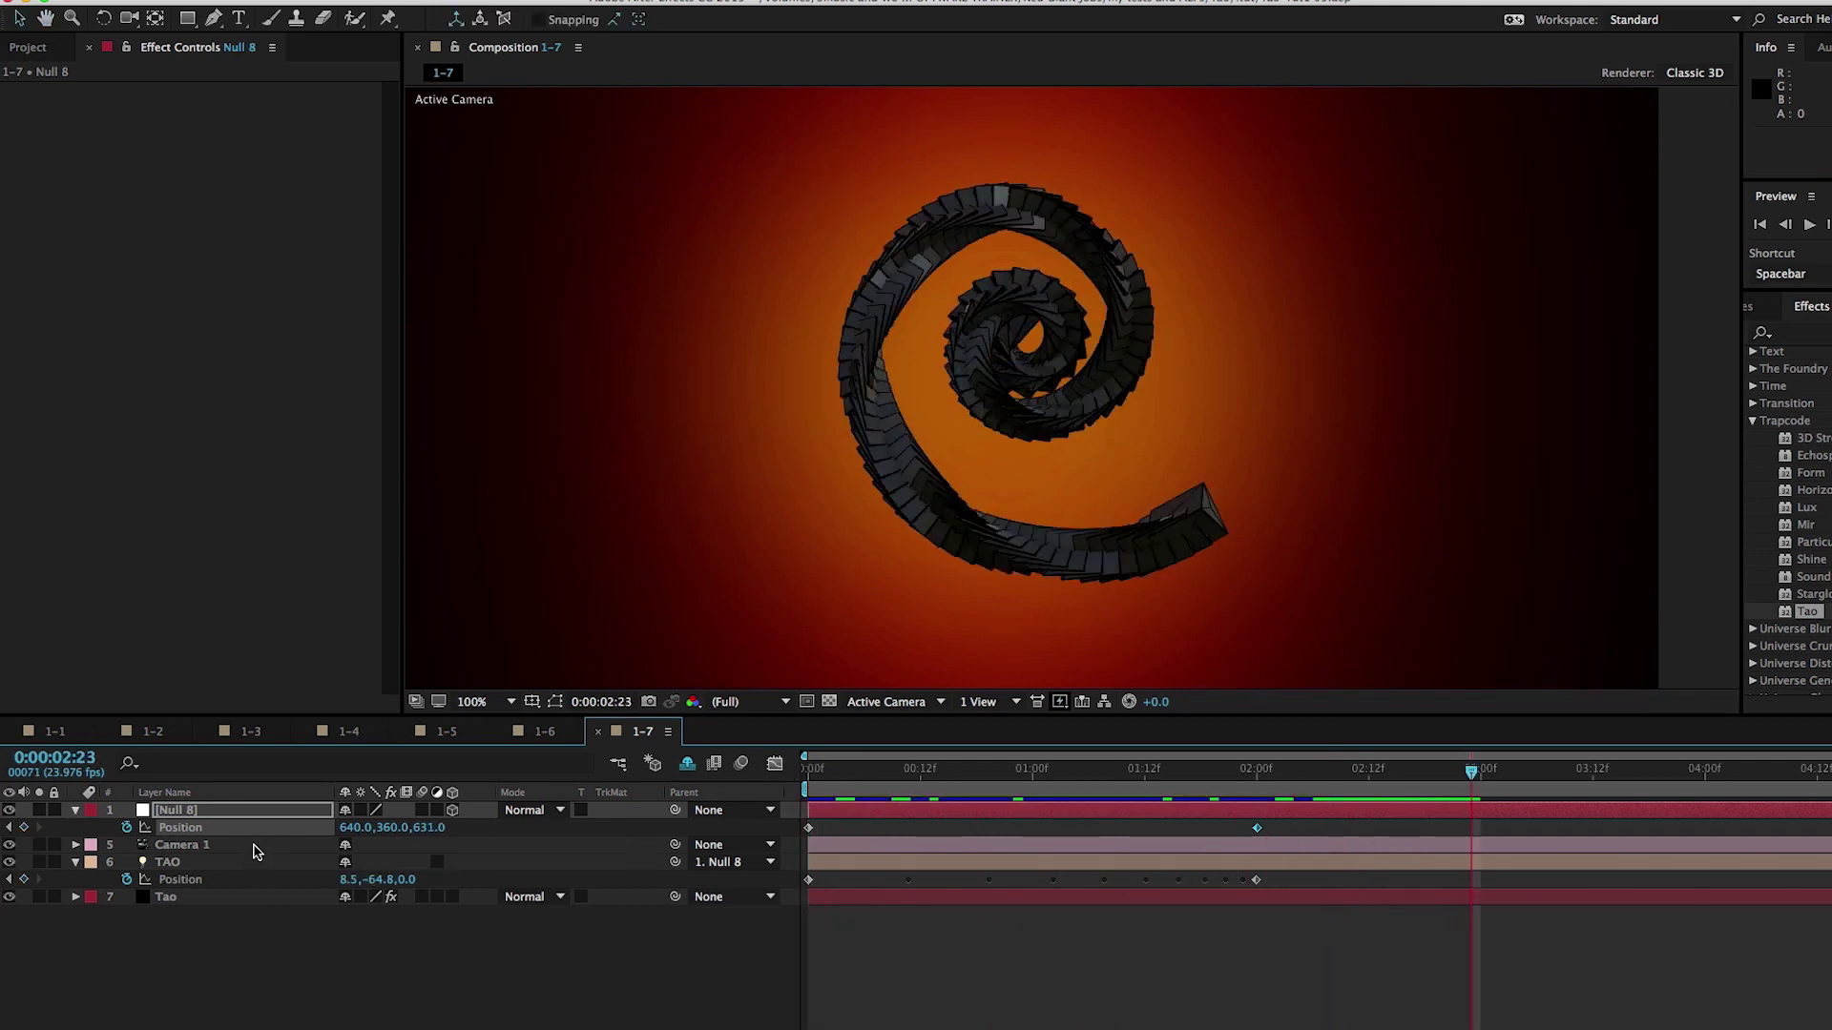
left_click(254, 847)
left_click(130, 19)
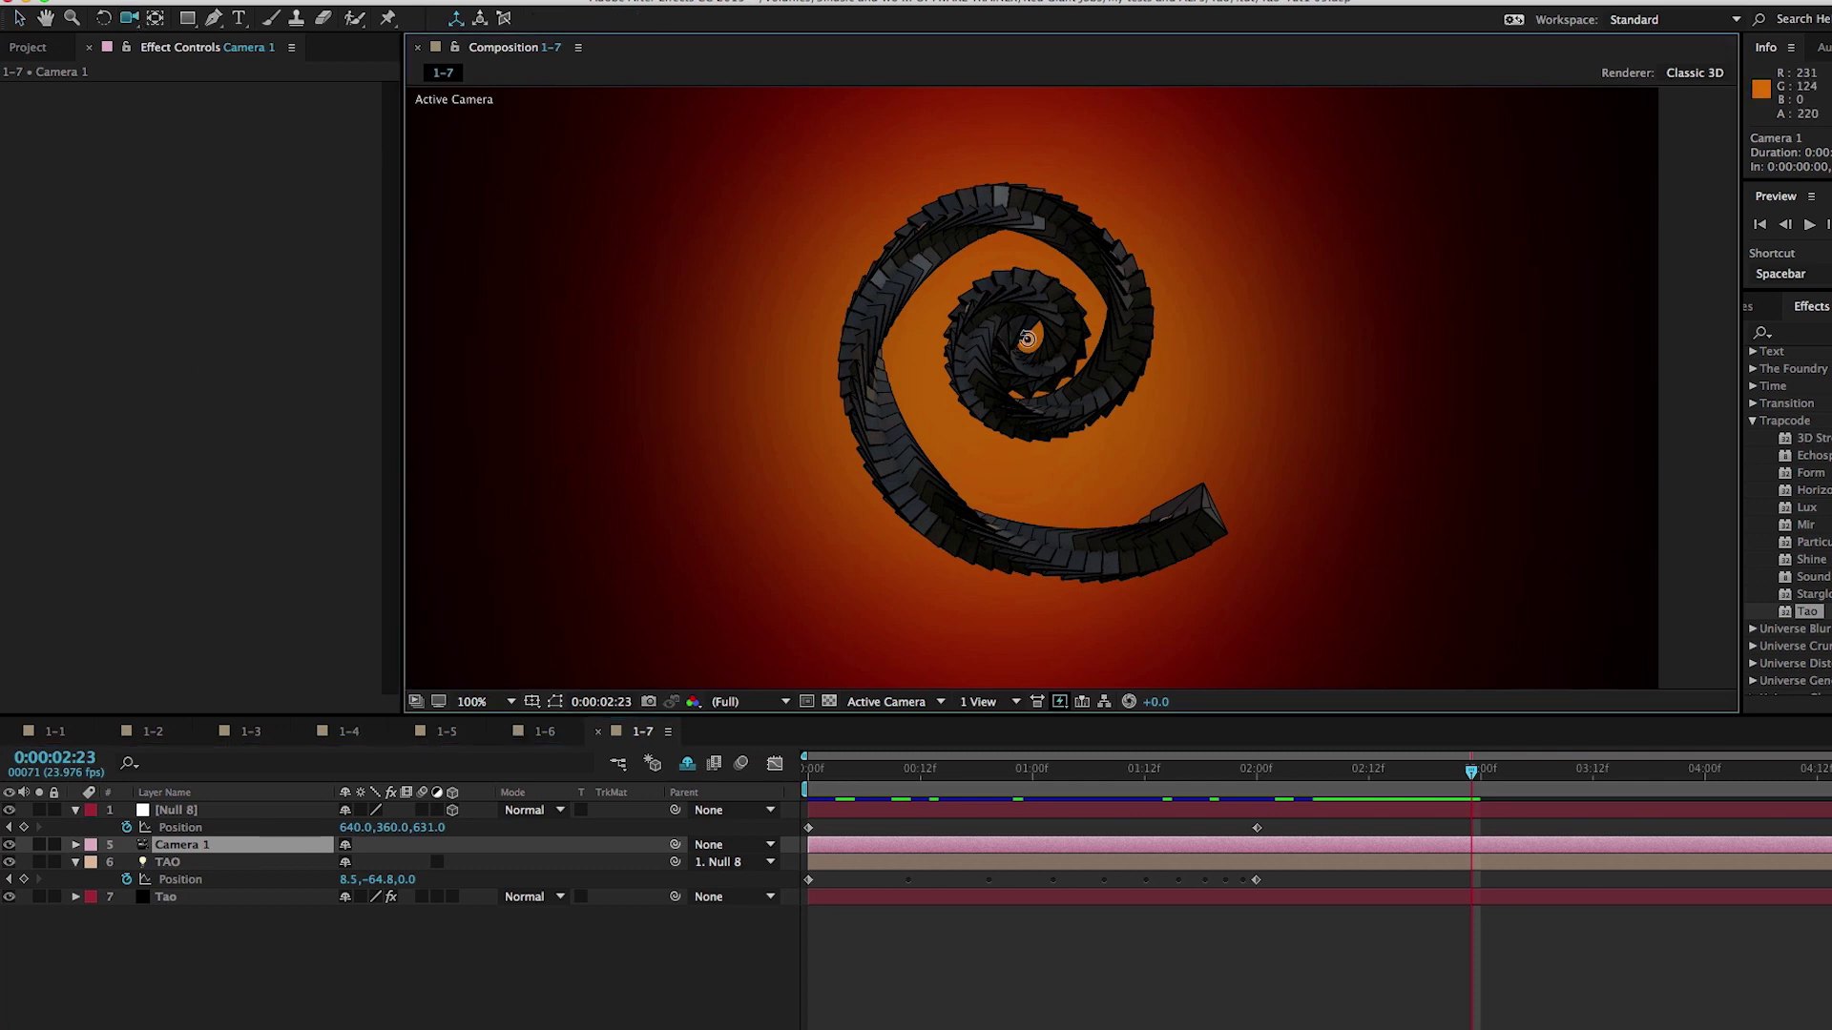
left_click_drag(1002, 340, 932, 303)
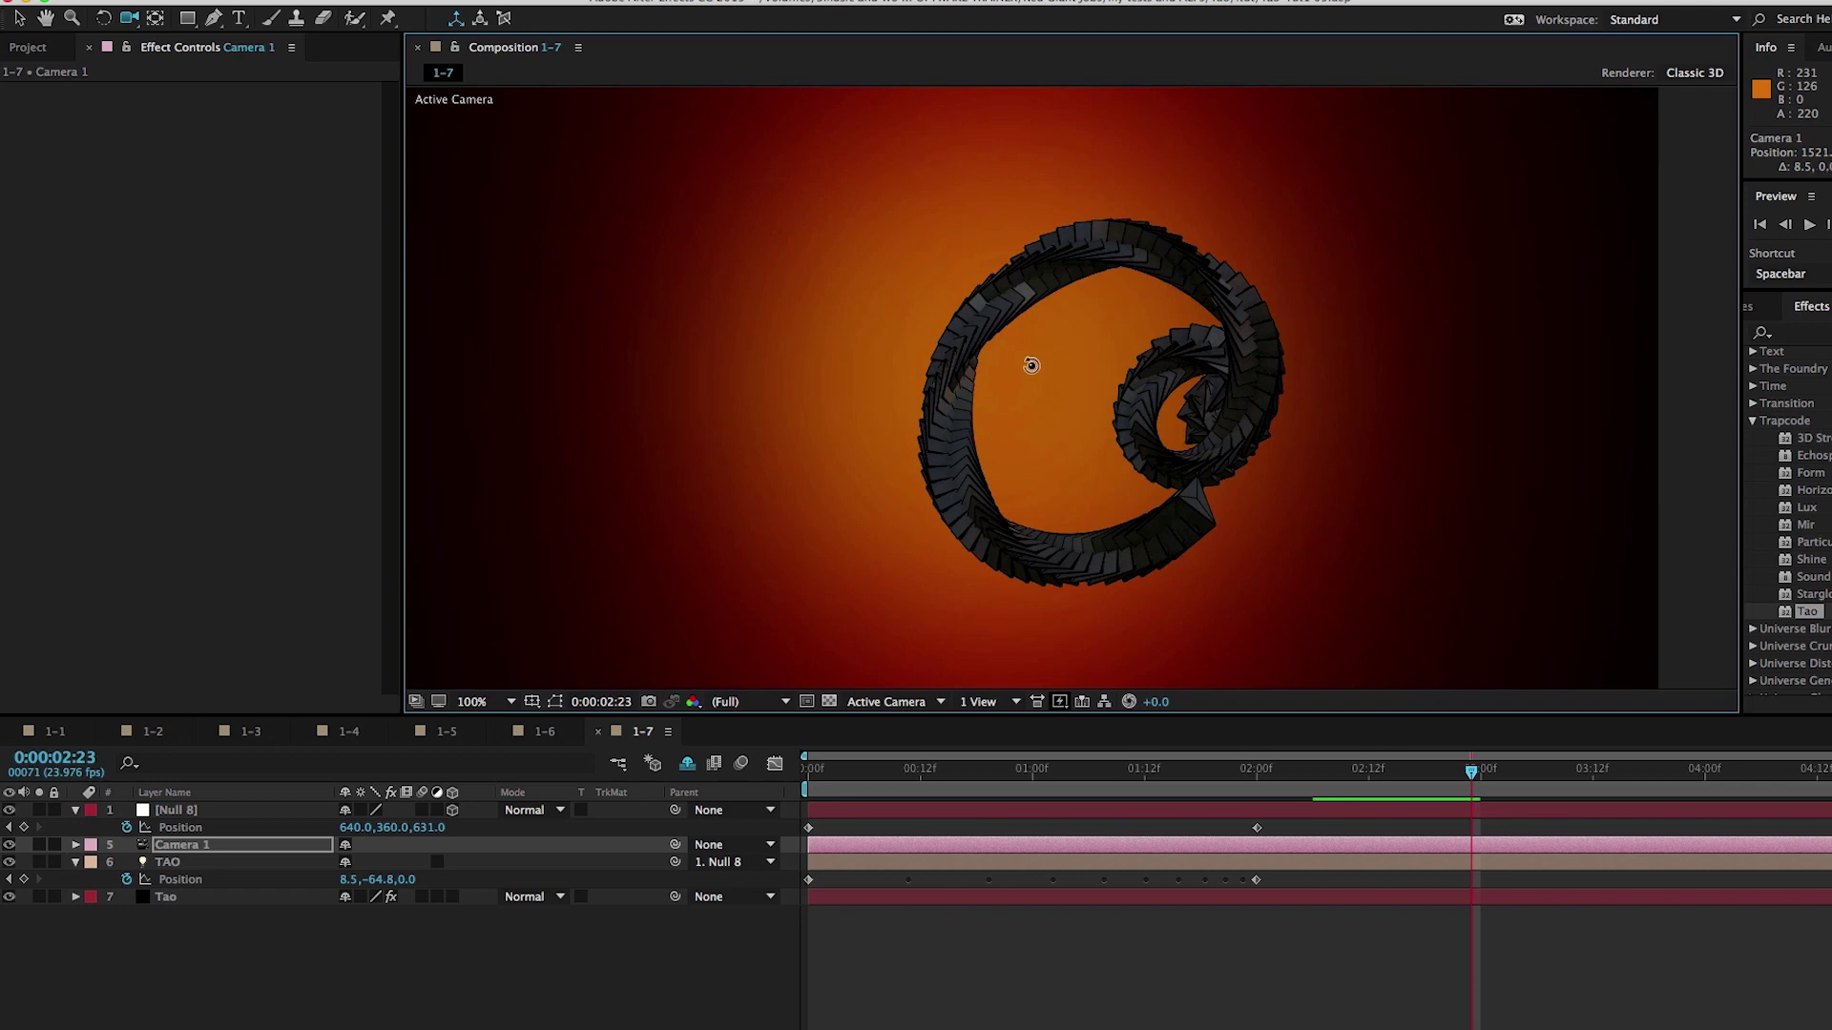
left_click_drag(1014, 355, 999, 347)
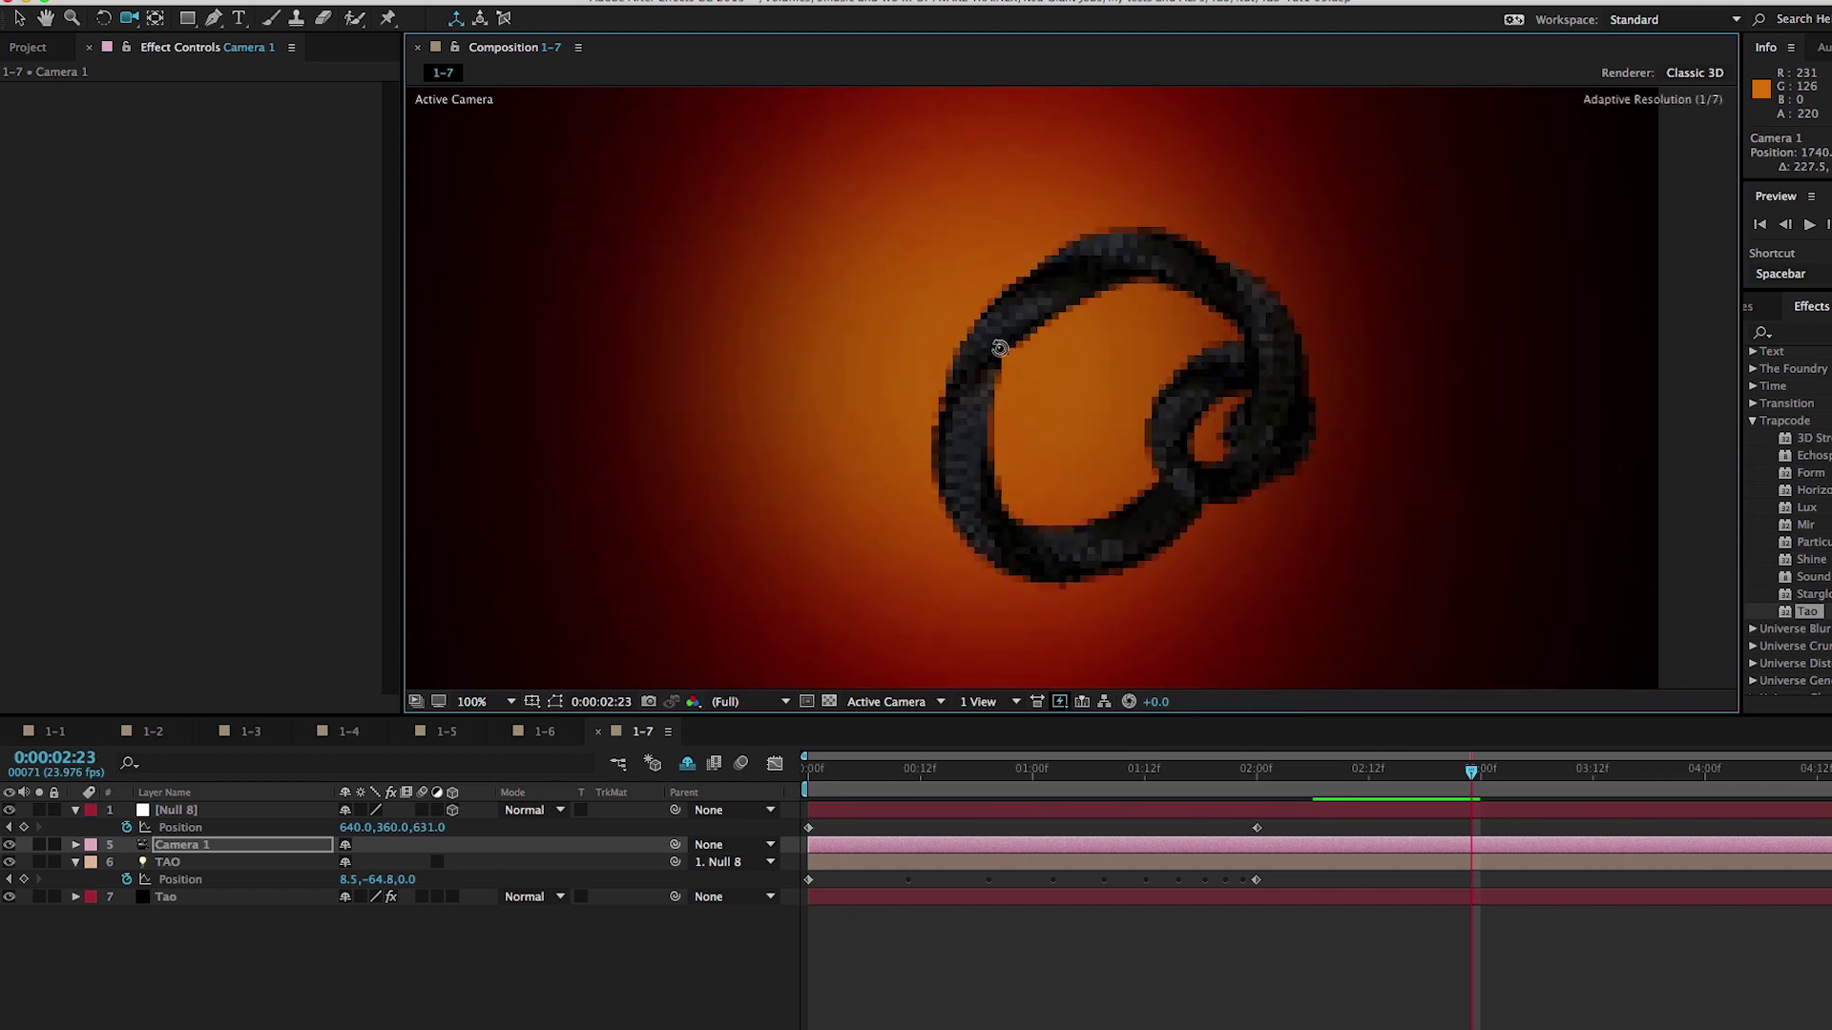
key("space")
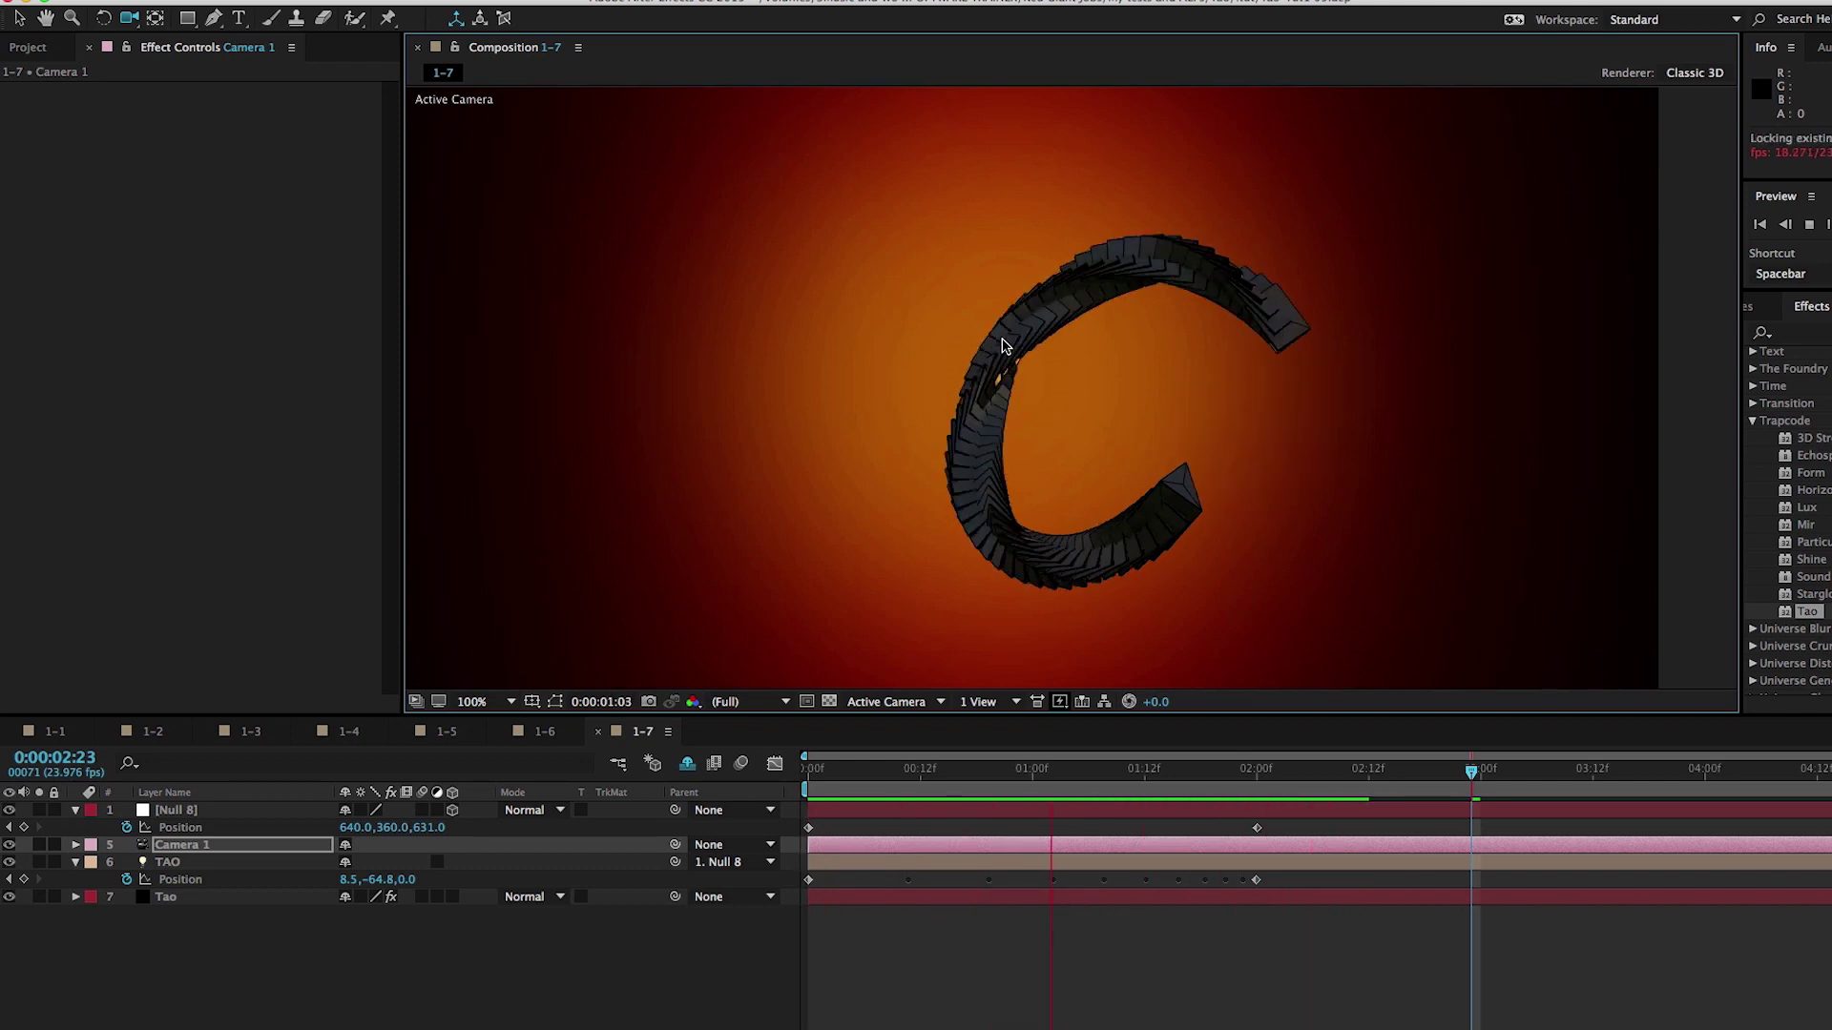
key("space")
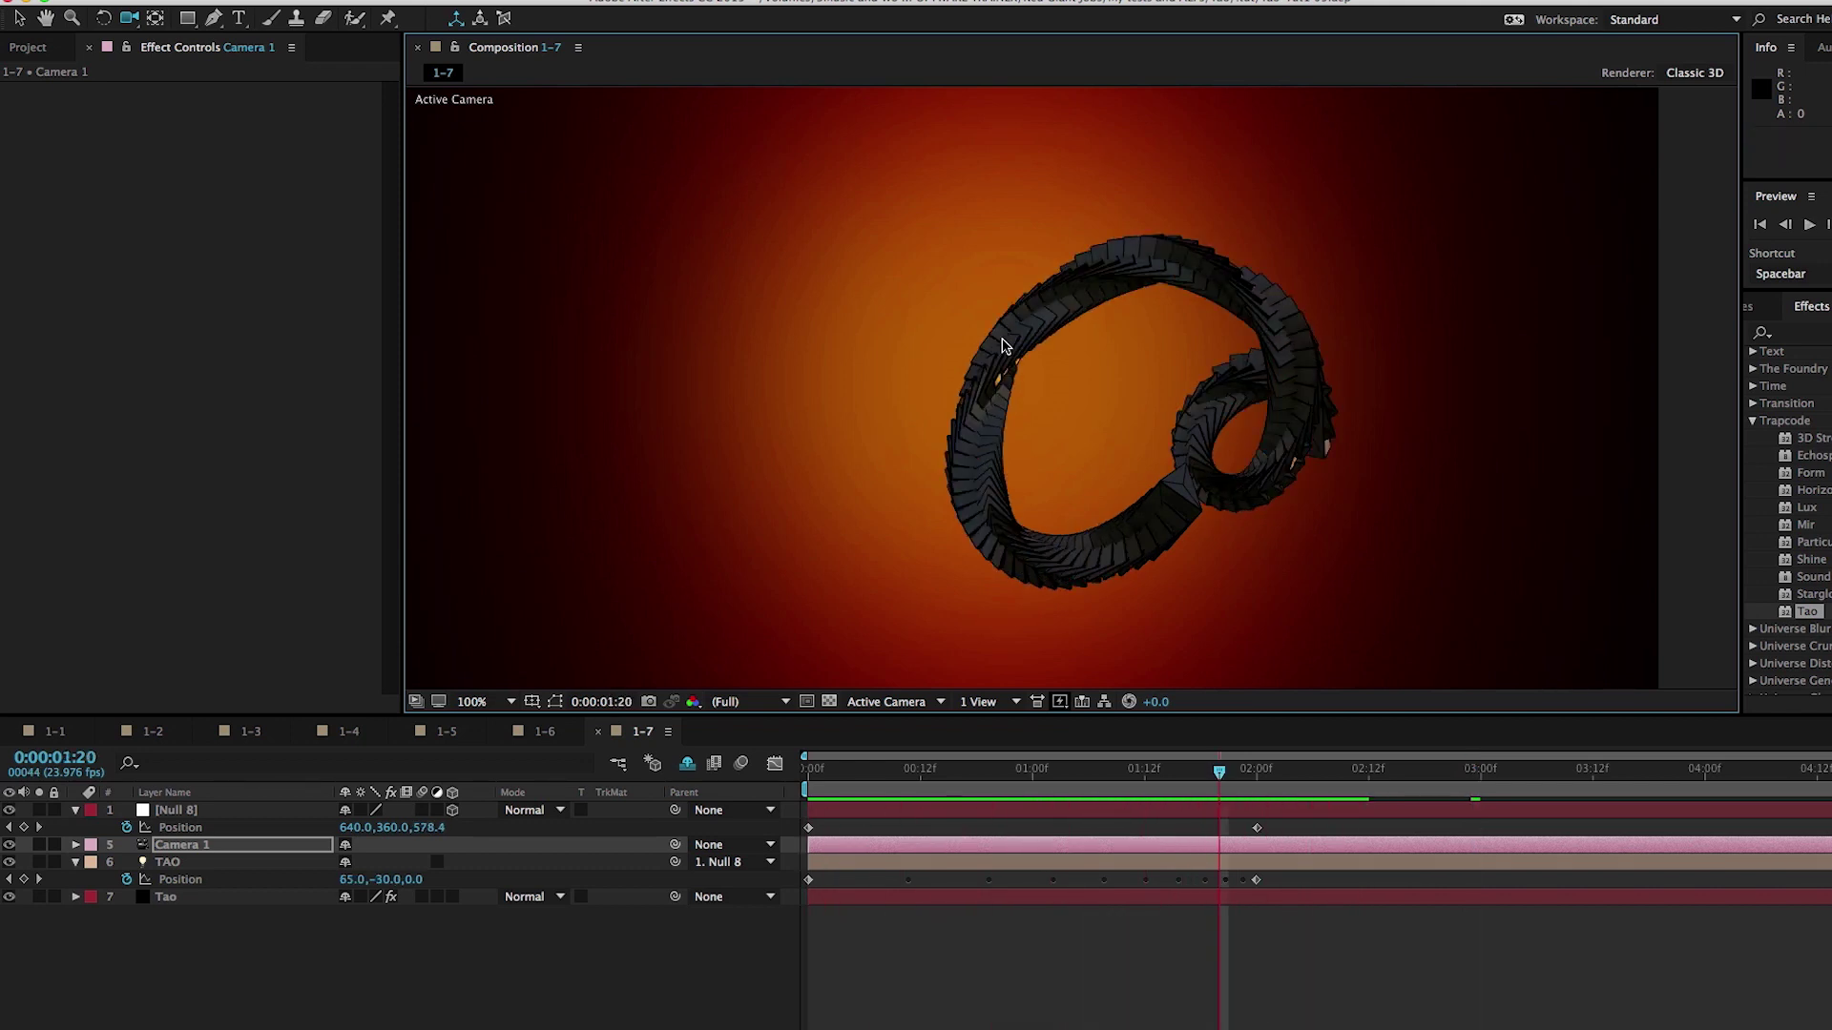